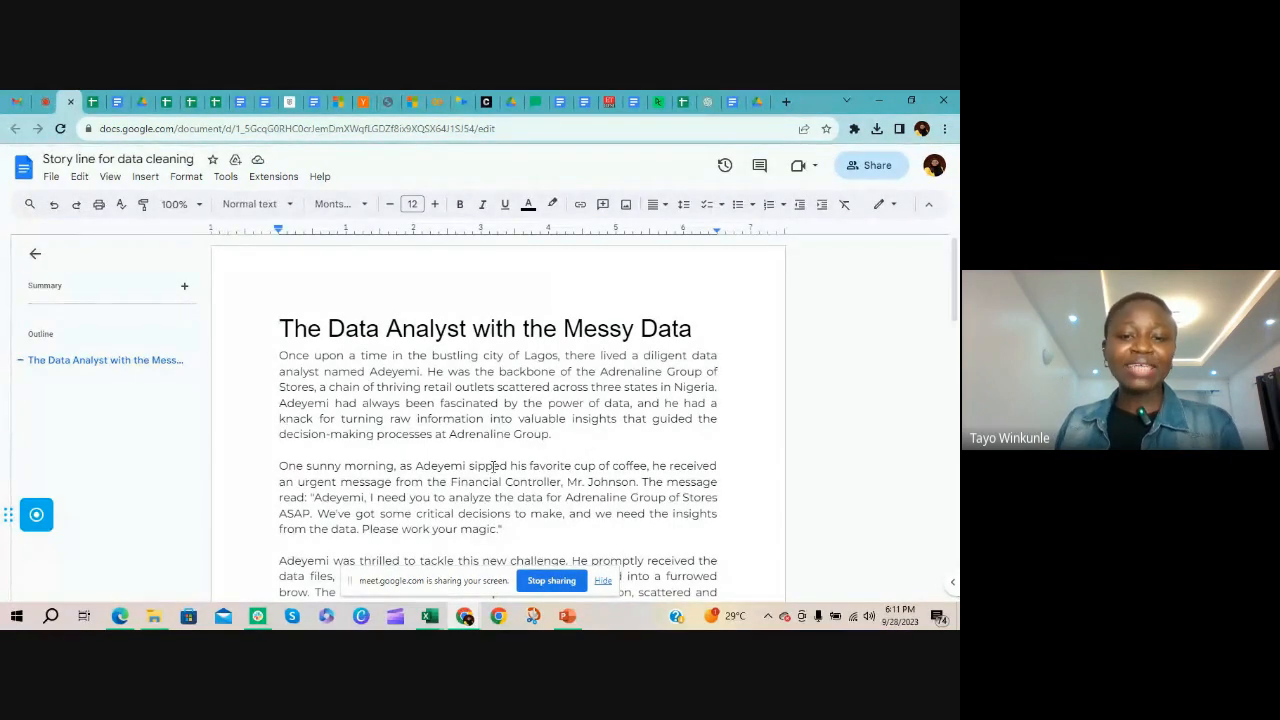
Read the data-cleaning story from its title down to the Text to Columns item
scroll(526, 478, down, 2)
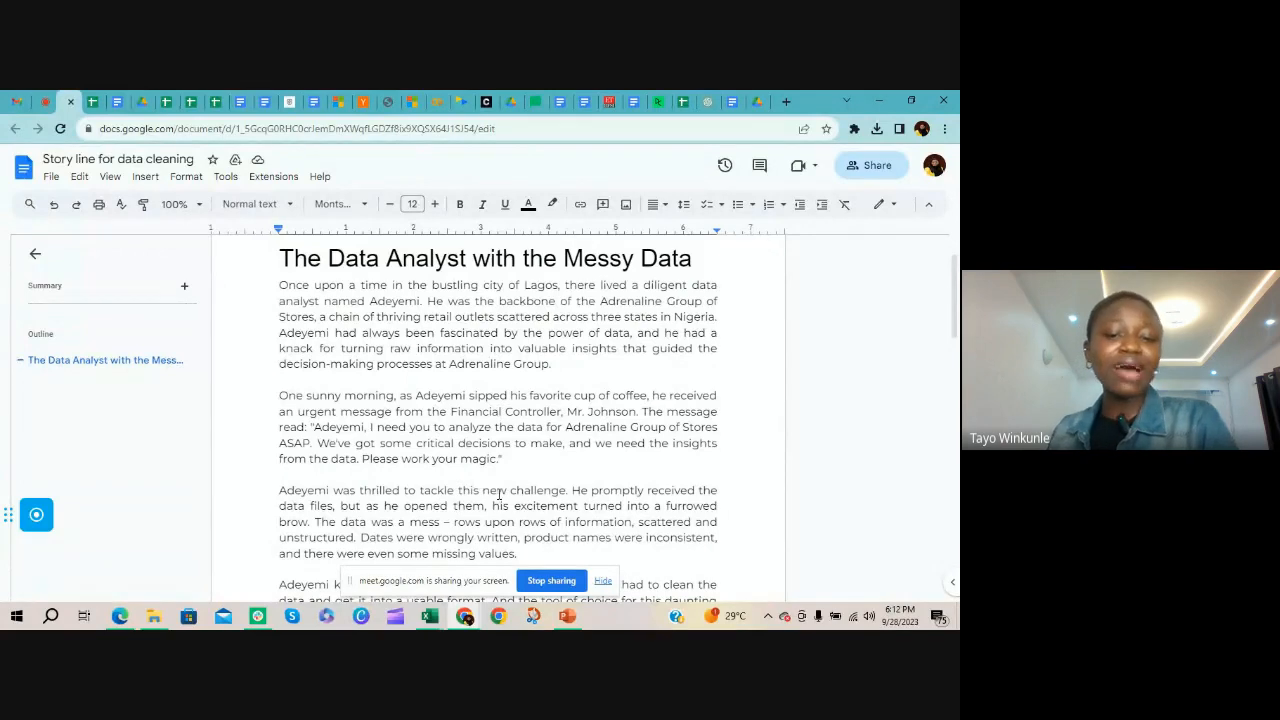
scroll(506, 493, down, 1)
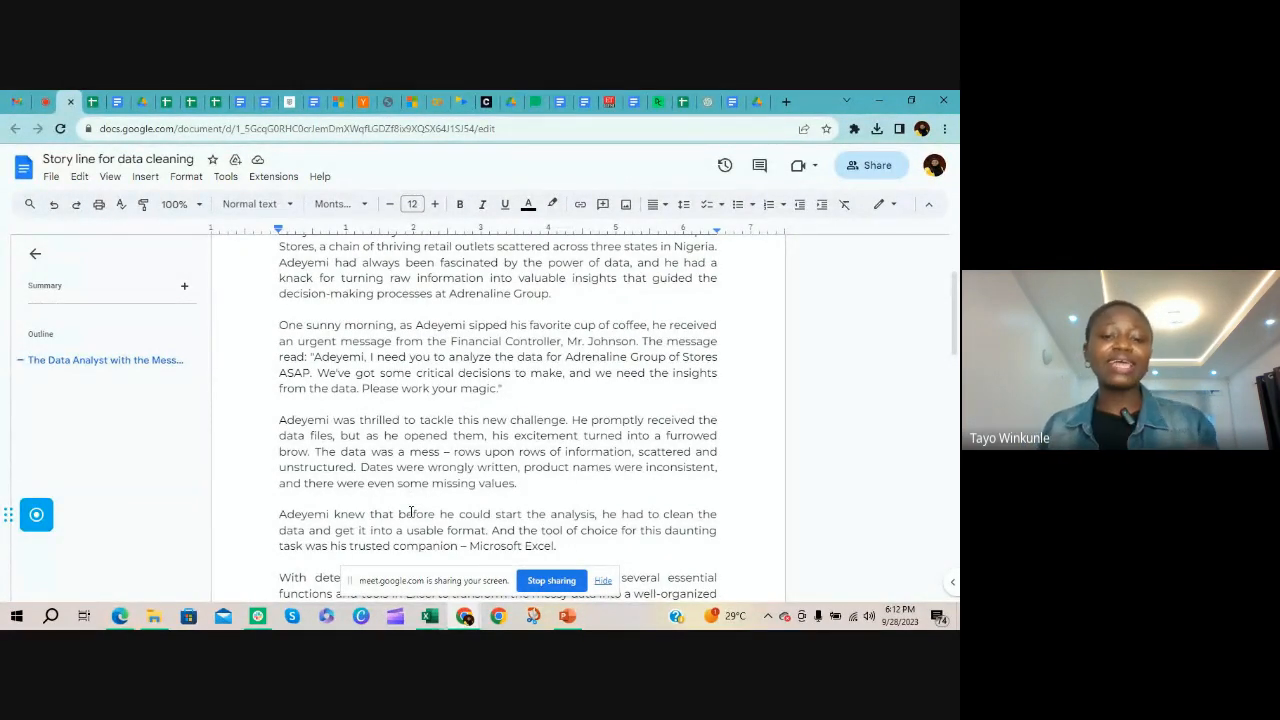
scroll(410, 511, down, 1)
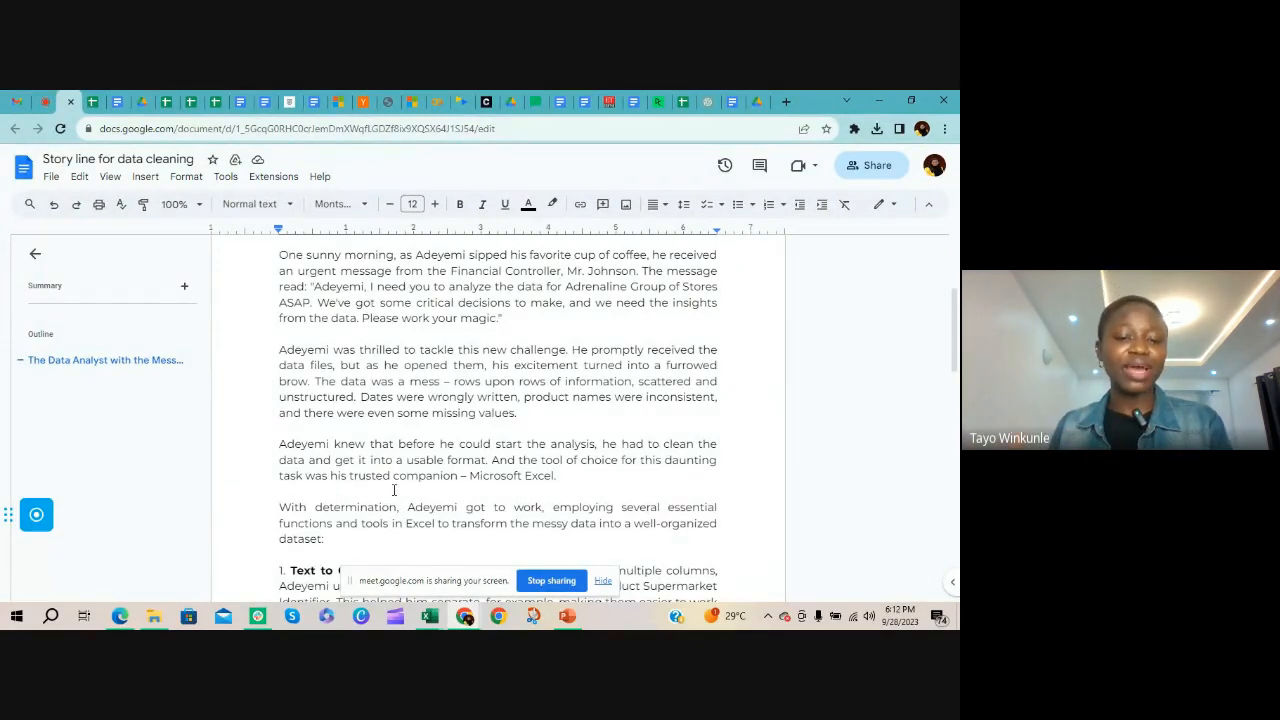
scroll(281, 449, down, 1)
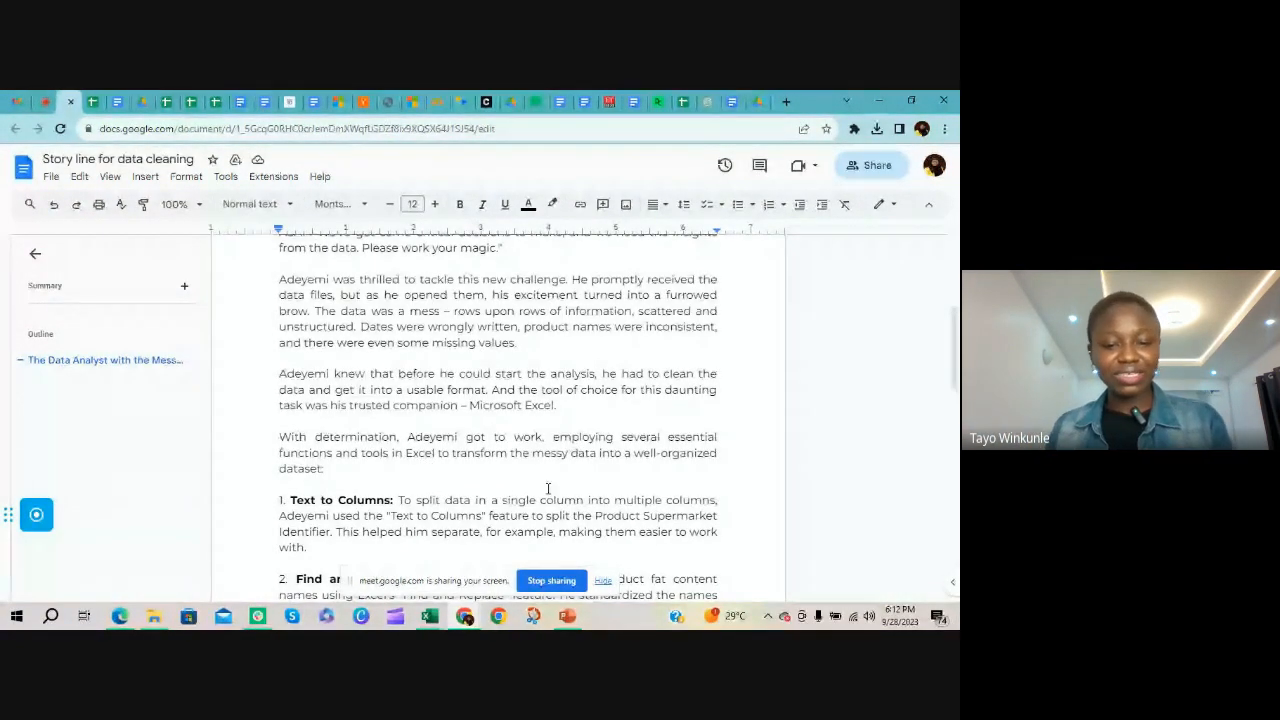
Switch to the updated supermarket workbook in Excel and widen column A of the Data Card sheet to fit its column names
mouse_move(428, 618)
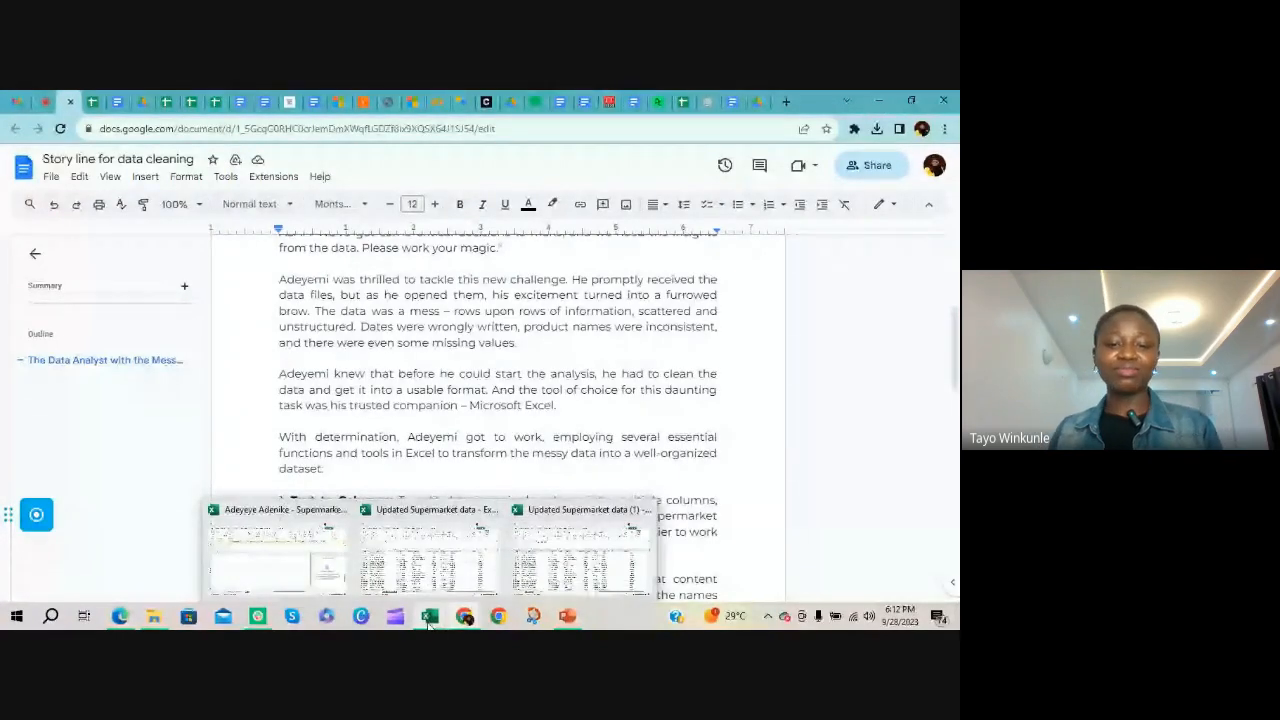
click(461, 539)
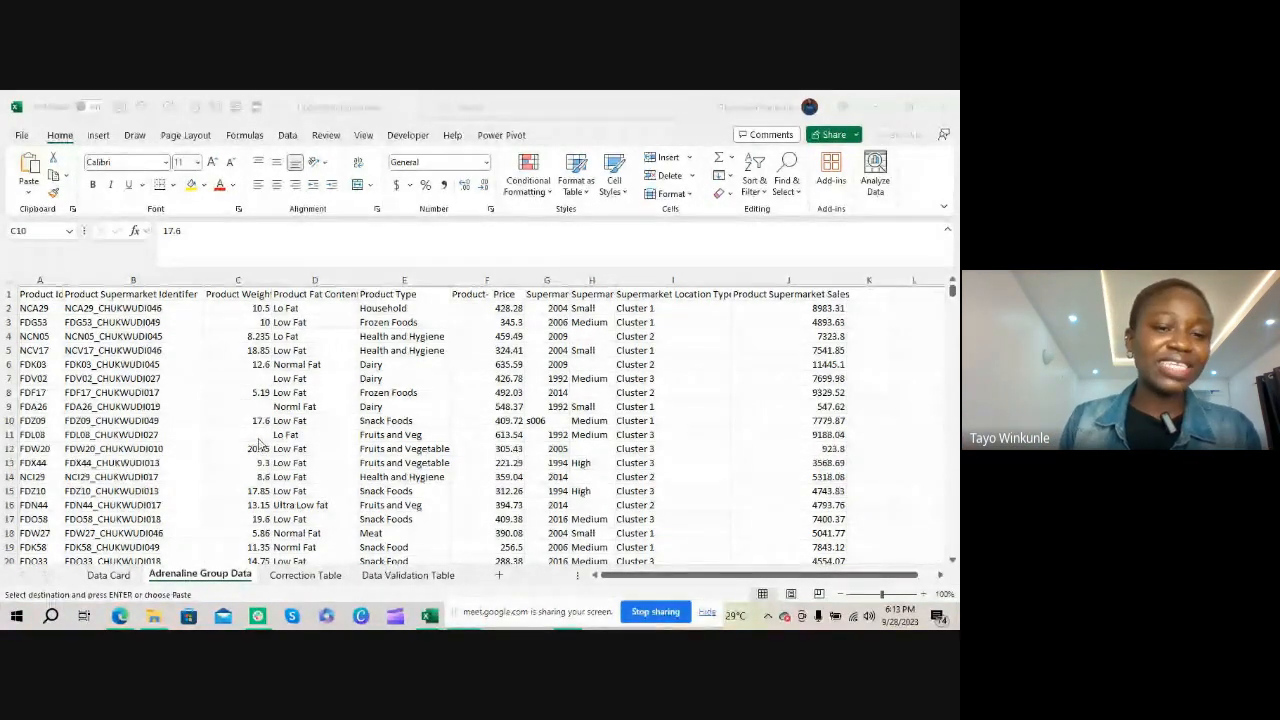
click(108, 578)
click(108, 578)
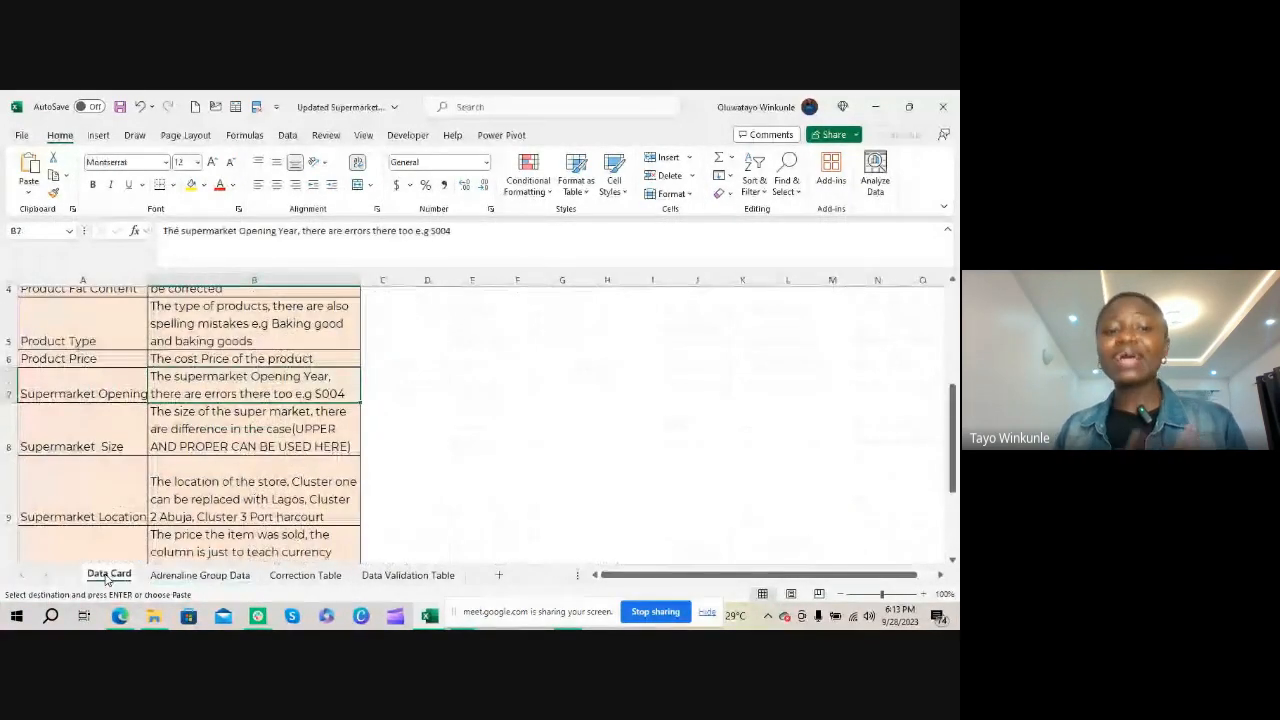
scroll(109, 536, up, 2)
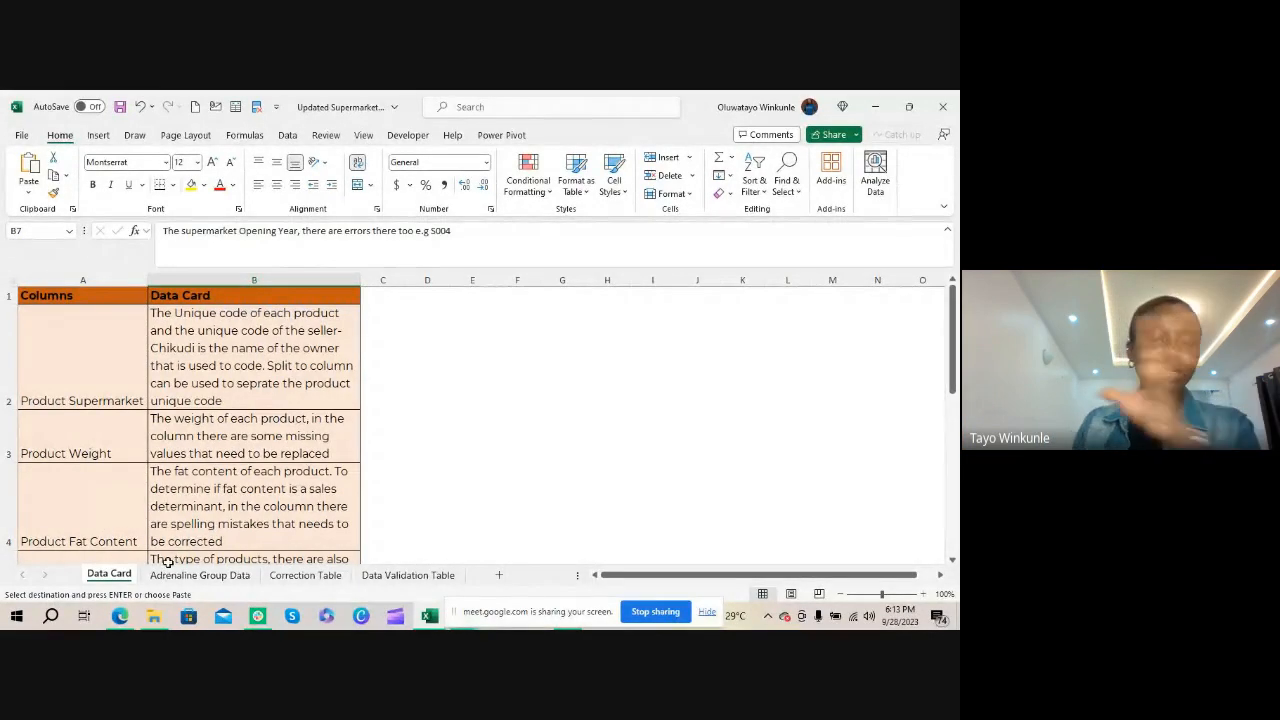
click(123, 391)
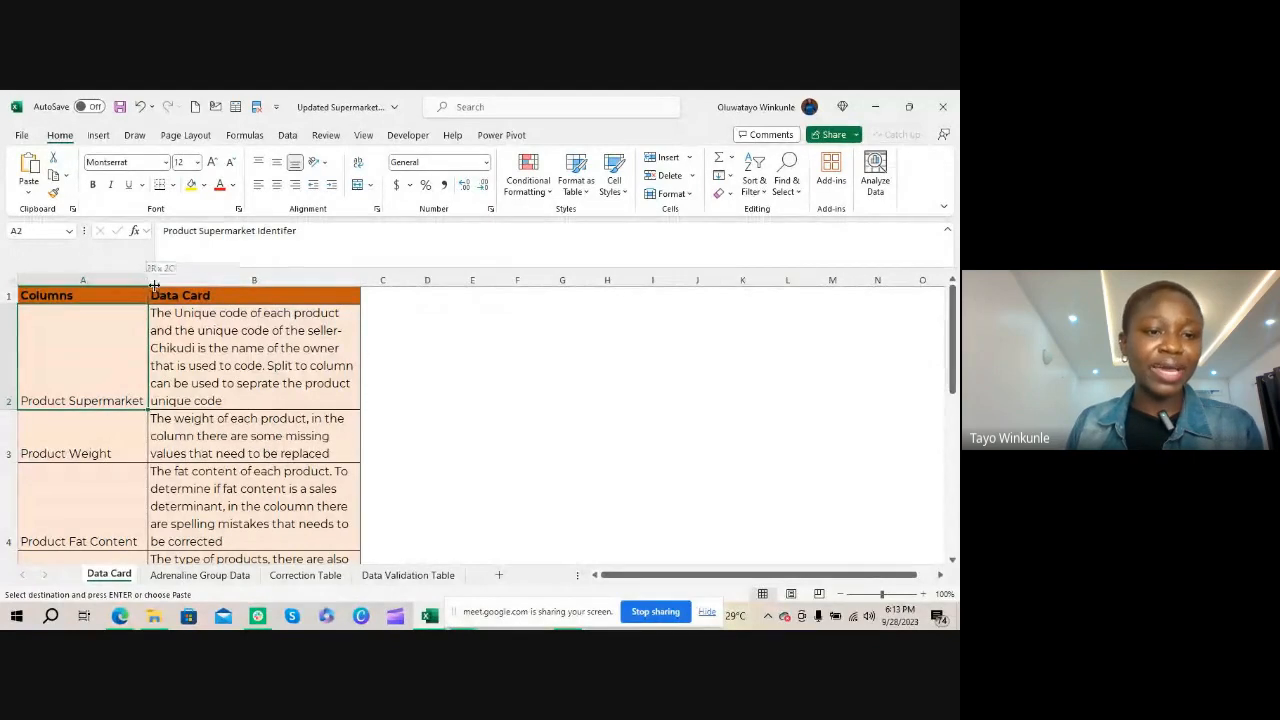
drag(149, 281, 255, 281)
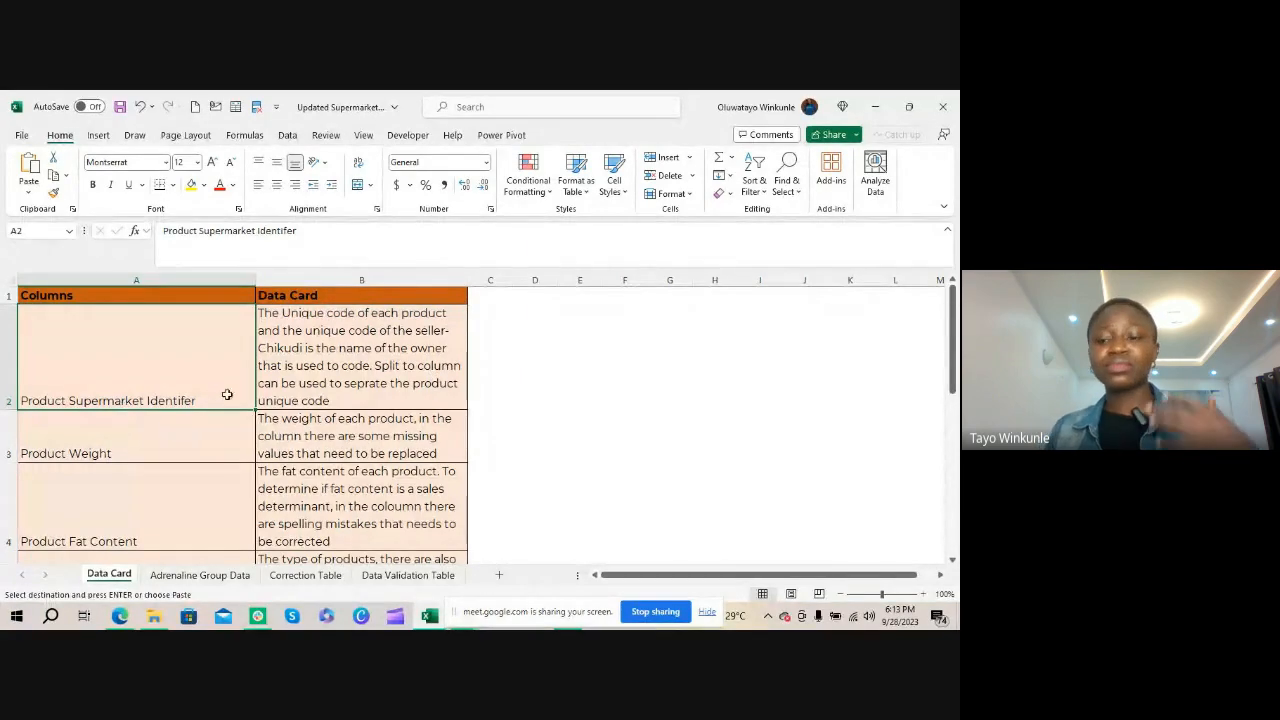
Examine the Product Supermarket Identifer column in the Adrenaline Group Data sheet
click(200, 575)
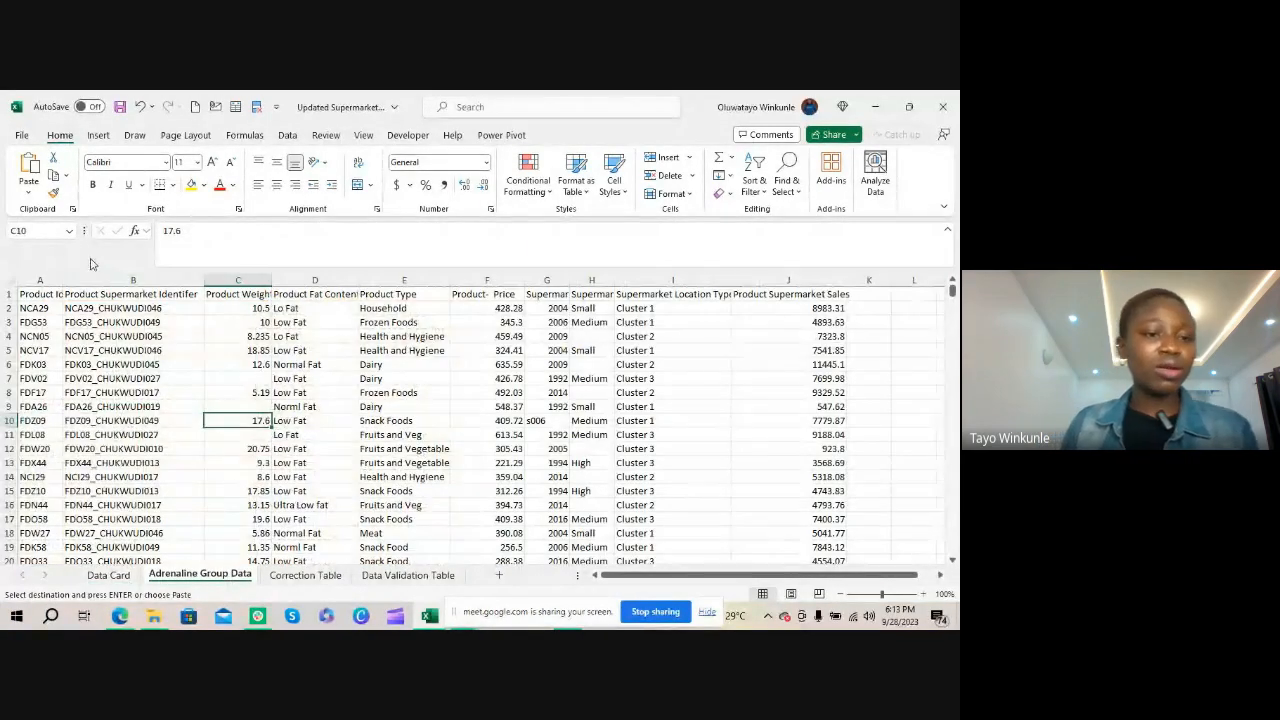
click(101, 298)
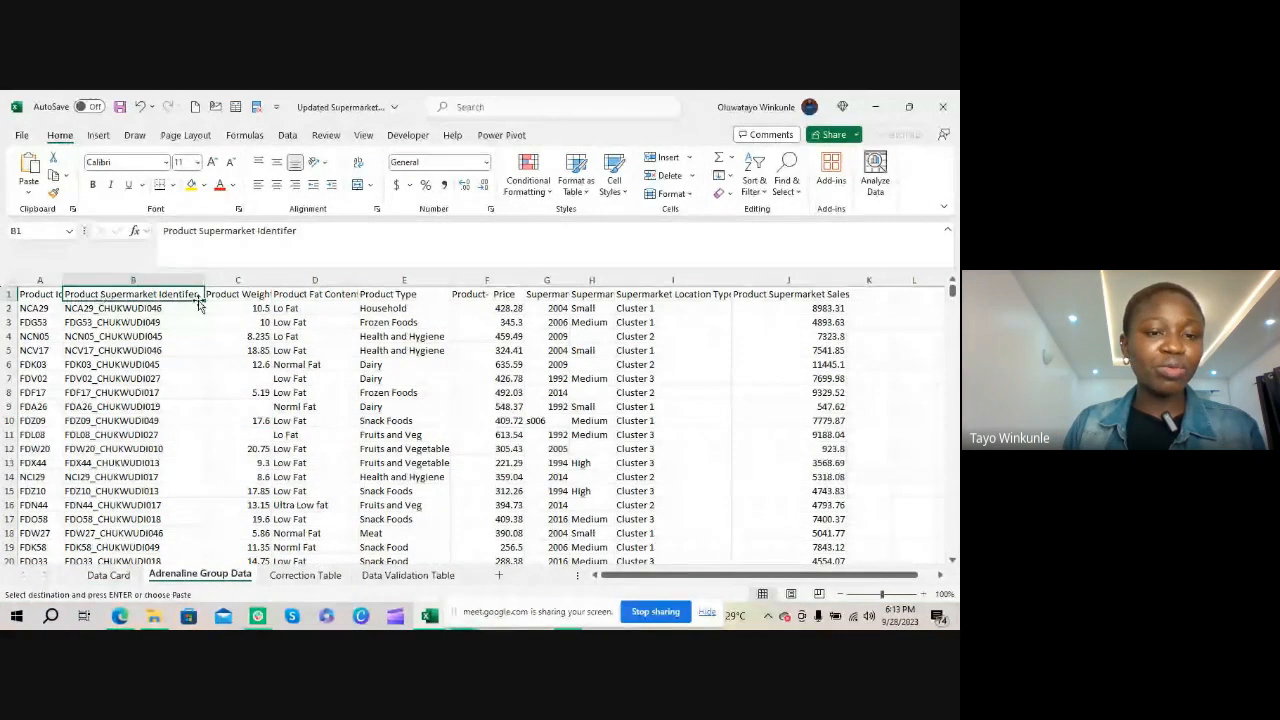
click(140, 280)
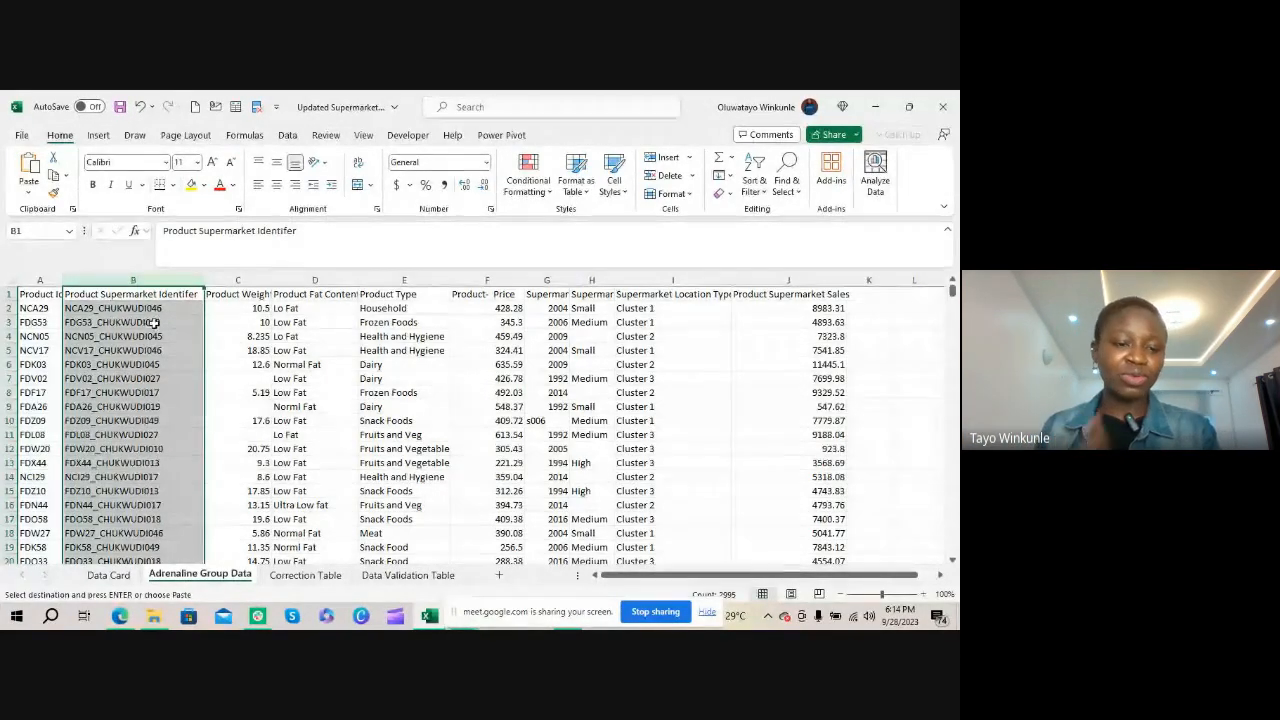
Review the Product Weight entry on the Data Card, and check that column in Adrenaline Group Data for missing values
click(117, 583)
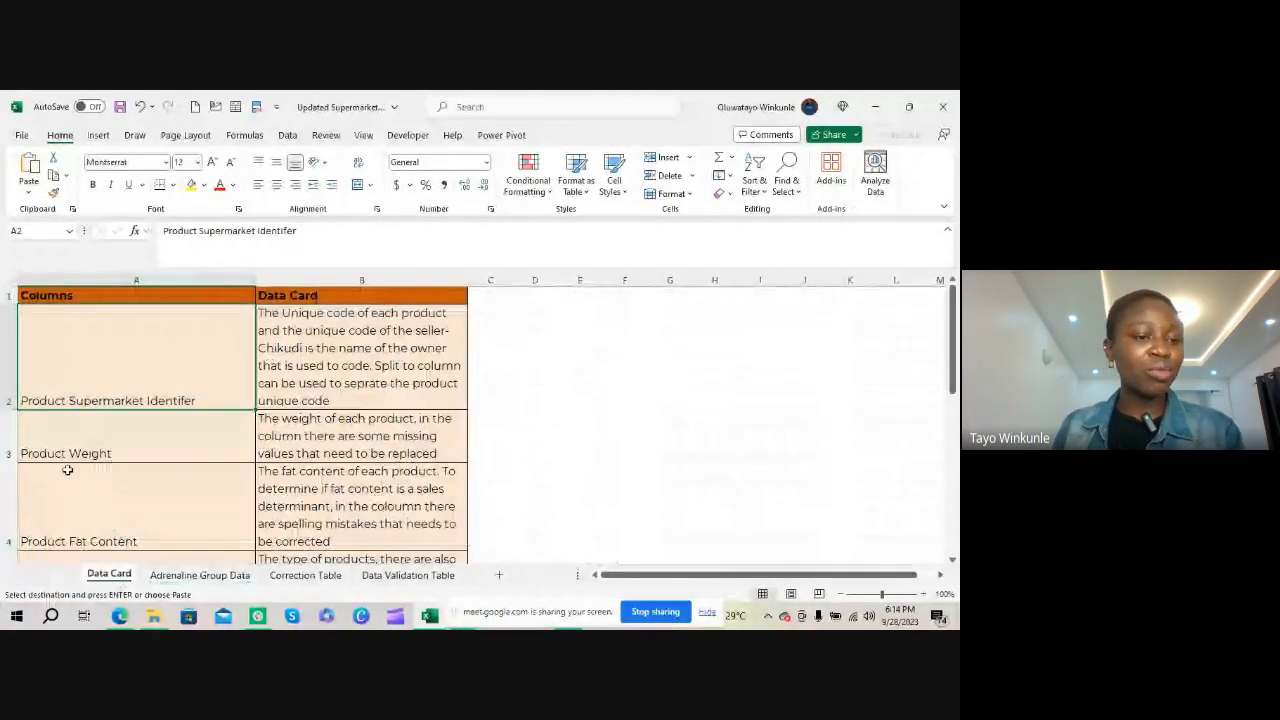
click(113, 453)
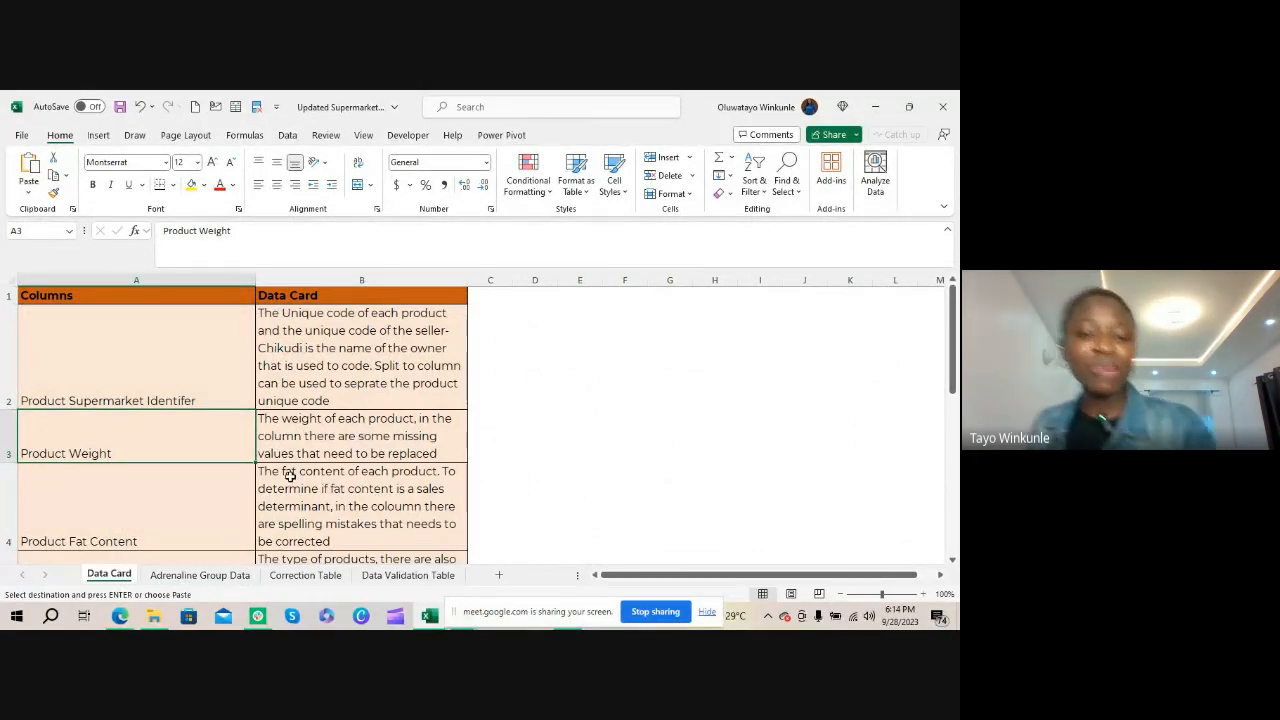
click(218, 575)
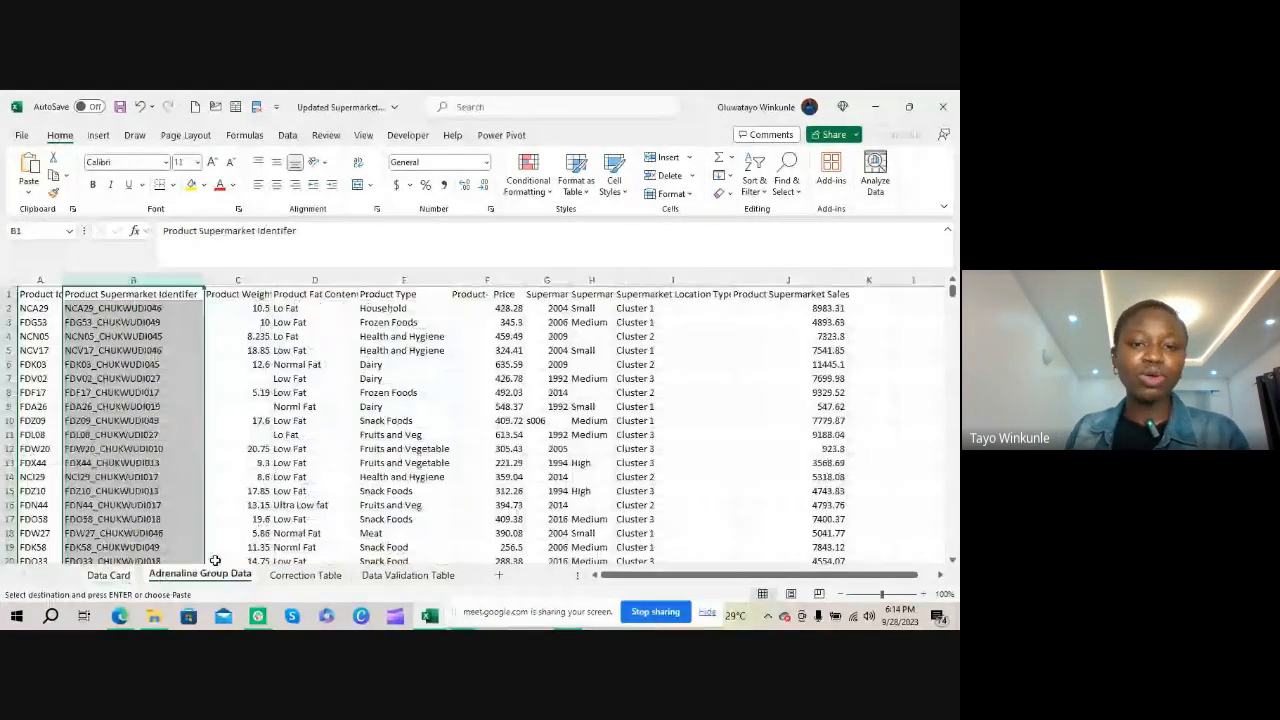
click(250, 294)
click(246, 378)
click(249, 407)
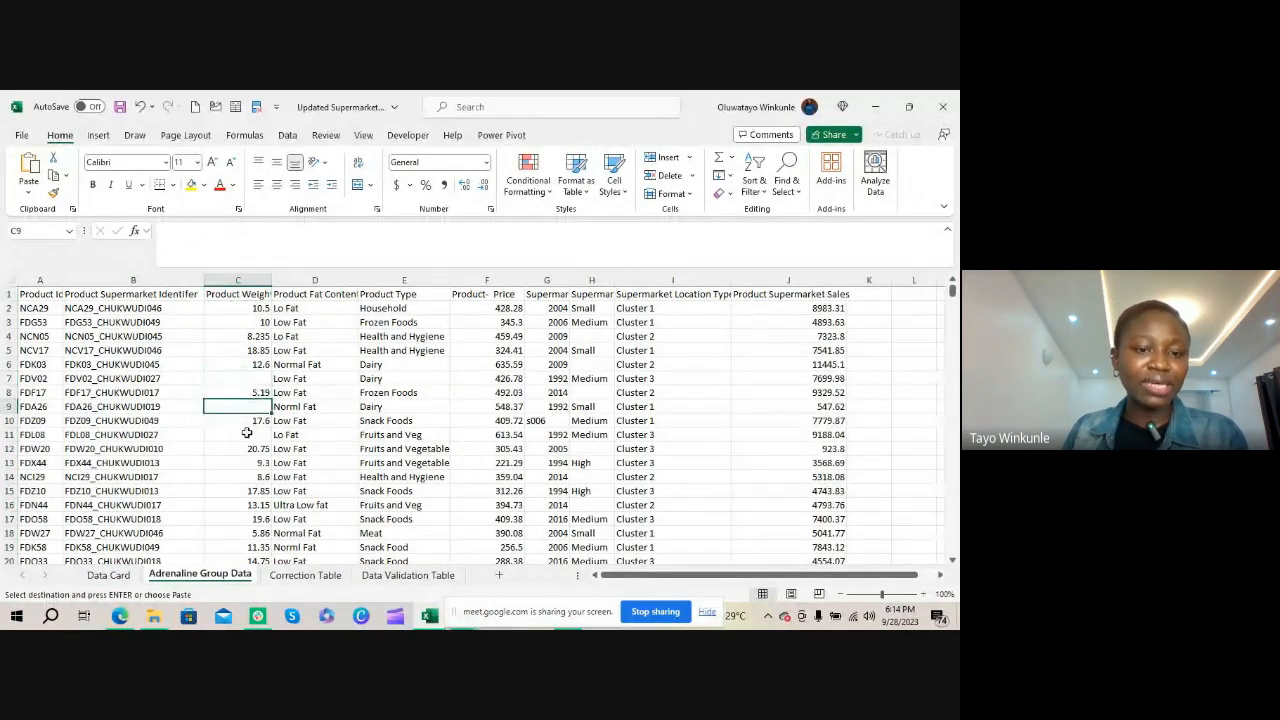
click(240, 433)
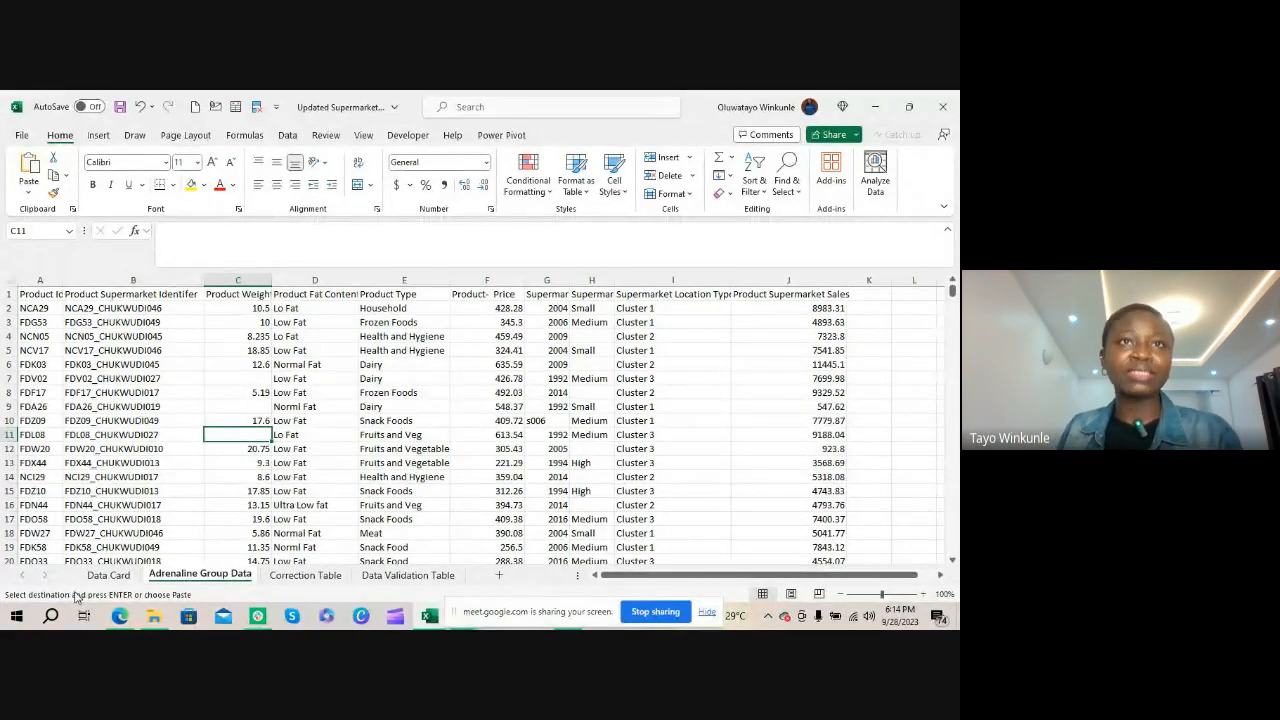
Review the Product Fat Content entry on the Data Card, and inspect that column in Adrenaline Group Data for spelling mistakes
click(110, 575)
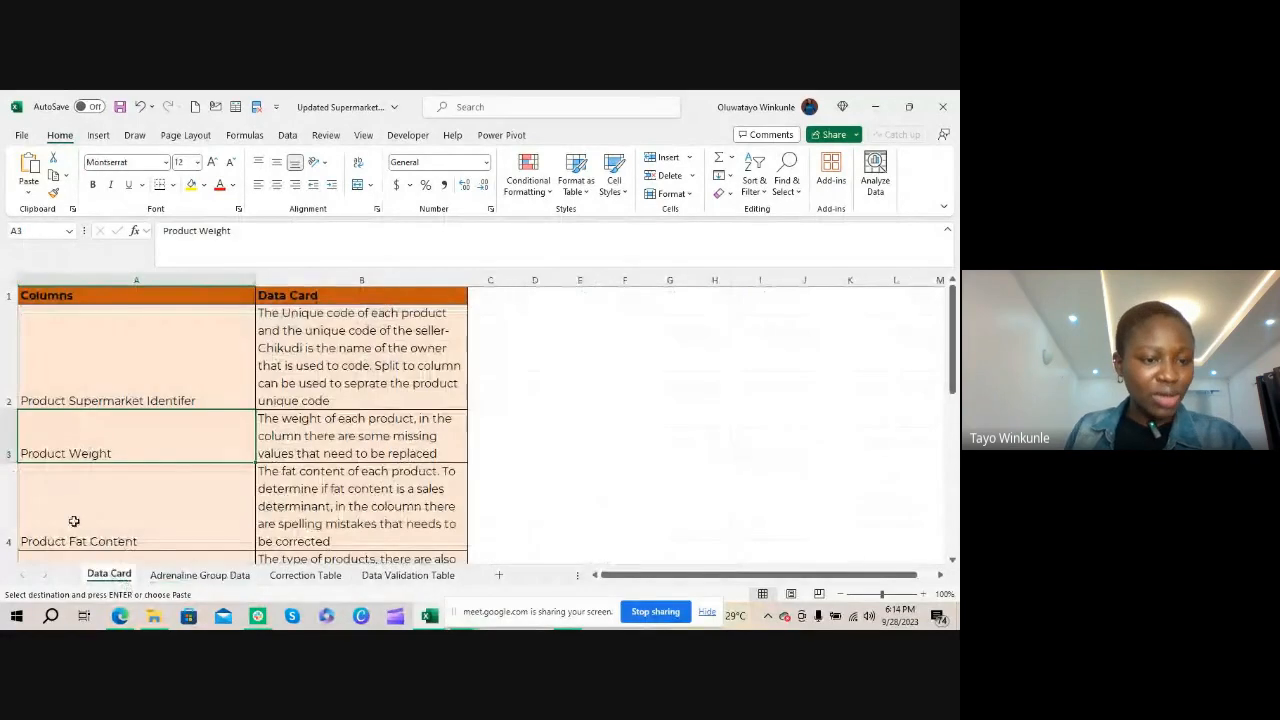
click(74, 521)
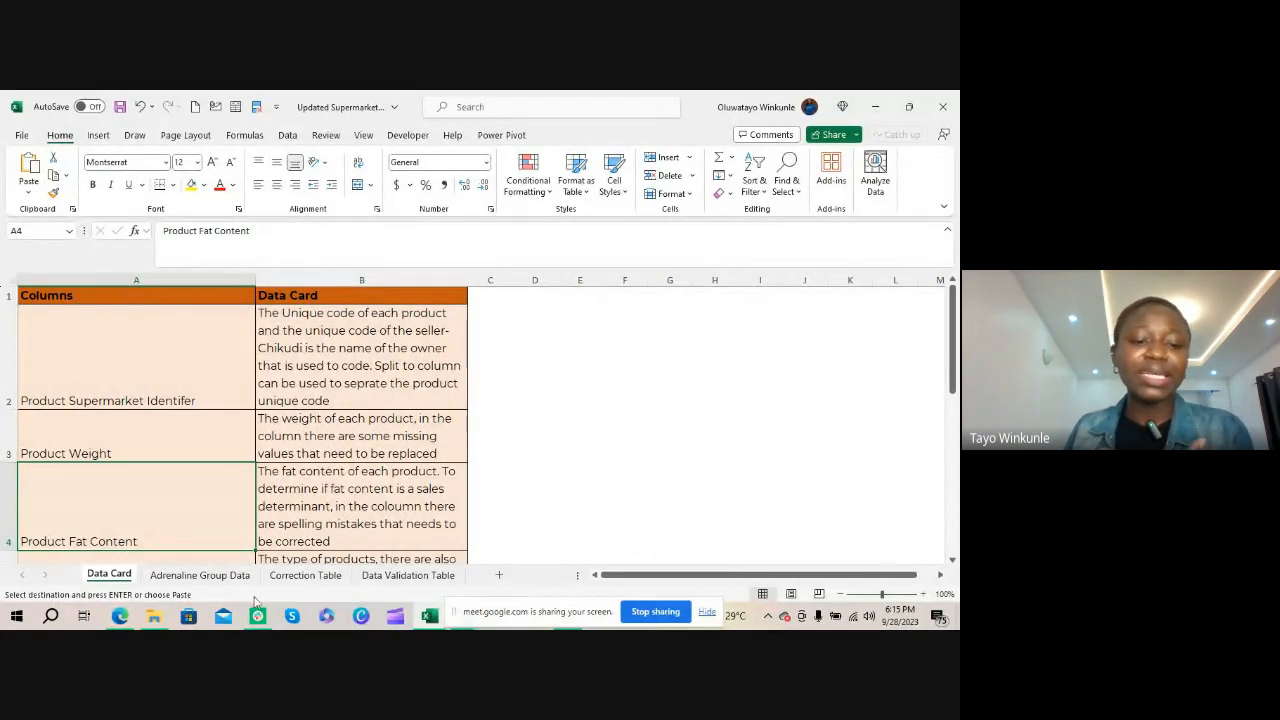
click(214, 576)
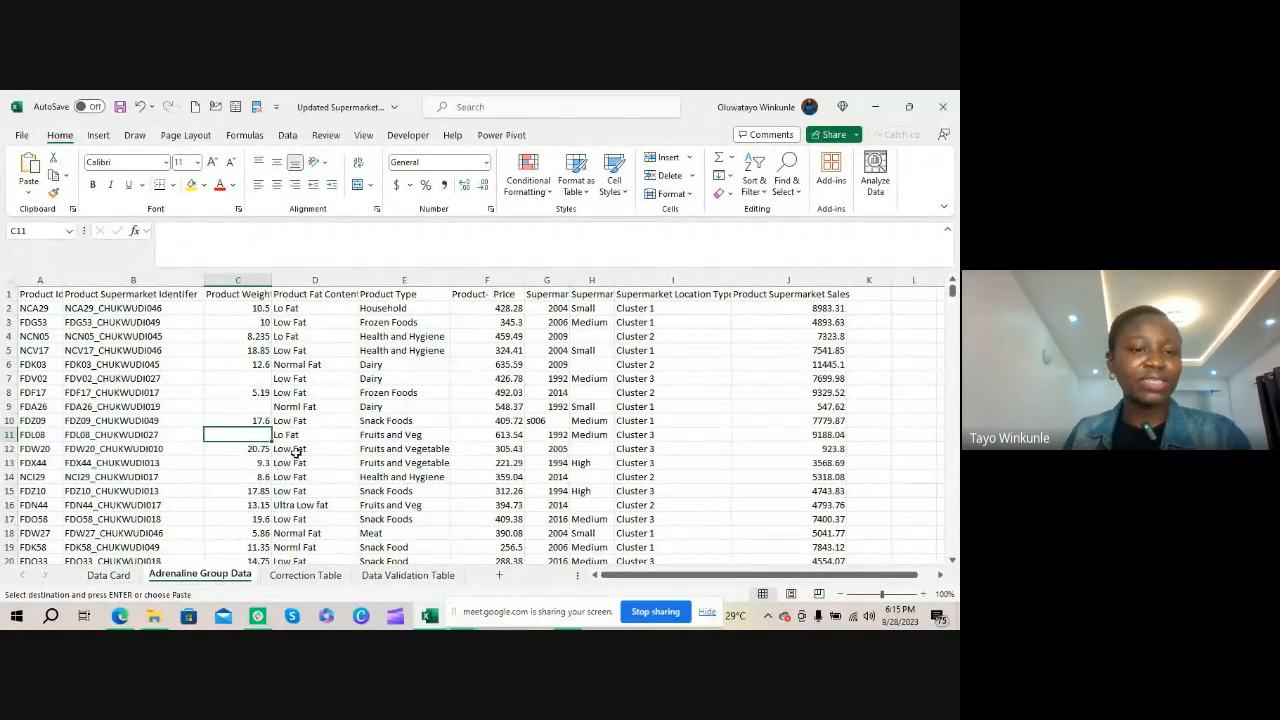
click(300, 294)
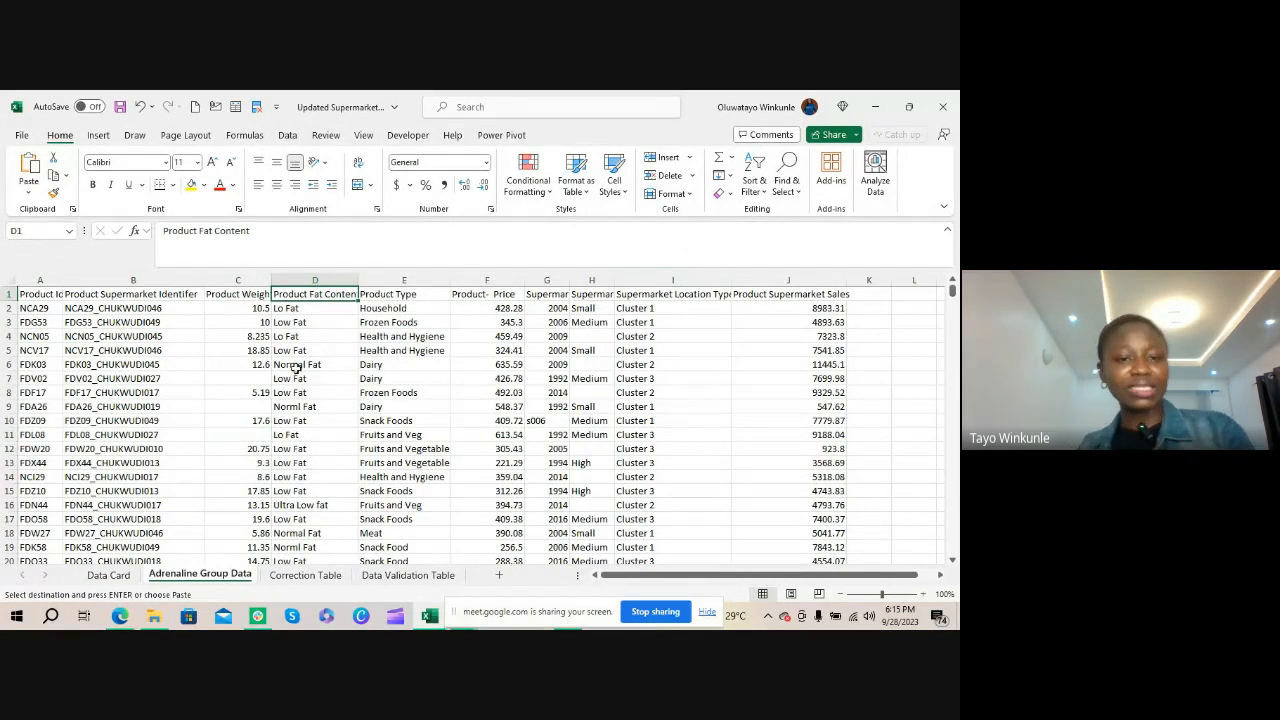
click(286, 312)
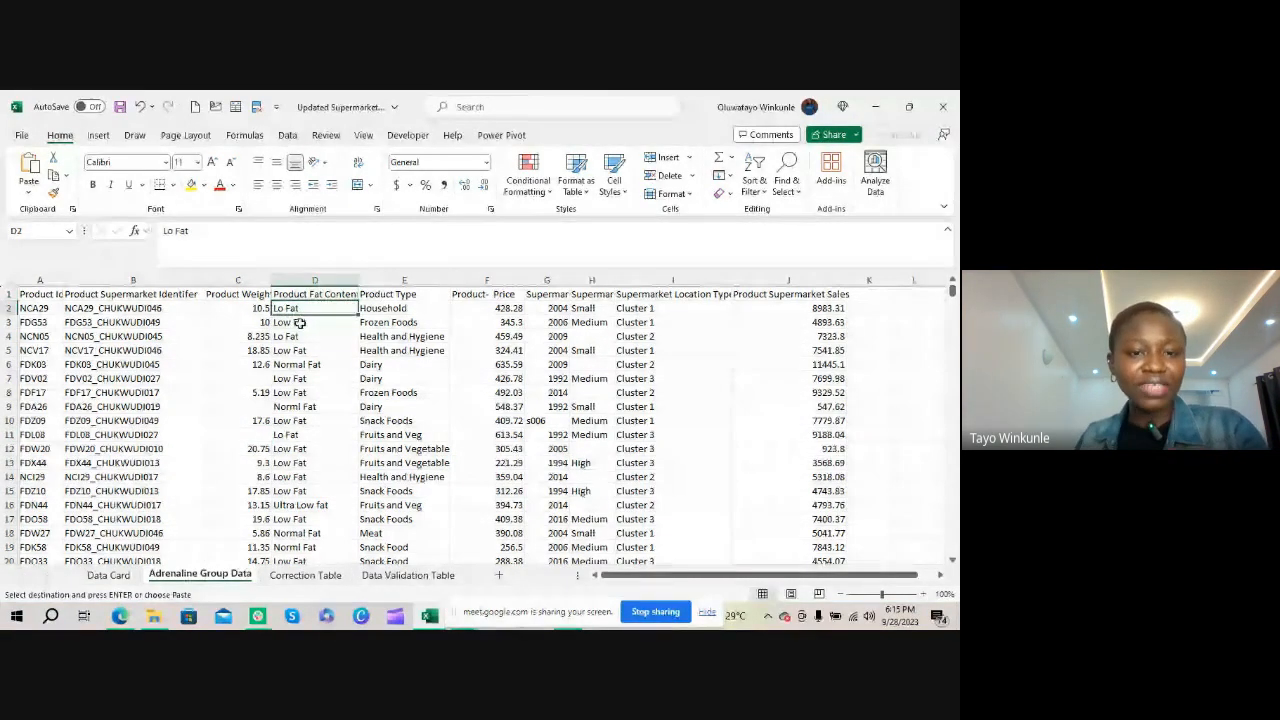
click(290, 323)
click(298, 336)
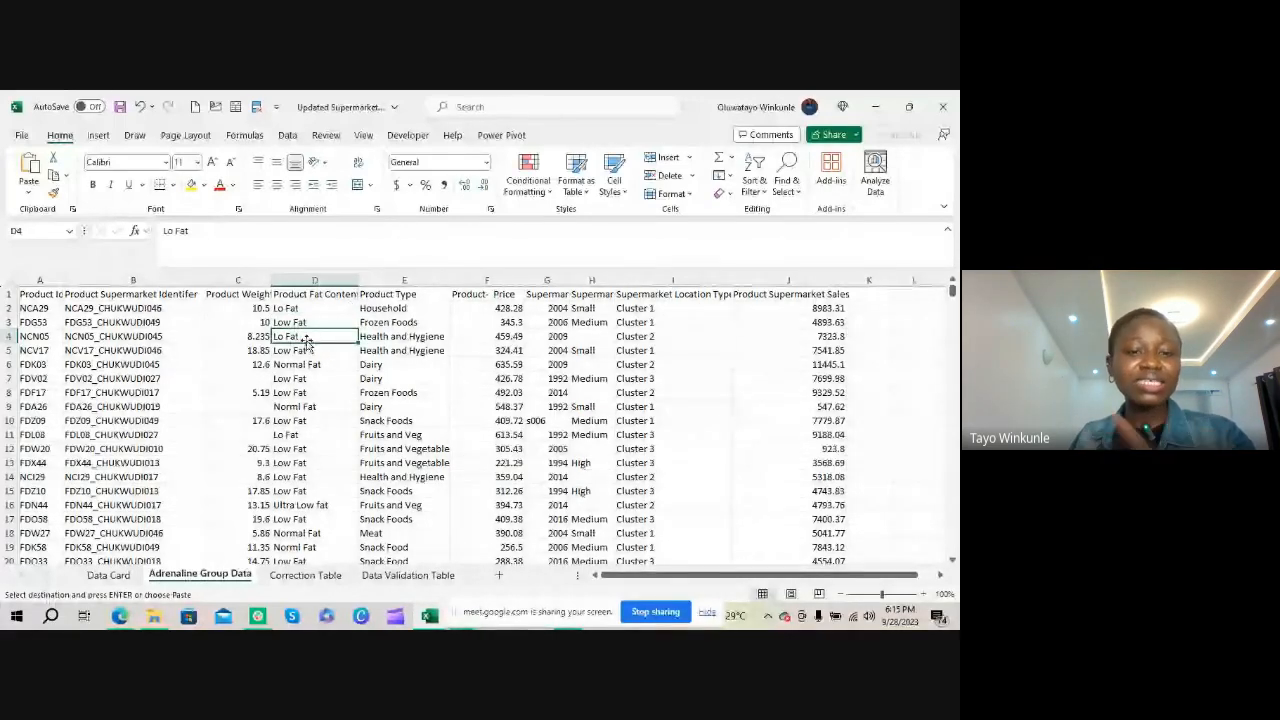
click(340, 293)
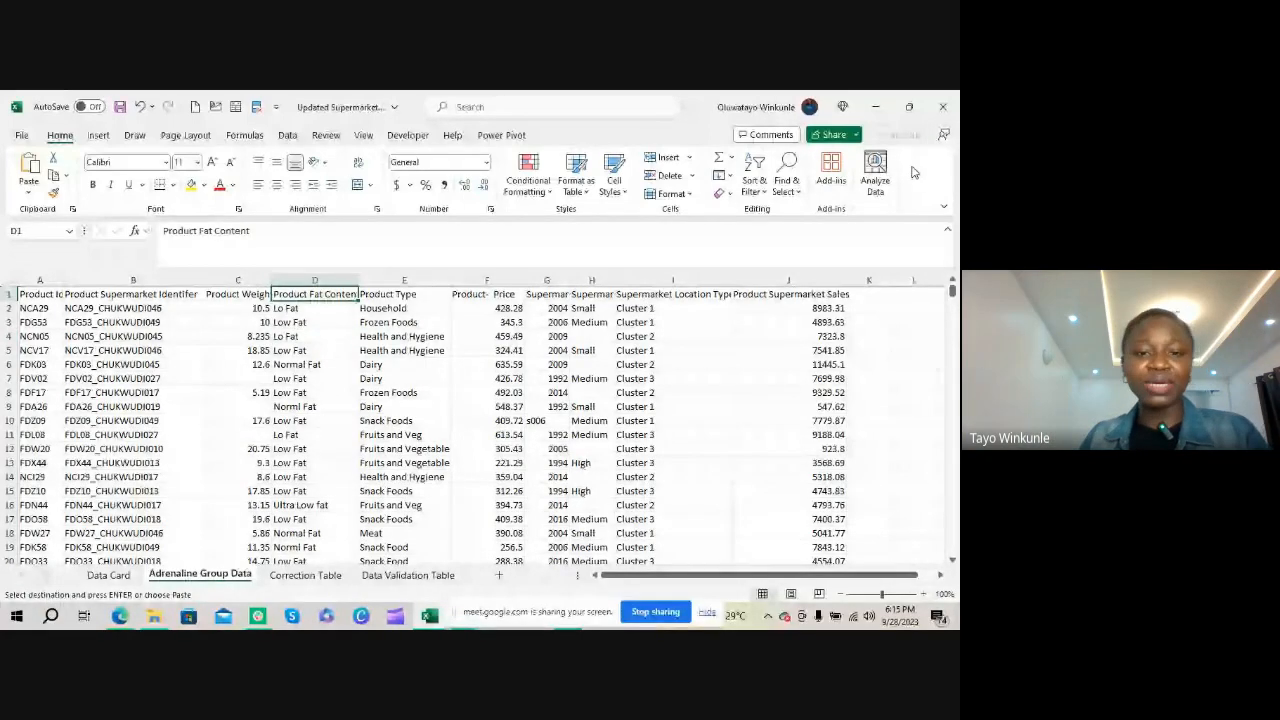
click(346, 279)
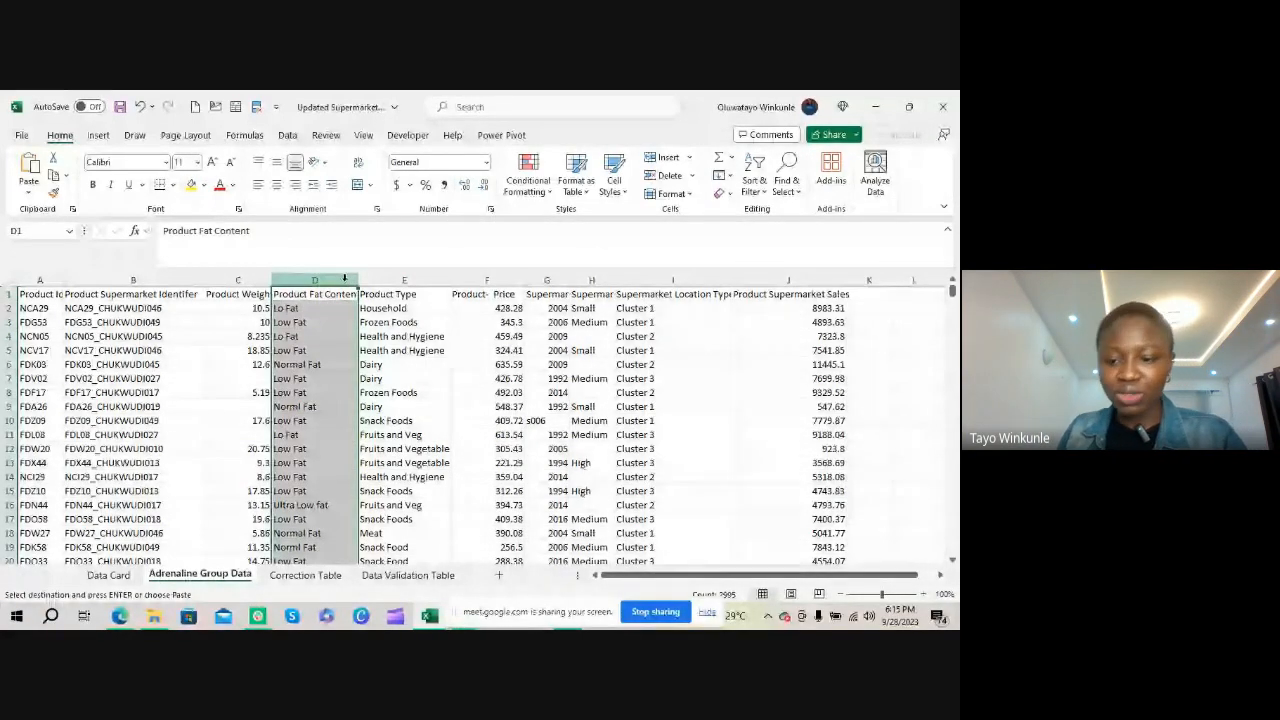
click(327, 311)
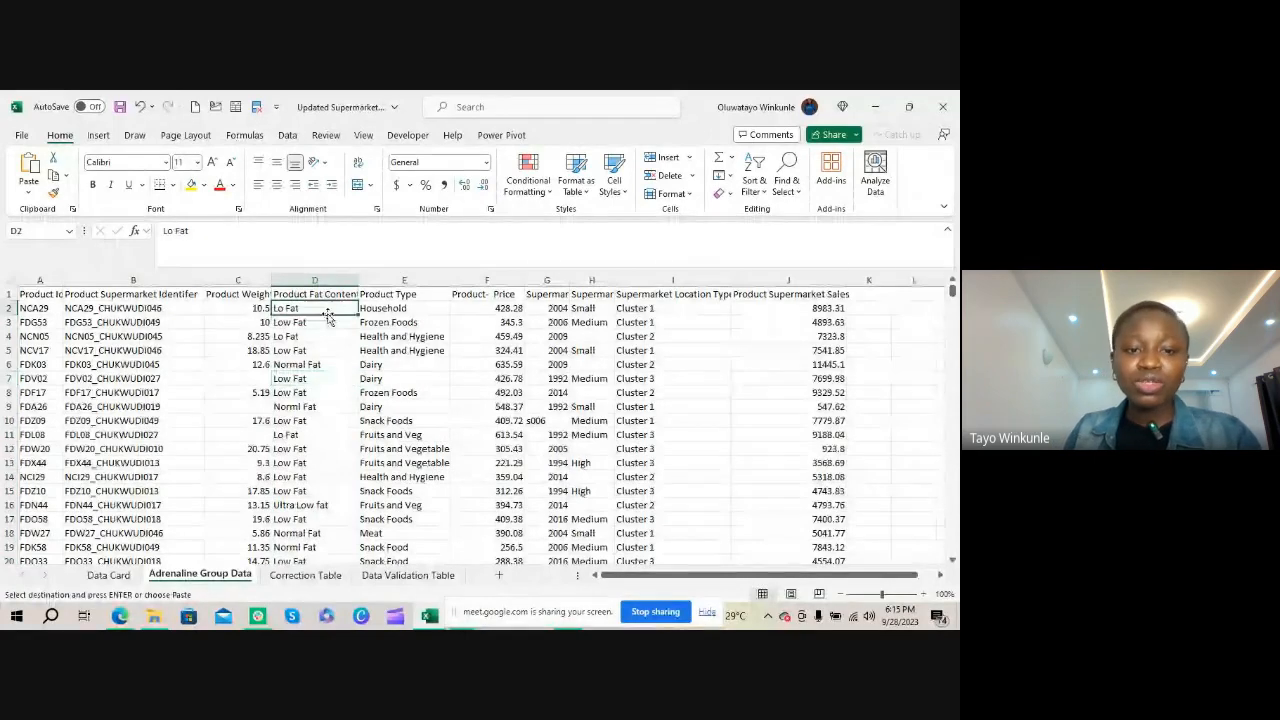
Add filters to the header row of Adrenaline Group Data and review the distinct Product Fat Content values
click(318, 294)
click(755, 180)
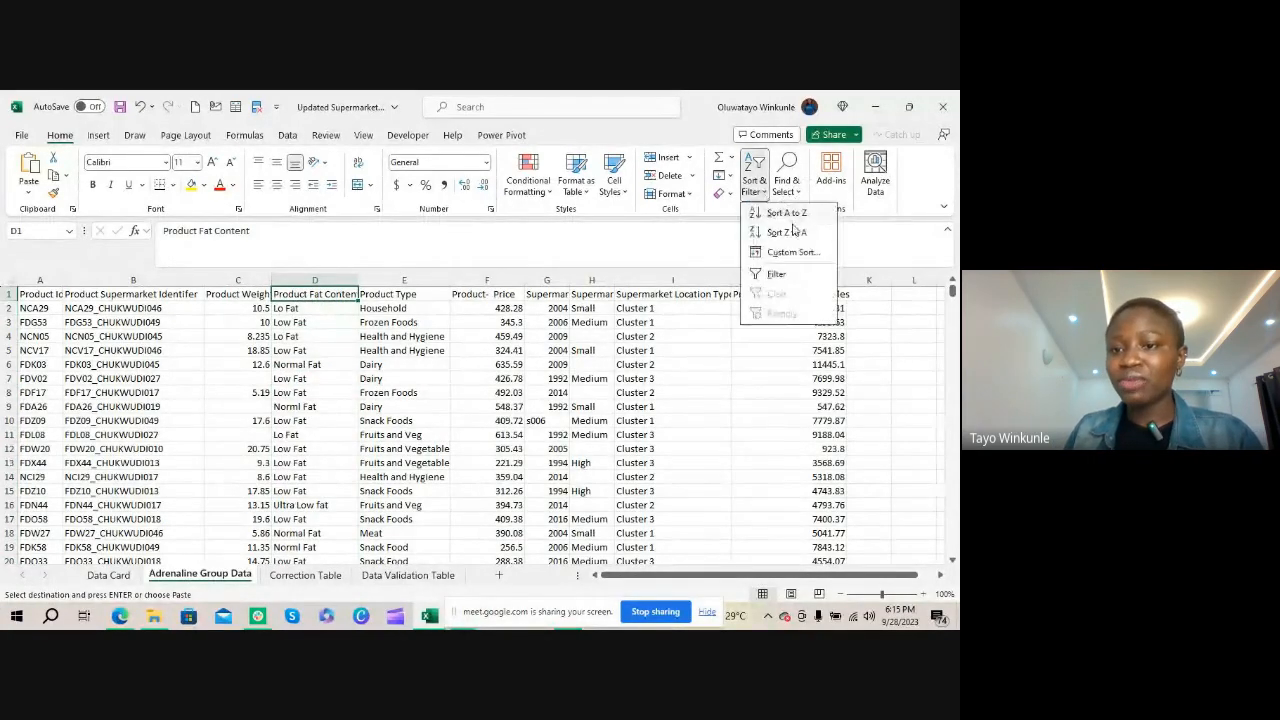
click(777, 274)
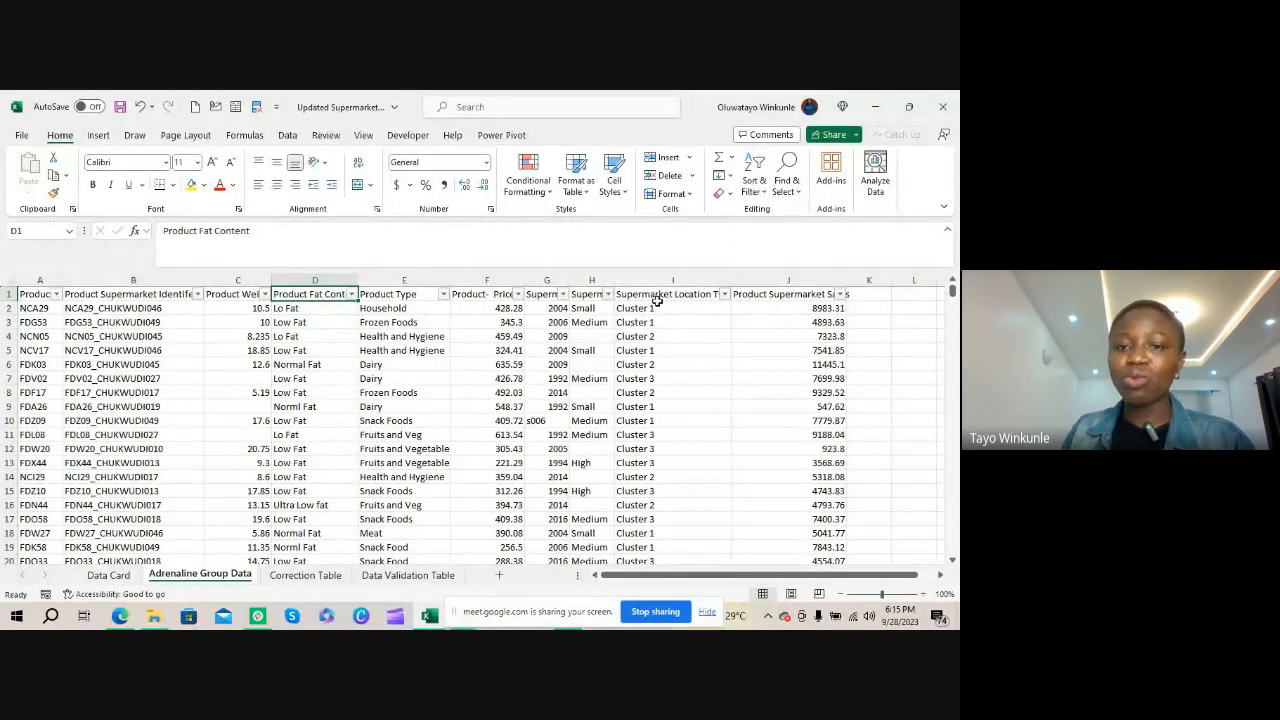
click(352, 294)
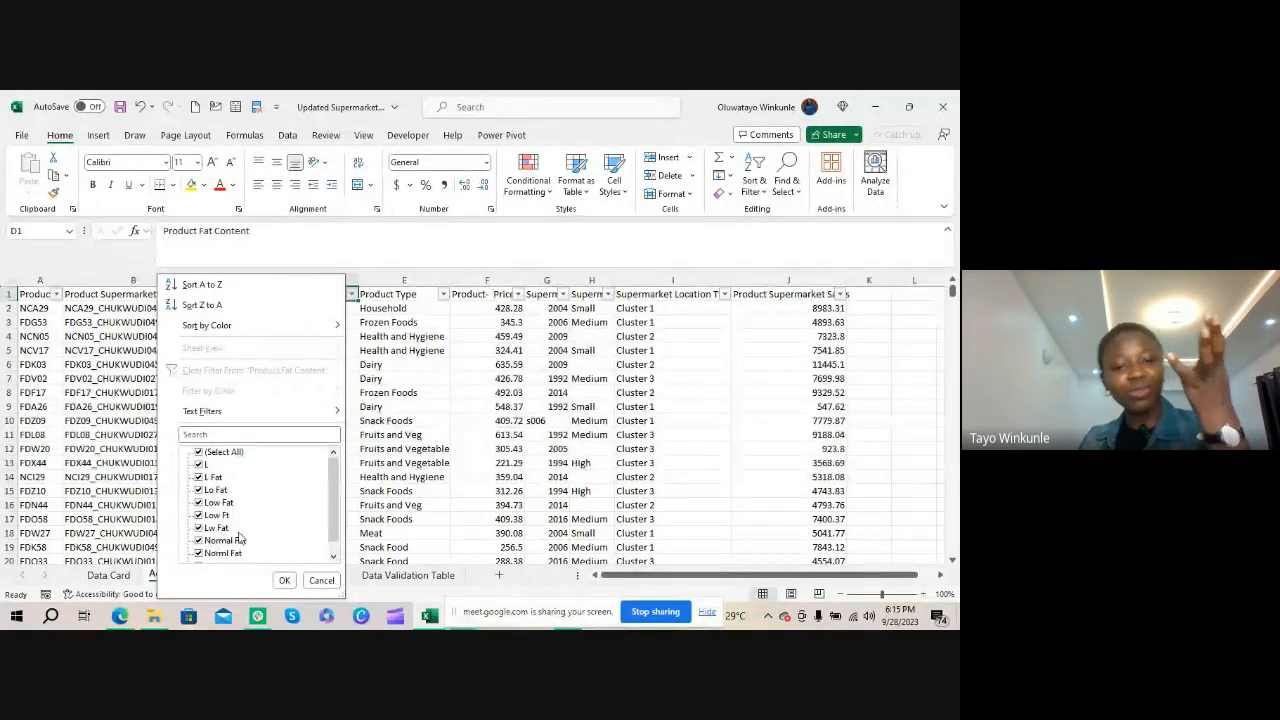
scroll(240, 535, down, 1)
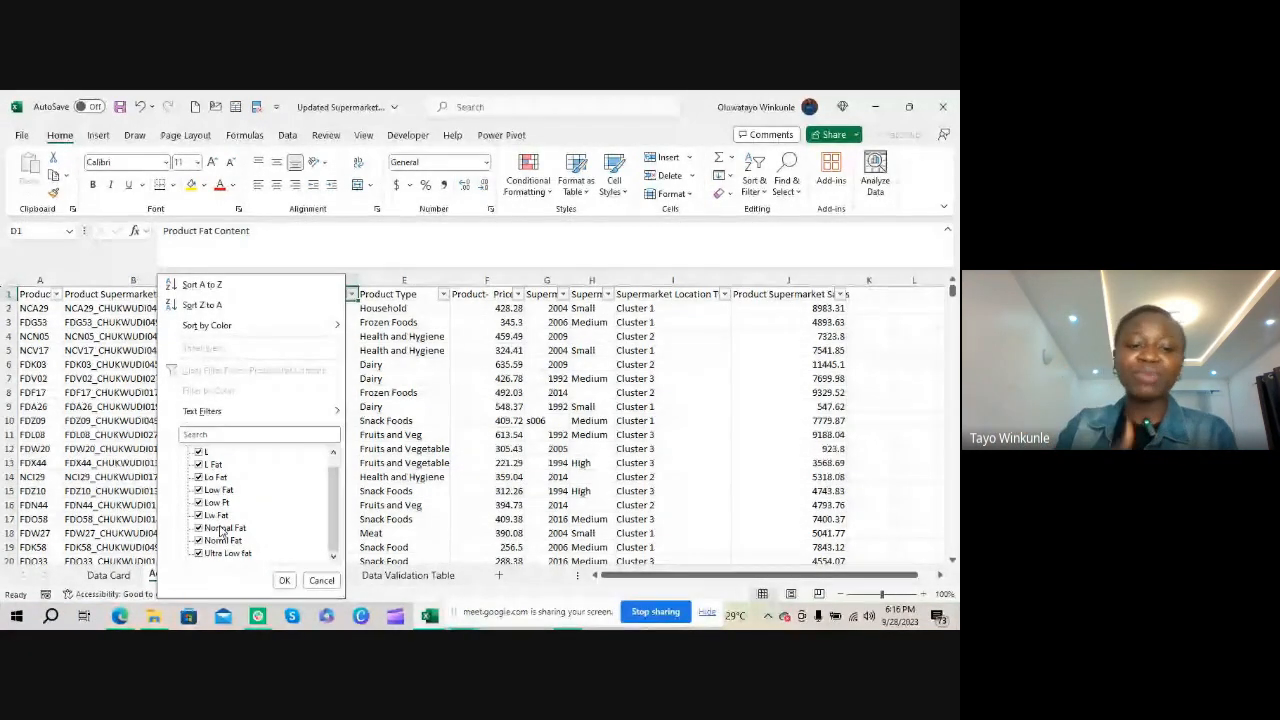
click(441, 412)
Read the Product Type and Product Price descriptions on the Data Card sheet
click(108, 575)
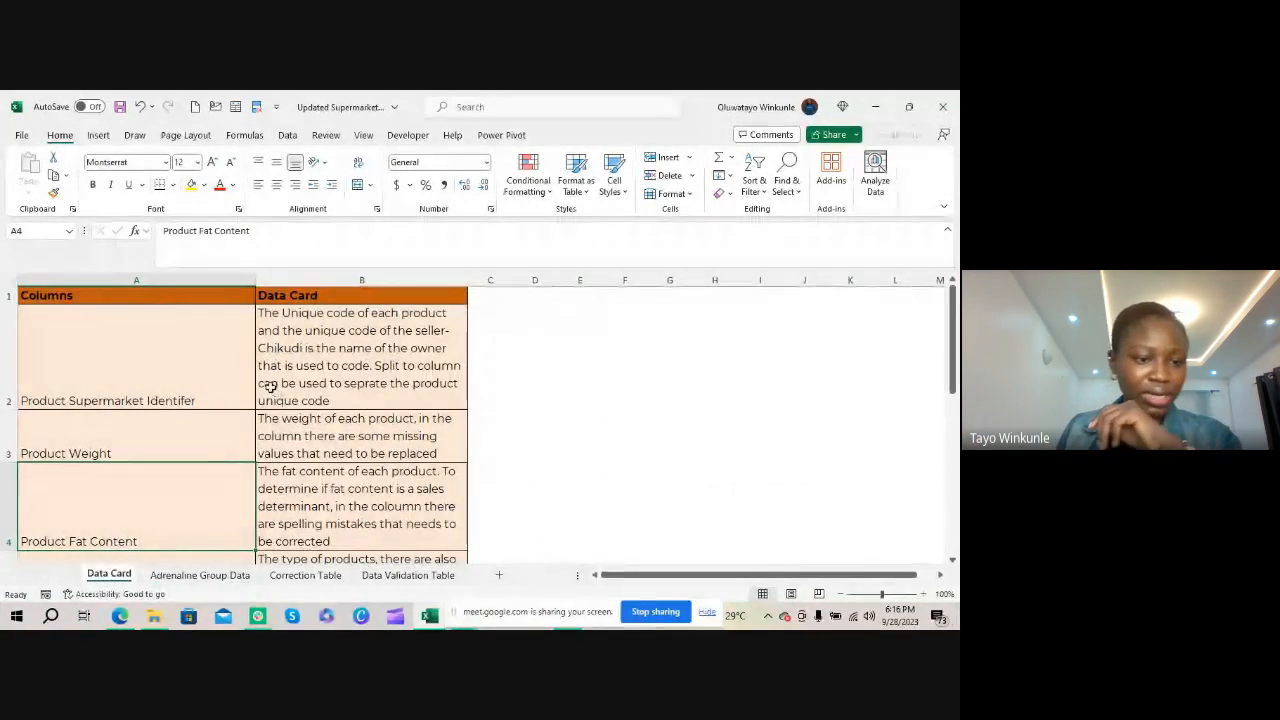
scroll(270, 387, down, 1)
click(169, 487)
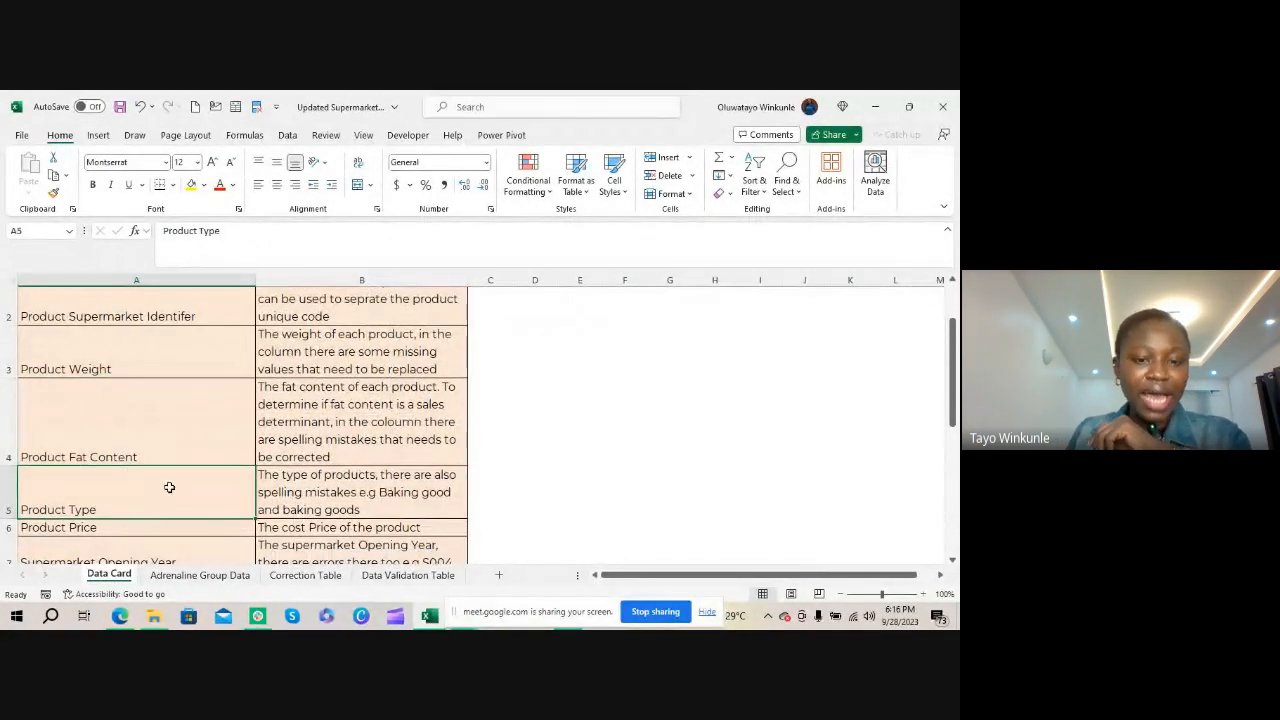
click(373, 509)
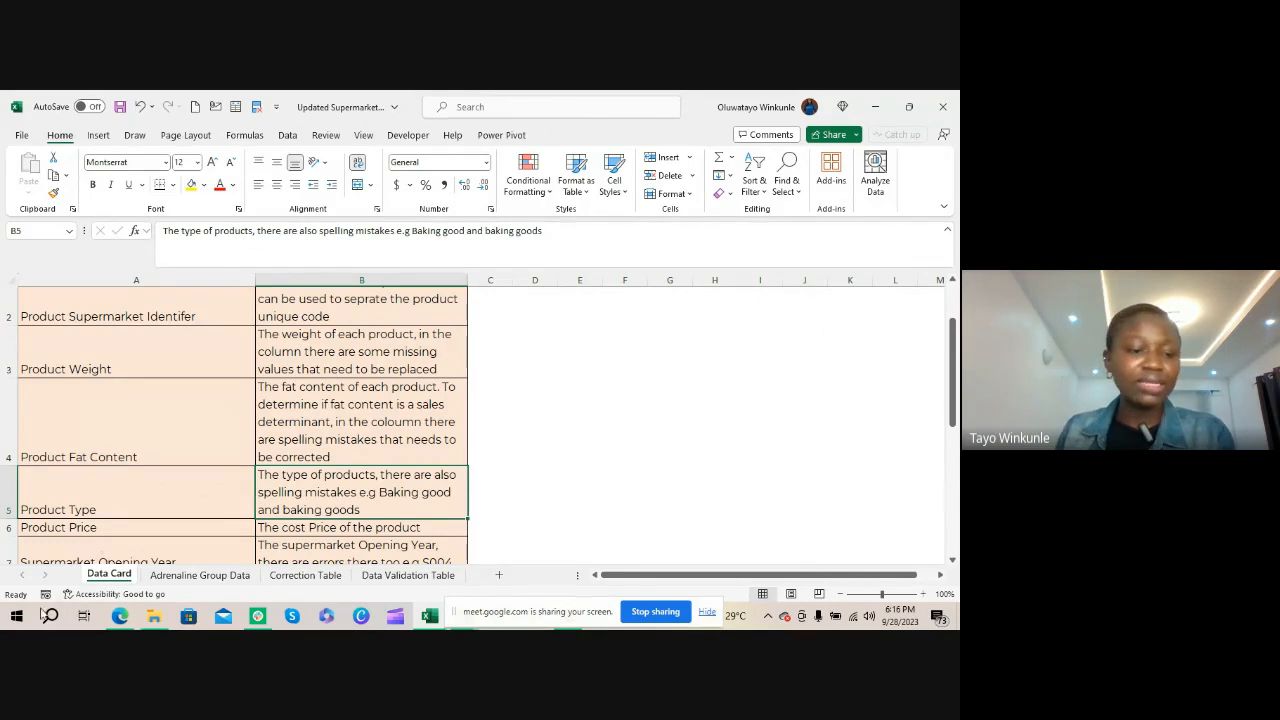
click(148, 527)
click(310, 532)
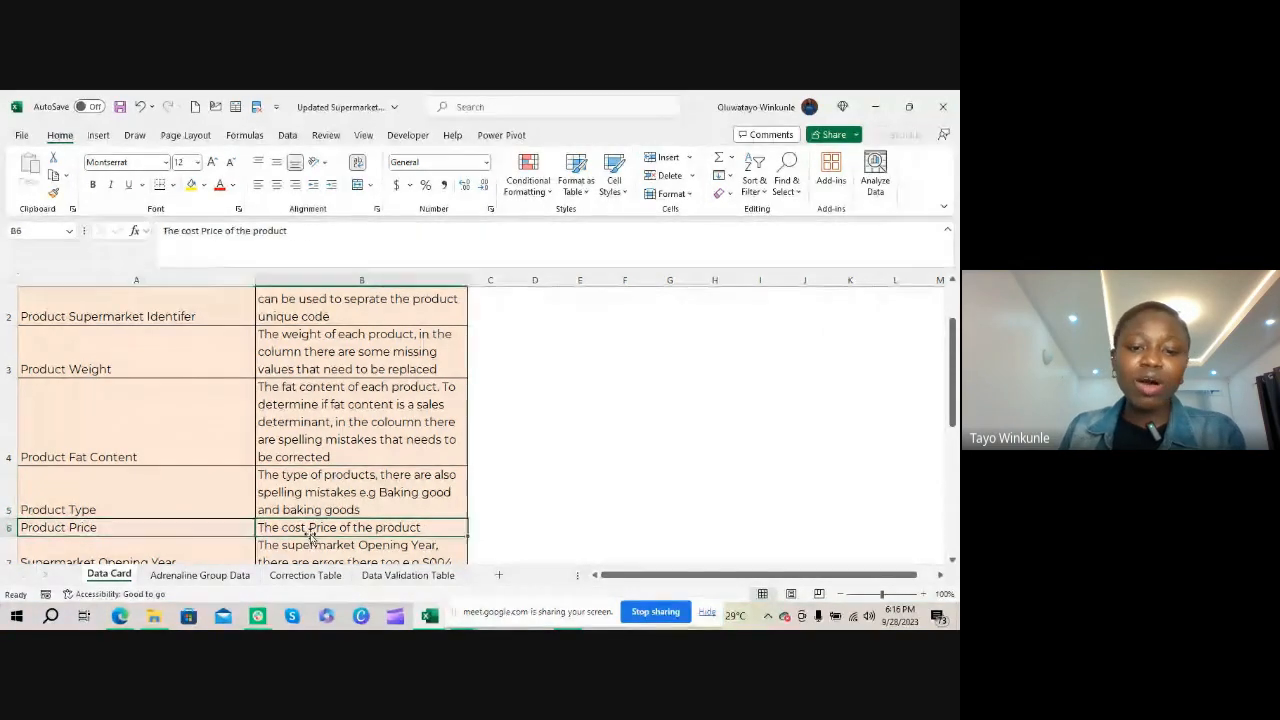
Inspect the Product Price column in Adrenaline Group Data
click(201, 574)
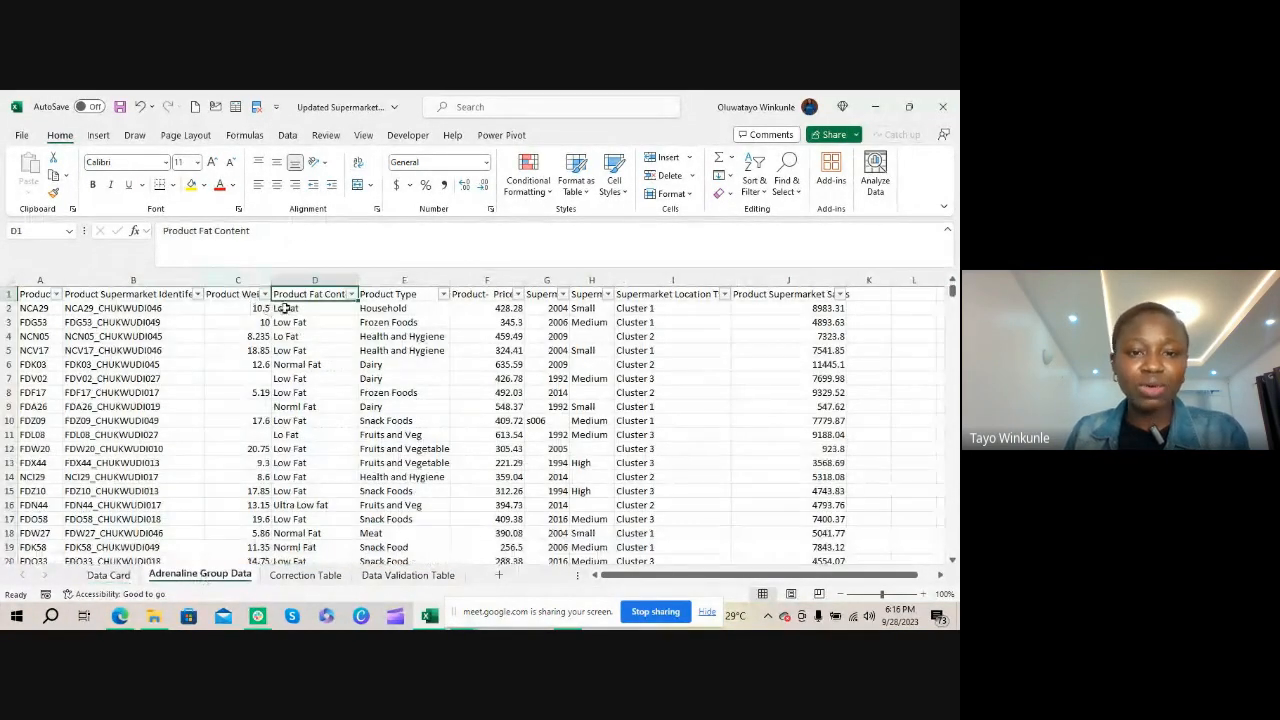
click(507, 298)
click(503, 310)
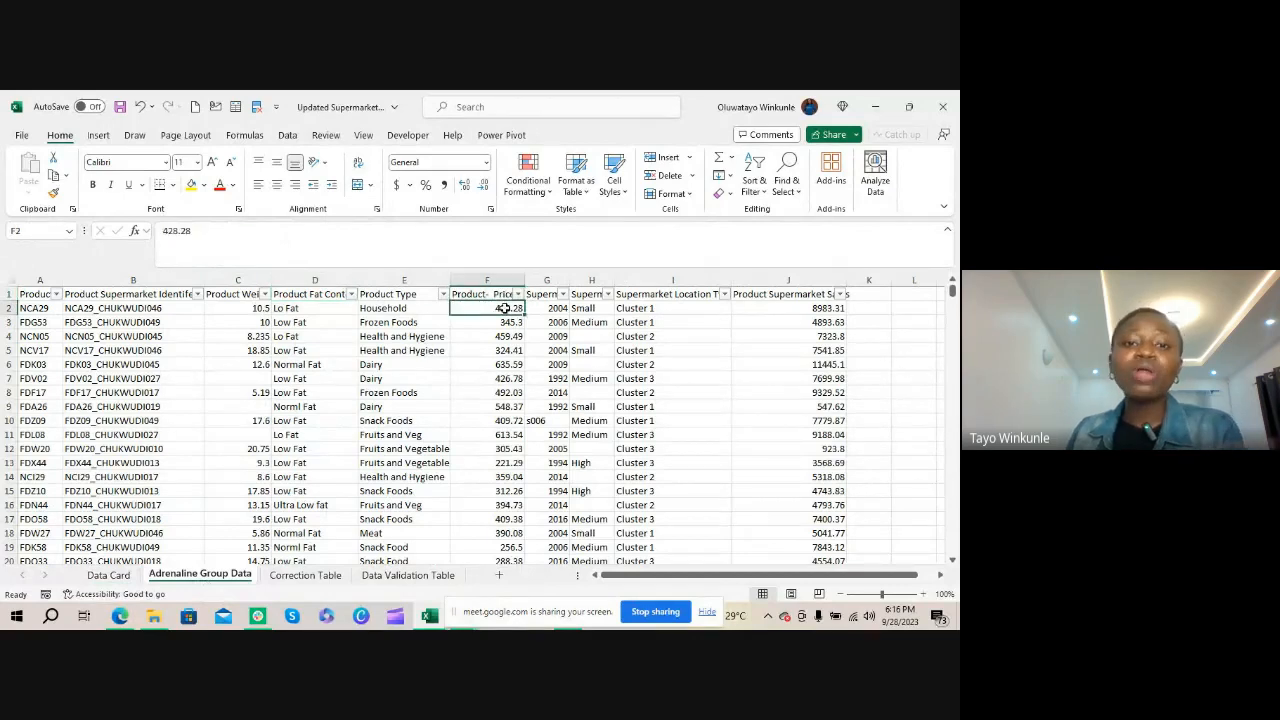
click(507, 322)
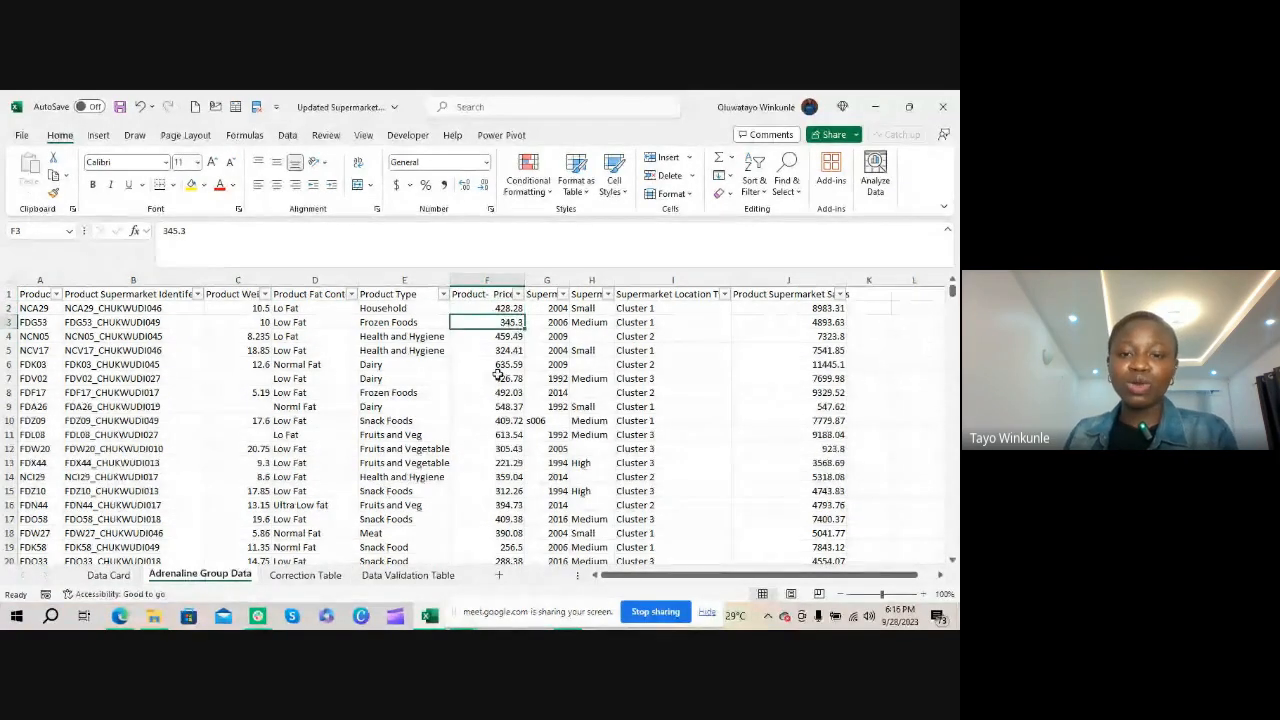
click(489, 280)
click(501, 309)
click(500, 322)
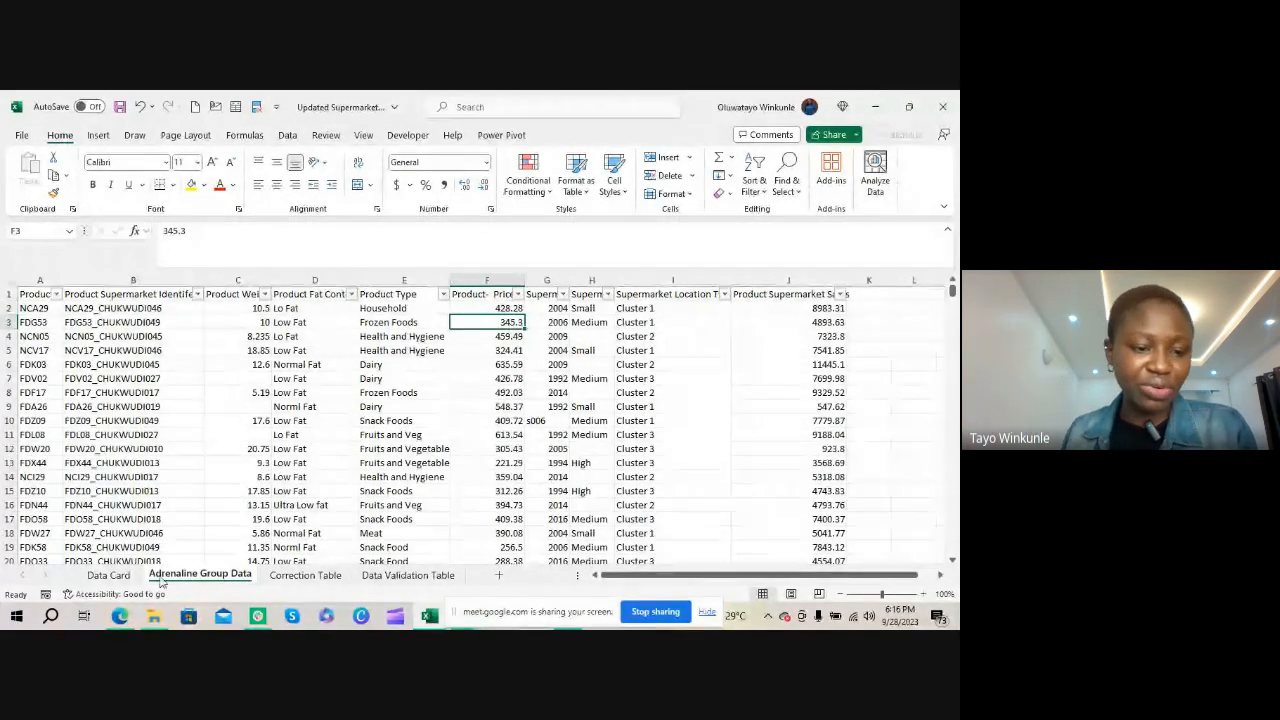
Review the Supermarket Opening Year entry on the Data Card, and check that column in Adrenaline Group Data for invalid years
click(109, 575)
scroll(98, 527, down, 1)
click(86, 518)
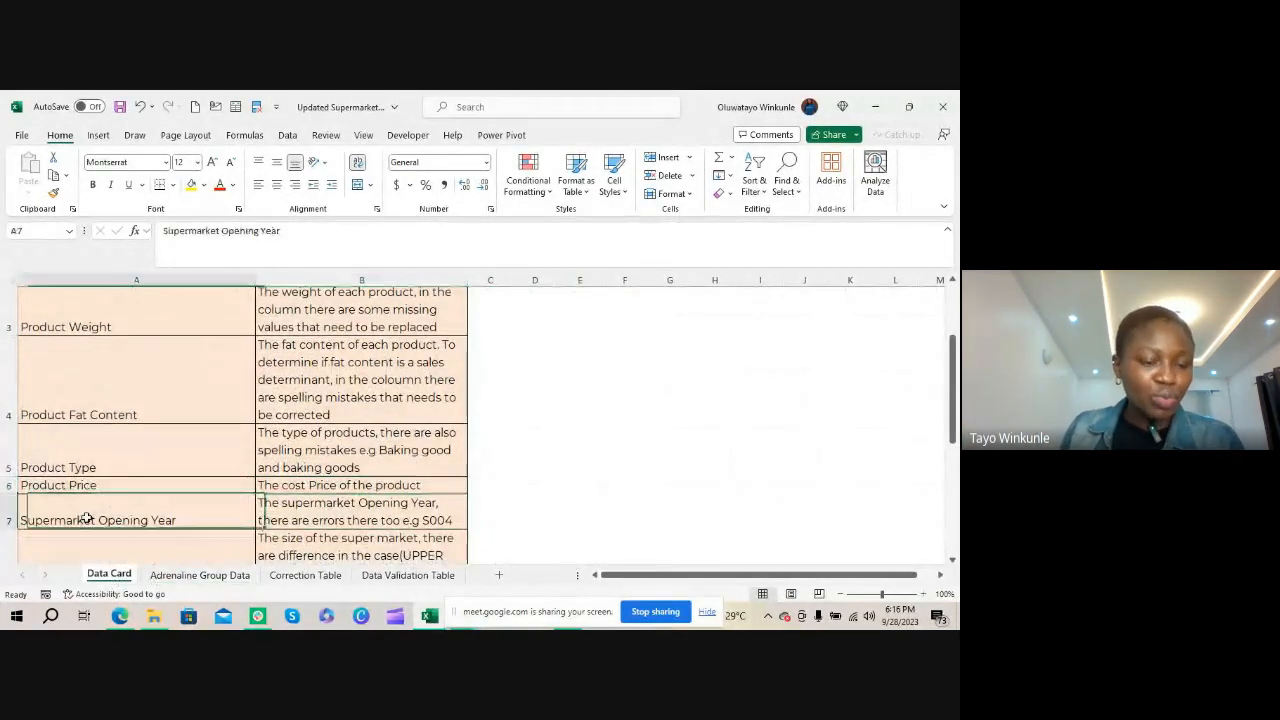
click(337, 521)
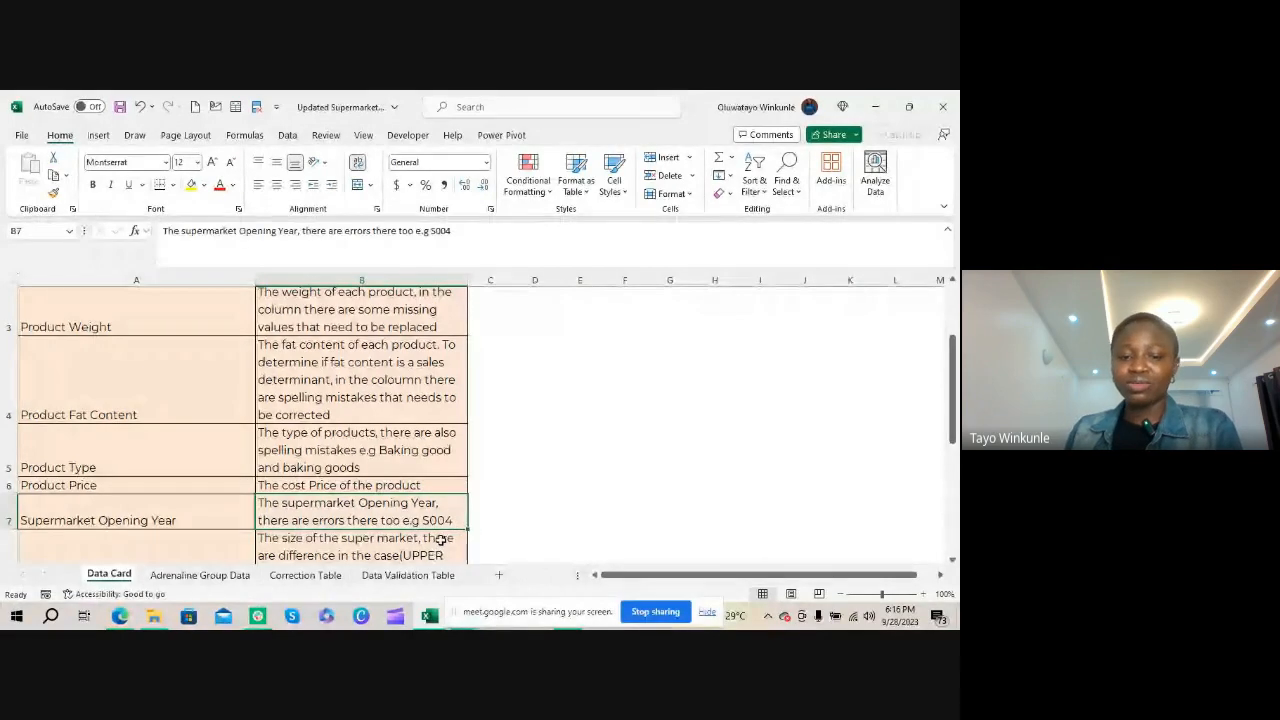
click(216, 574)
click(540, 421)
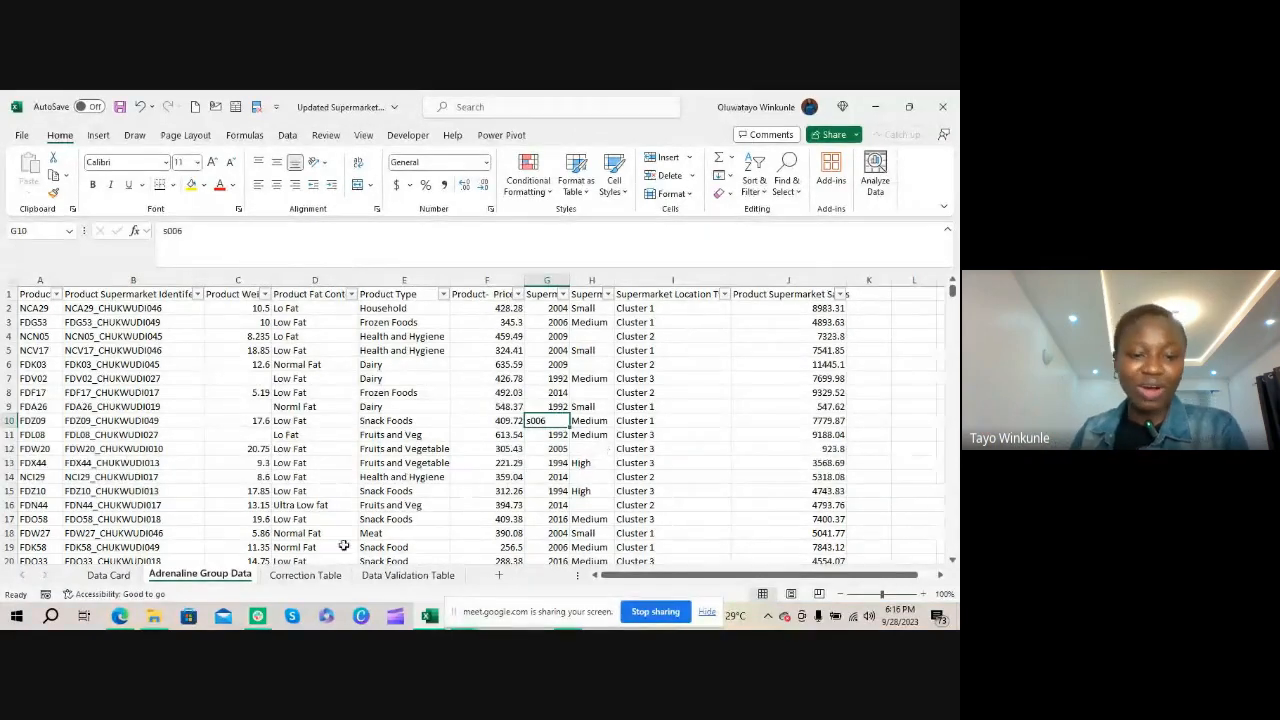
Review the Supermarket Size entry on the Data Card, and check that column's distinct values and blank cells in Adrenaline Group Data
click(110, 575)
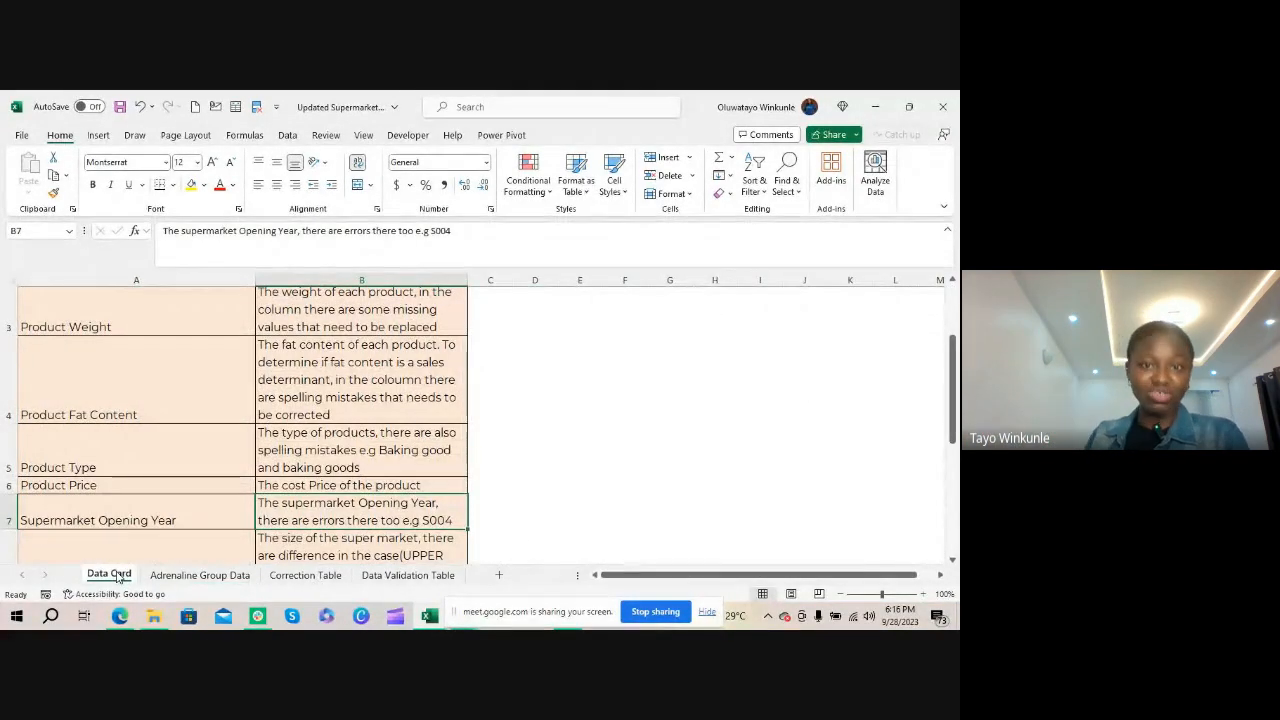
scroll(75, 450, down, 2)
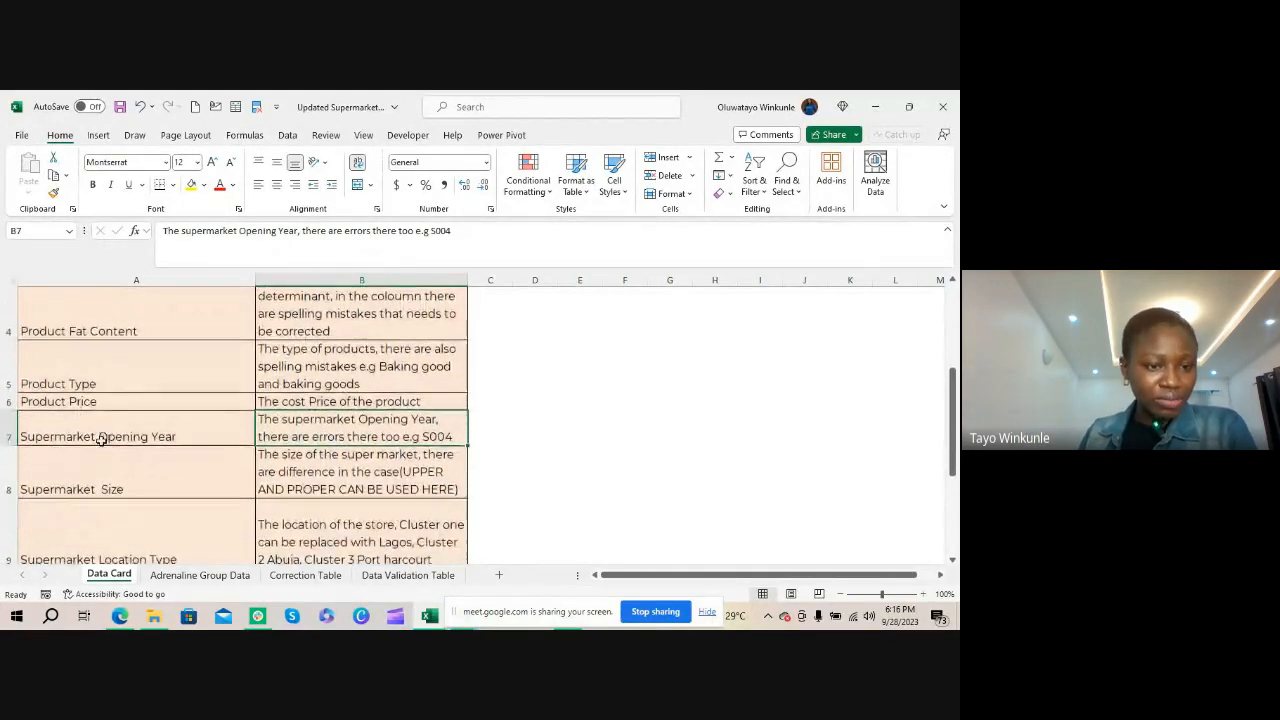
click(104, 486)
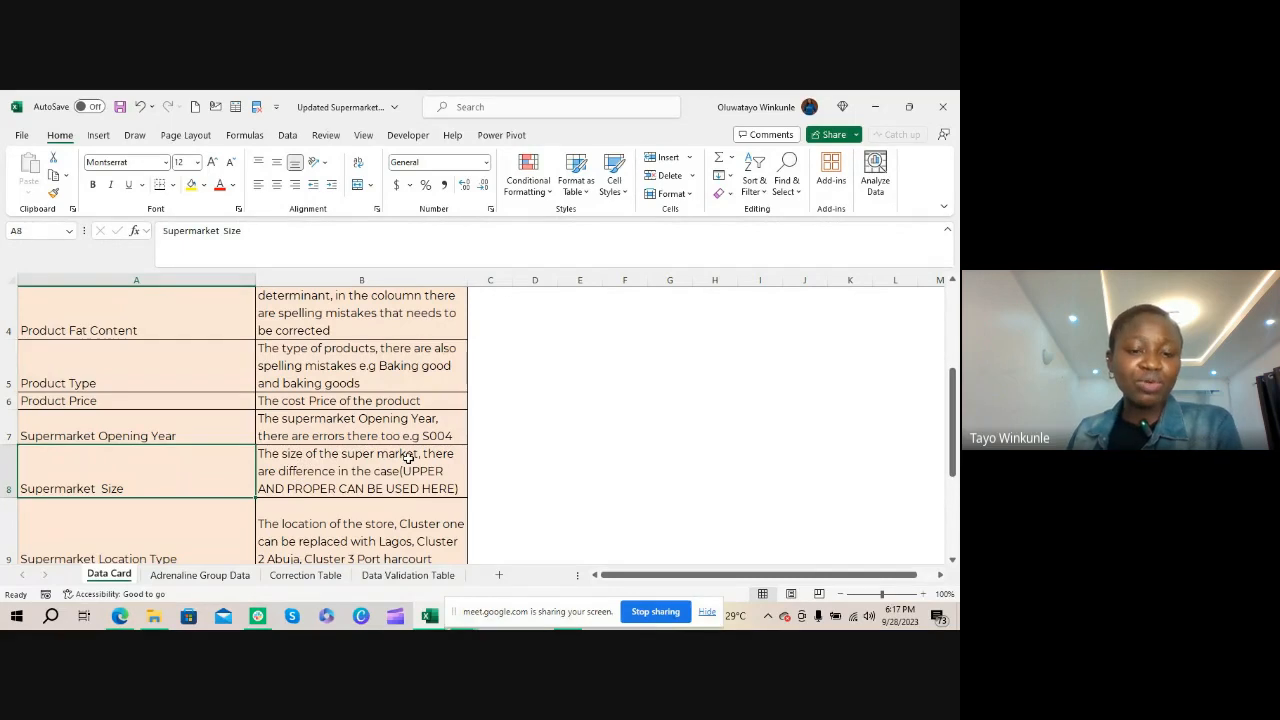
click(212, 577)
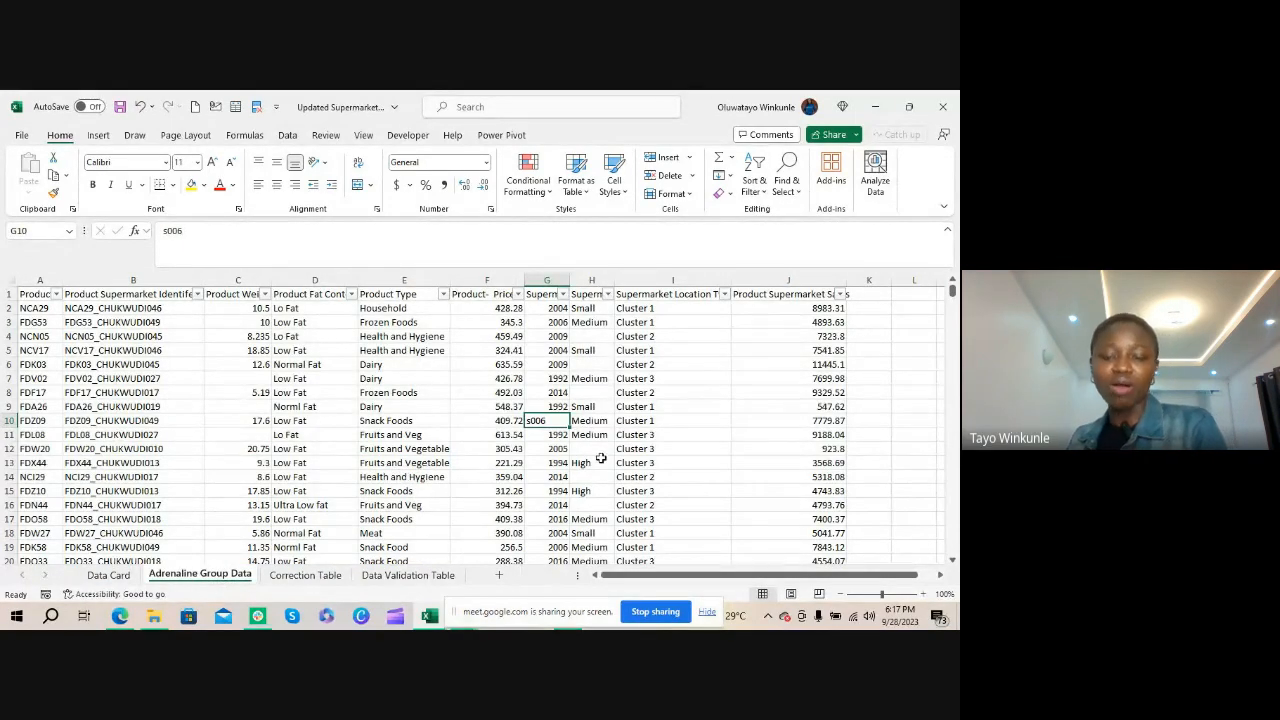
click(602, 462)
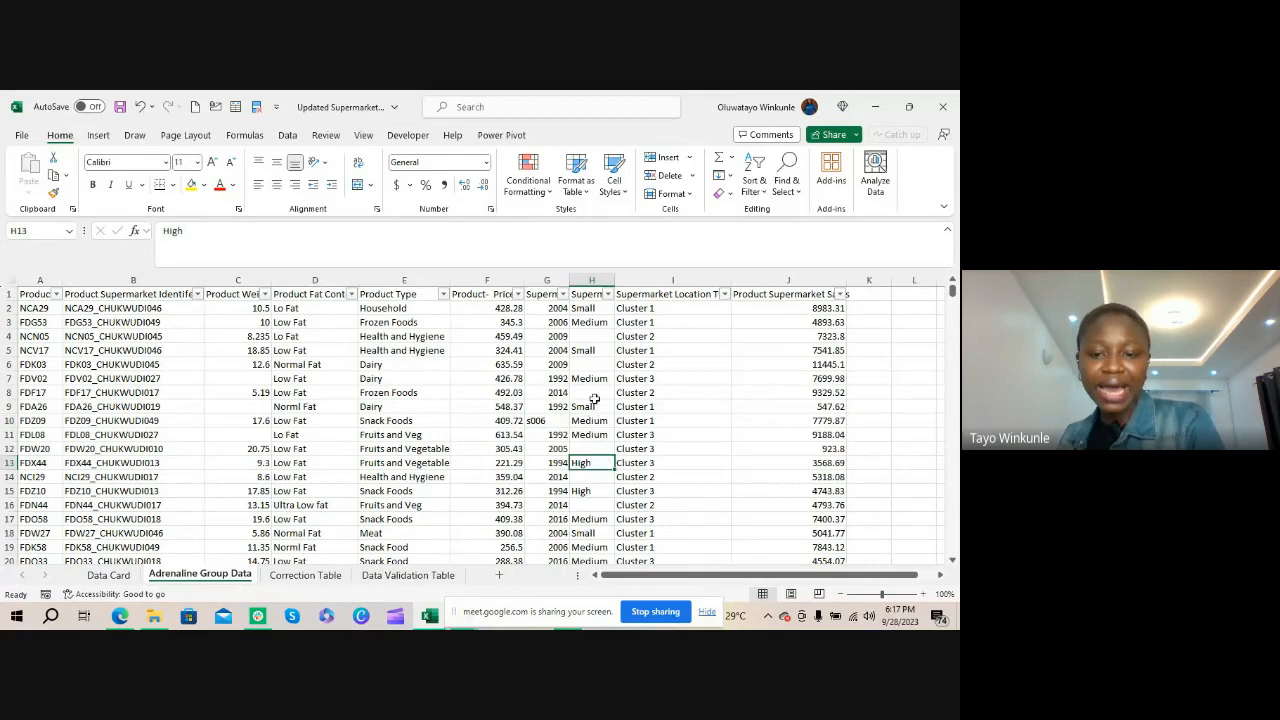
click(607, 294)
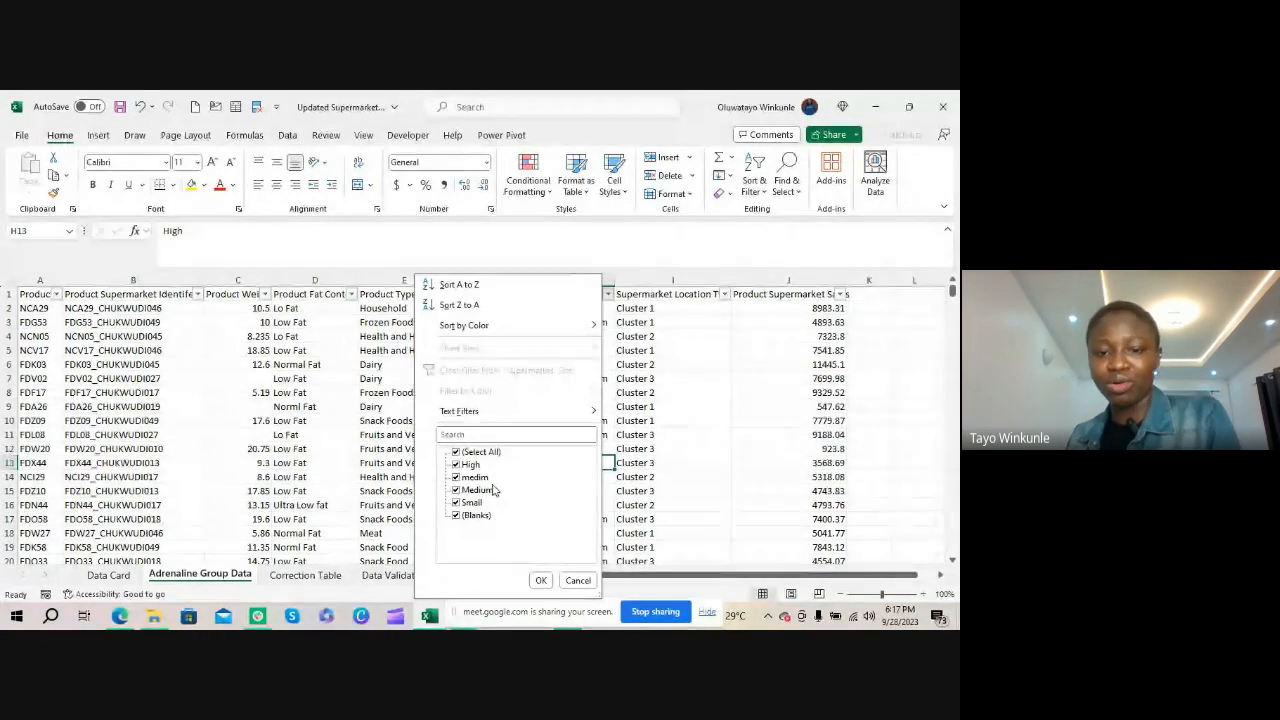
click(600, 391)
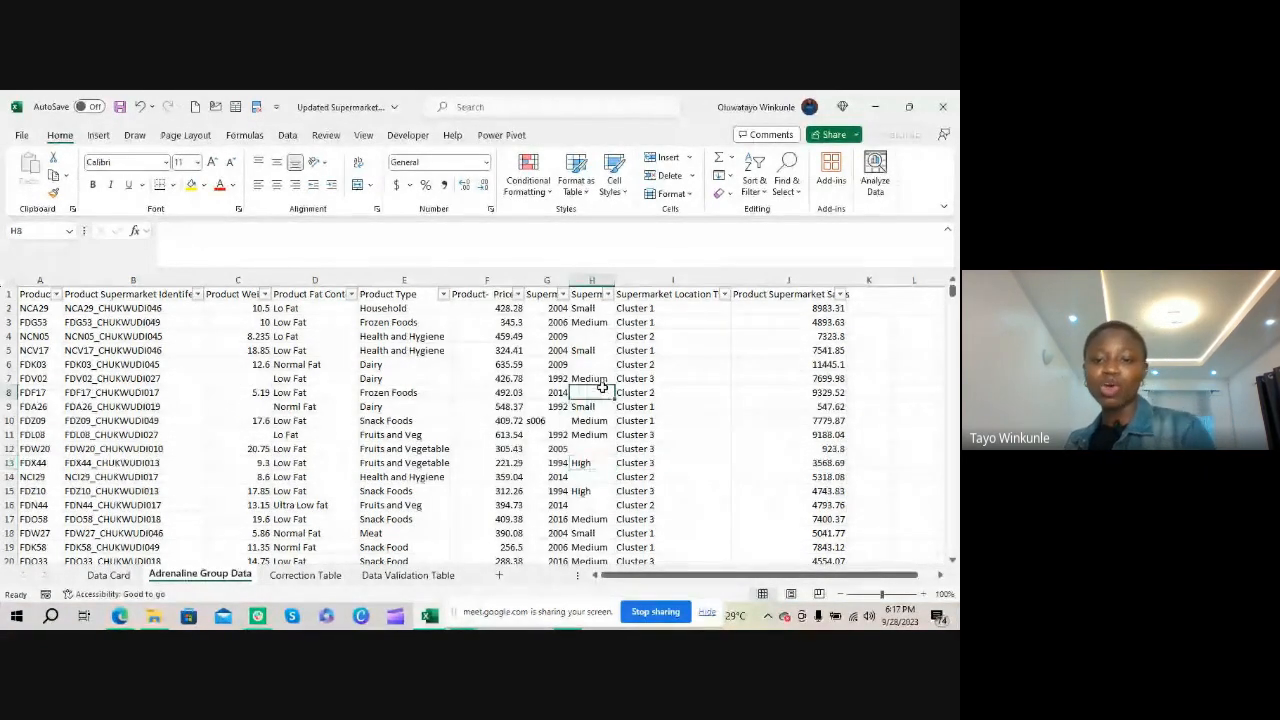
click(592, 364)
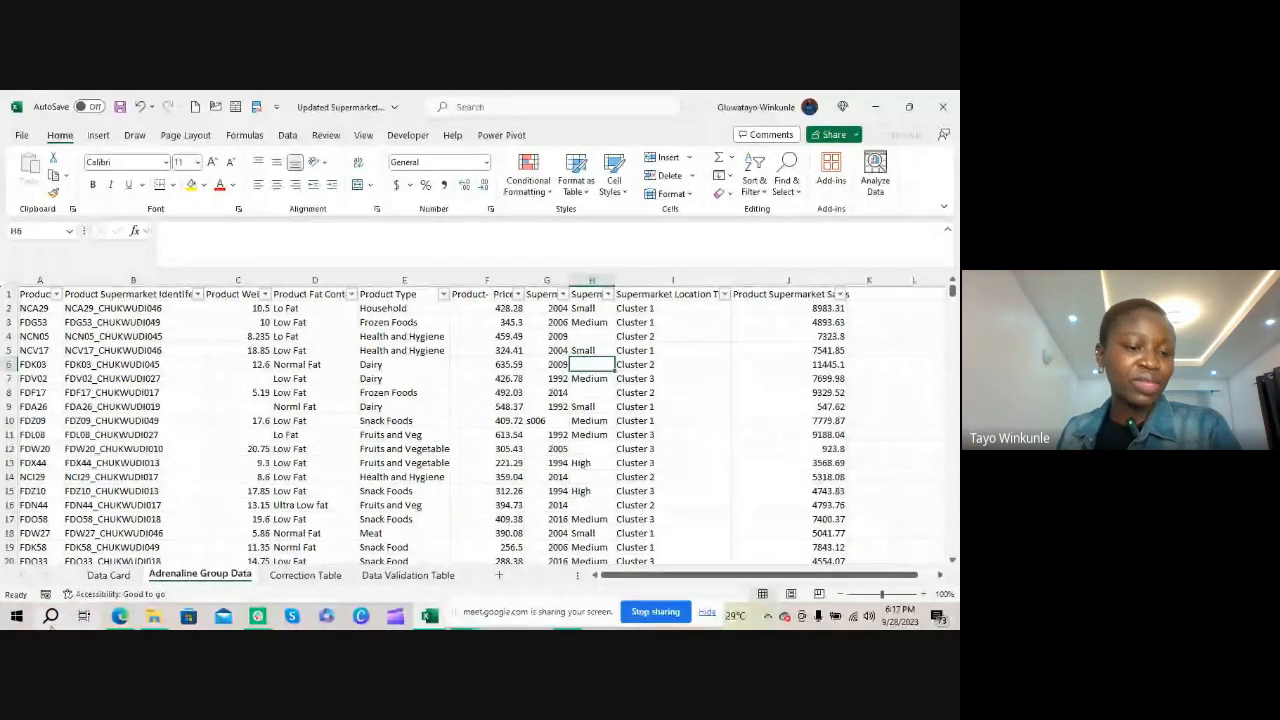
Read the Supermarket Location Type and Product Supermarket Sales descriptions on the Data Card sheet
click(94, 570)
scroll(174, 447, down, 1)
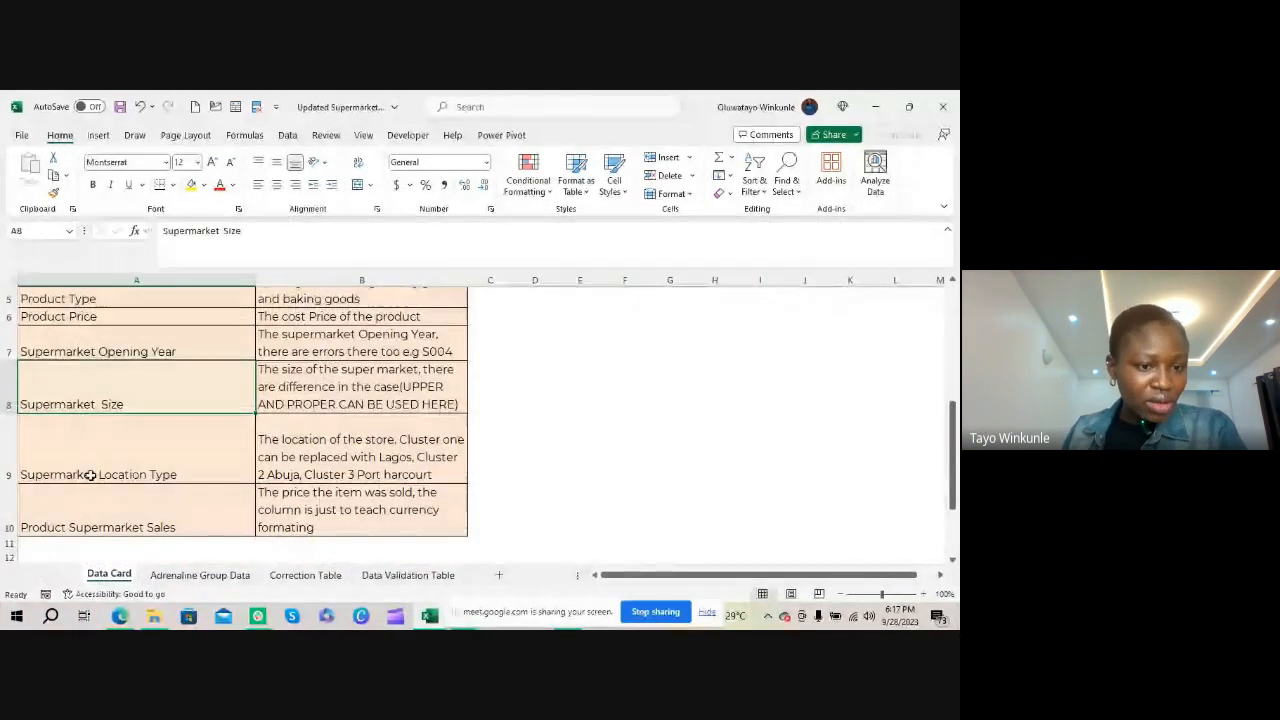
click(166, 451)
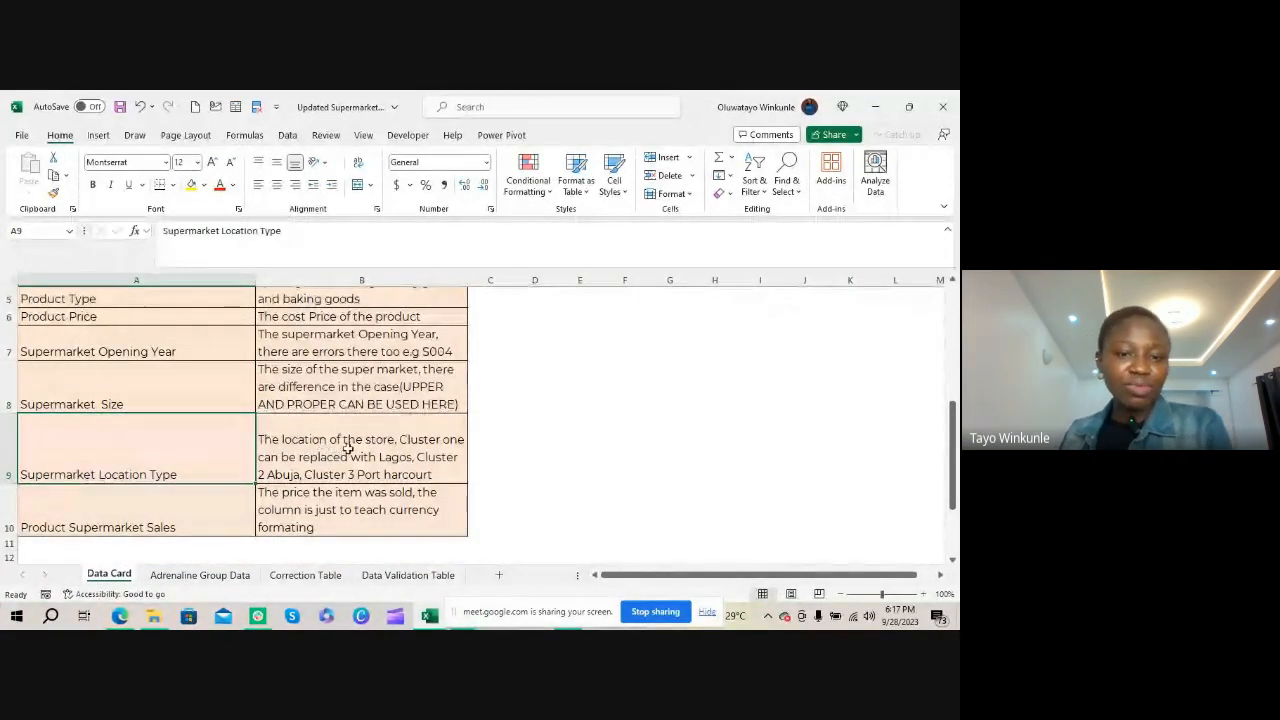
click(62, 531)
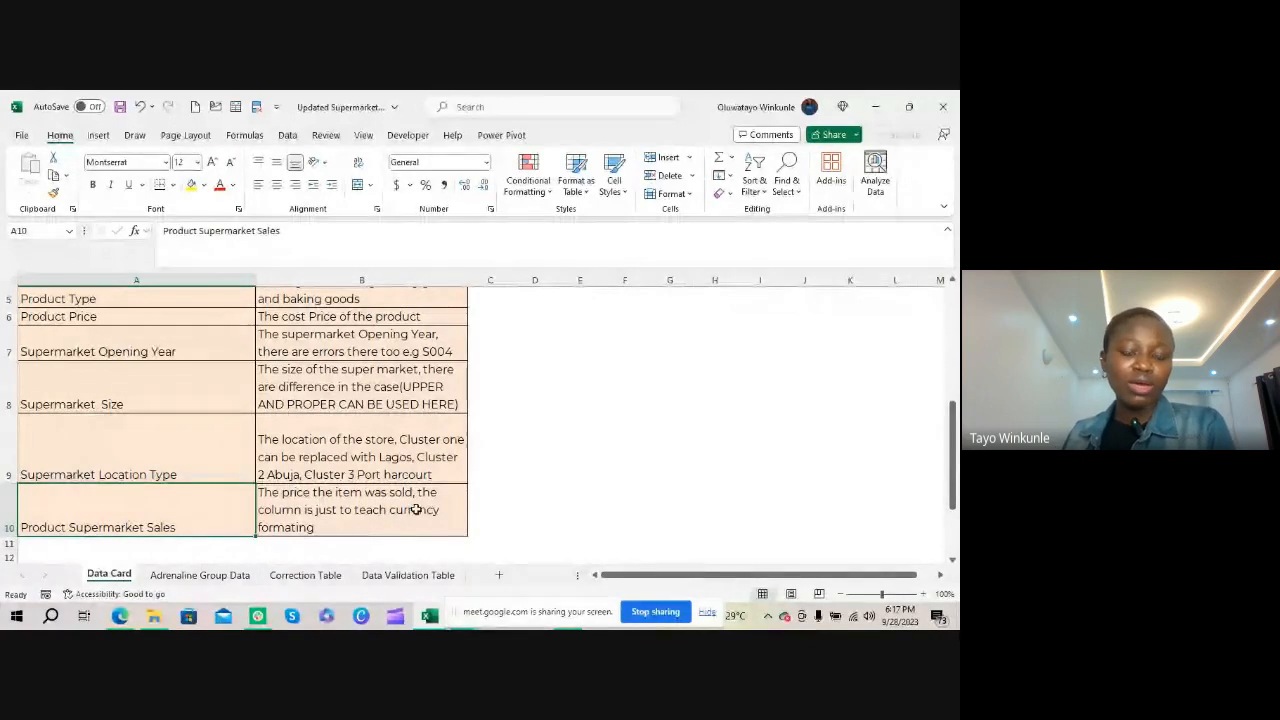
Look over the Product Supermarket Identifier codes and the empty Supermarket Size cells in Adrenaline Group Data
click(199, 575)
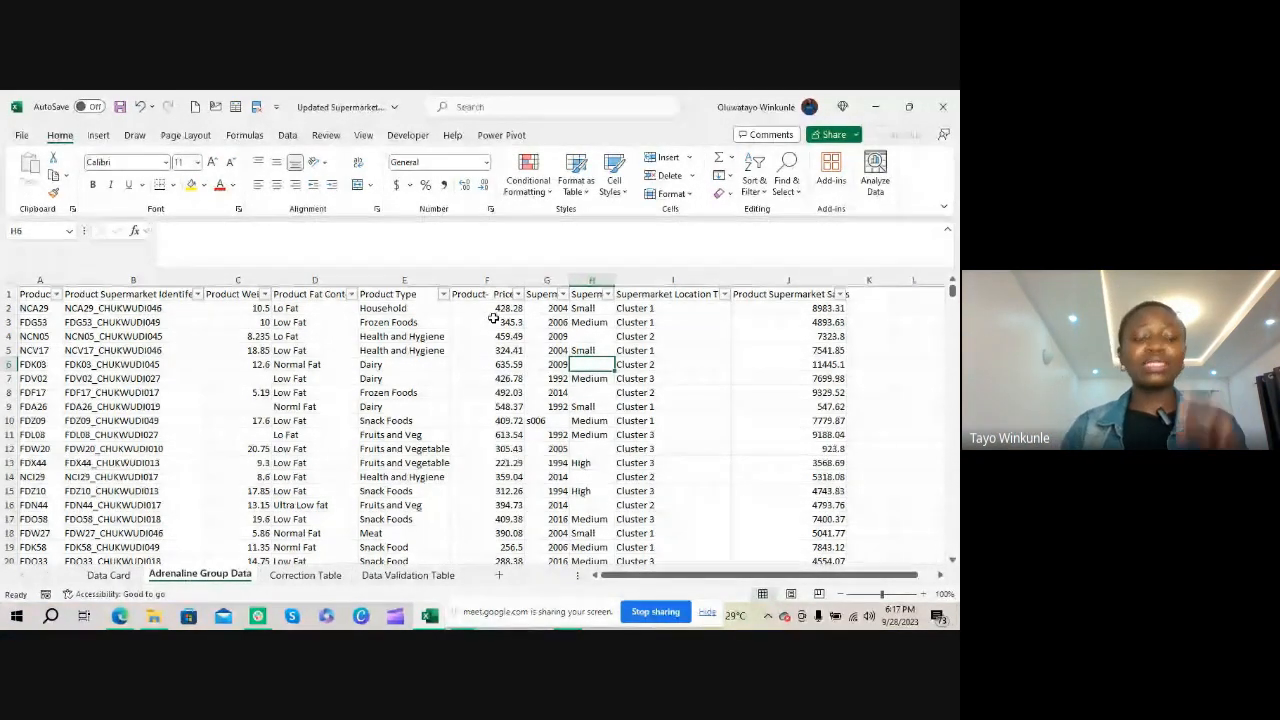
click(126, 322)
click(122, 364)
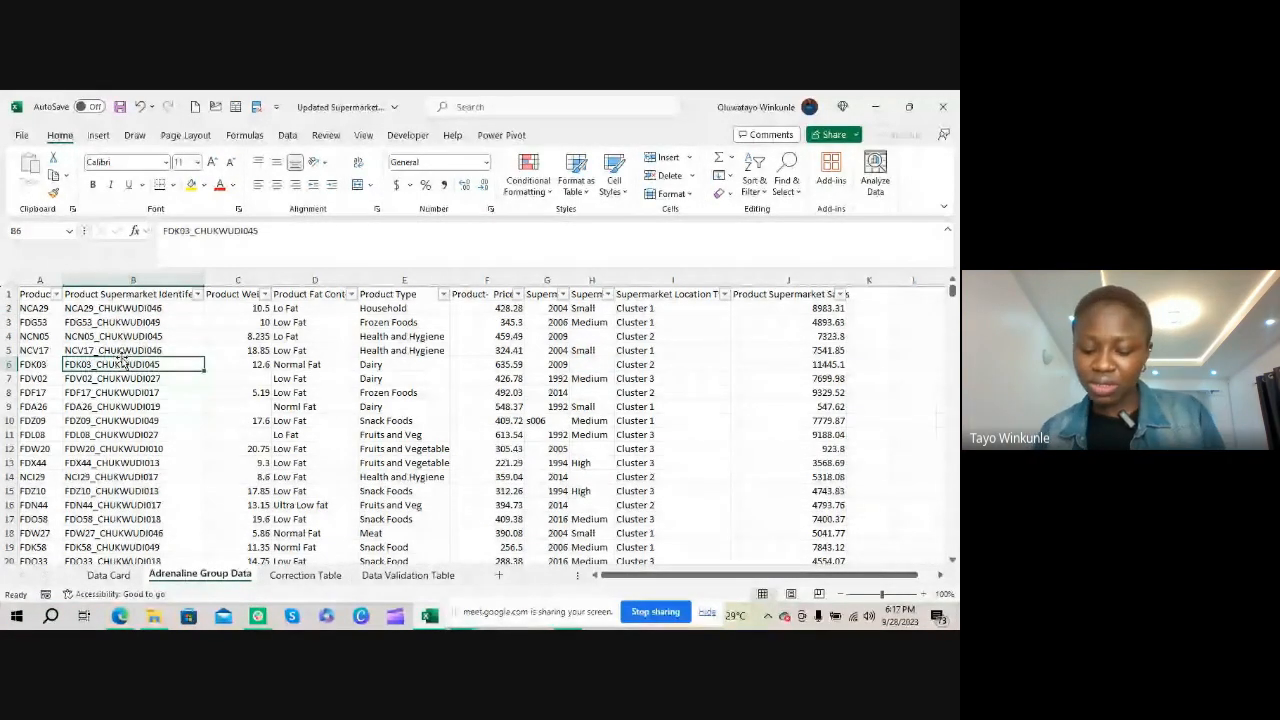
click(600, 338)
click(589, 364)
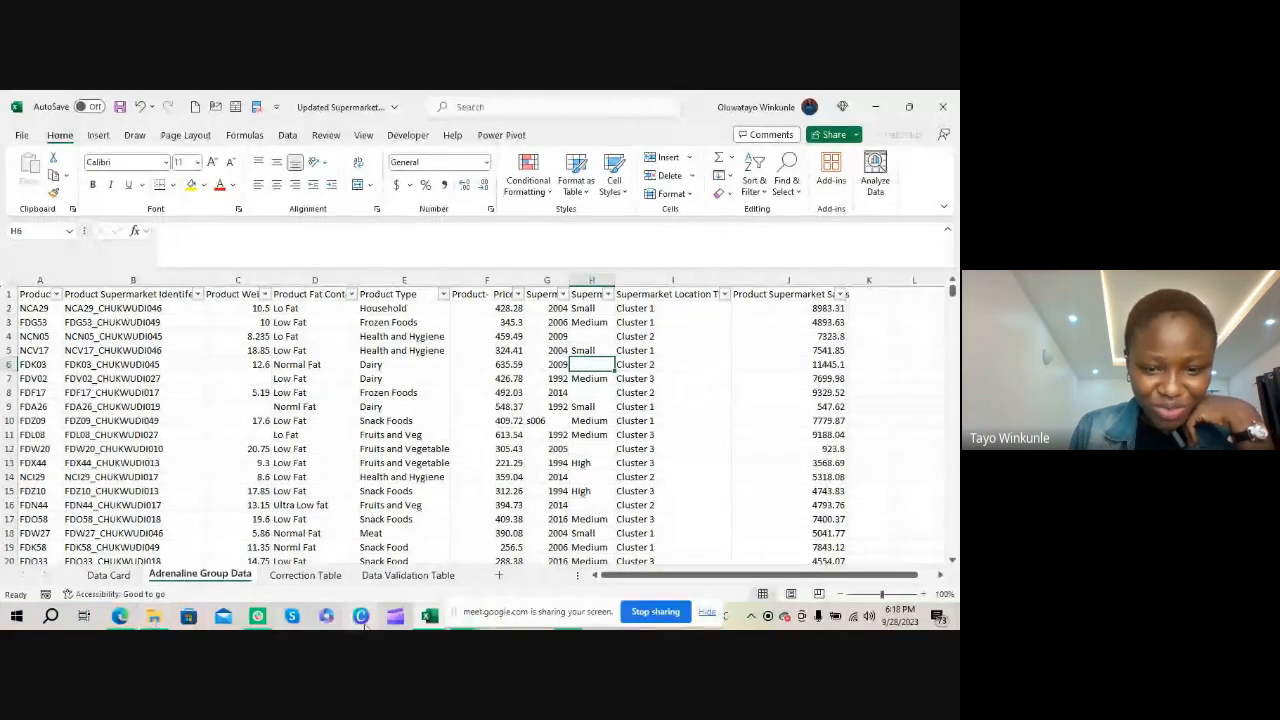
Switch to the Google Meet call in Chrome and stop sharing the screen
drag(506, 612, 487, 496)
mouse_move(465, 615)
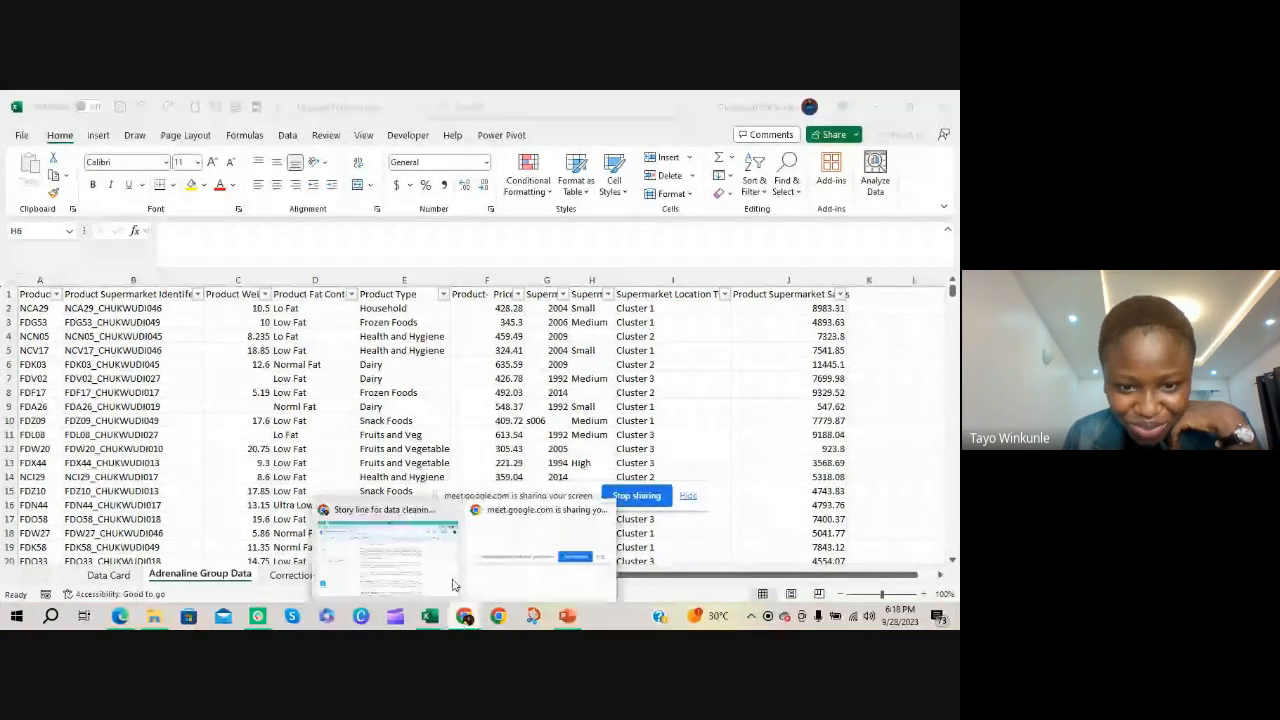
click(393, 537)
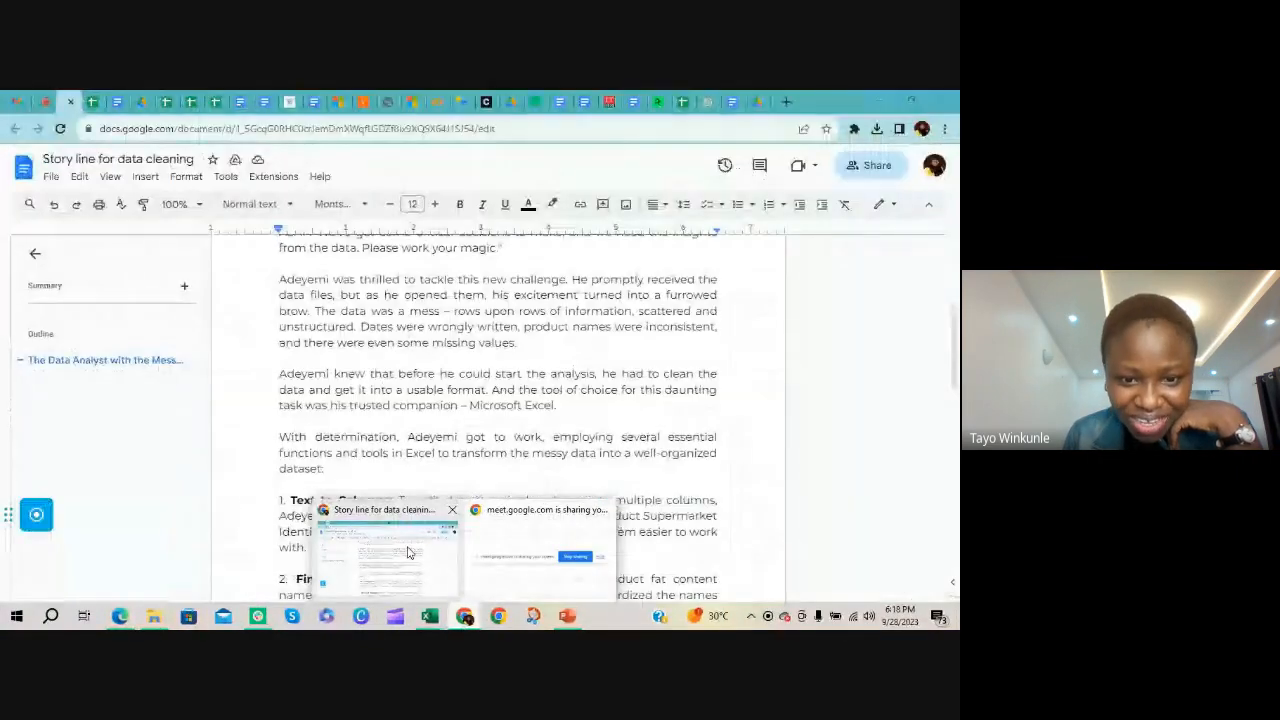
click(46, 103)
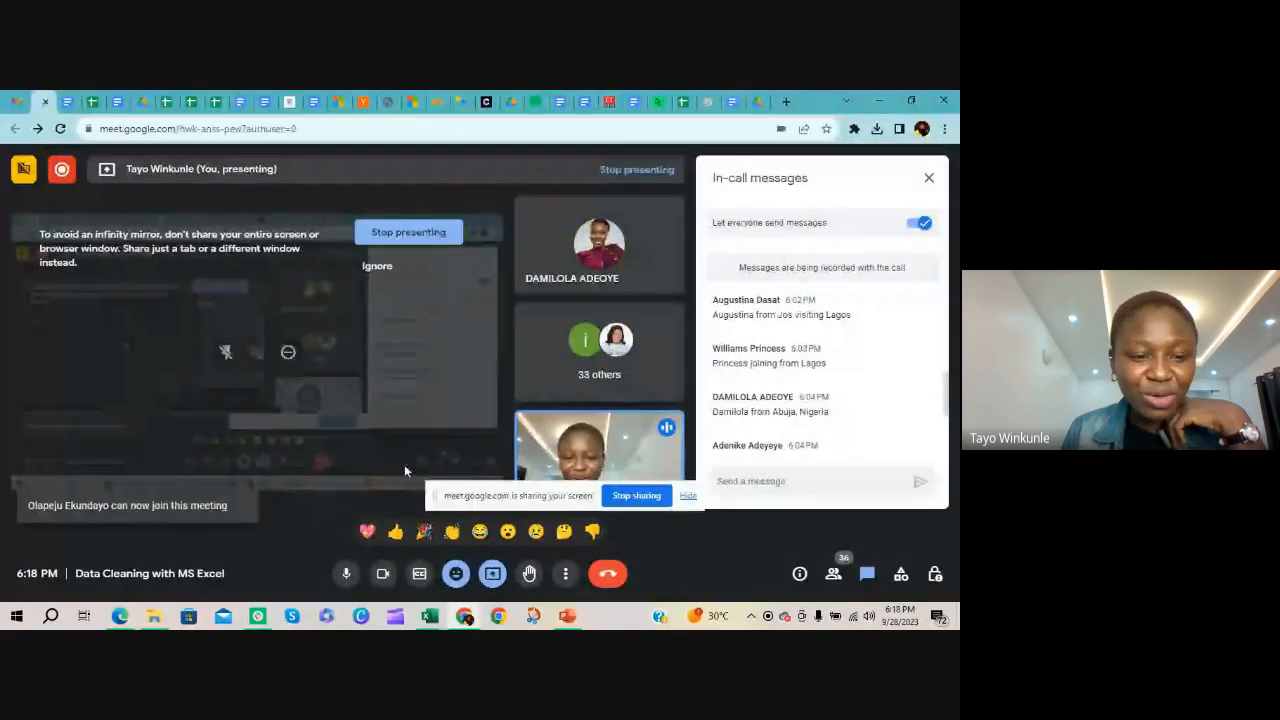
click(637, 495)
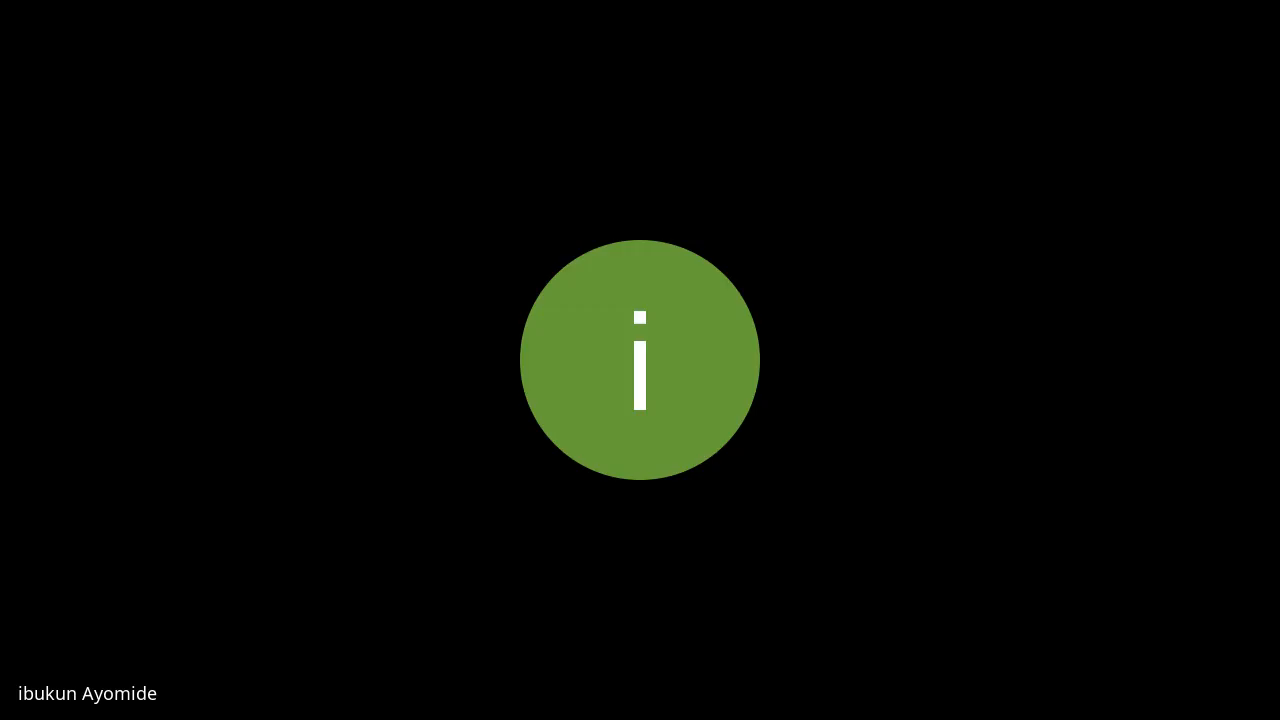
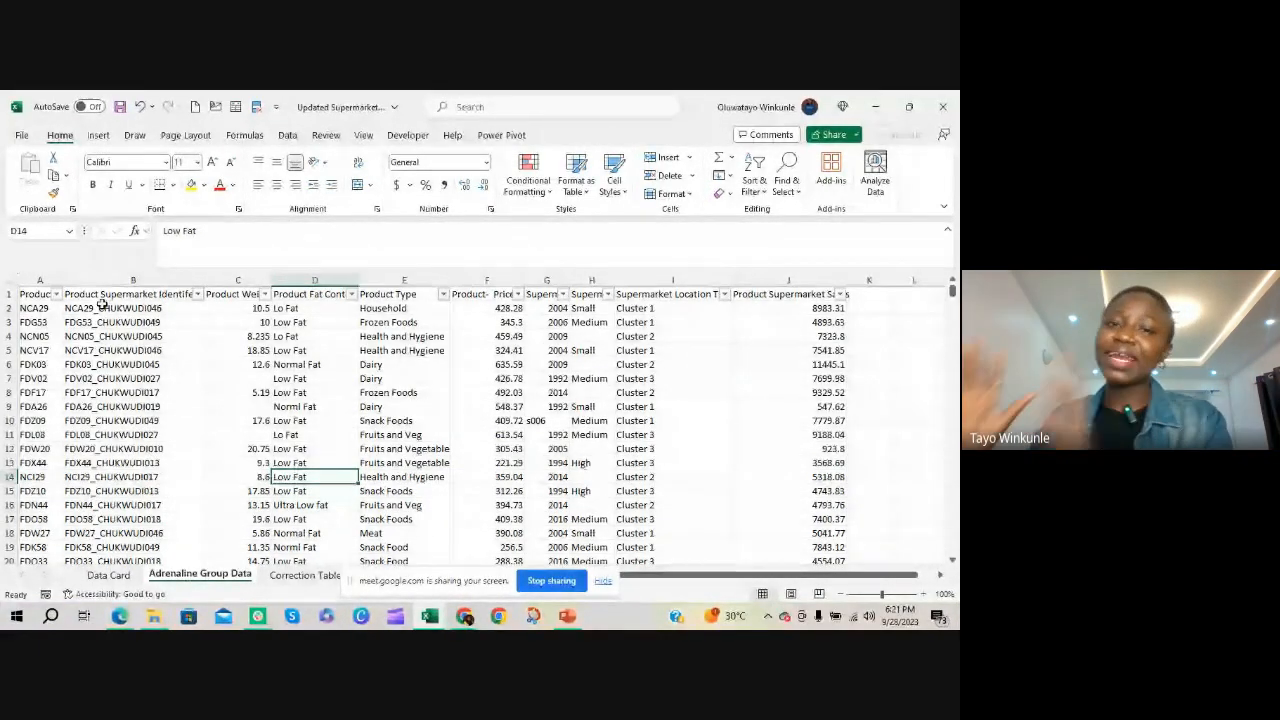
Convert the Adrenaline Group Data range A1:J2995 into a table with headers
click(104, 320)
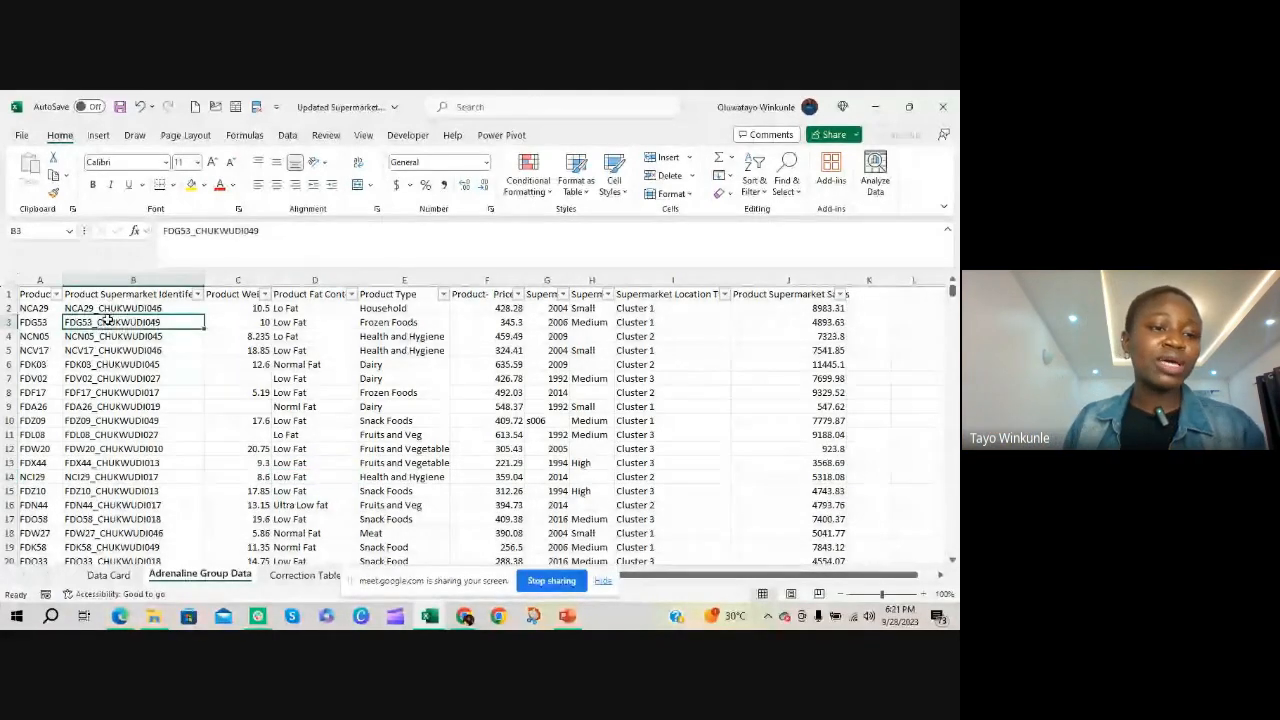
click(113, 308)
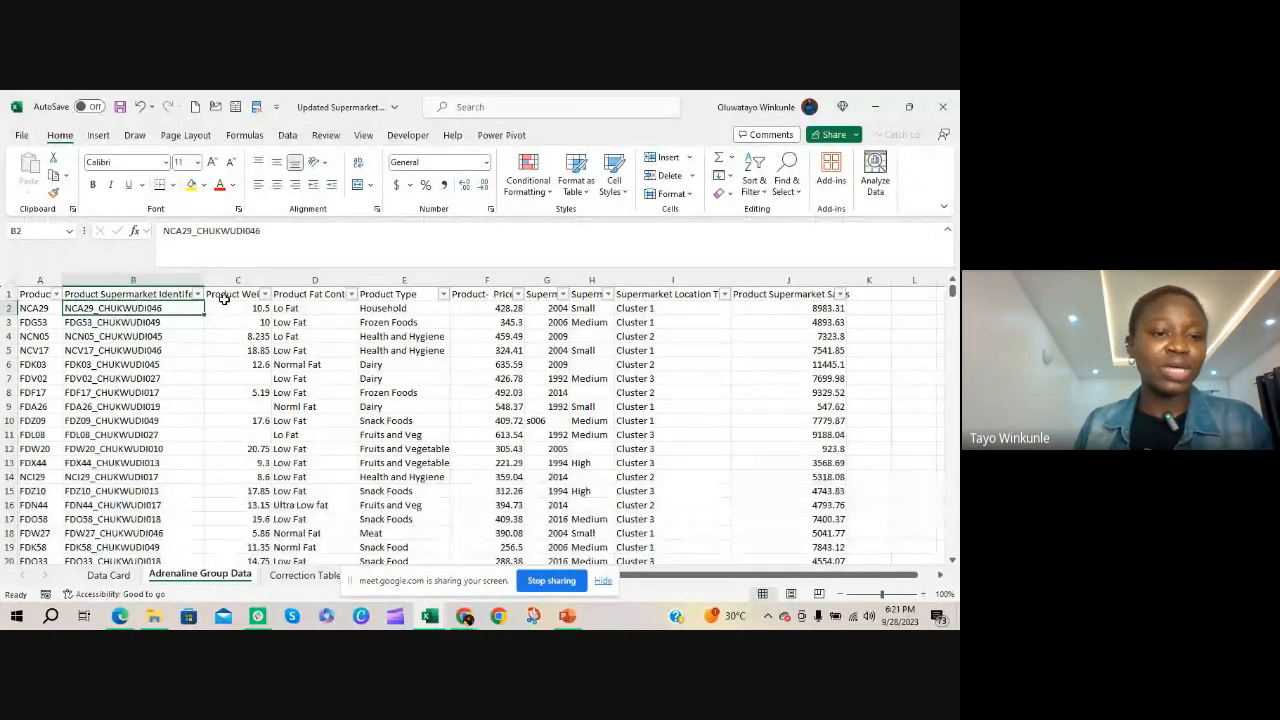
click(156, 352)
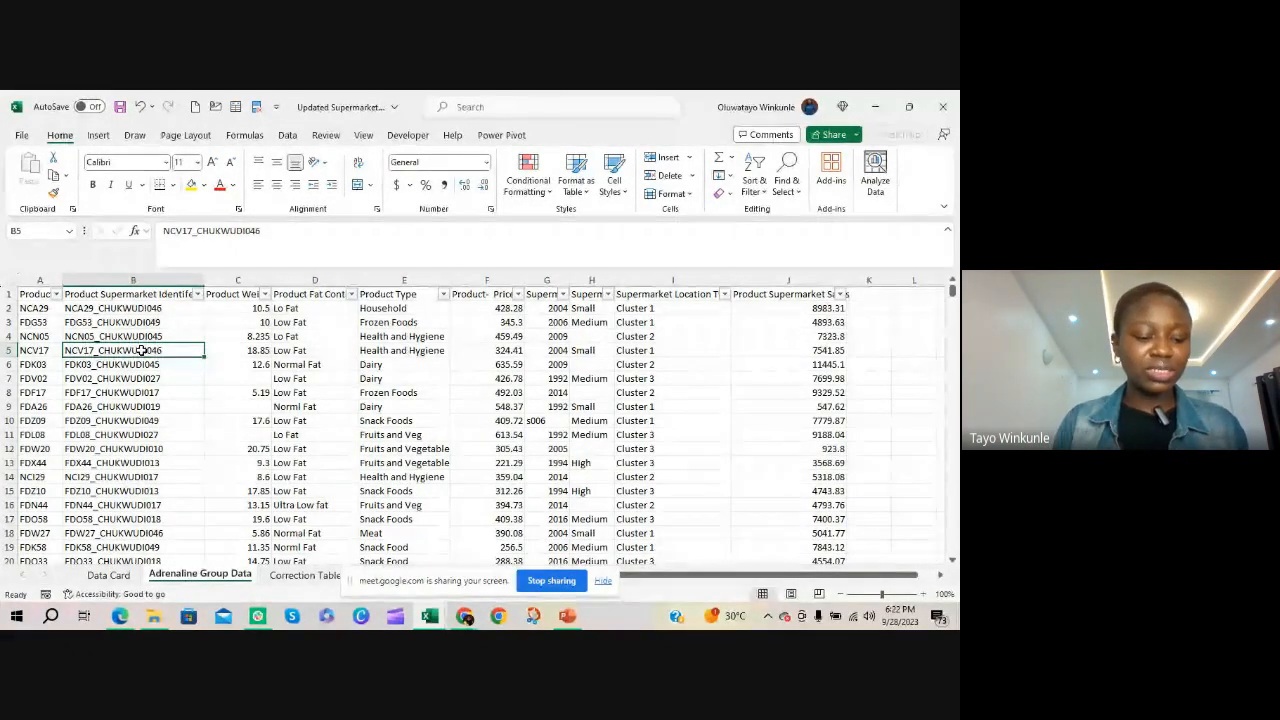
key(ctrl+t)
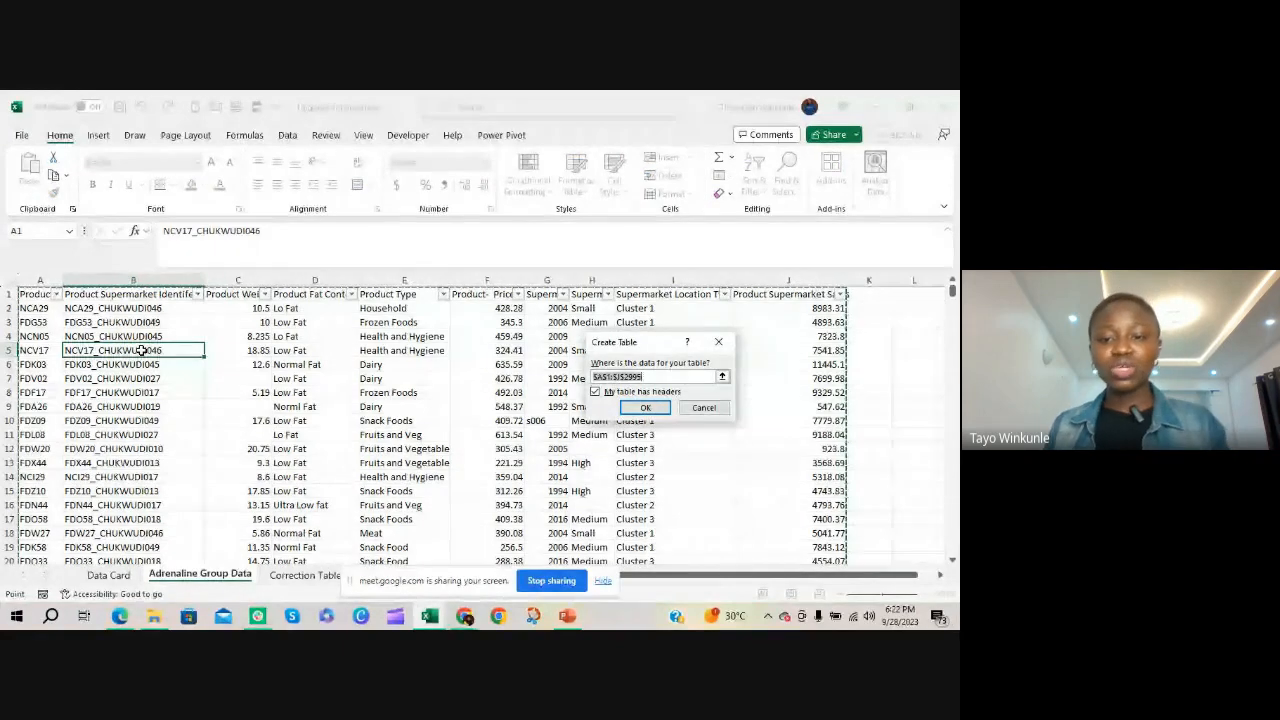
drag(612, 346, 322, 281)
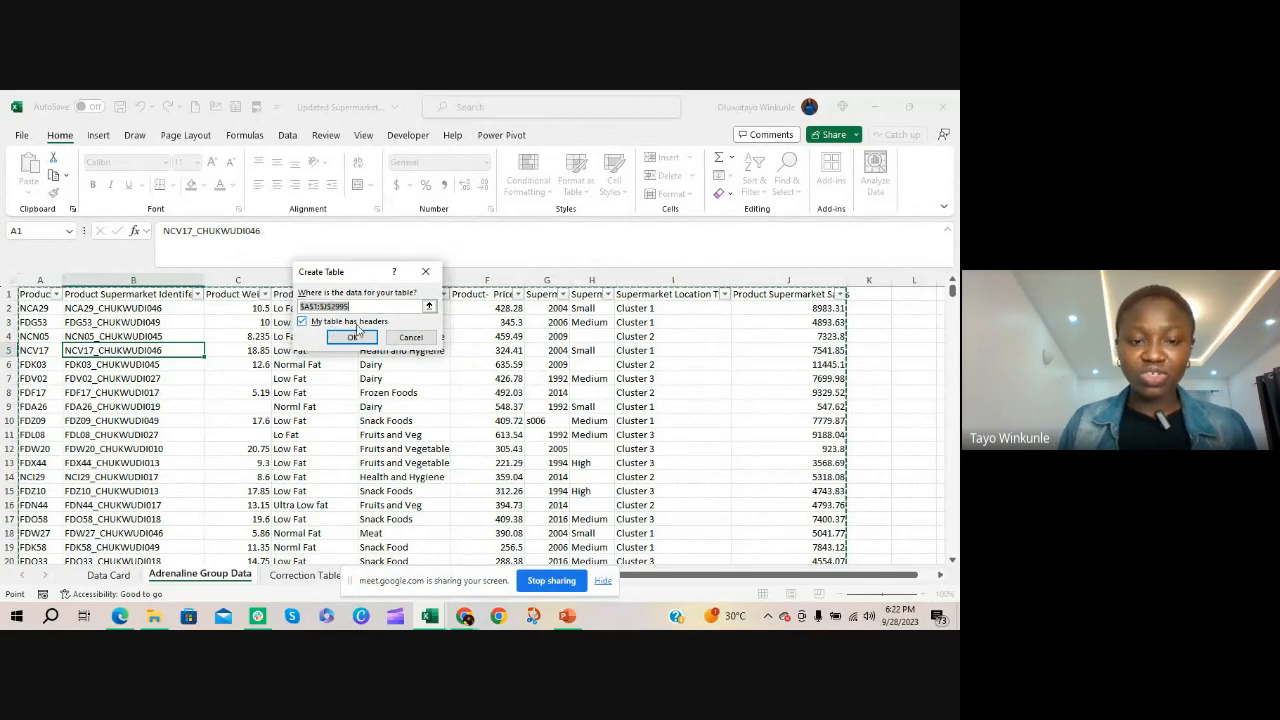
click(357, 338)
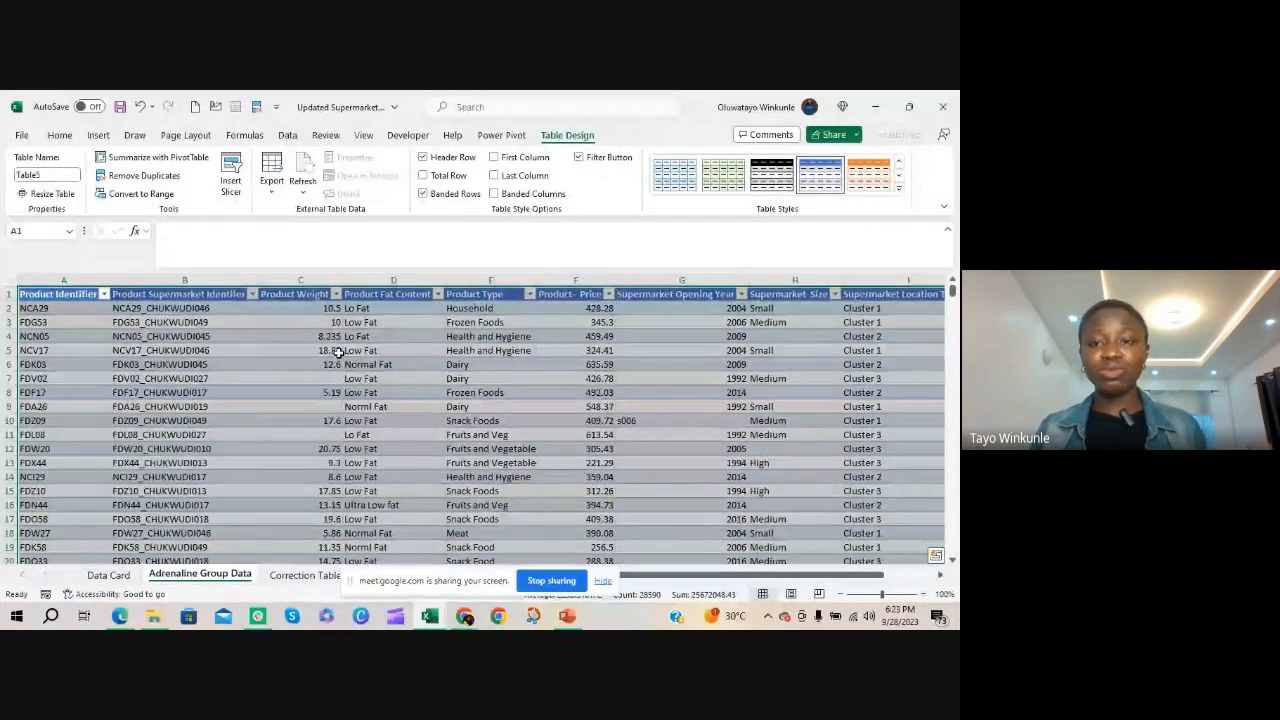
Apply the green light table style with full gridlines to the new table
click(899, 188)
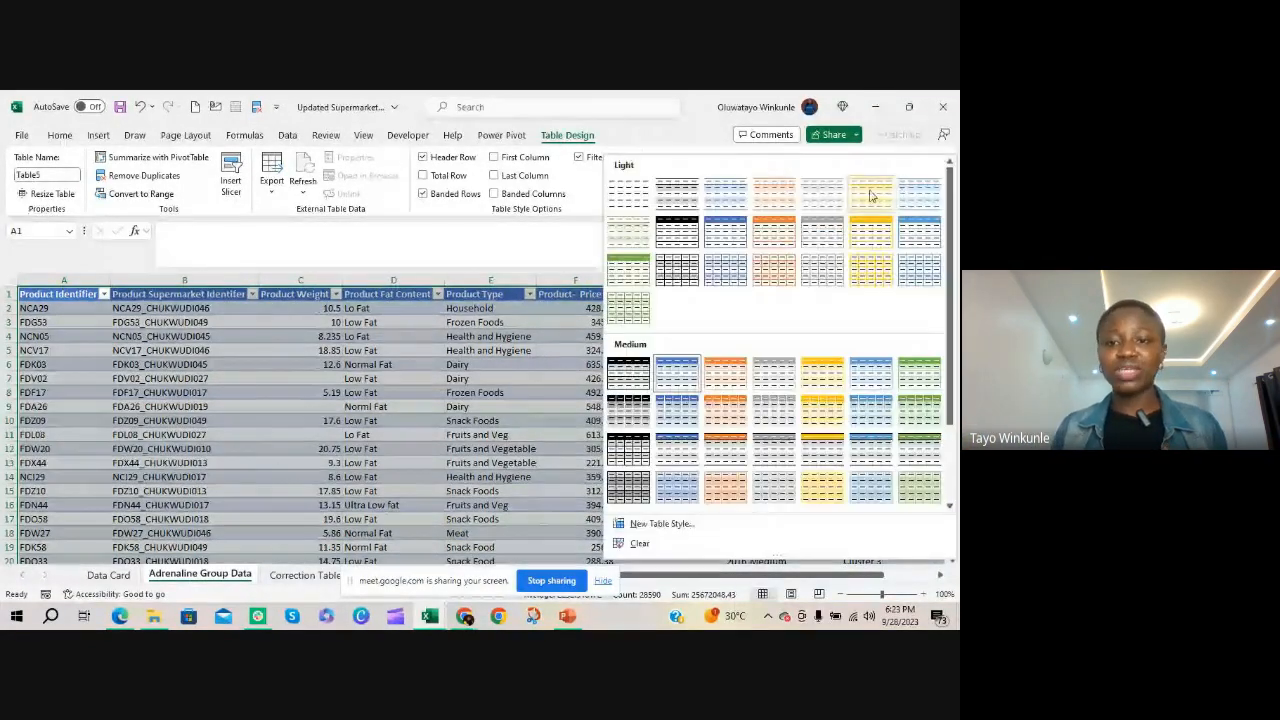
click(630, 313)
click(314, 406)
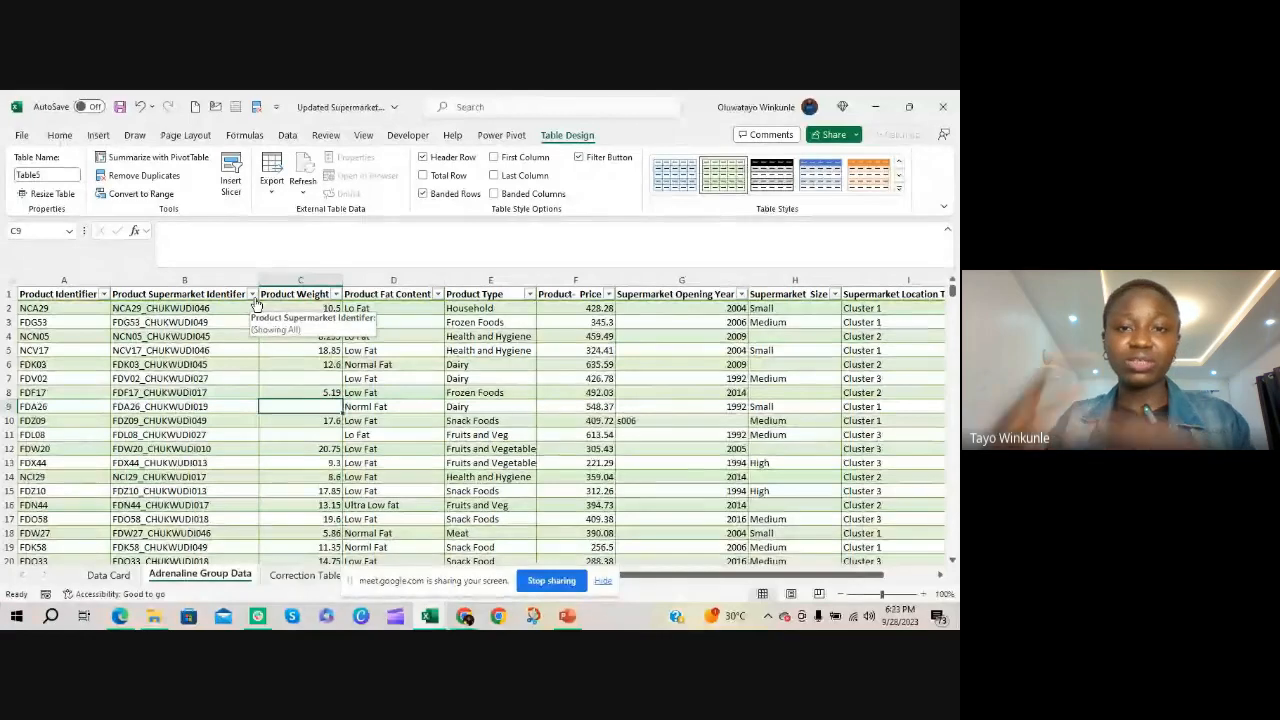
Insert a column before Product Weight and name its header Supermarket
click(216, 435)
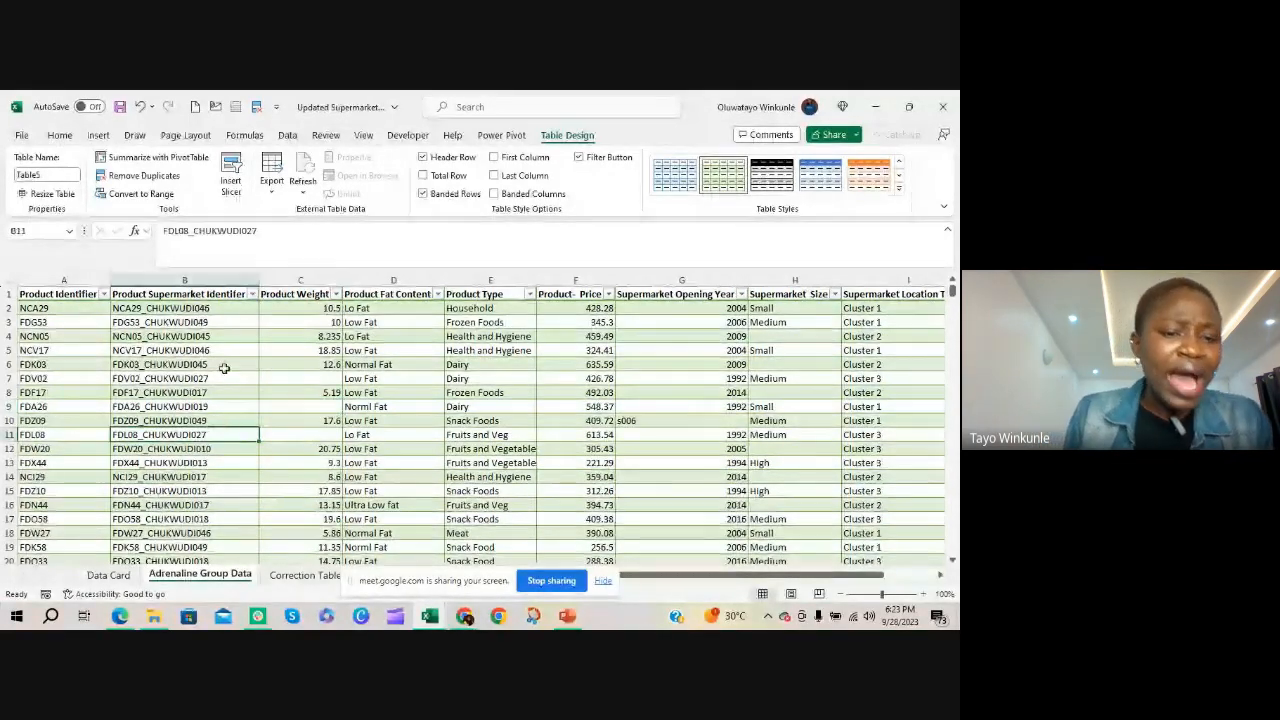
click(186, 335)
click(184, 406)
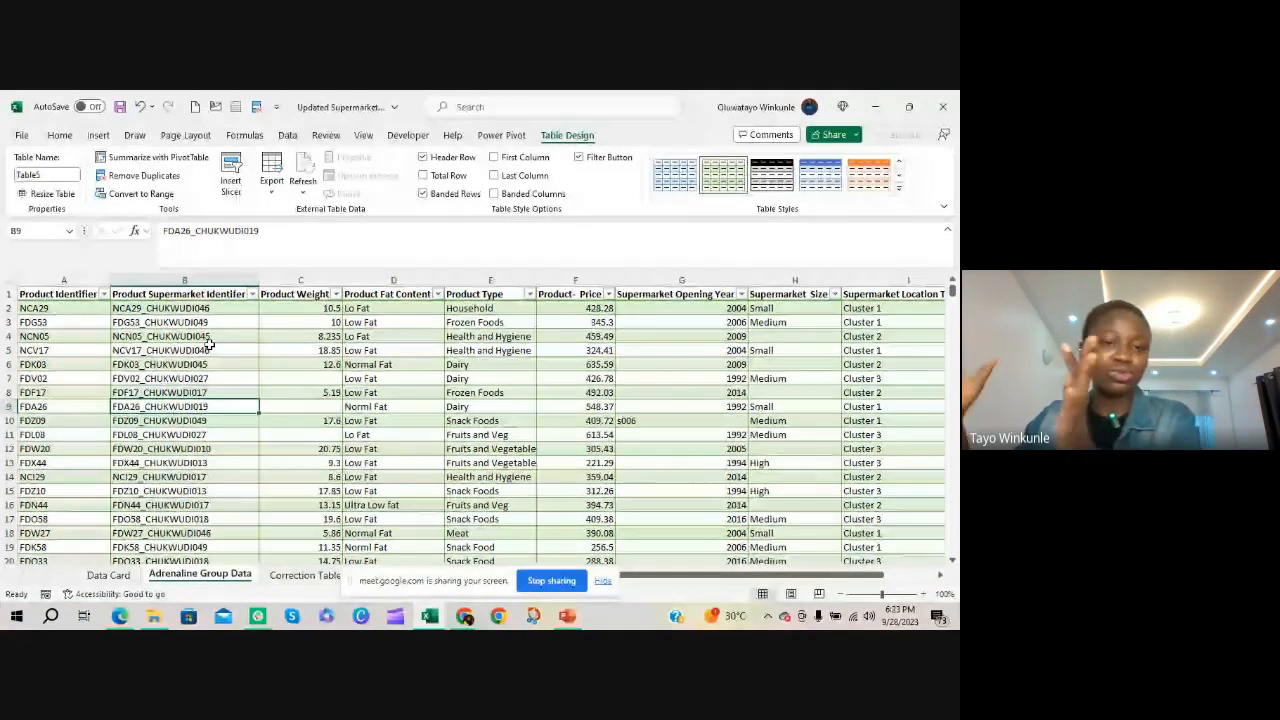
click(286, 280)
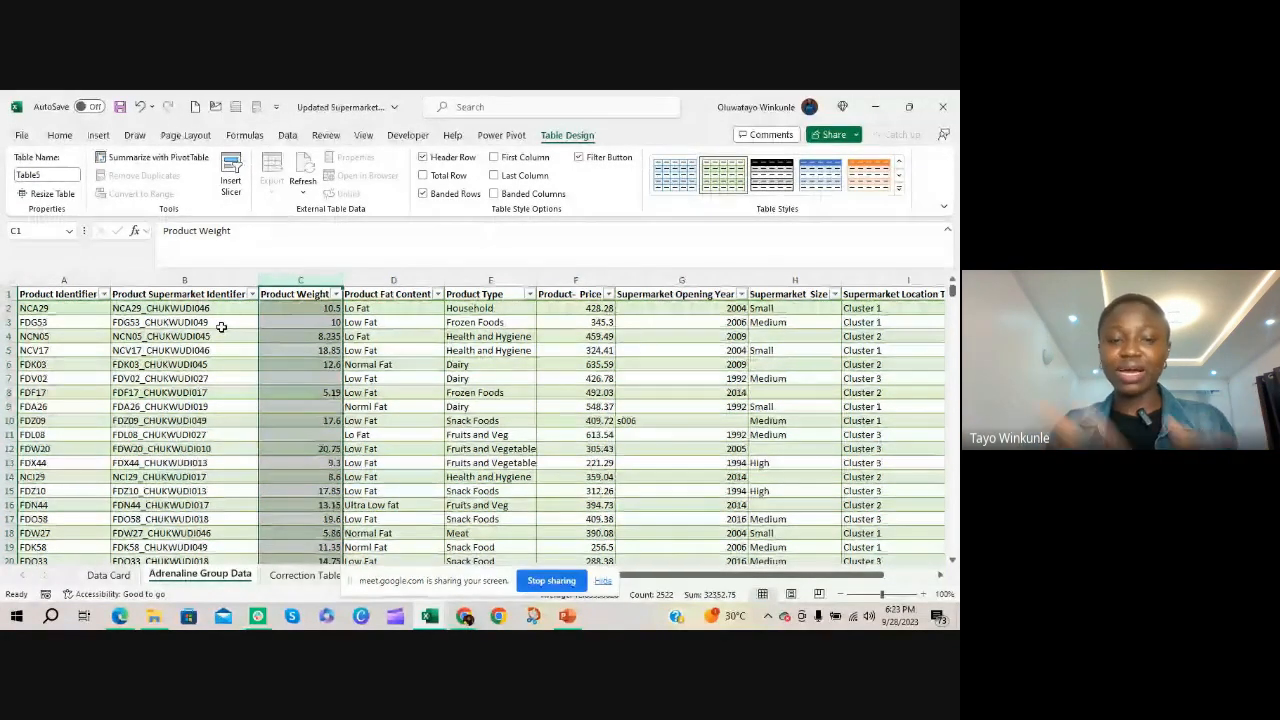
right_click(310, 283)
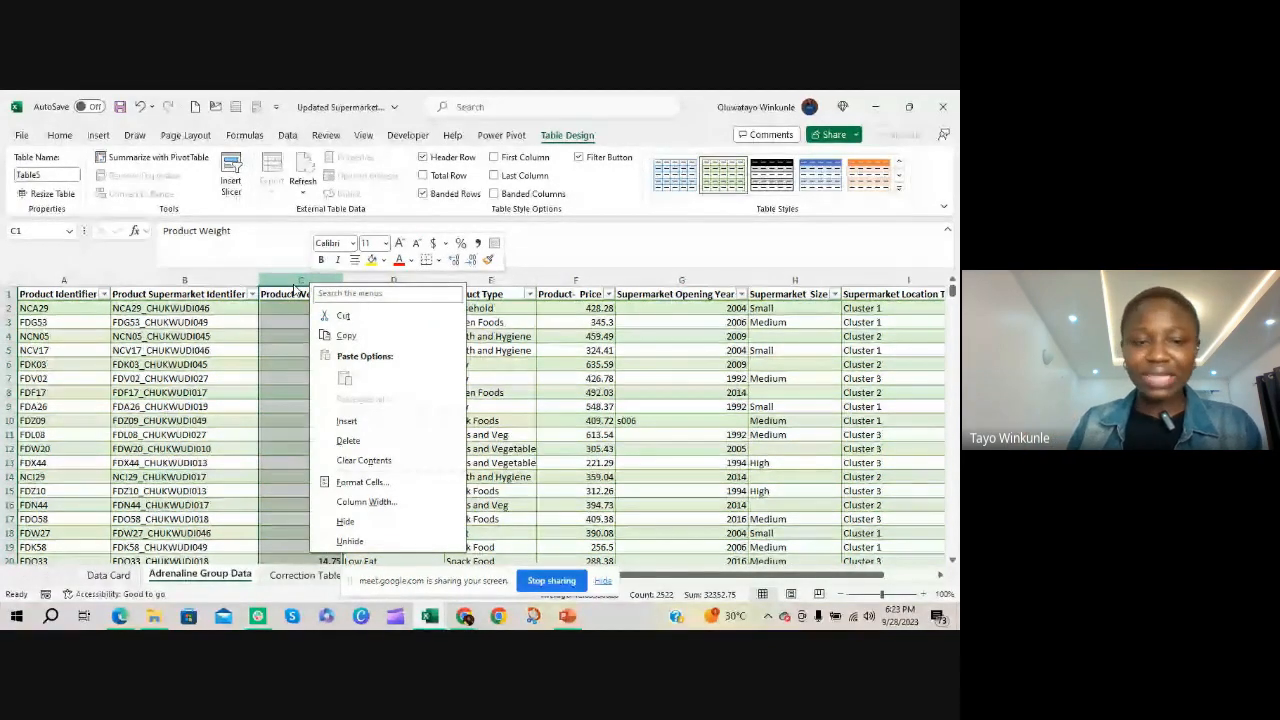
click(346, 420)
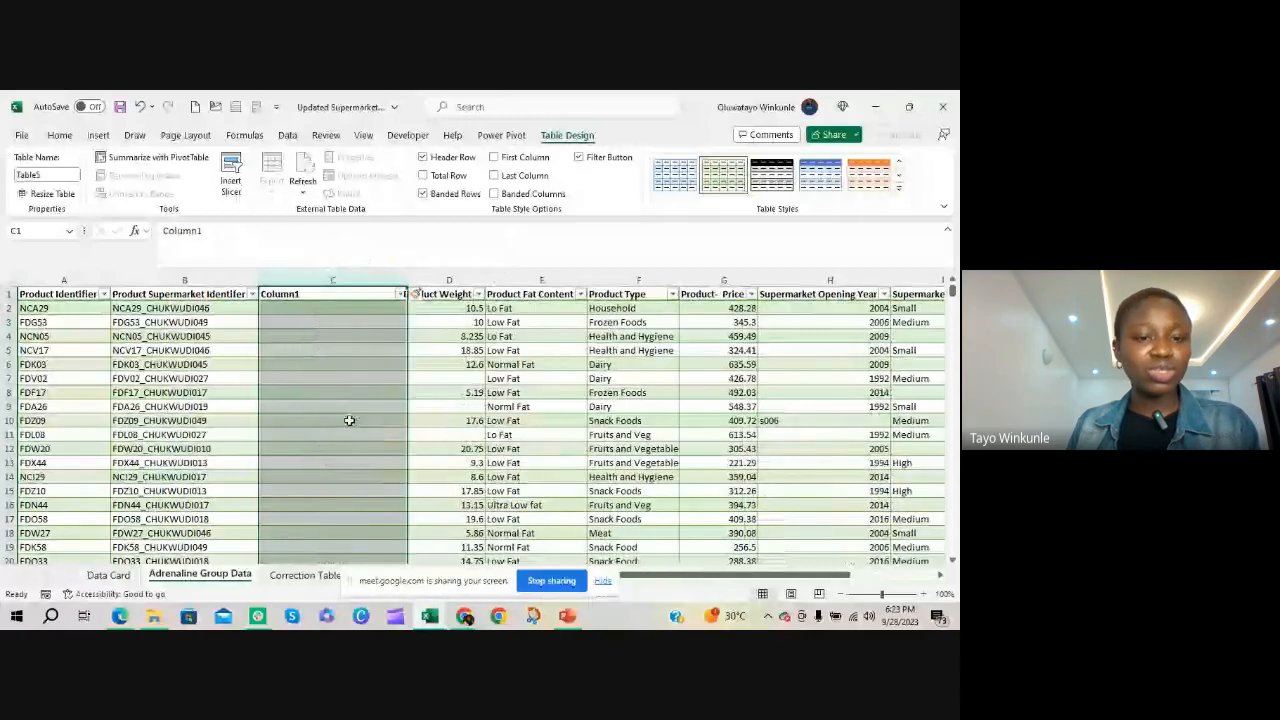
click(359, 293)
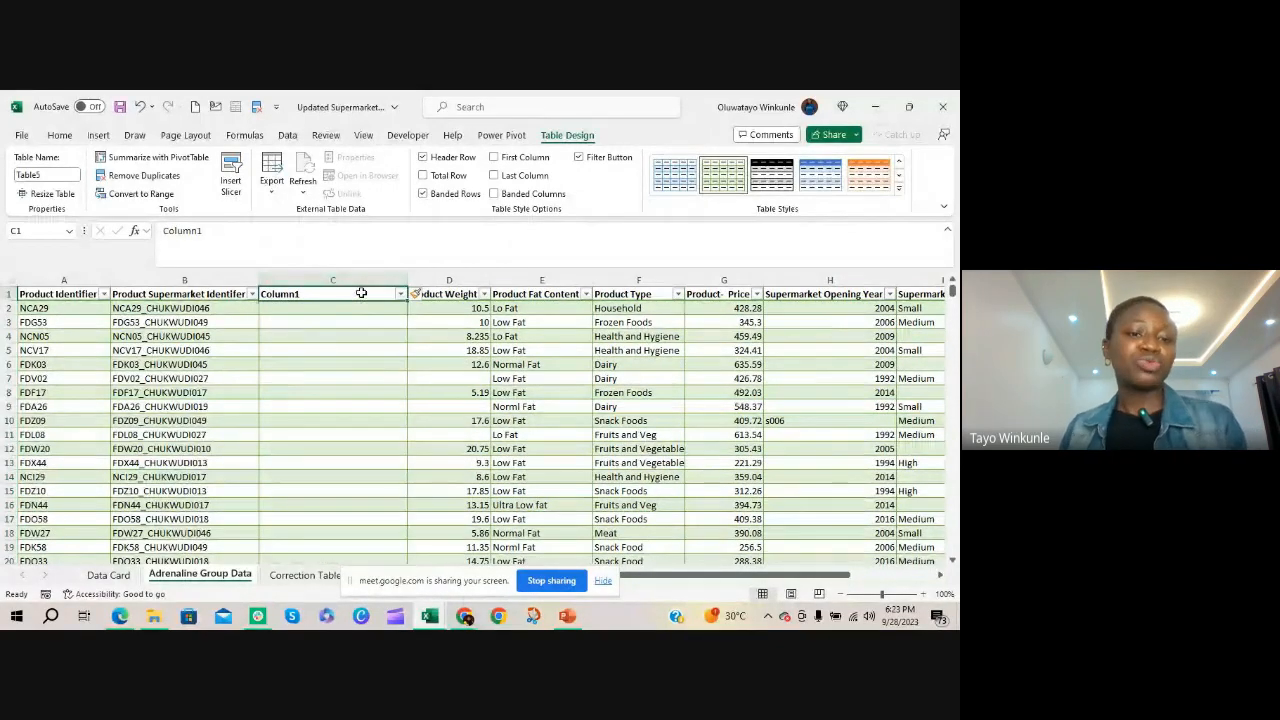
text(Su)
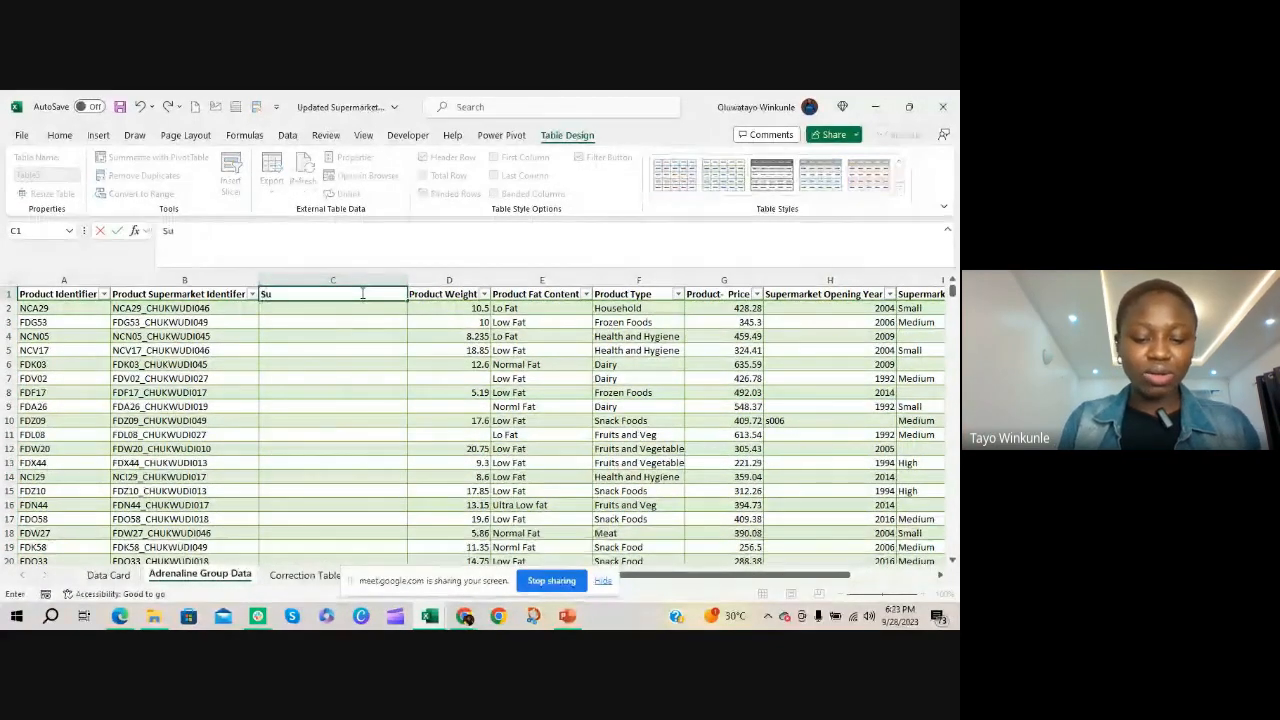
text(permarket)
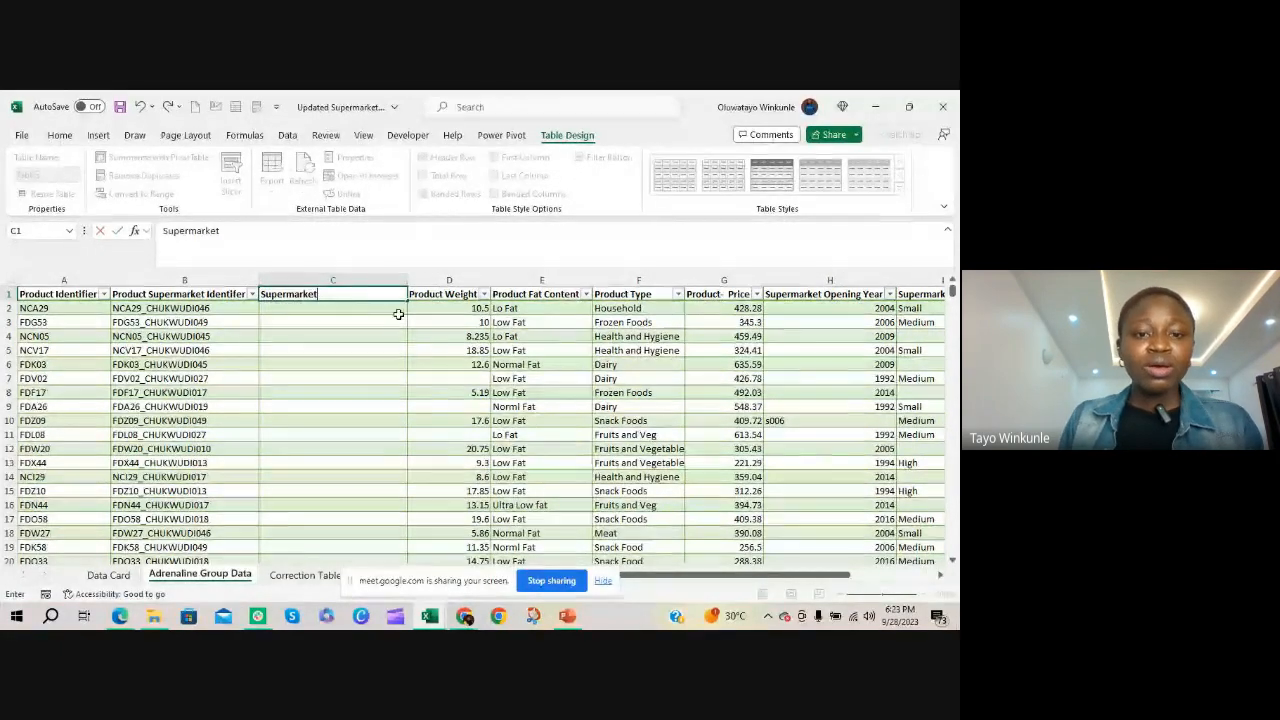
key(Return)
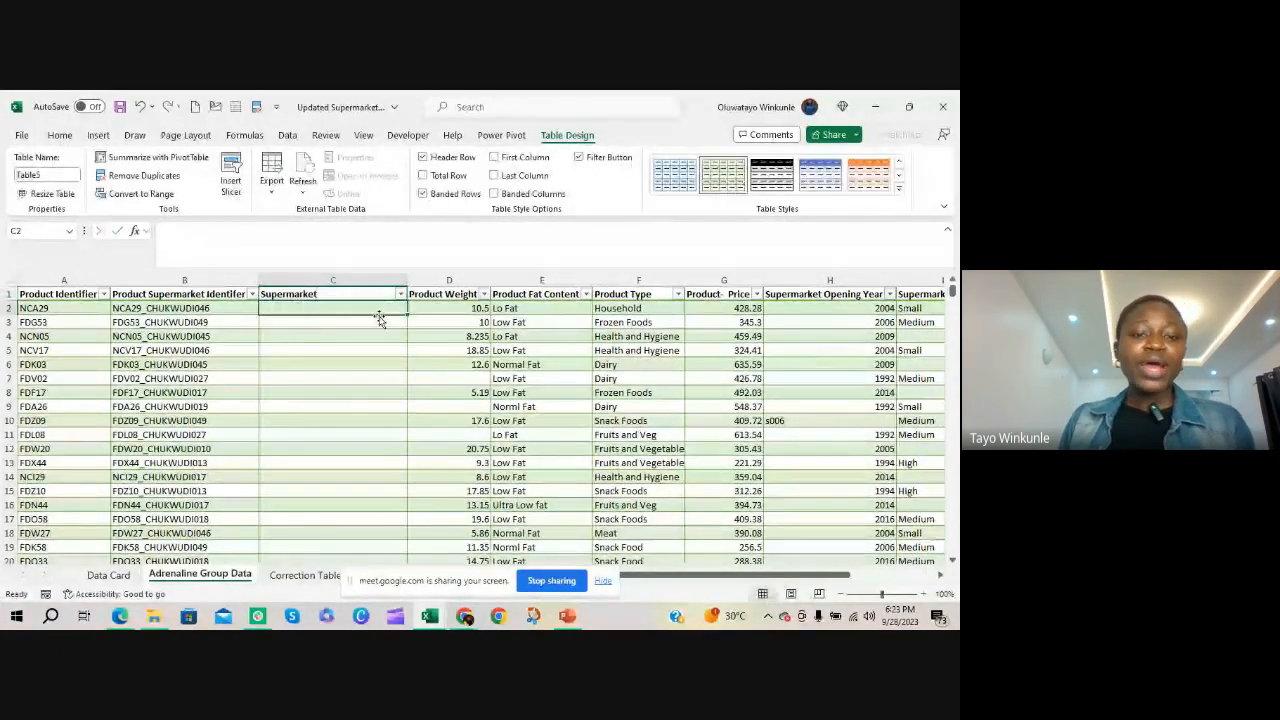
Try to split the whole Product Supermarket Identifier column, header included, with Text to Columns using an underscore delimiter
click(226, 418)
click(206, 281)
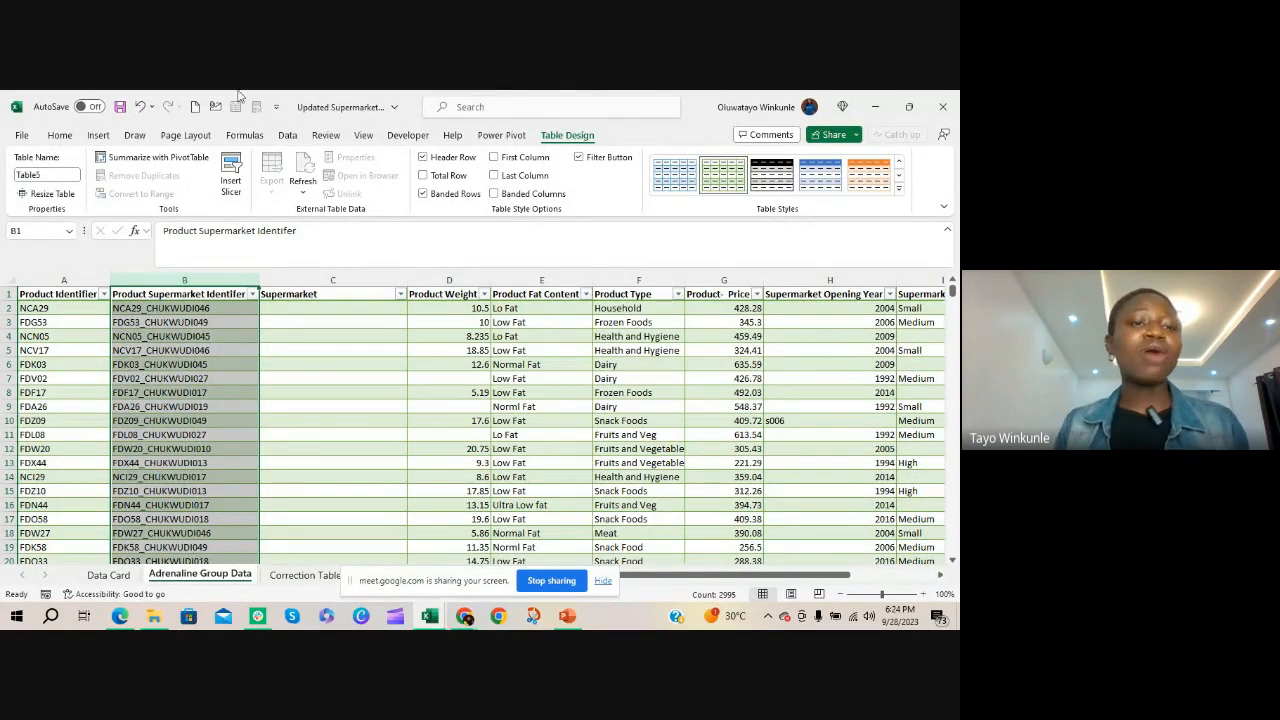
click(292, 137)
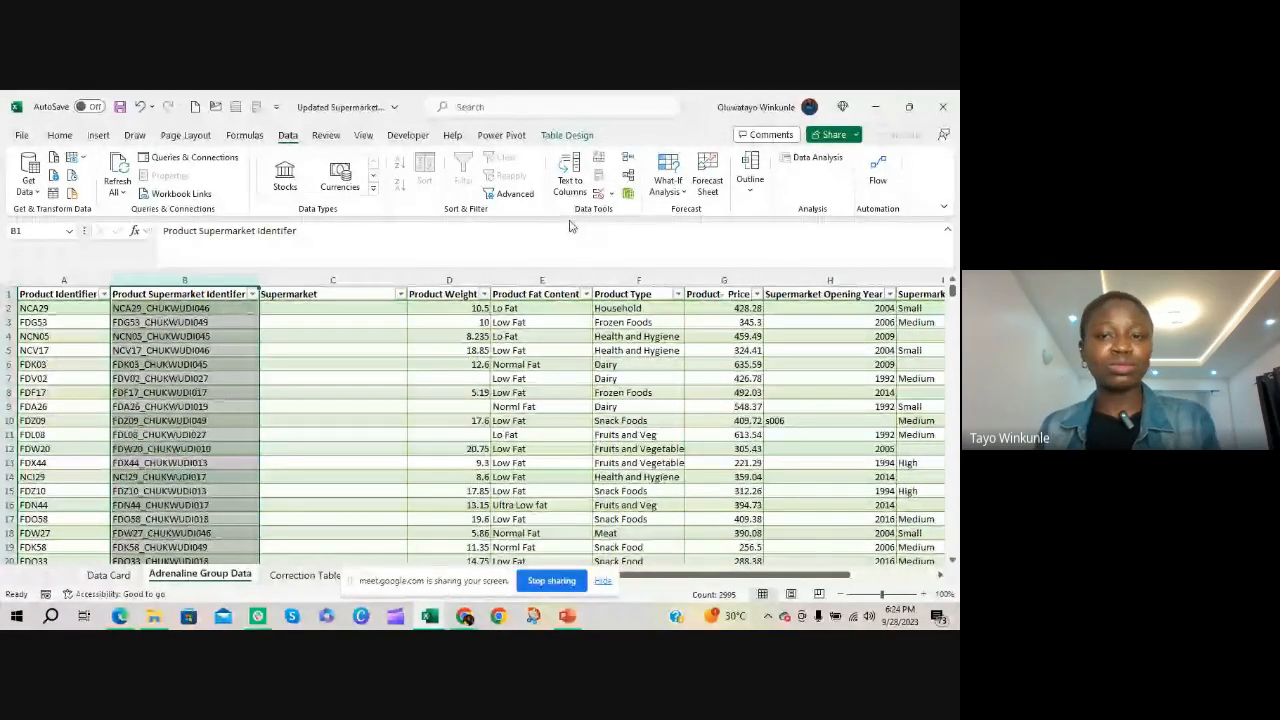
click(569, 172)
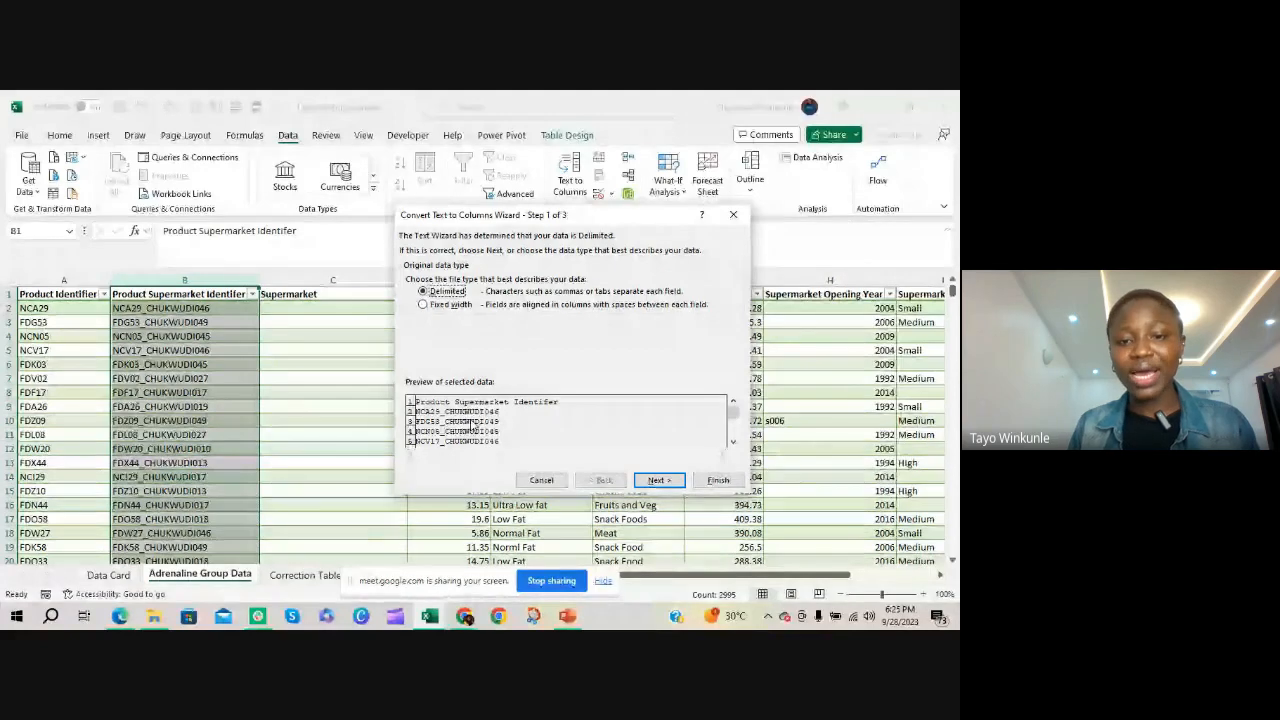
click(657, 481)
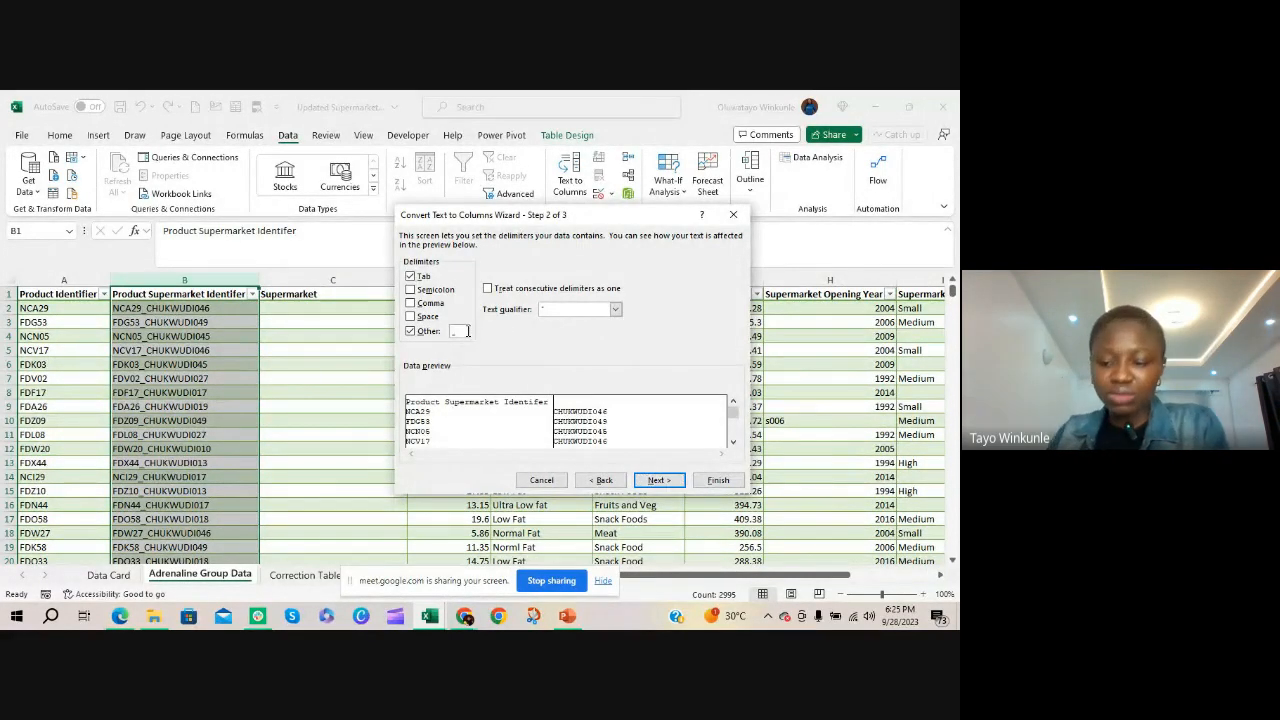
key(BackSpace)
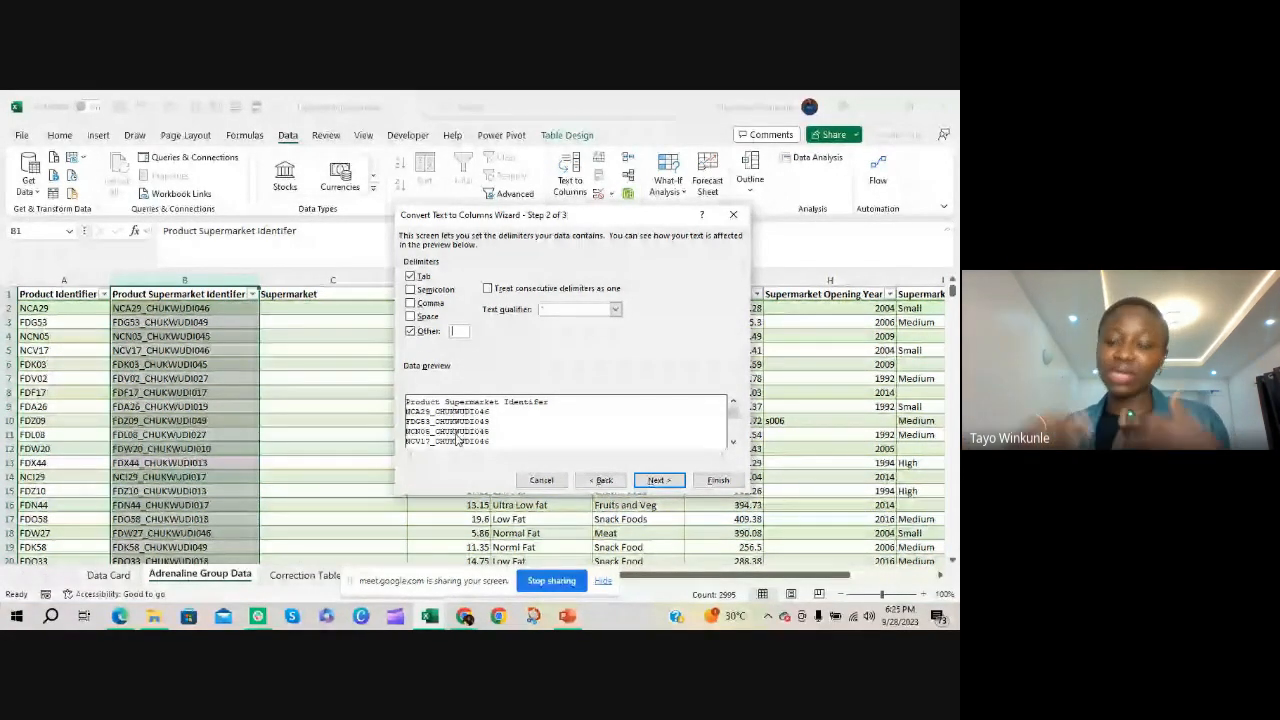
text(_)
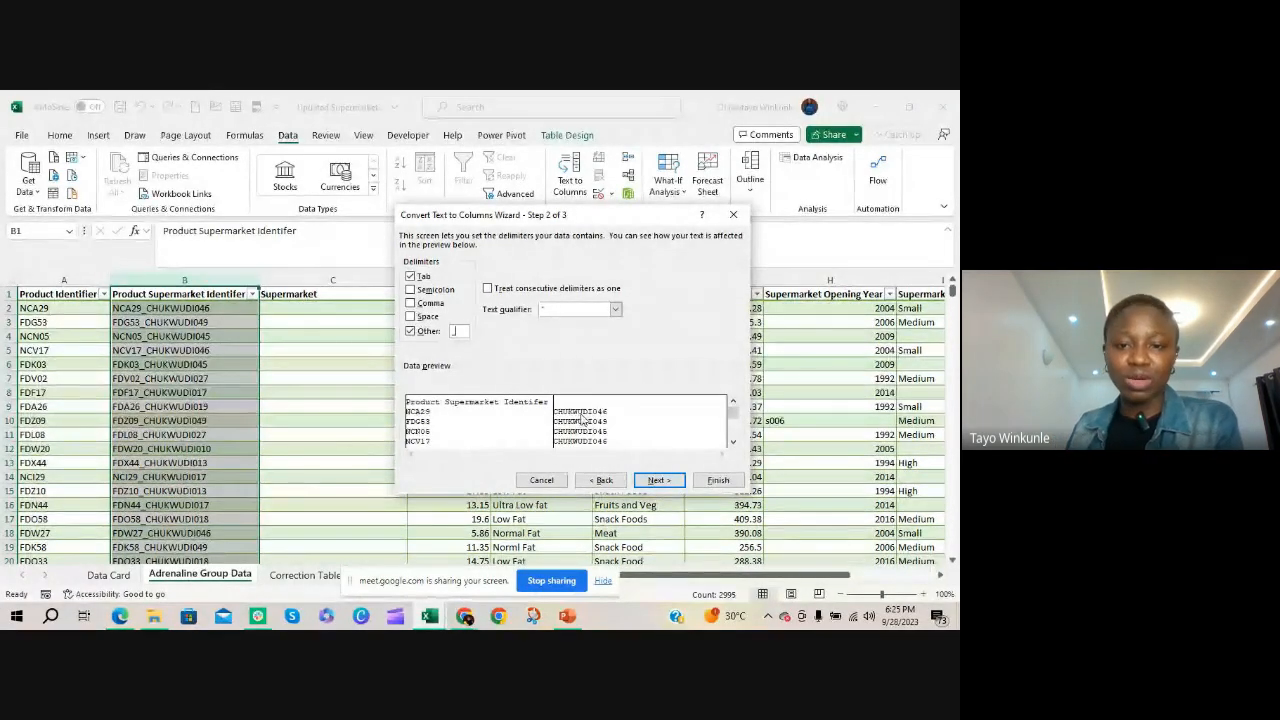
click(656, 480)
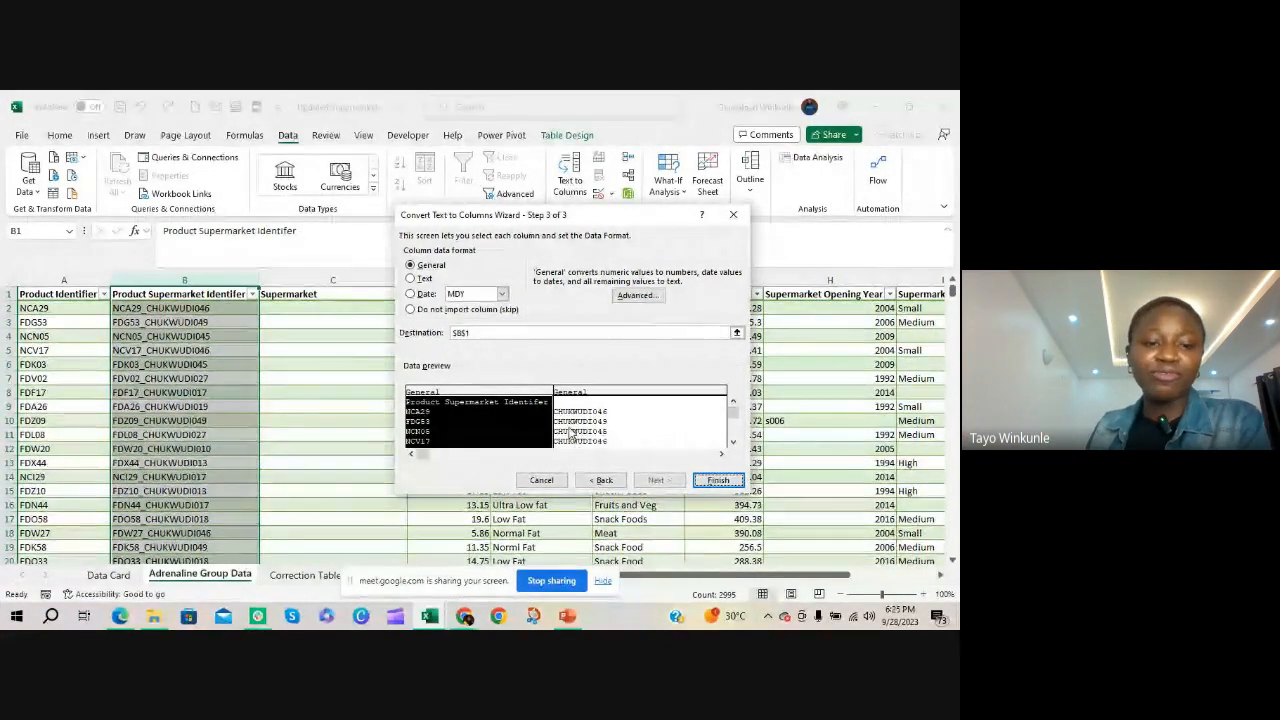
click(716, 480)
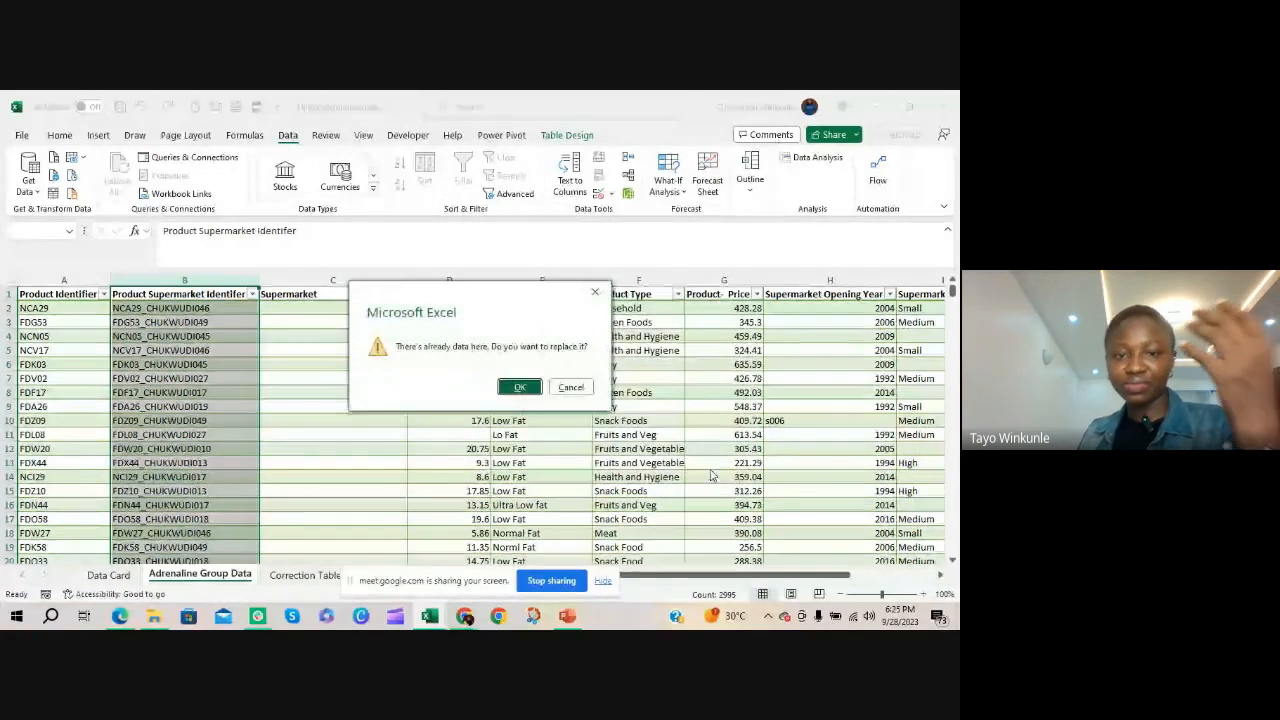
drag(565, 328, 435, 225)
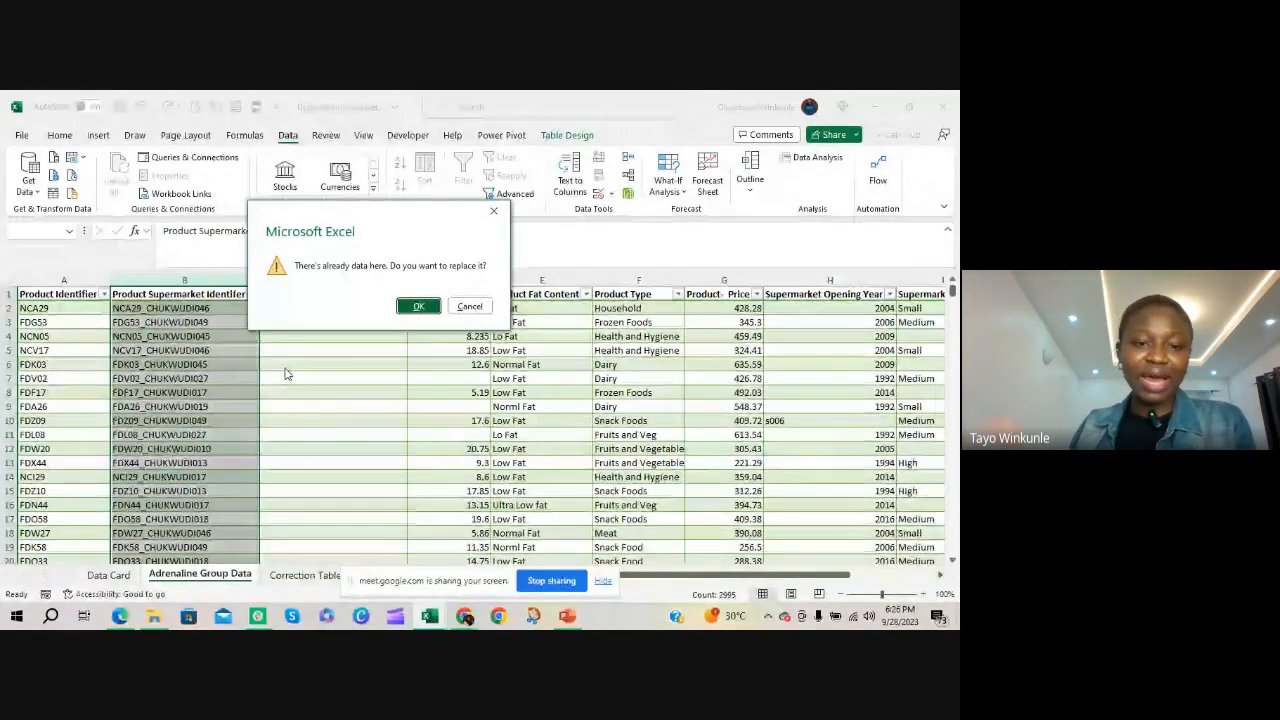
click(496, 214)
Insert another blank column directly after Product Supermarket Identifier, before the Supermarket column
click(372, 281)
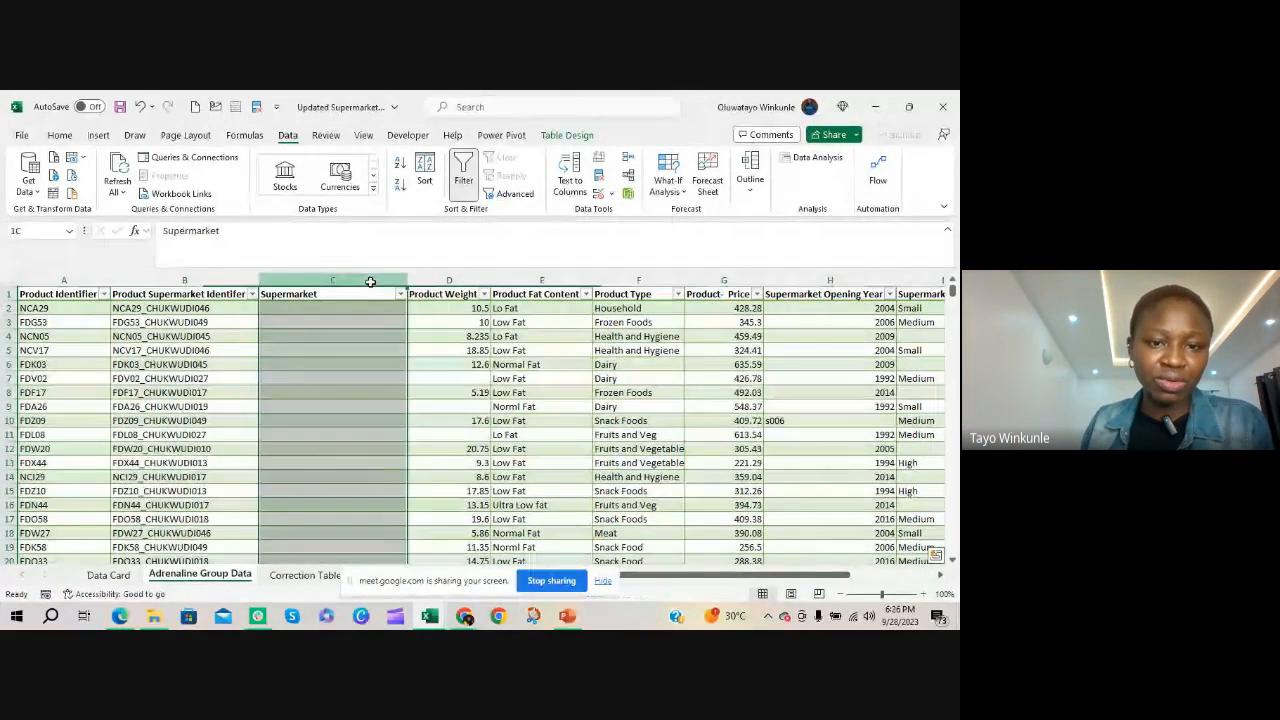
right_click(371, 283)
click(425, 425)
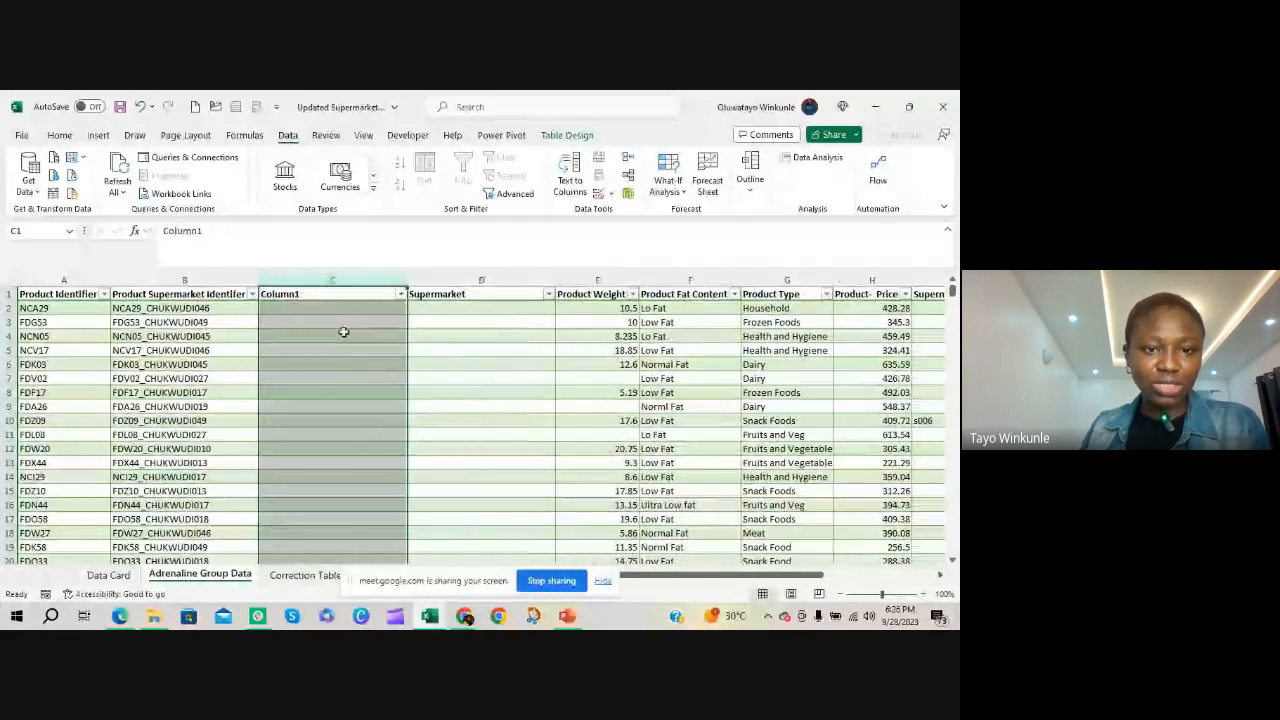
click(343, 336)
Split the Product Supermarket Identifier values from B2 down at the underscore with Text to Columns, keeping General format and destination $B$2
click(207, 287)
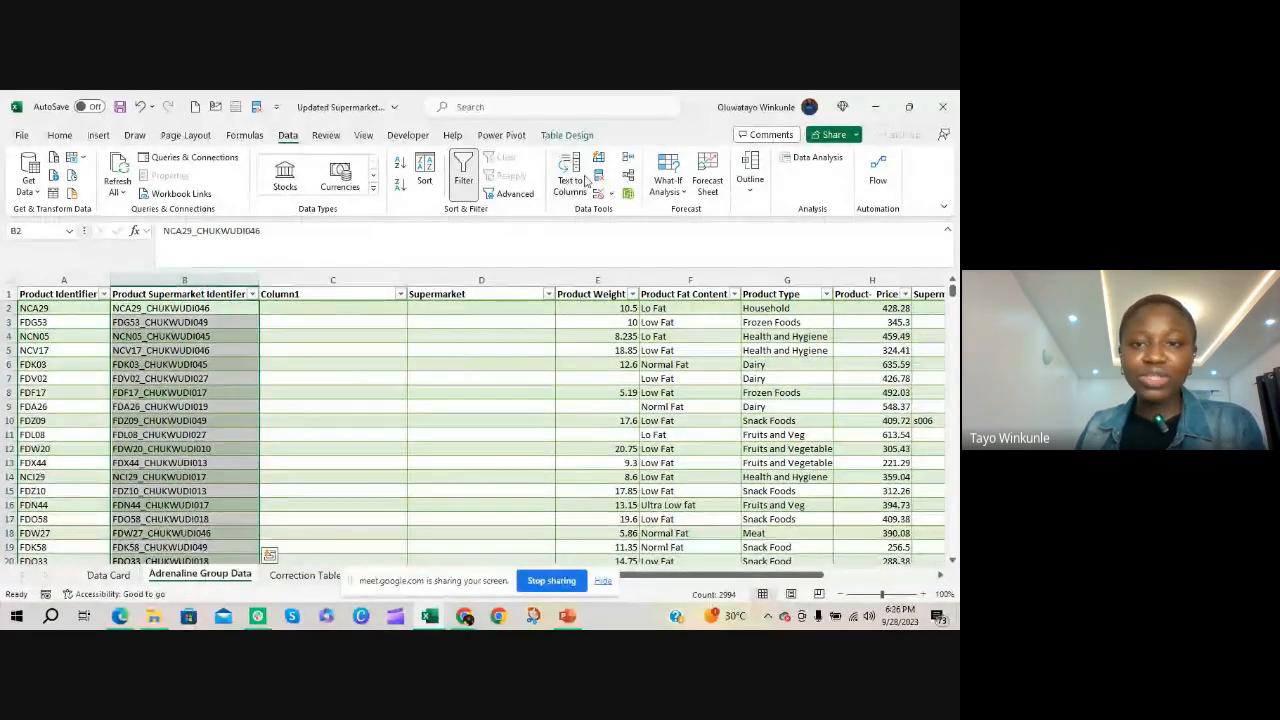
click(571, 177)
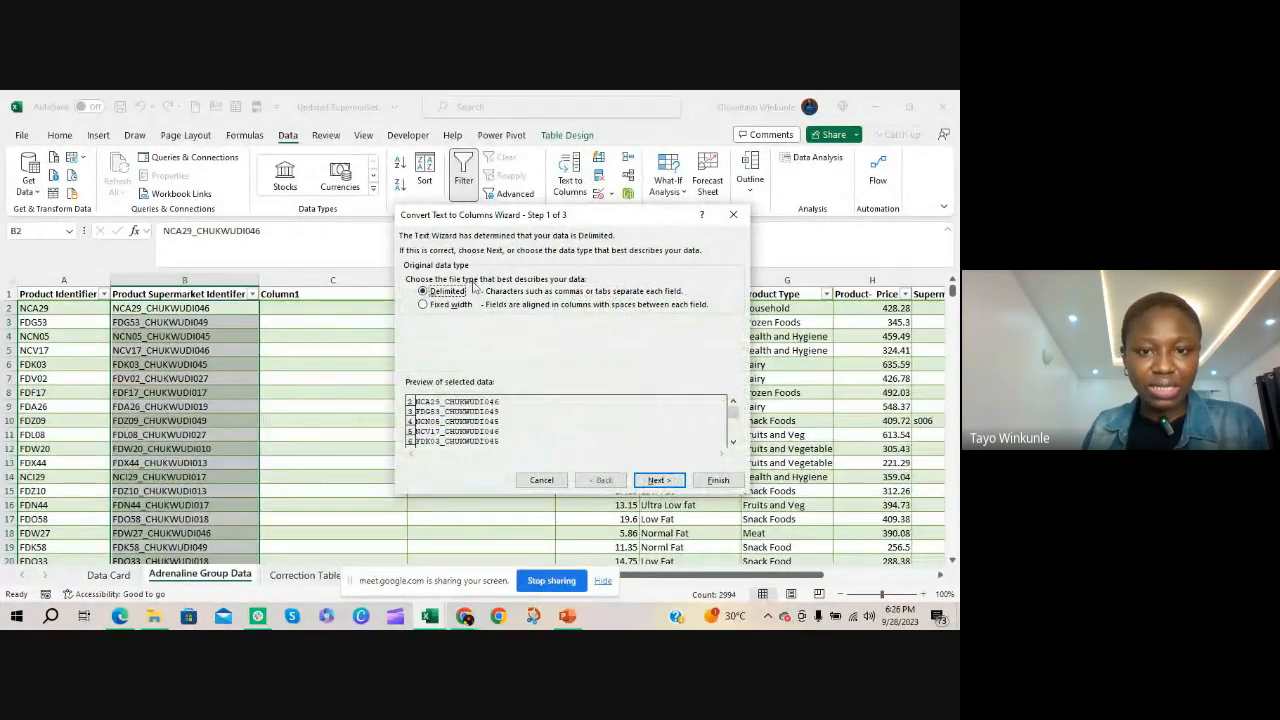
click(657, 480)
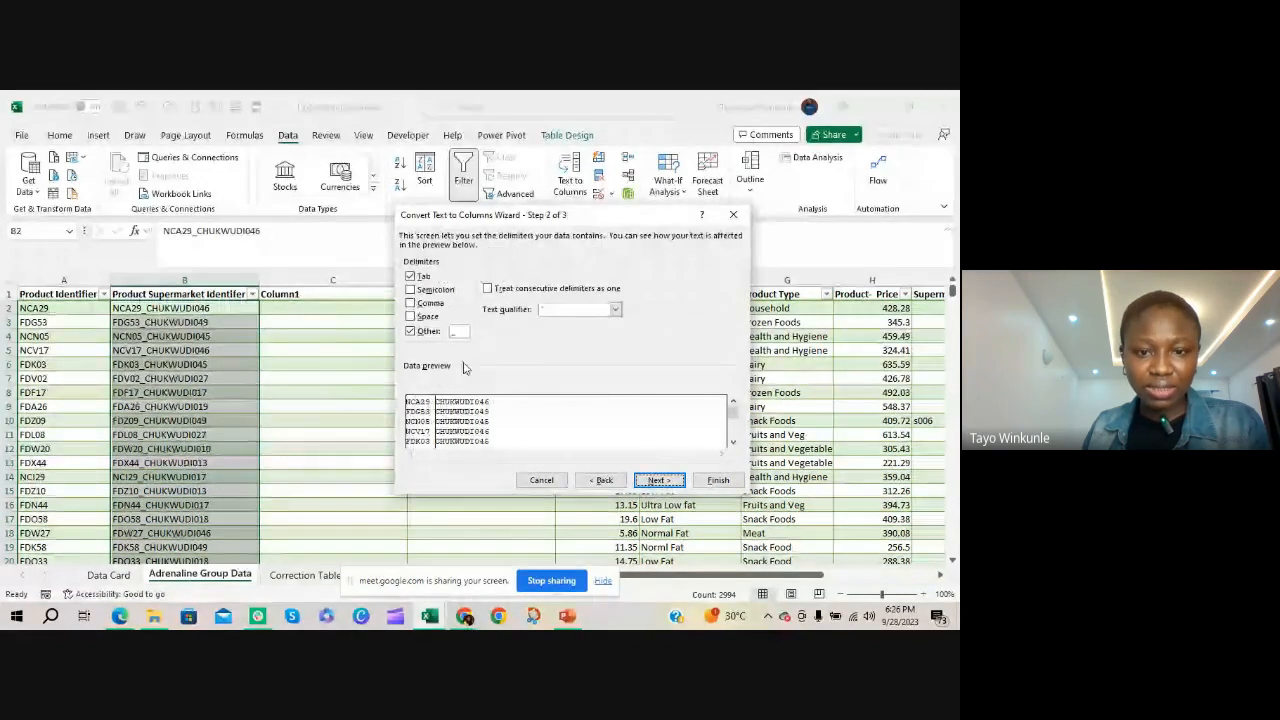
click(657, 480)
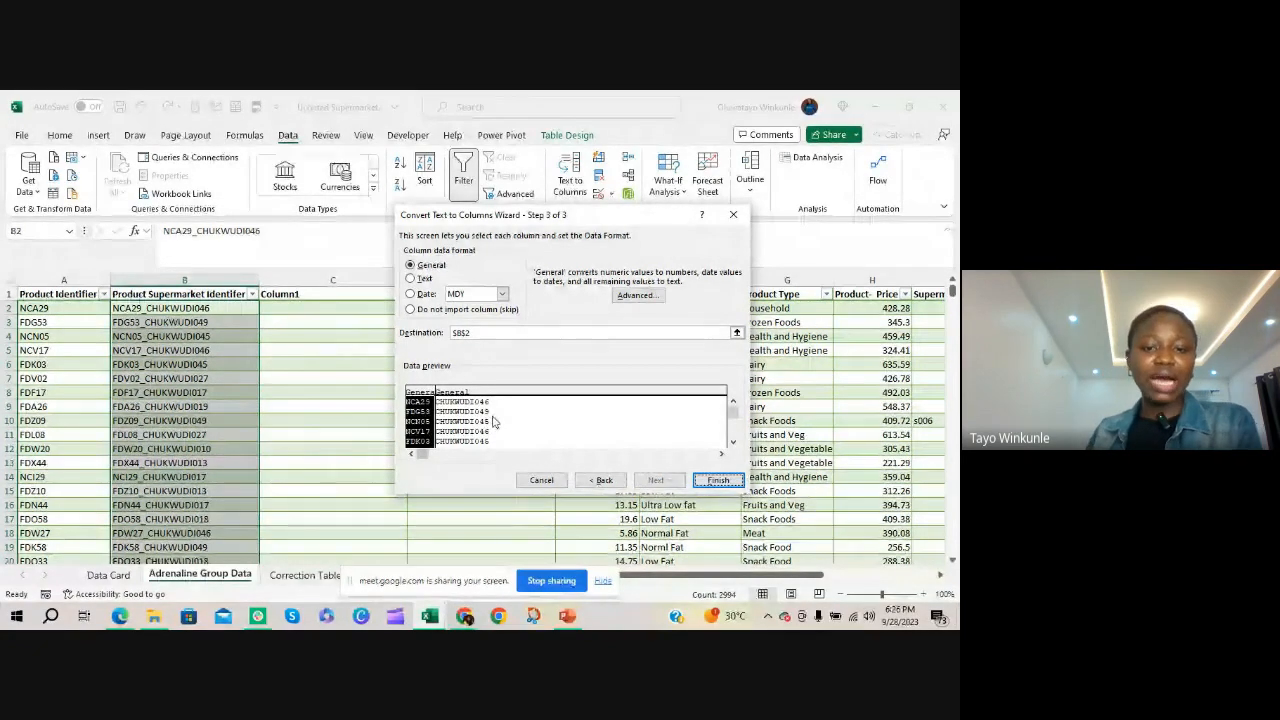
click(718, 481)
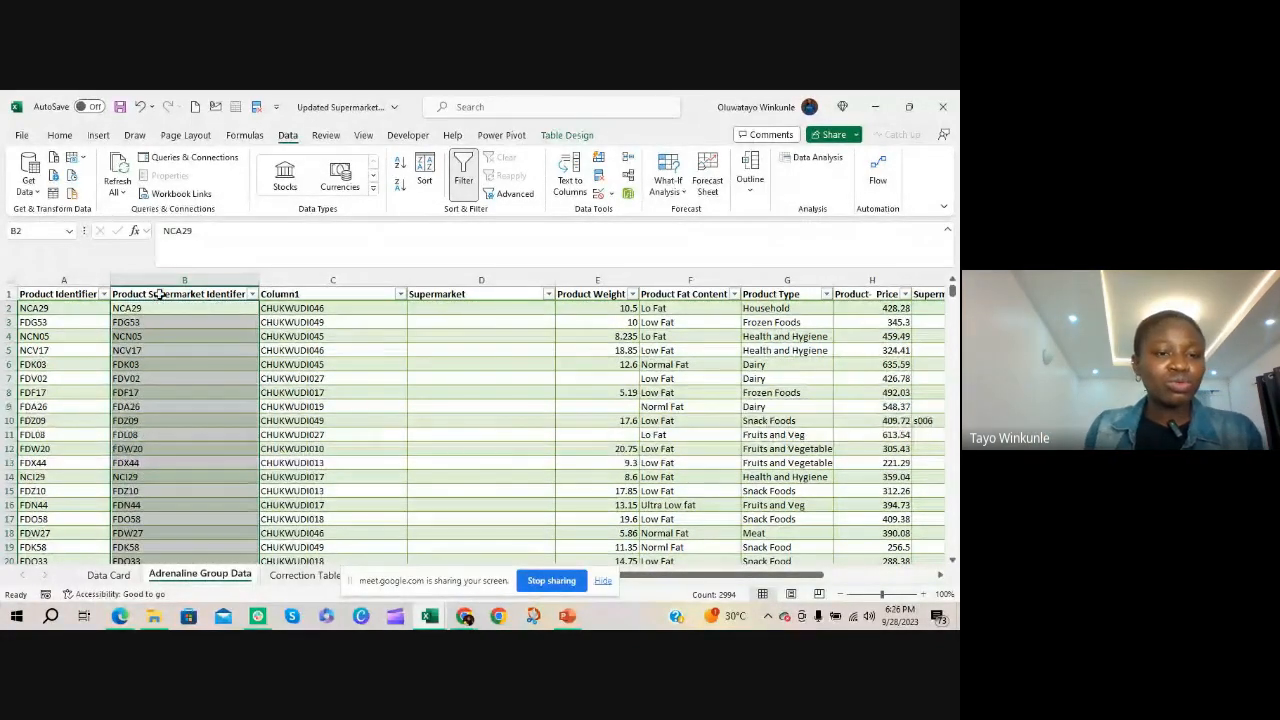
Move the Supermarket header from D1 to C1, above the split-off supermarket codes
click(436, 293)
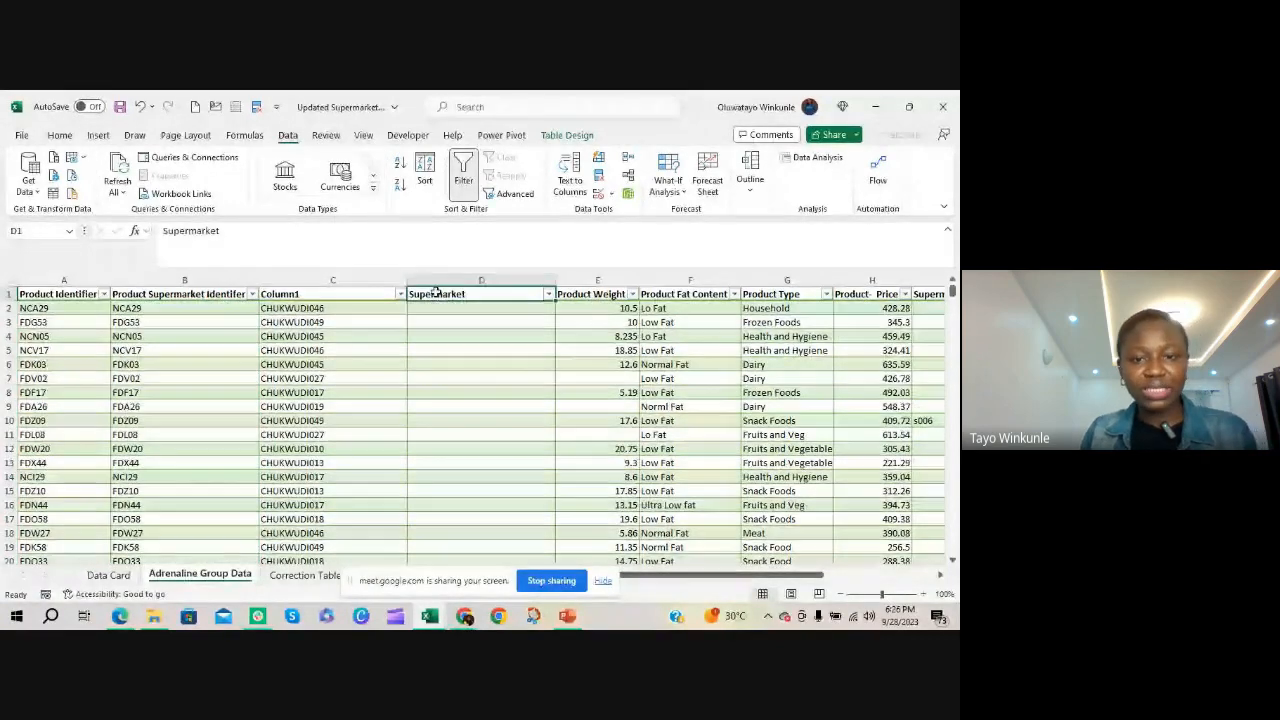
key(ctrl+c)
click(377, 294)
key(Return)
Delete the empty Column1 column D between Supermarket and Product Weight
click(455, 281)
right_click(452, 281)
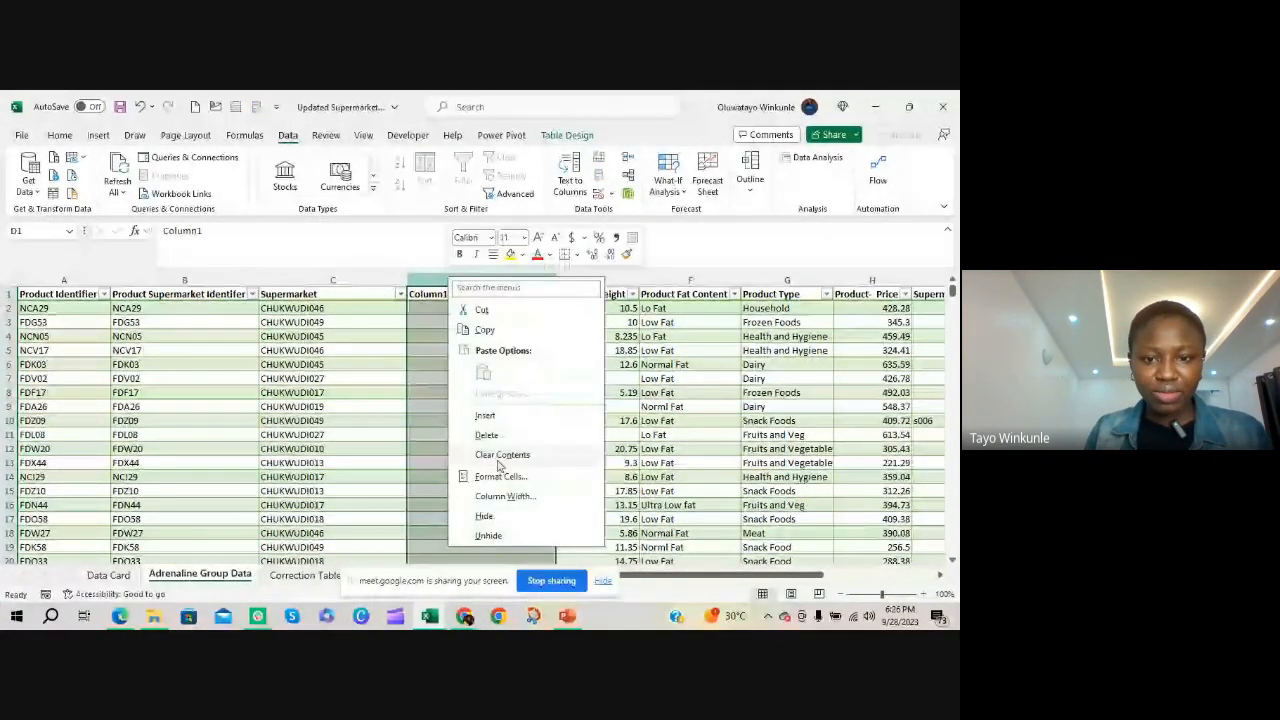
click(486, 435)
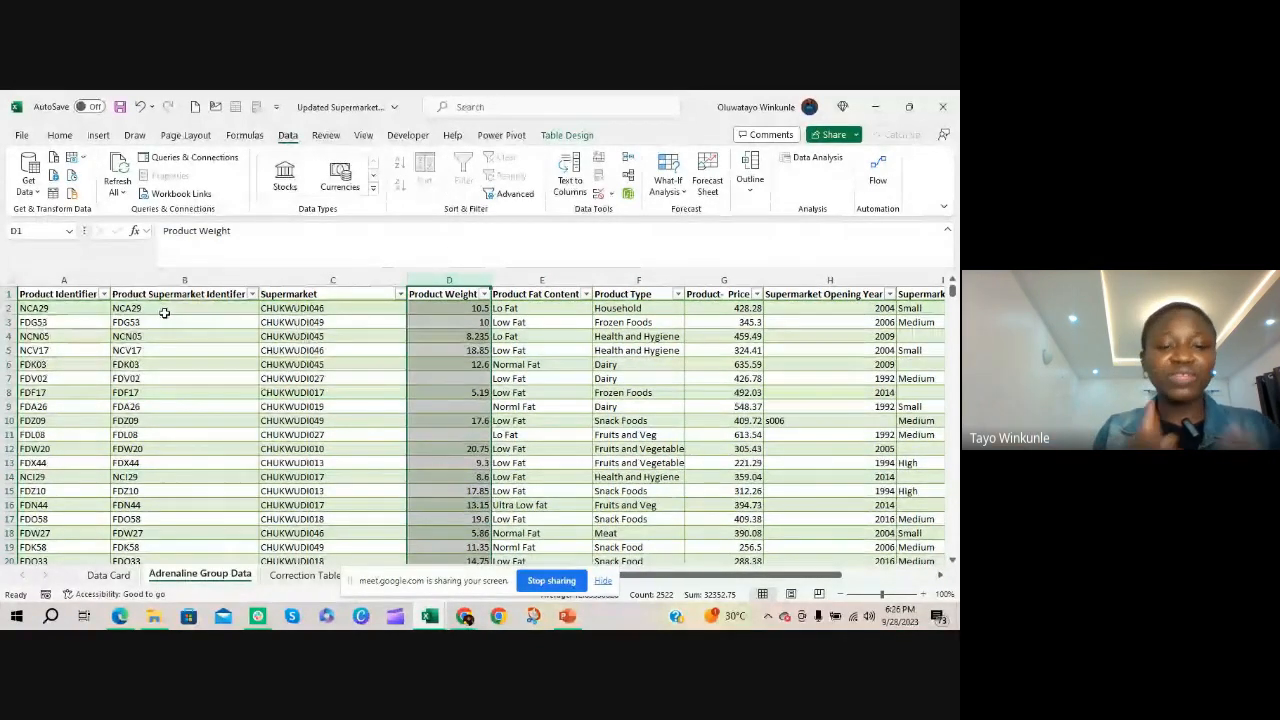
click(309, 316)
click(309, 308)
click(308, 421)
click(363, 501)
click(358, 531)
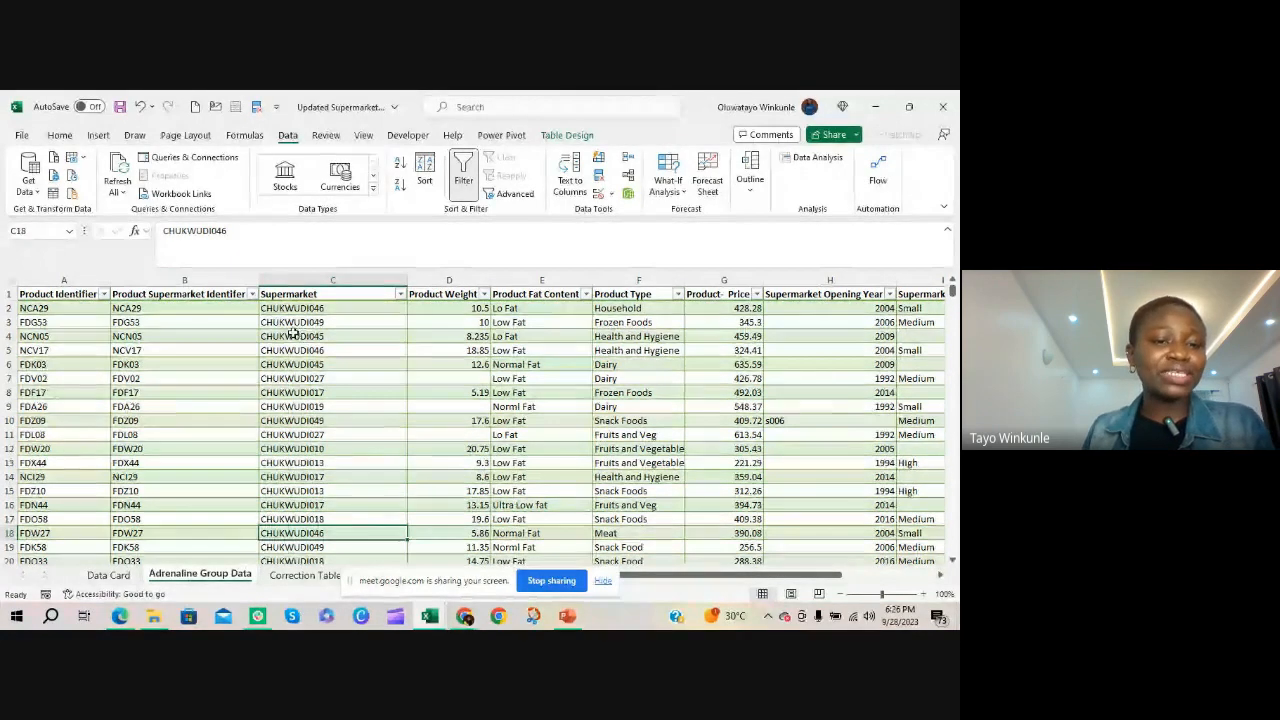
Rename the Product Supermarket Identifer header in B1 as Product Codes and the Supermarket header in C1 as Supermarket Codes
click(185, 294)
click(308, 231)
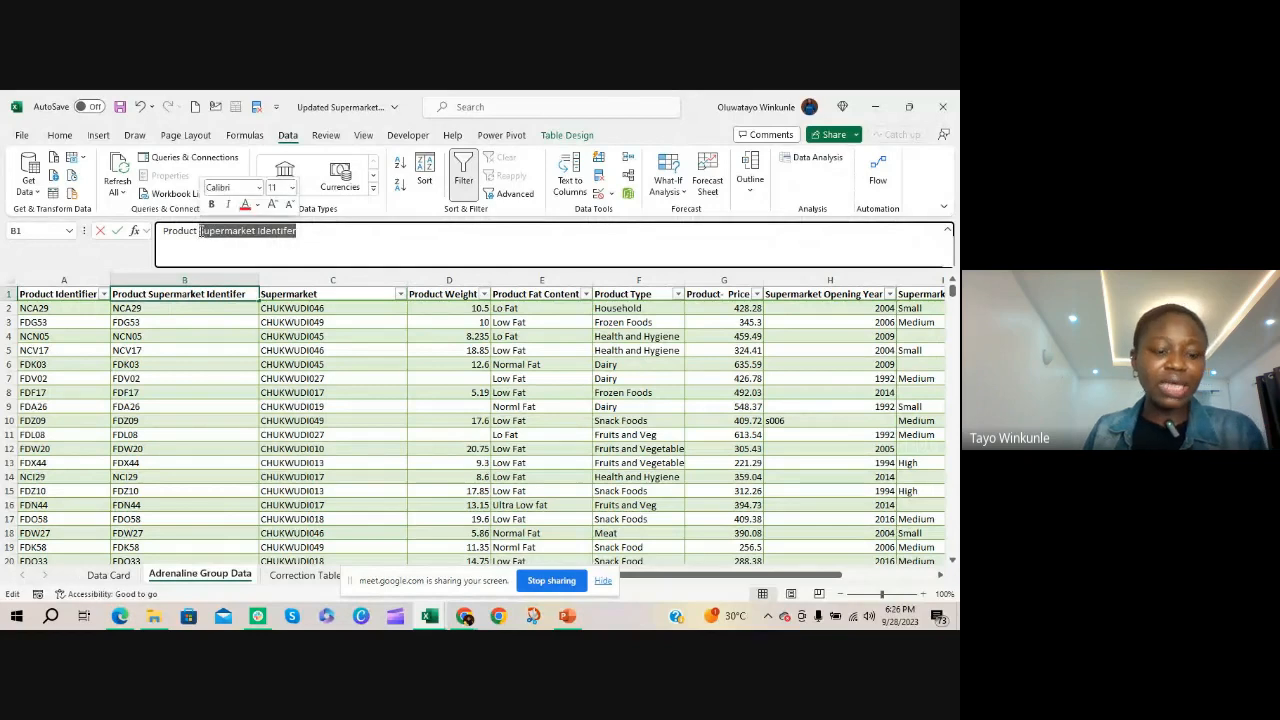
text(Codes)
key(Tab)
click(303, 233)
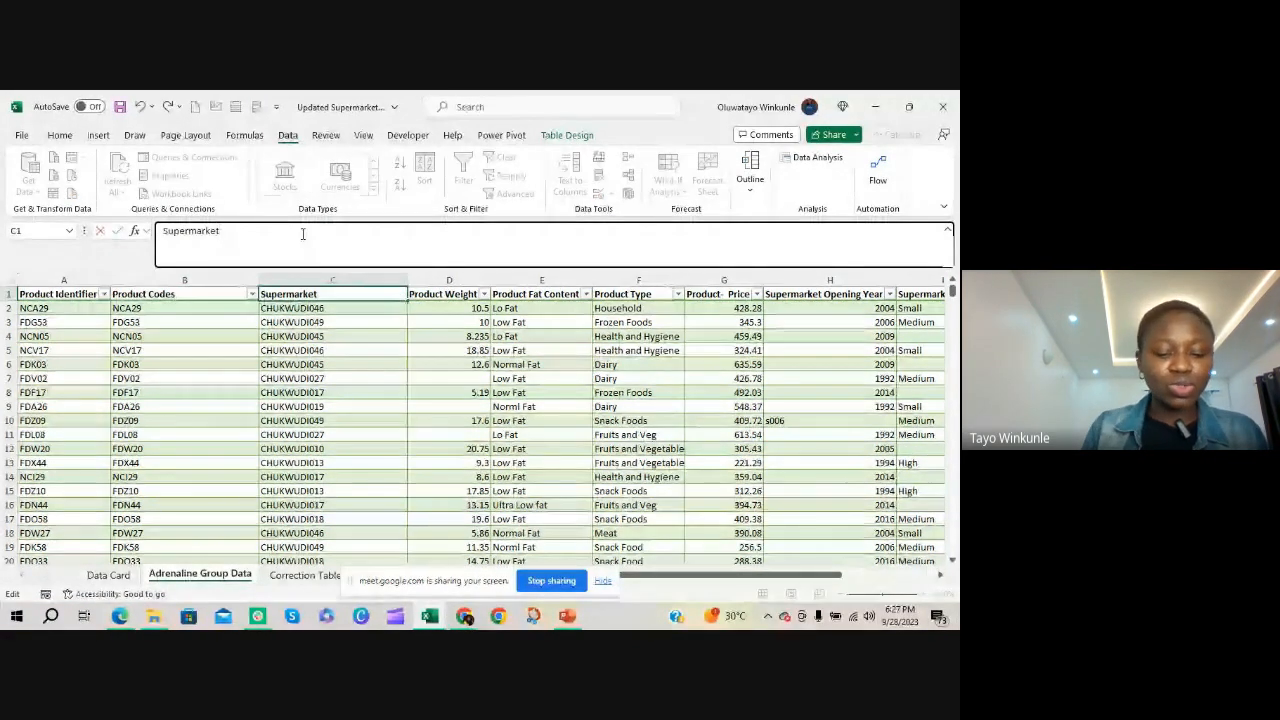
text(Codes)
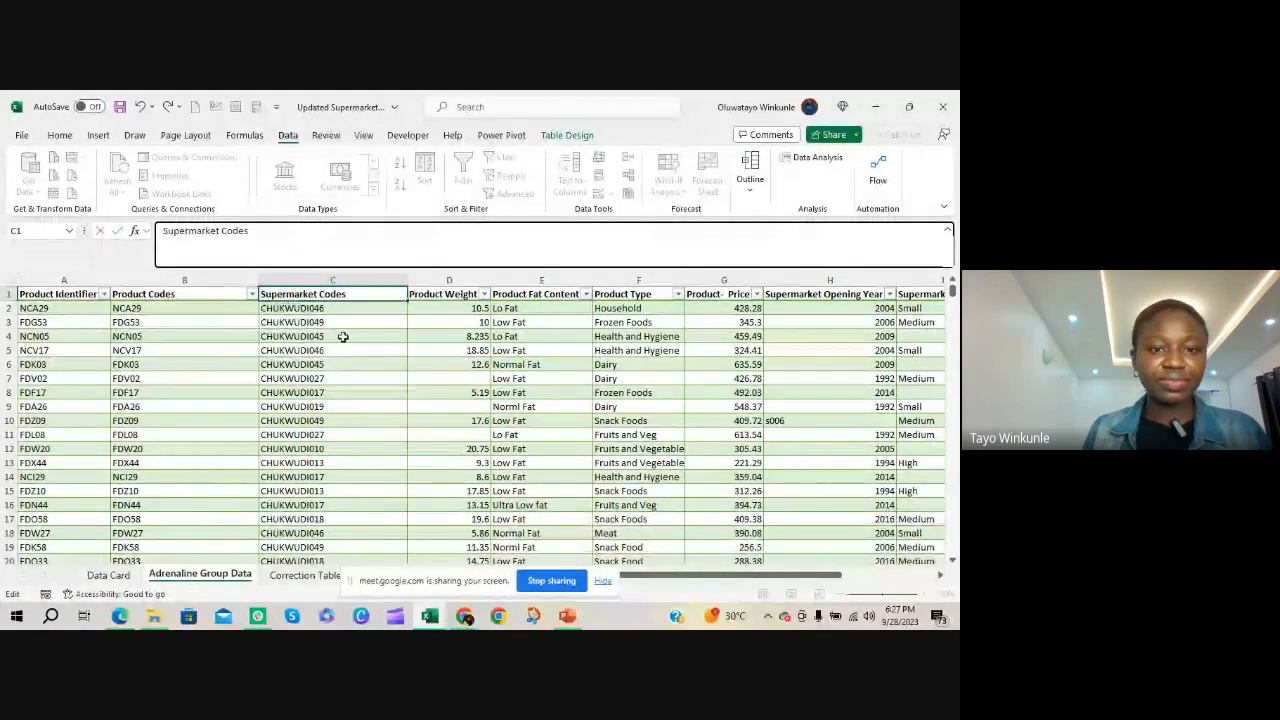
click(338, 337)
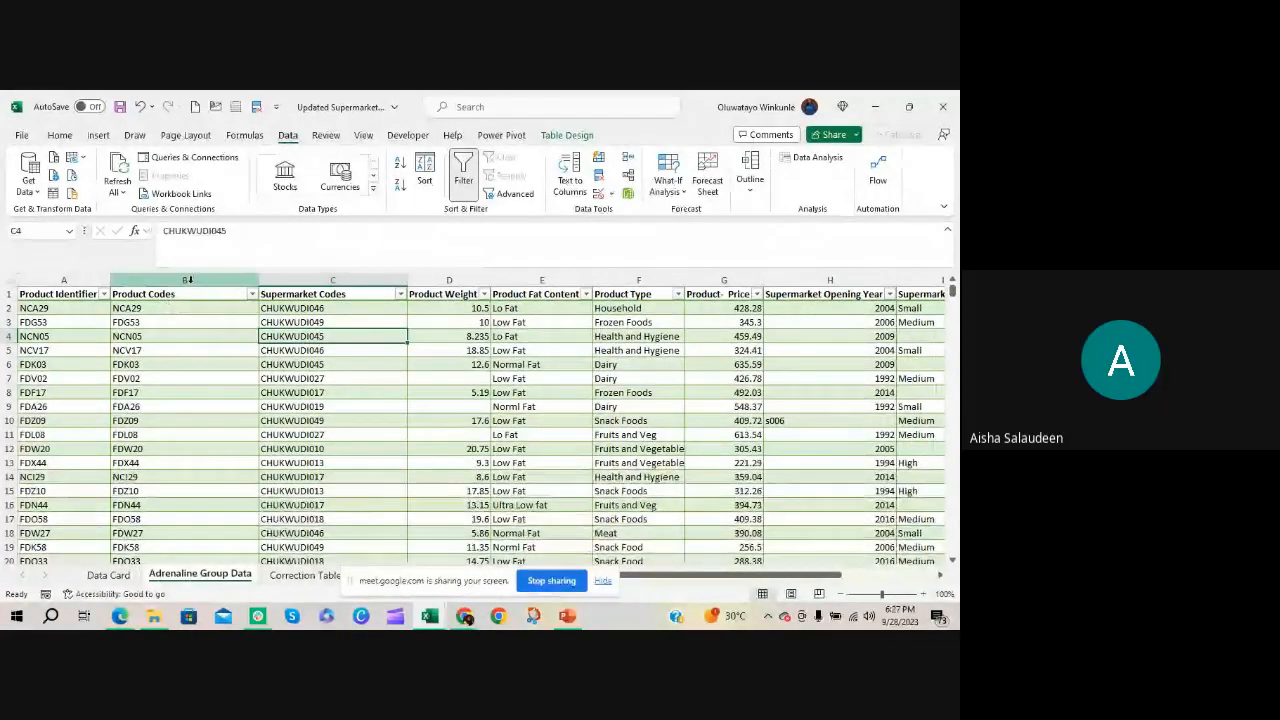
click(209, 295)
click(308, 298)
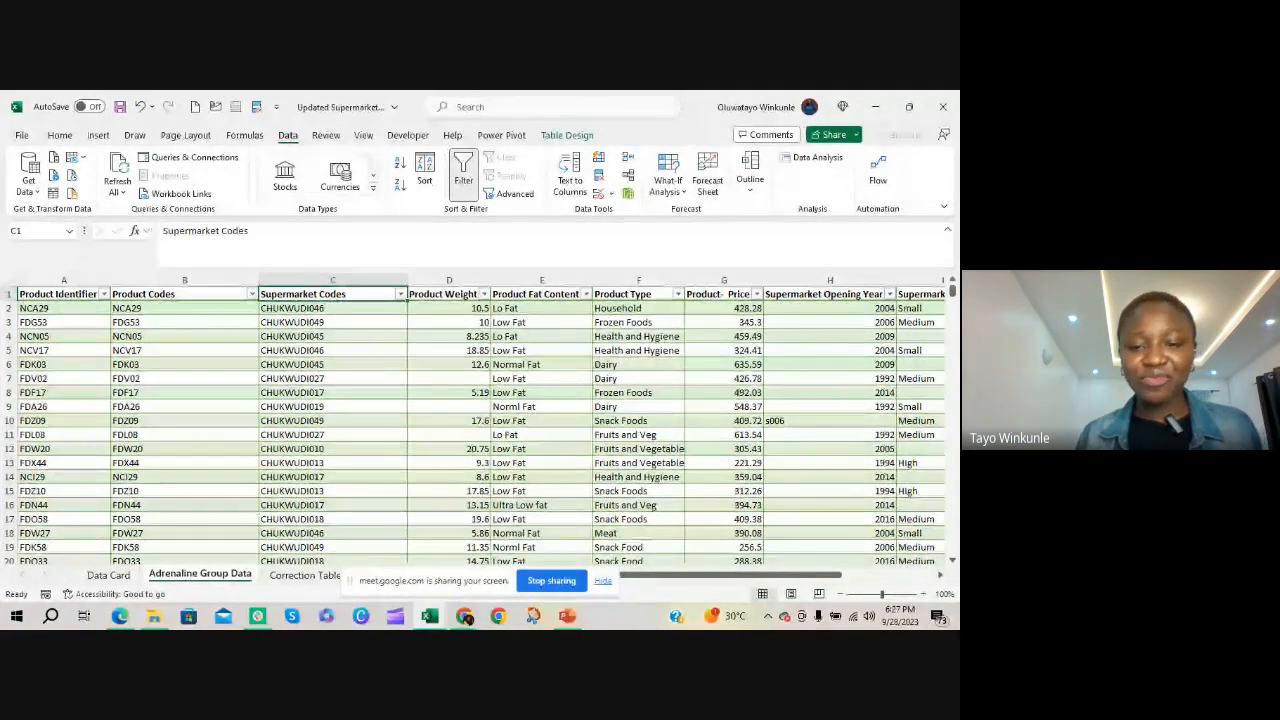
drag(468, 584, 383, 562)
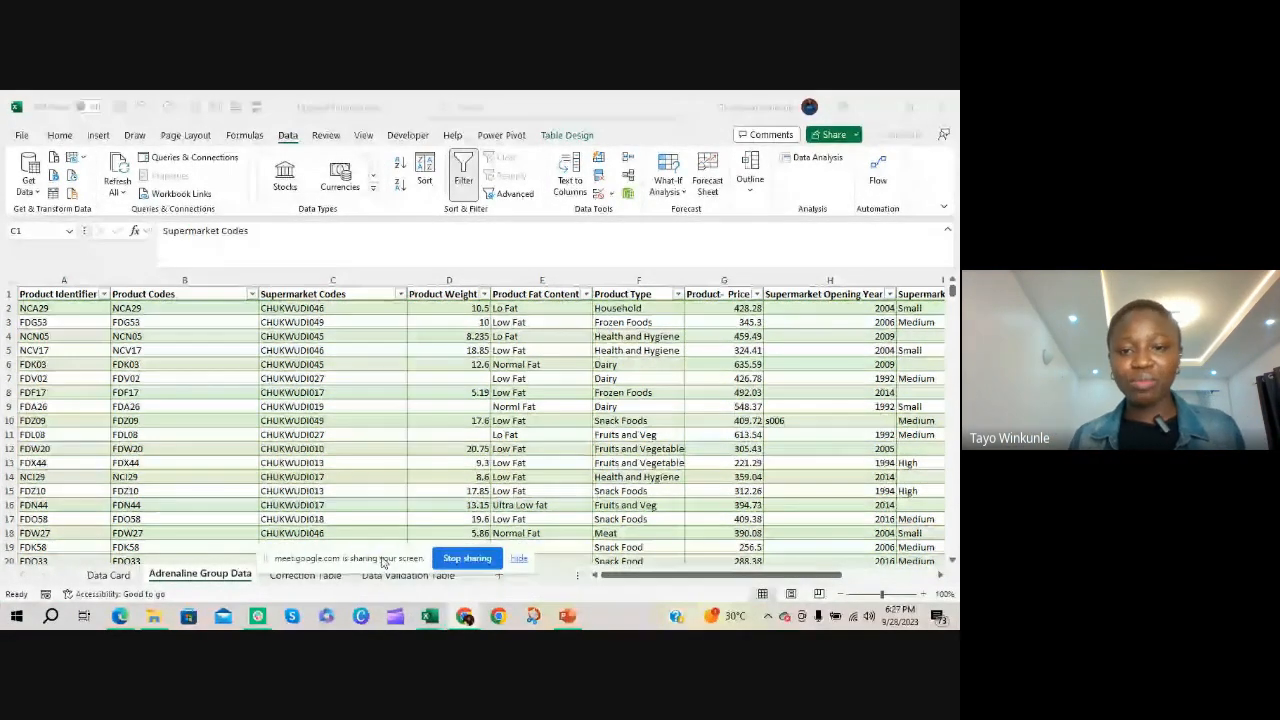
Copy Lo Fat from E2 and replace all occurrences of it with Low Fat using Find and Replace
click(542, 298)
click(541, 306)
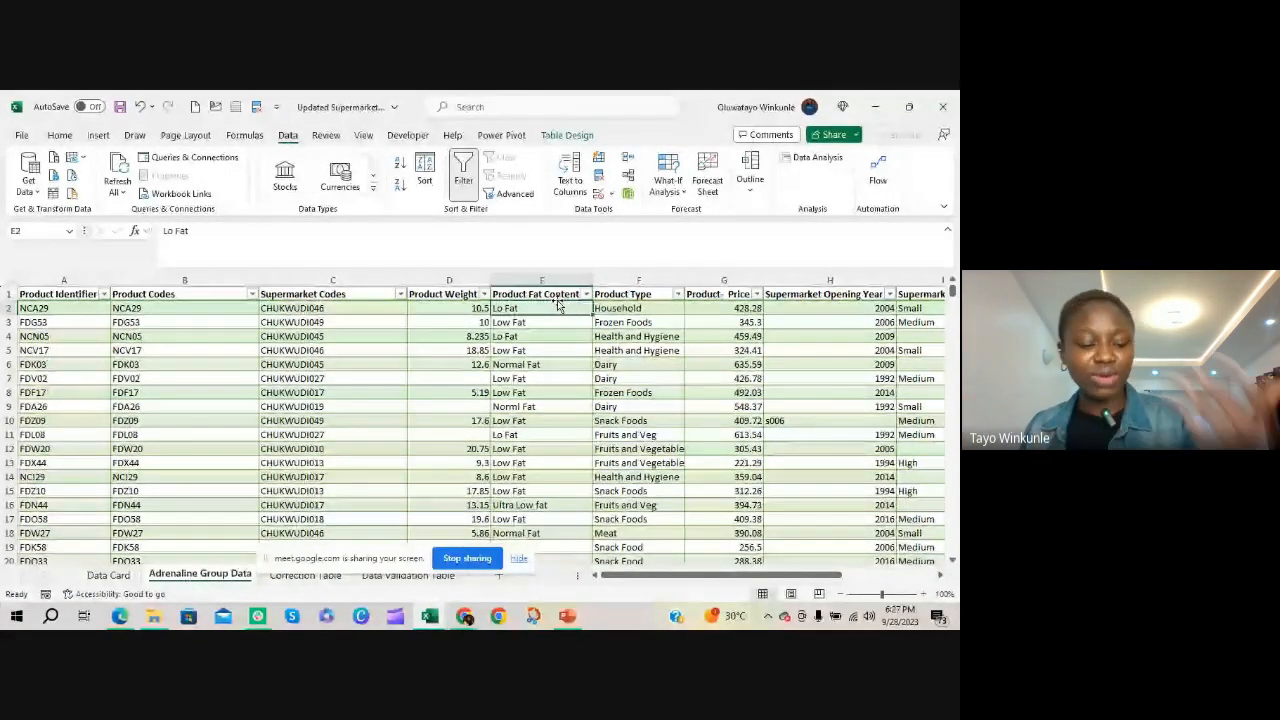
key(ctrl+c)
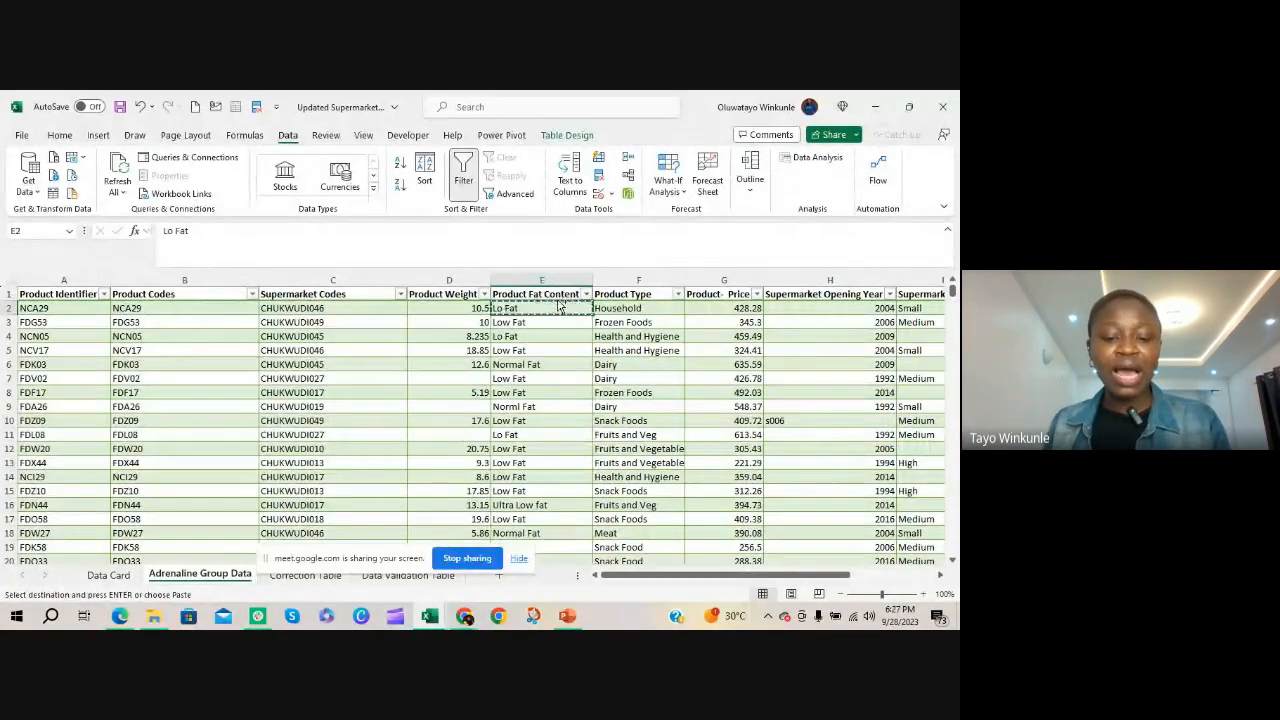
key(ctrl+h)
drag(625, 258, 421, 250)
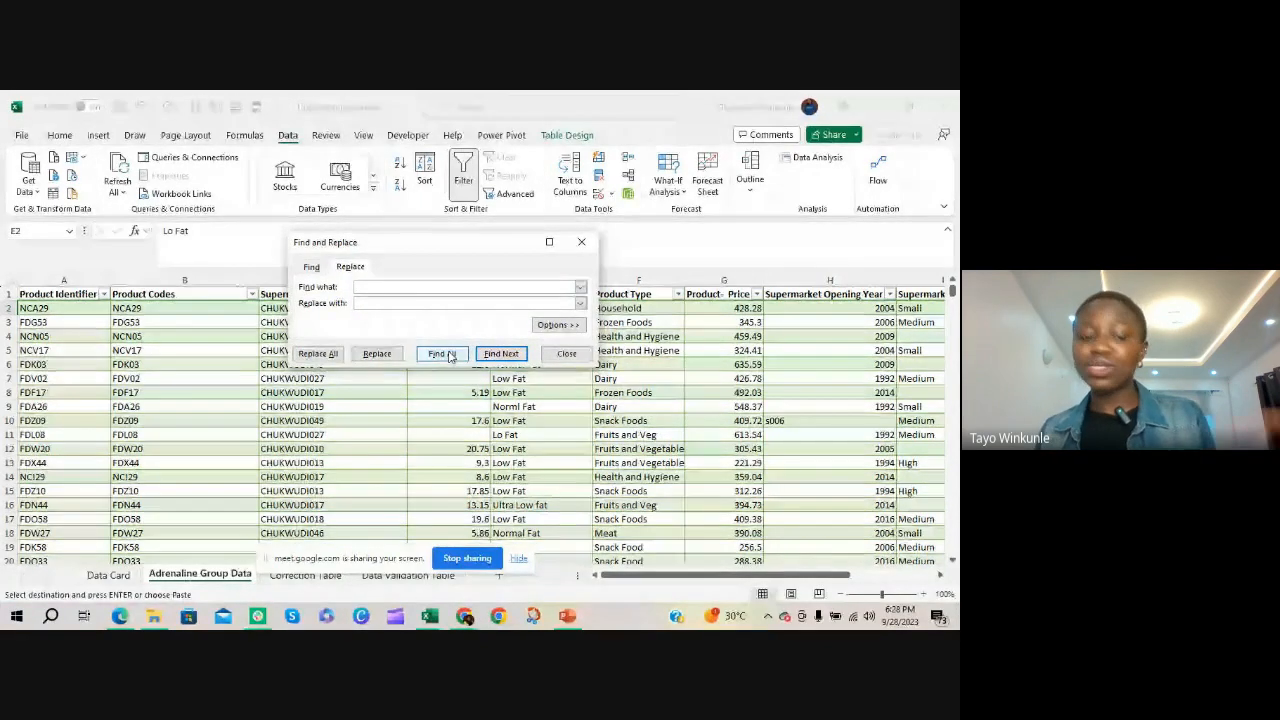
key(ctrl+v)
click(429, 306)
text(Low)
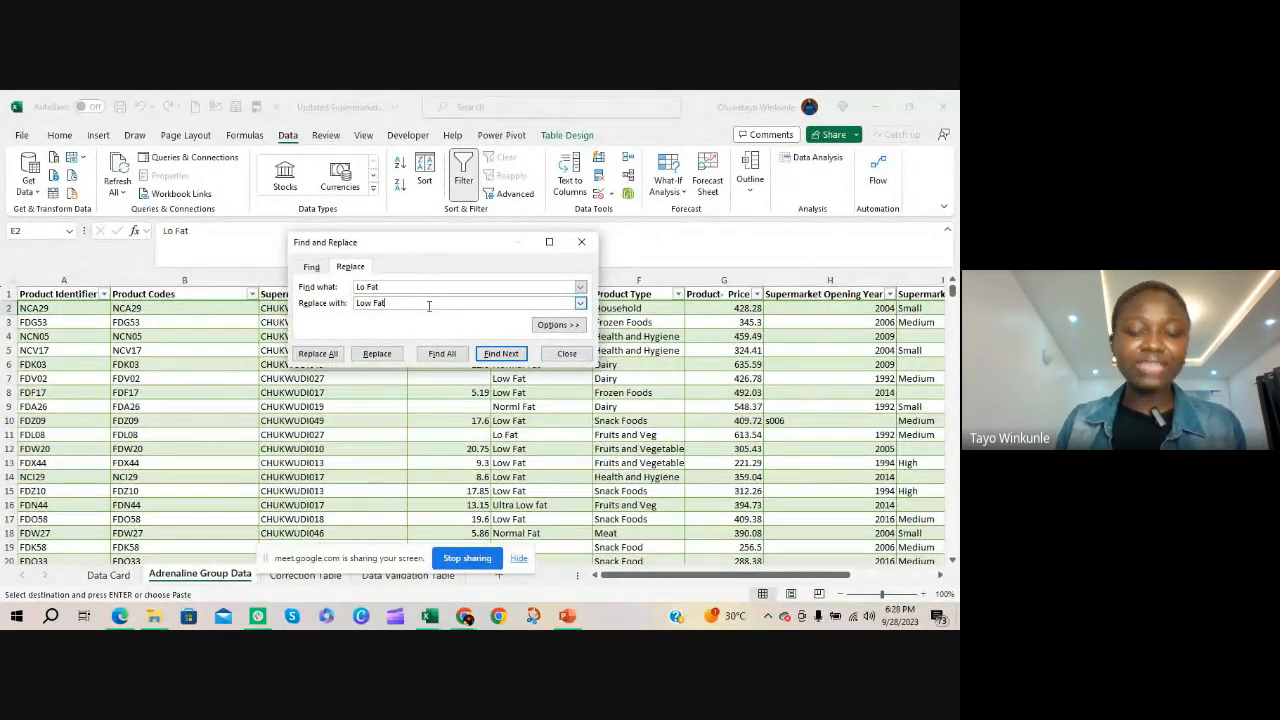
text( Fat)
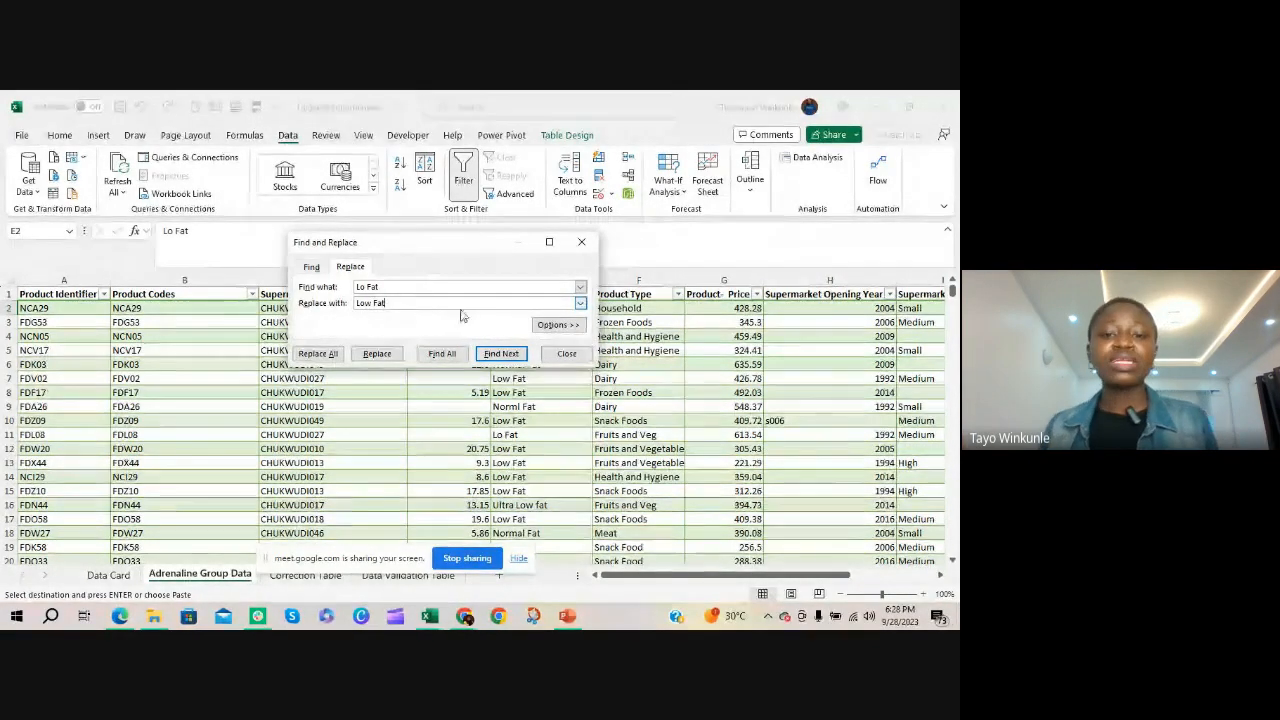
click(318, 354)
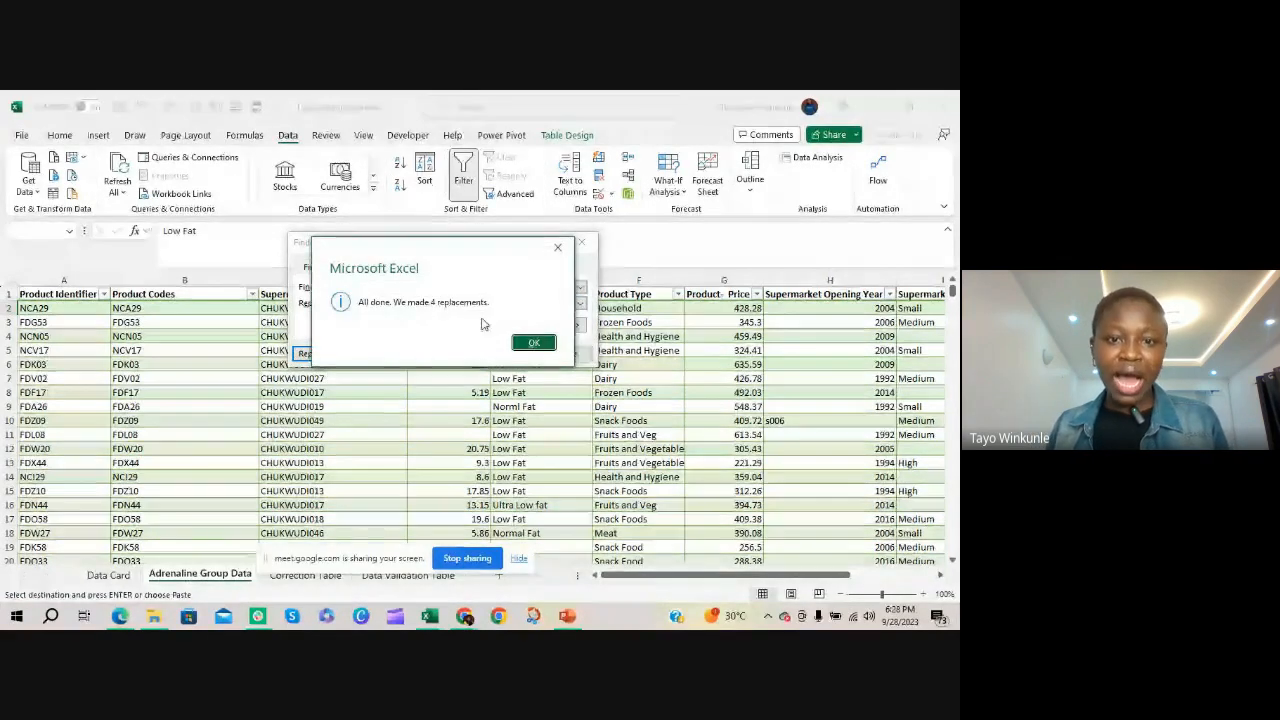
click(535, 345)
click(563, 355)
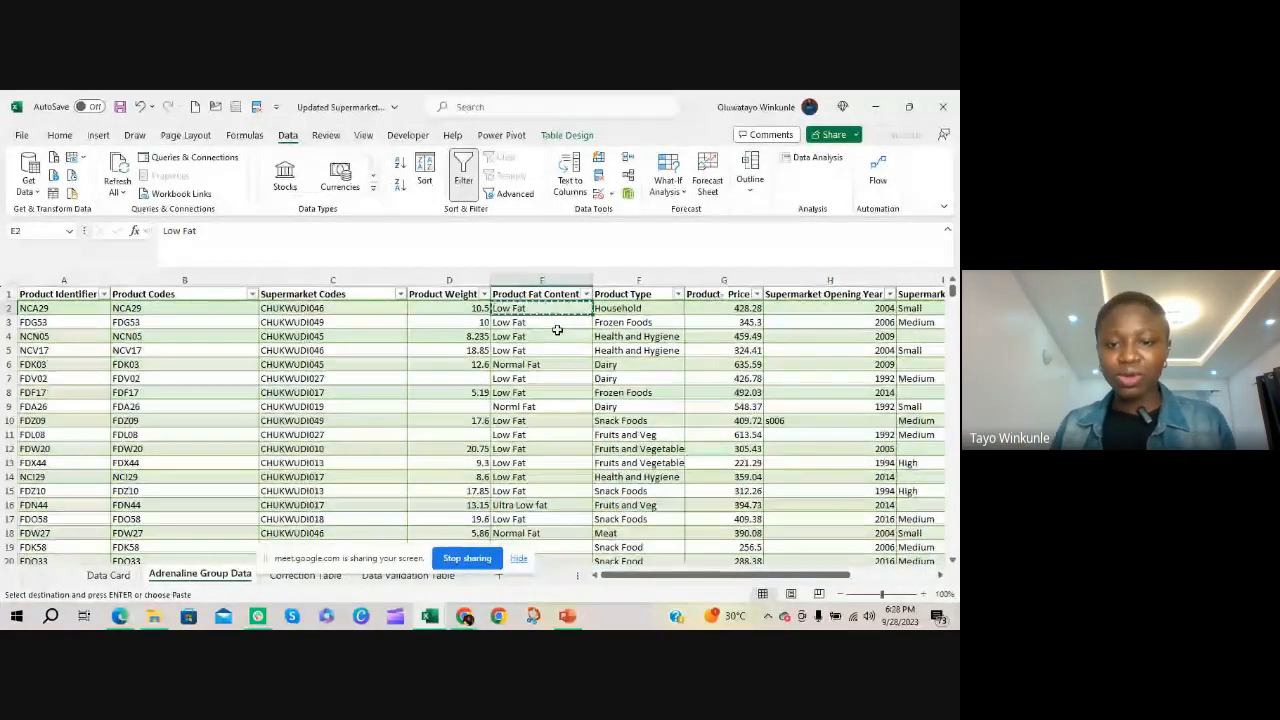
Filter the Product Fat Content column to show only the variants L, L Fat, Low Ft and Lw Fat
click(585, 294)
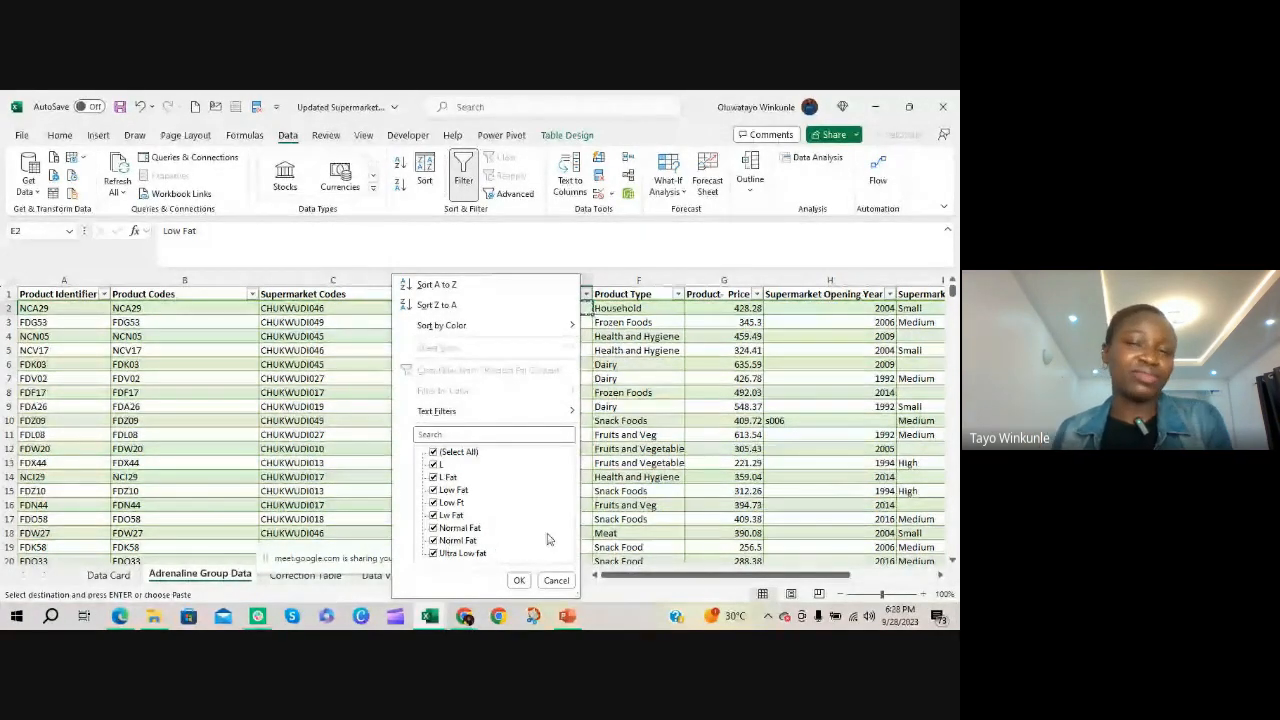
click(556, 580)
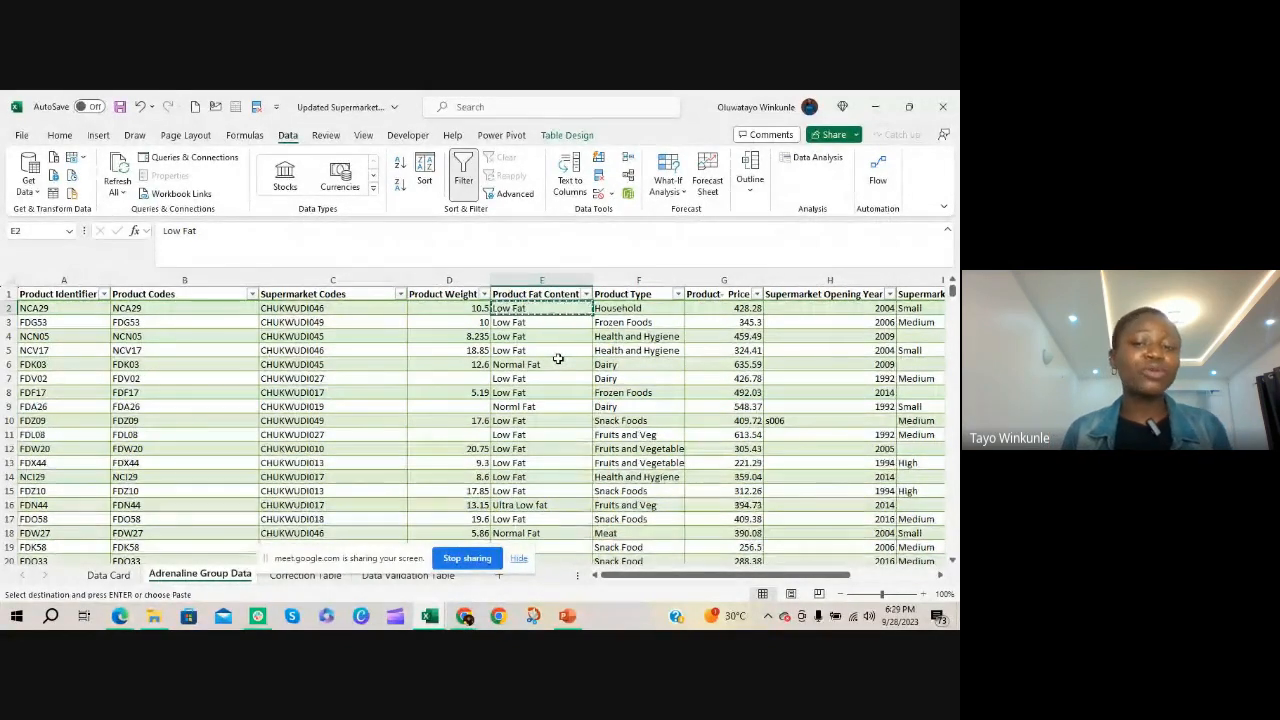
click(587, 294)
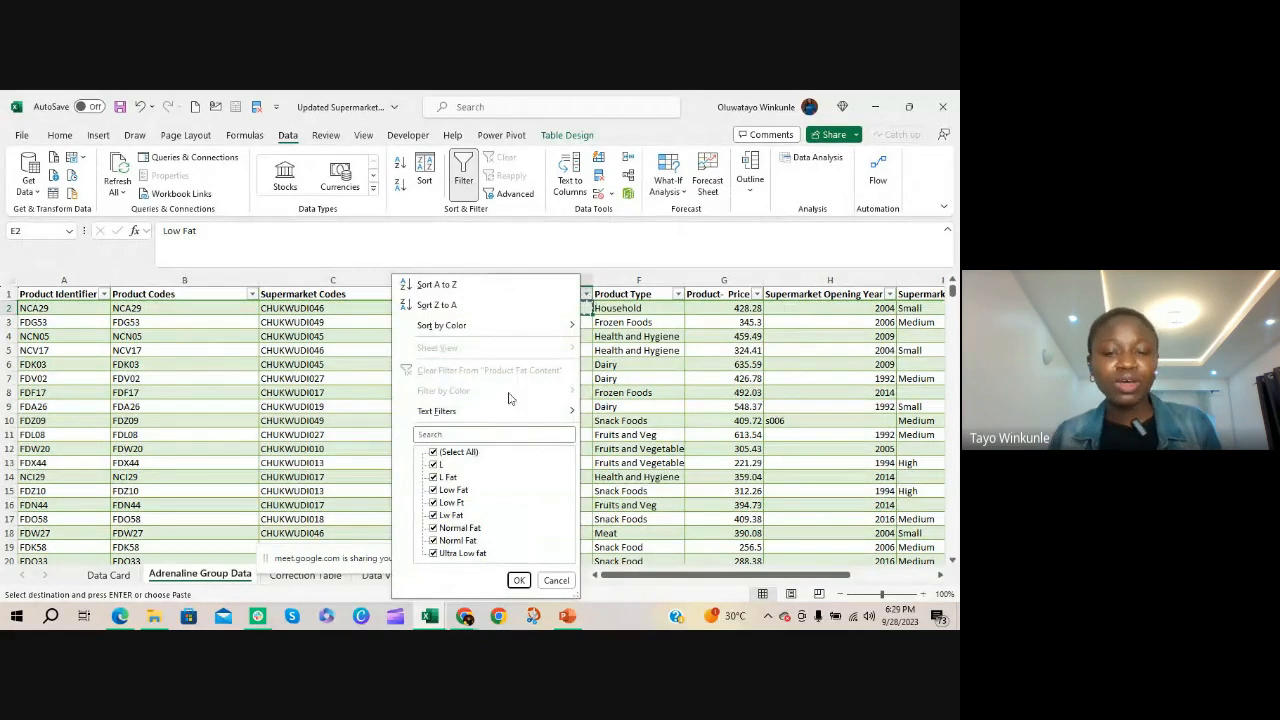
click(435, 453)
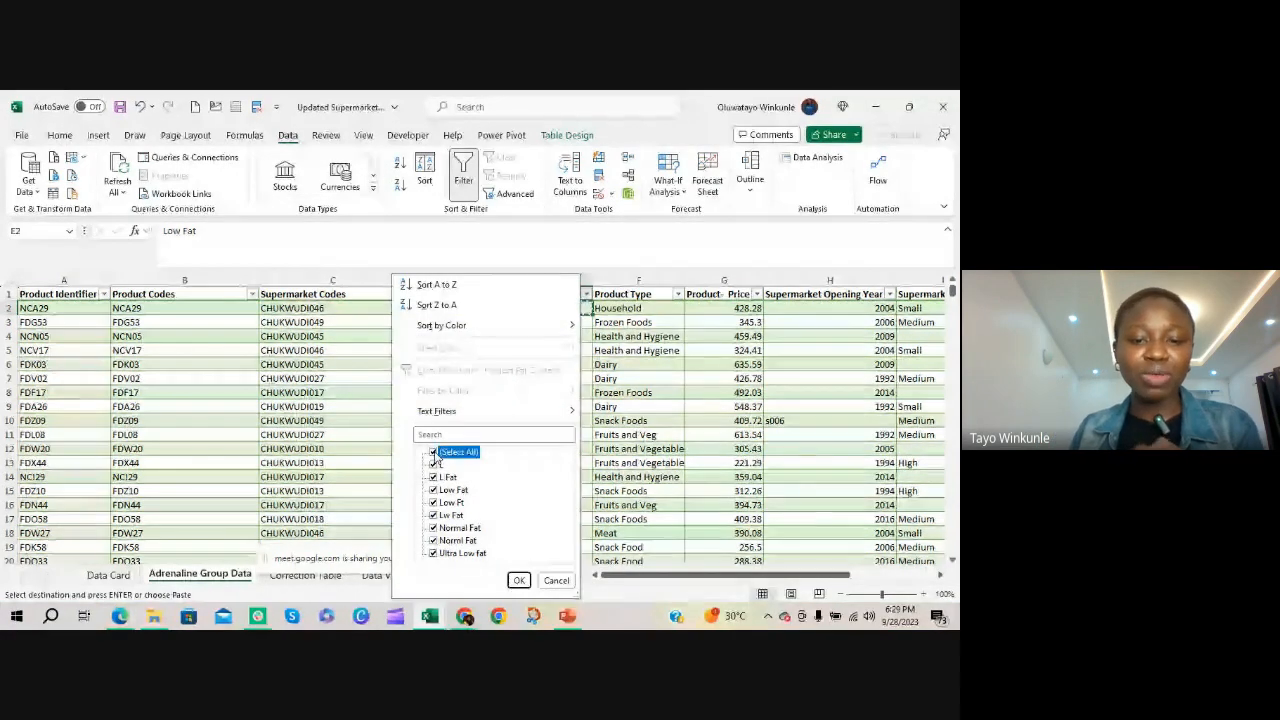
click(434, 464)
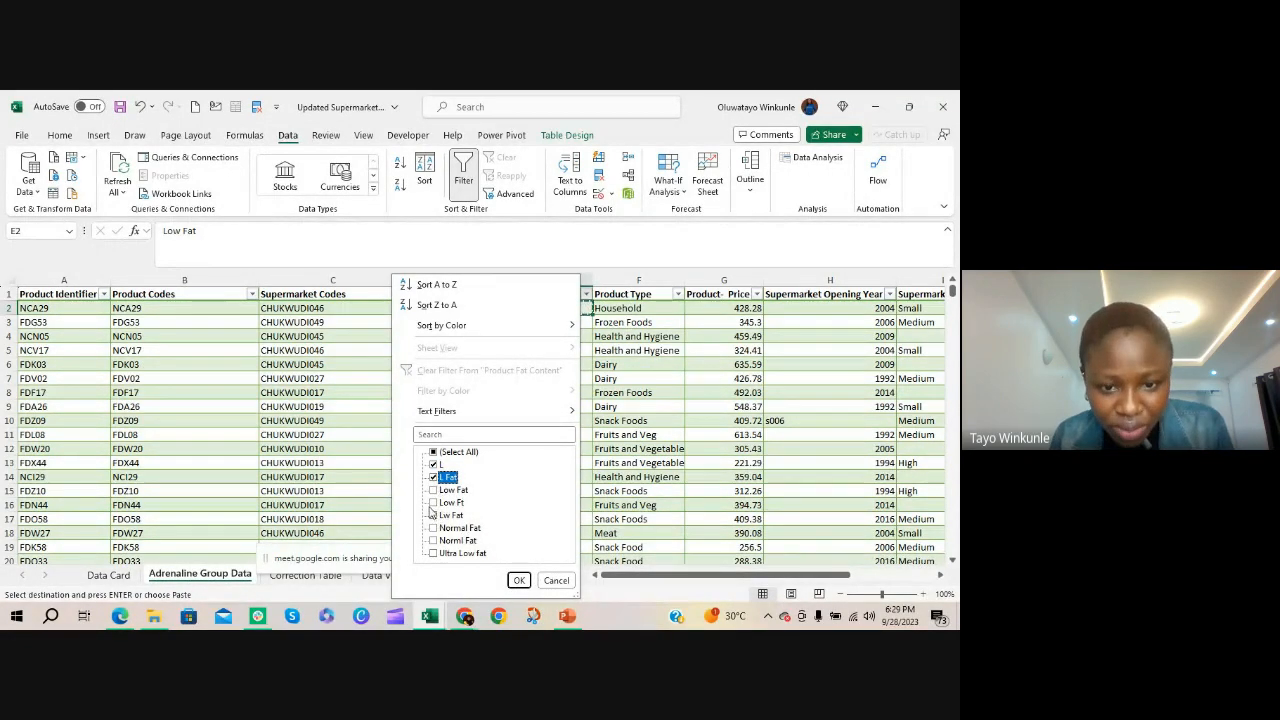
click(433, 502)
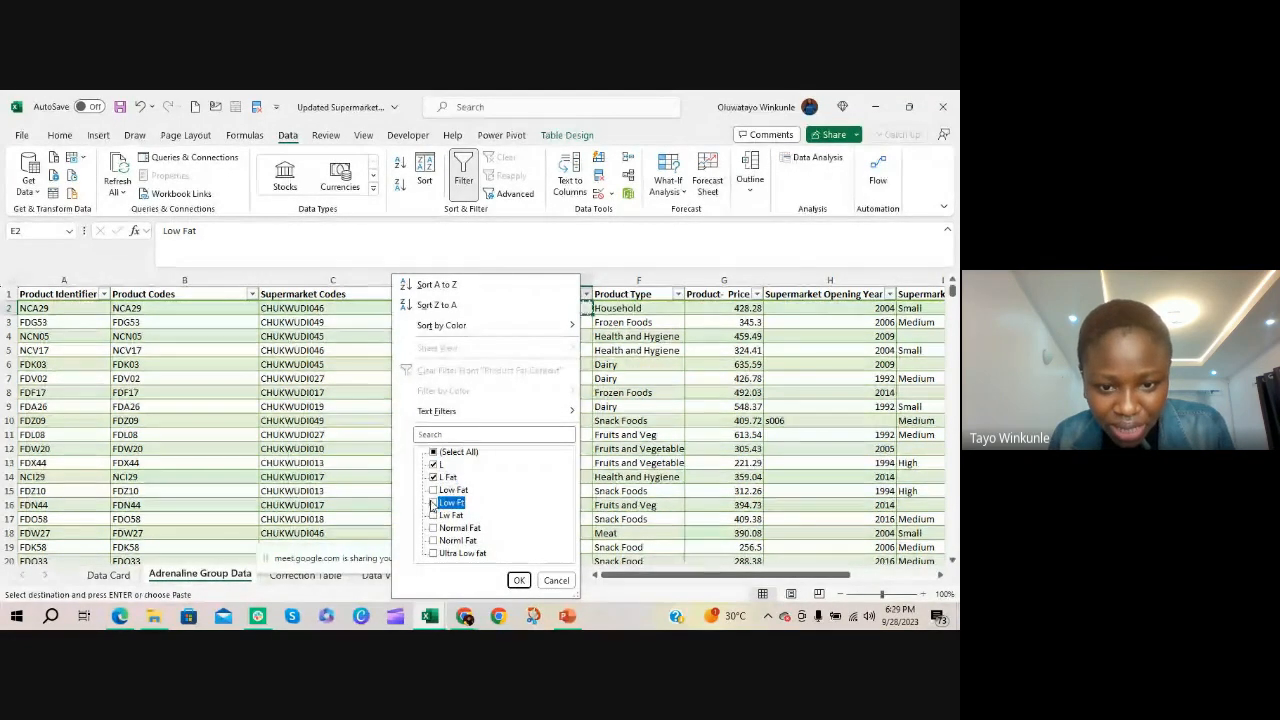
click(519, 580)
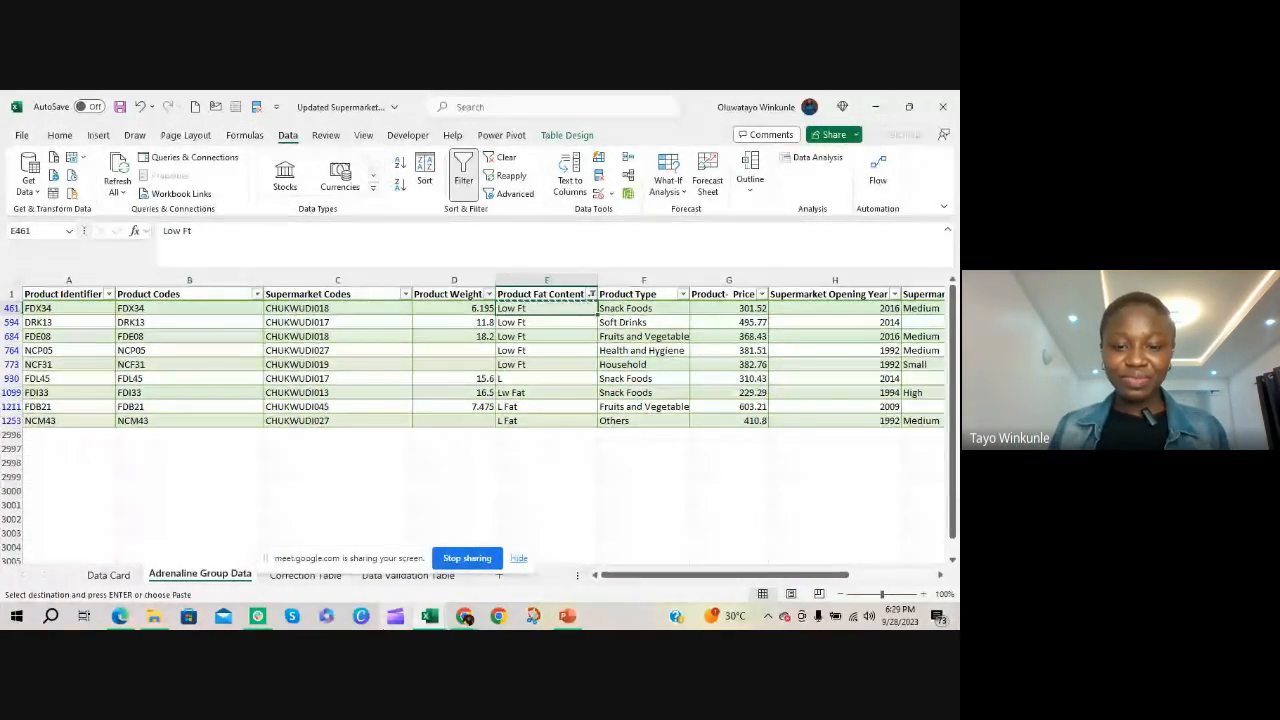
Switch to the Google Meet window to check the call's raised hands and messages, and return to Excel
mouse_move(464, 615)
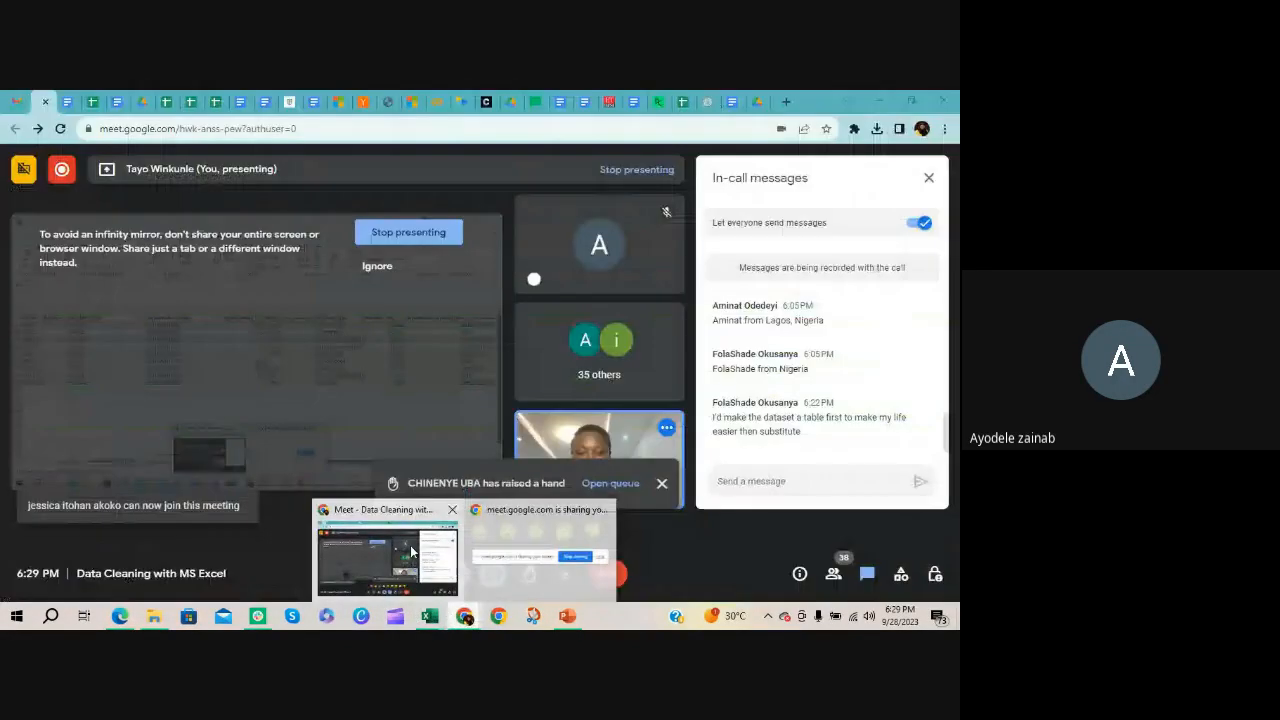
click(411, 551)
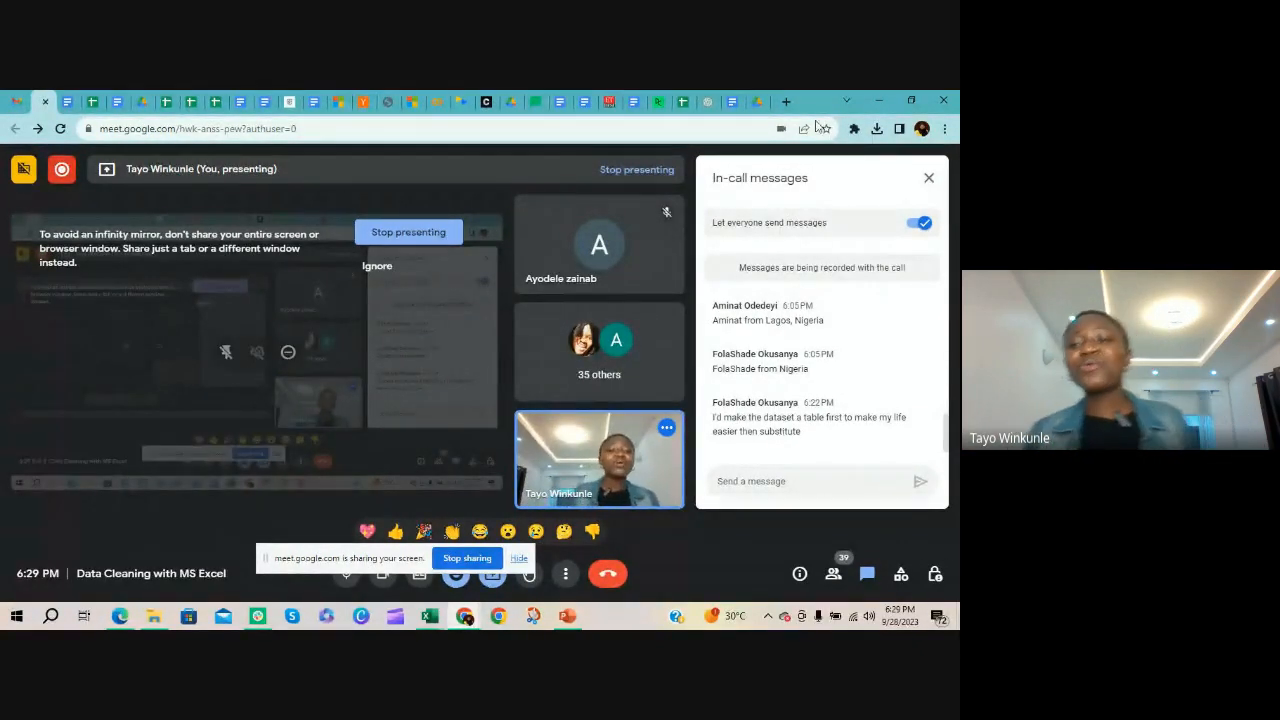
click(877, 100)
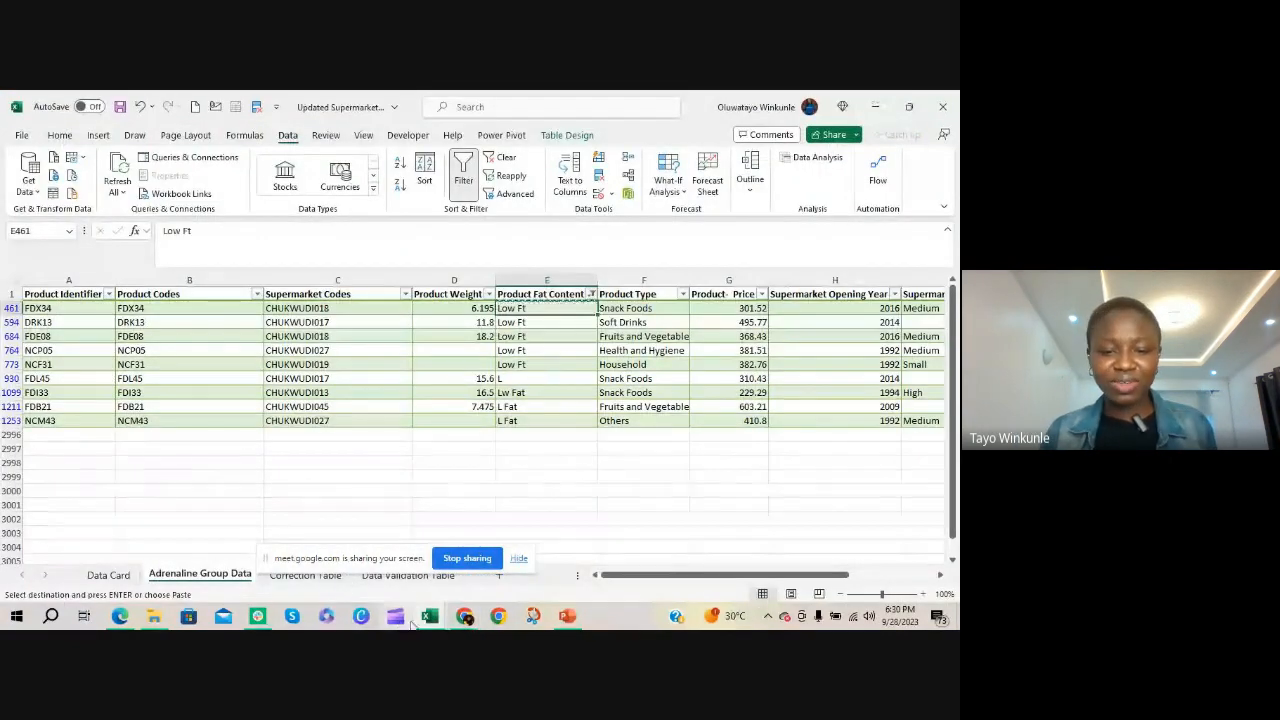
mouse_move(468, 620)
click(387, 540)
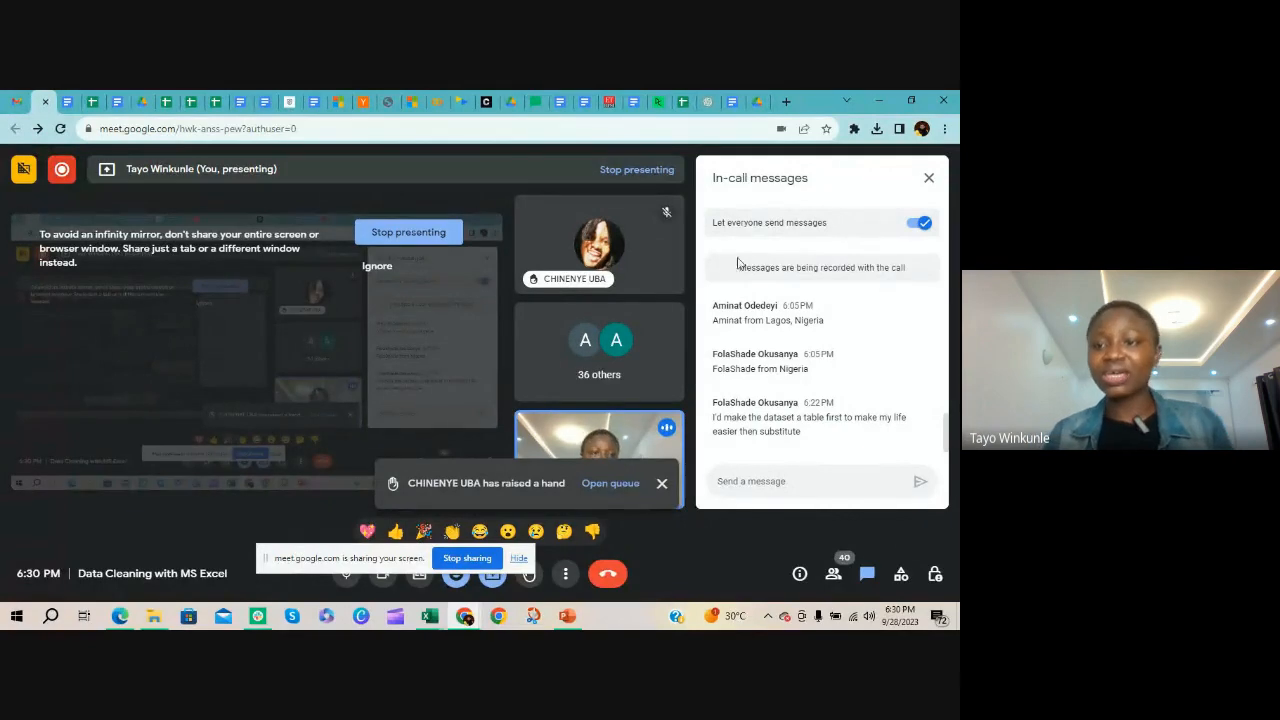
click(889, 102)
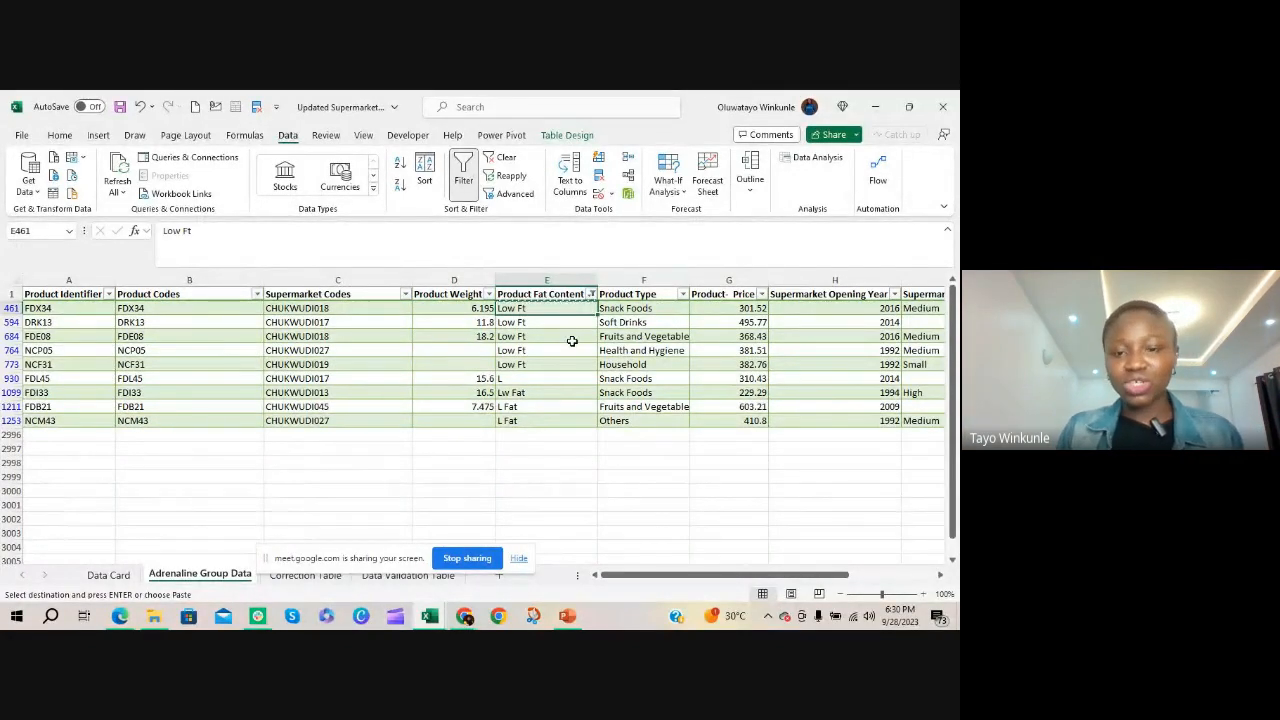
Undo the Product Fat Content filter and the replacement of Lo Fat with Low Fat
key(ctrl+z)
scroll(548, 455, up, 9)
drag(953, 326, 959, 263)
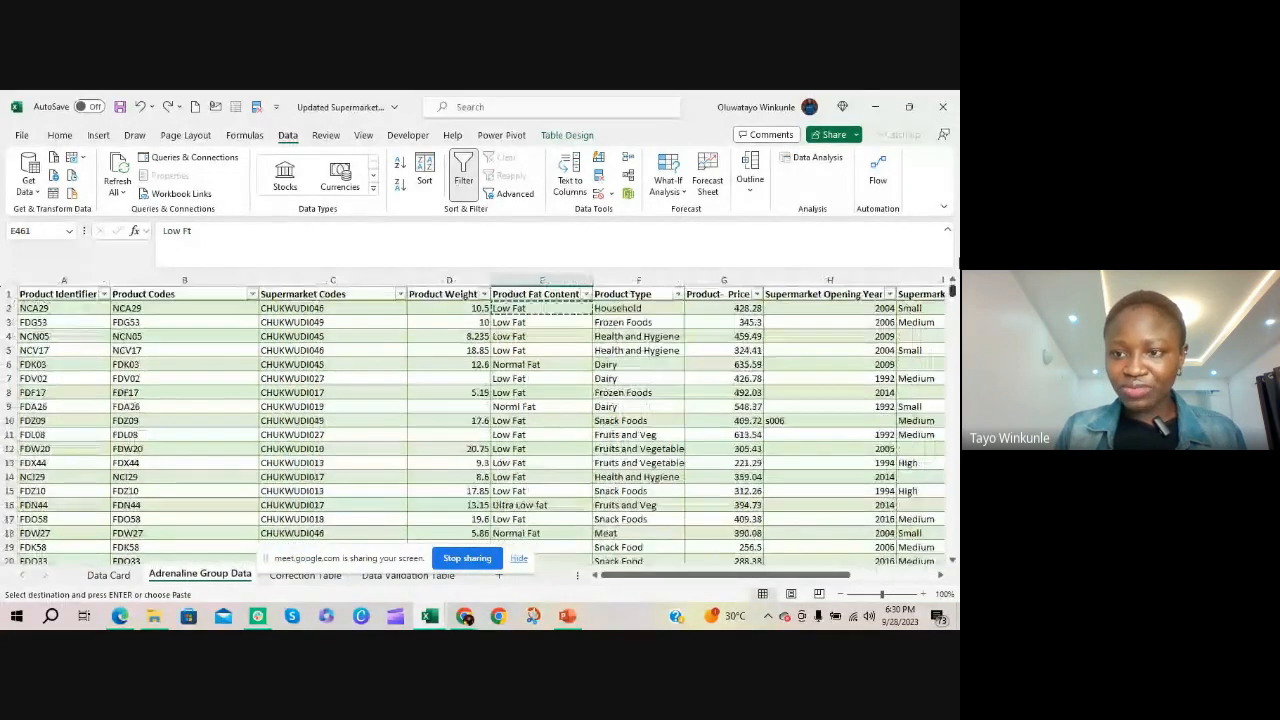
key(ctrl+z)
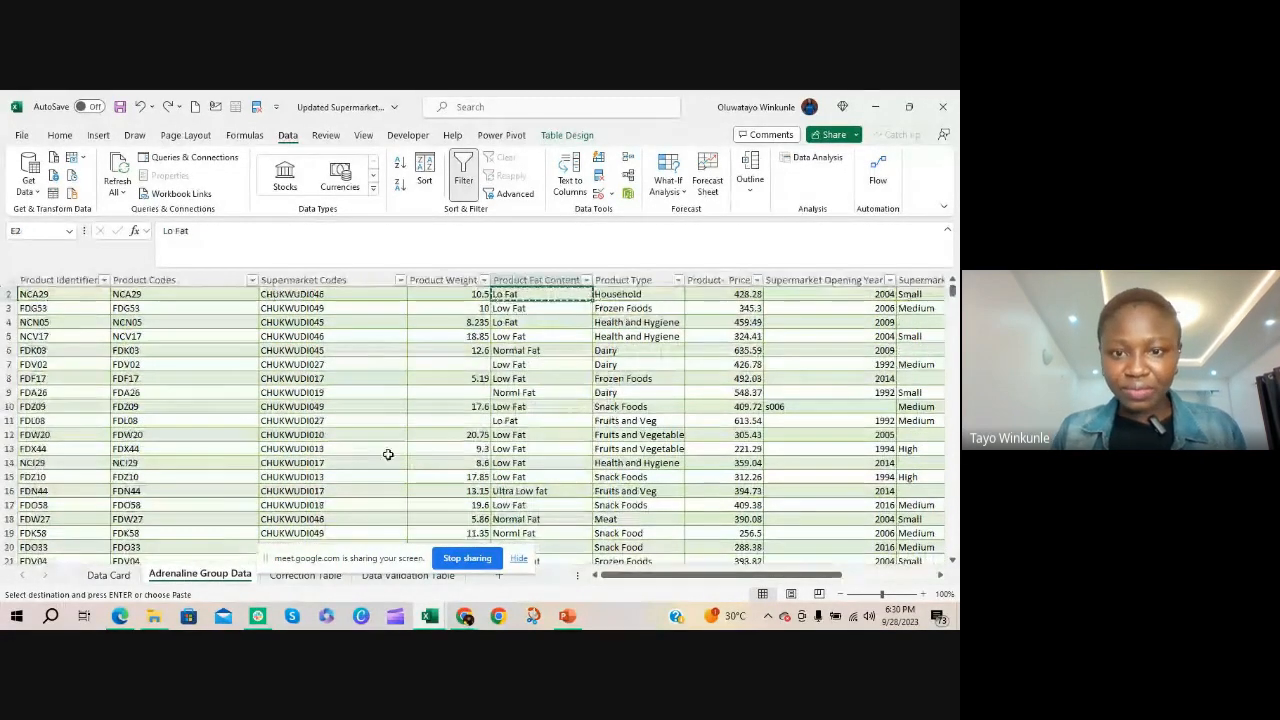
click(518, 336)
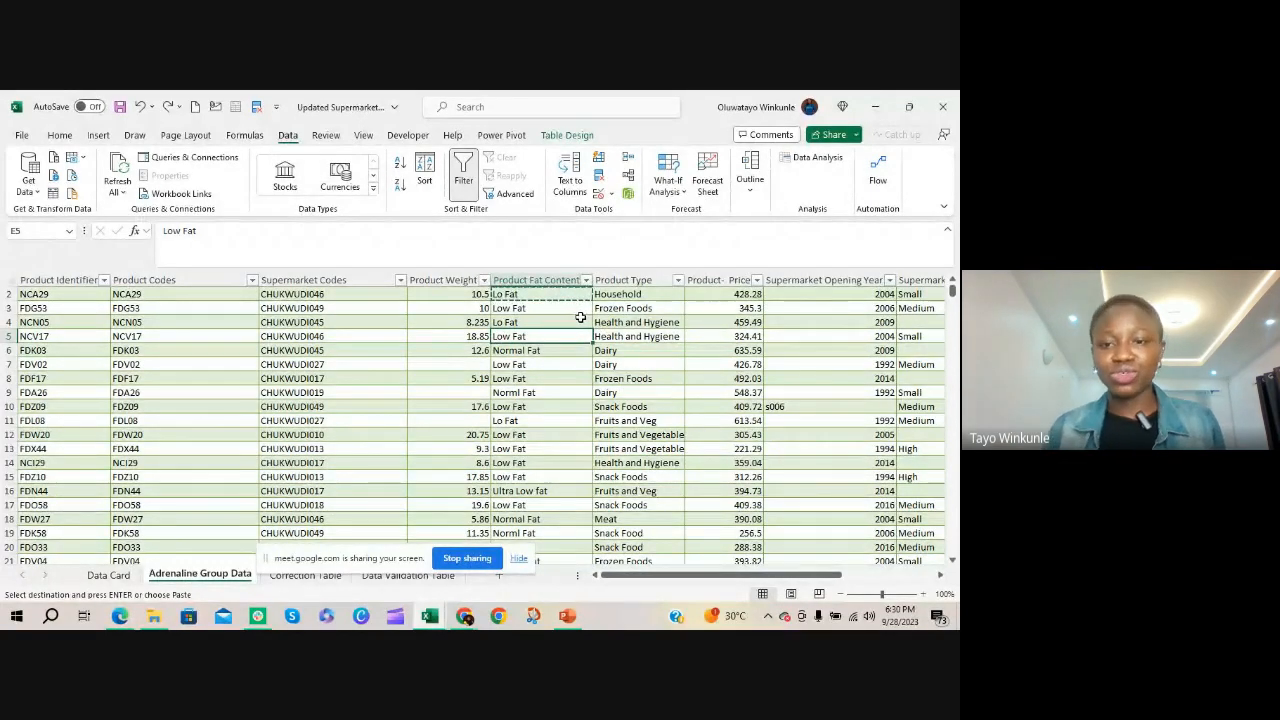
scroll(580, 317, up, 1)
click(614, 281)
right_click(614, 282)
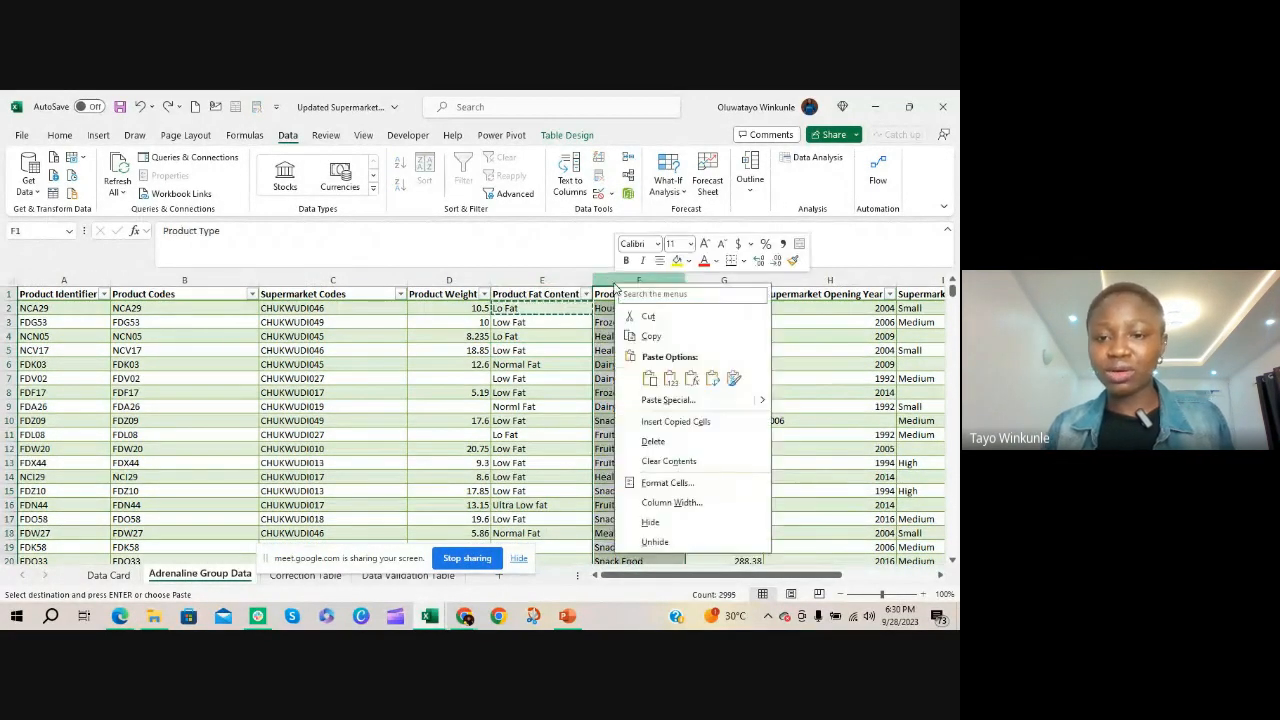
key(Escape)
click(543, 336)
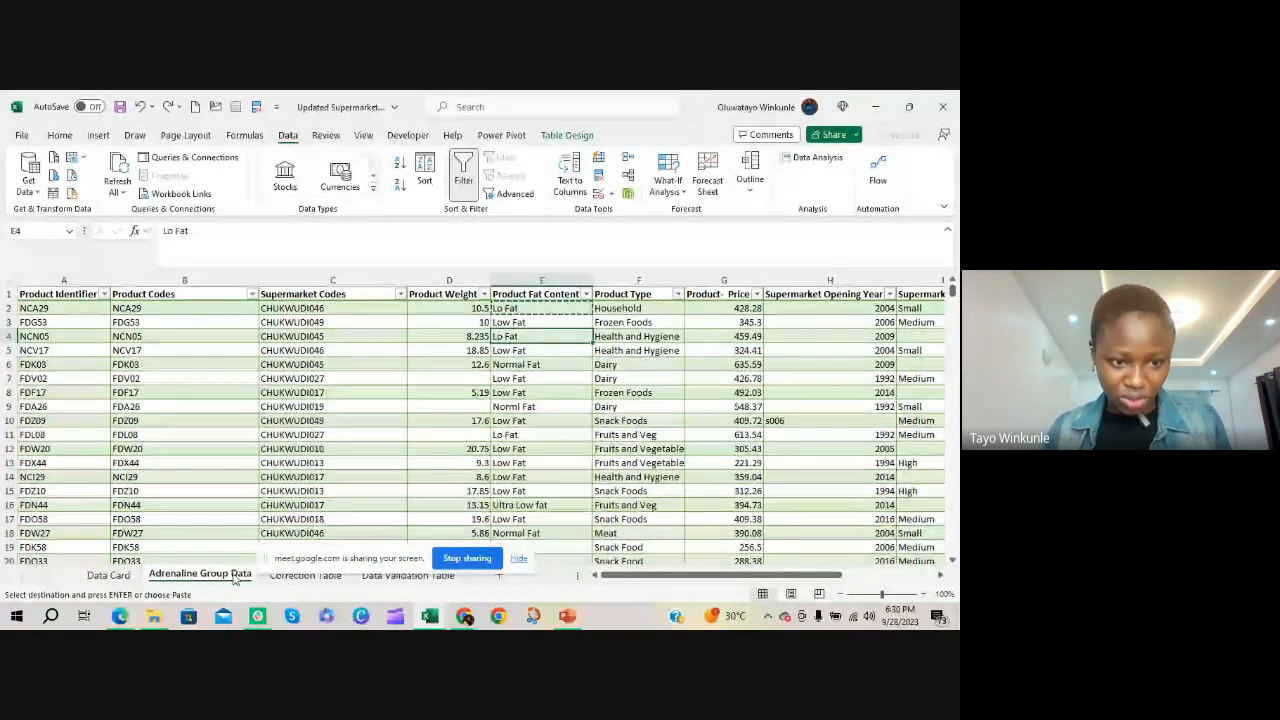
Paste the Lo Fat value copied from E2 into cell L8, just beyond the Product Supermarket Sales column
drag(790, 576, 957, 574)
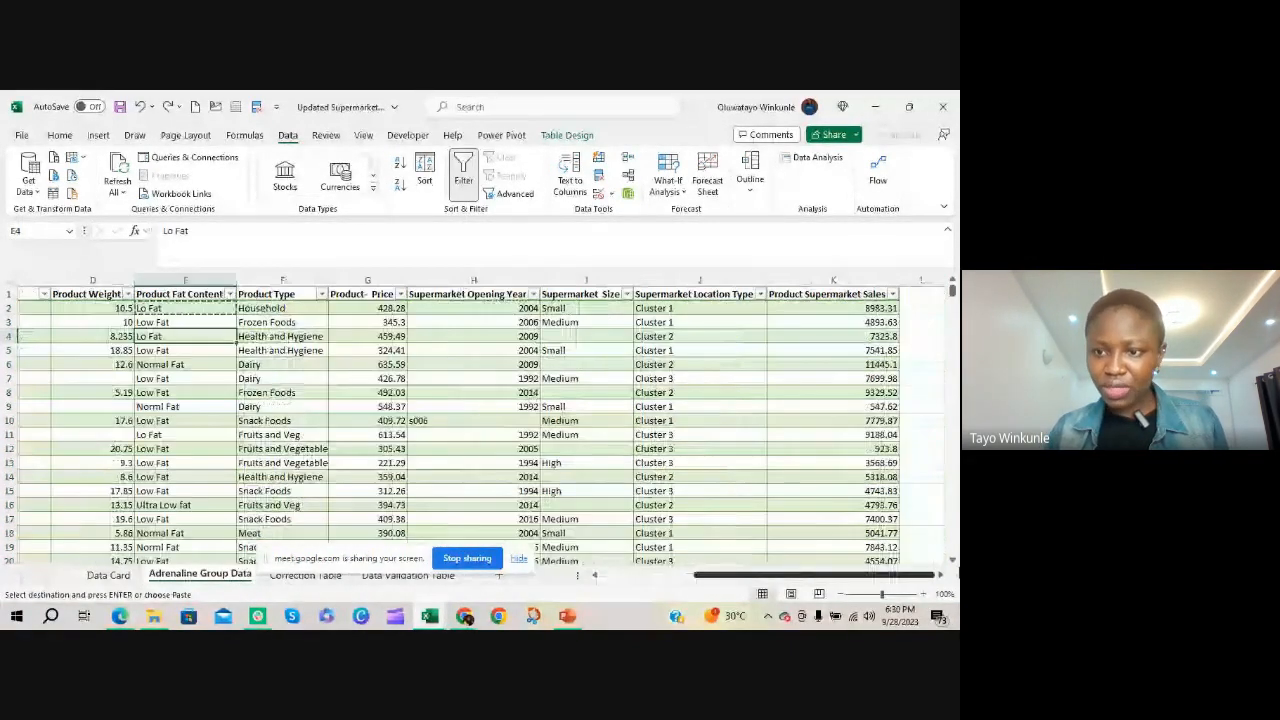
click(920, 392)
text(Lo Fat)
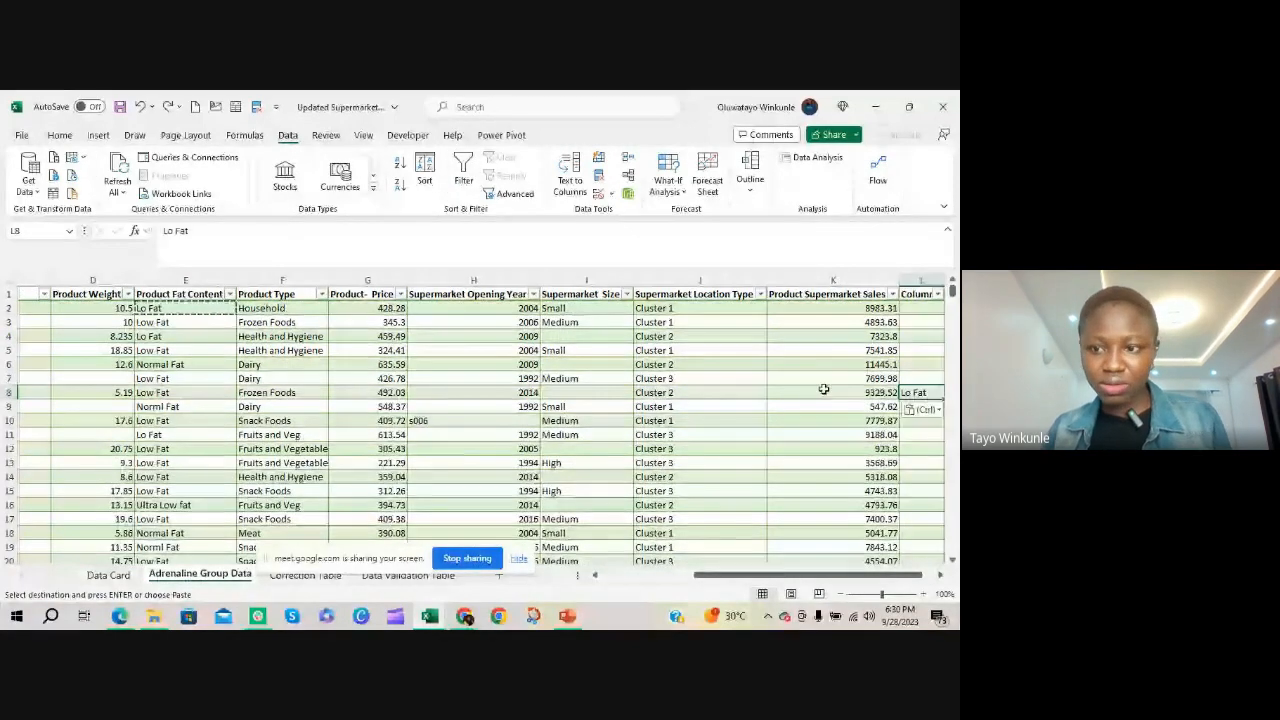
Delete the extra column L that holds the pasted Lo Fat value beside Product Supermarket Sales
click(920, 490)
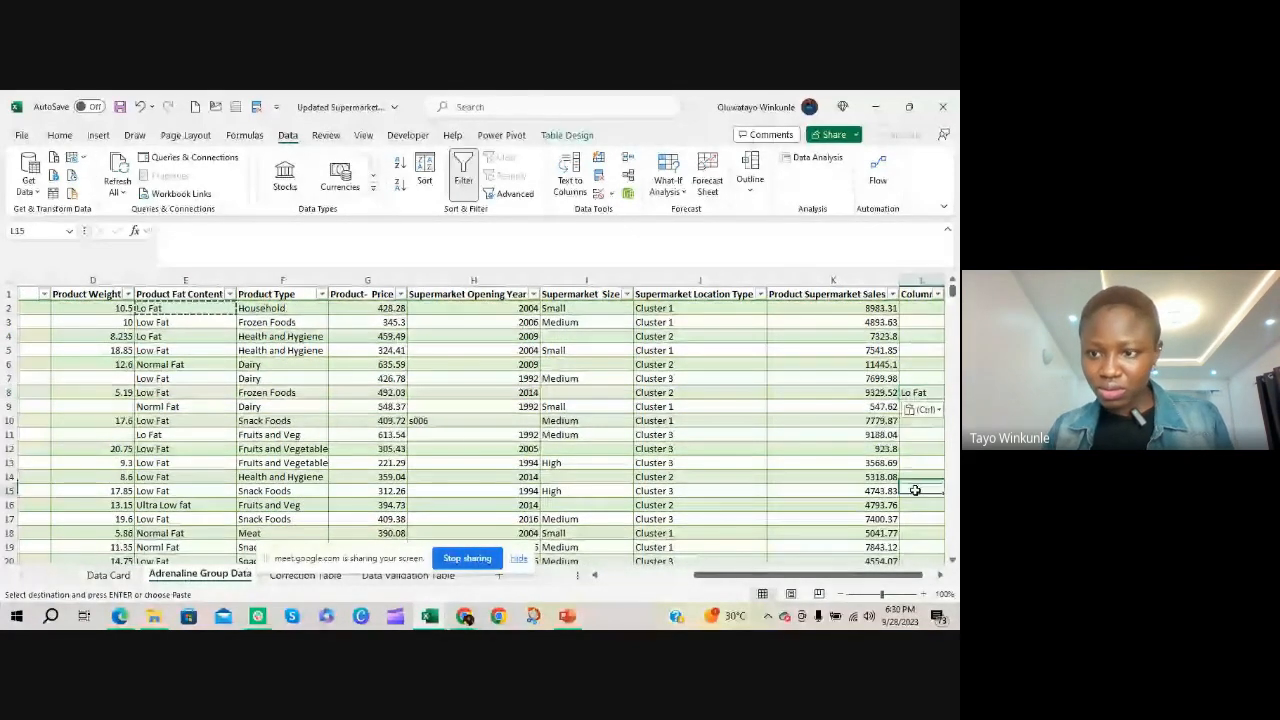
click(922, 286)
right_click(927, 290)
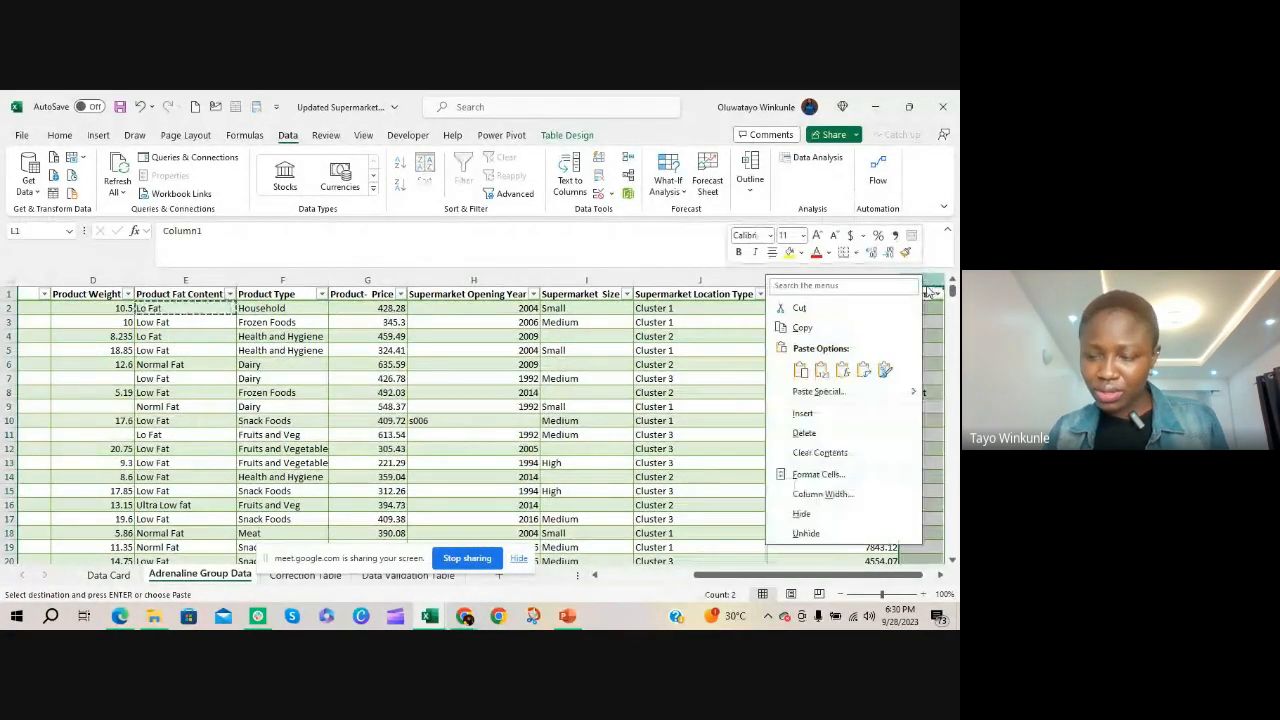
click(804, 432)
Insert a blank column between Product Fat Content and Product Type
drag(717, 577, 592, 582)
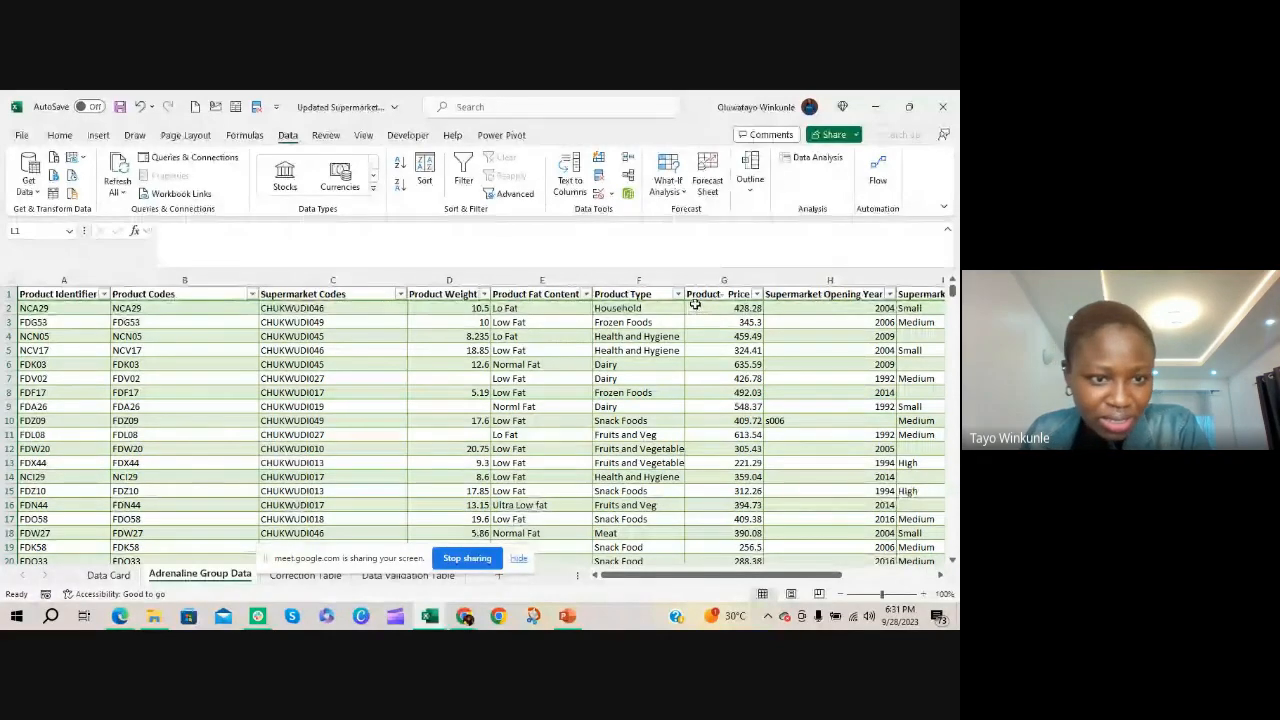
right_click(624, 281)
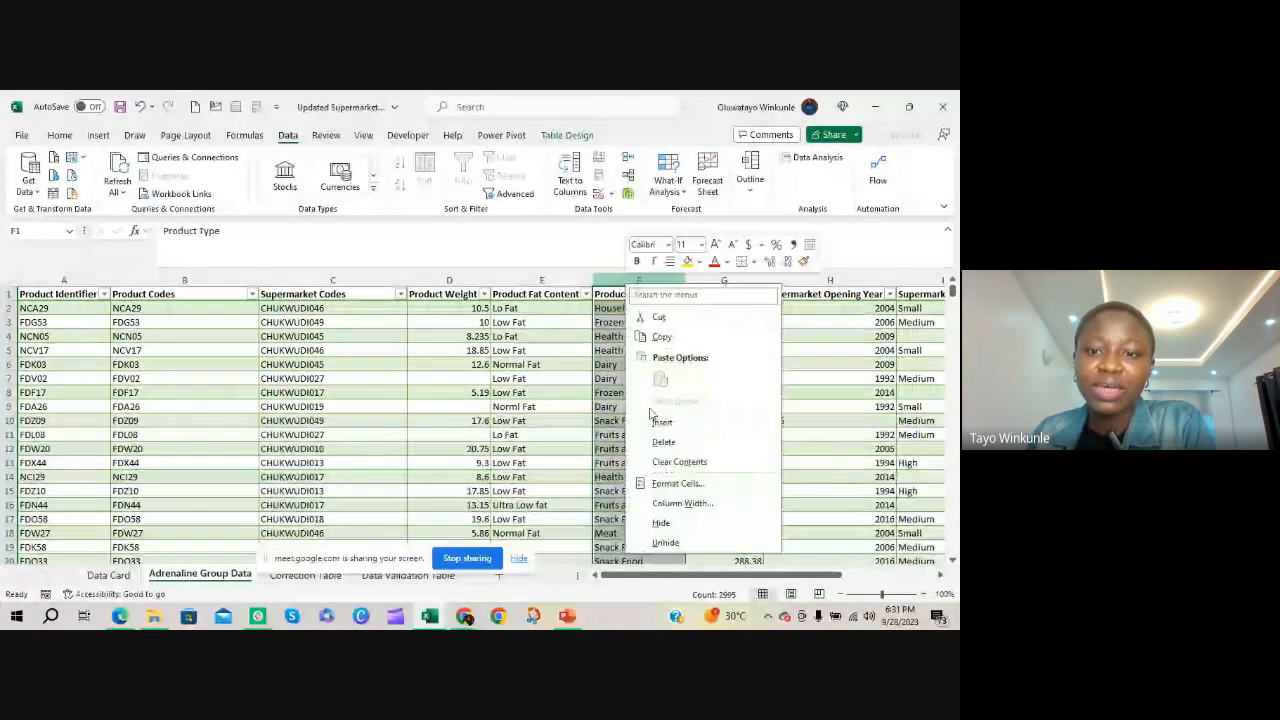
click(655, 424)
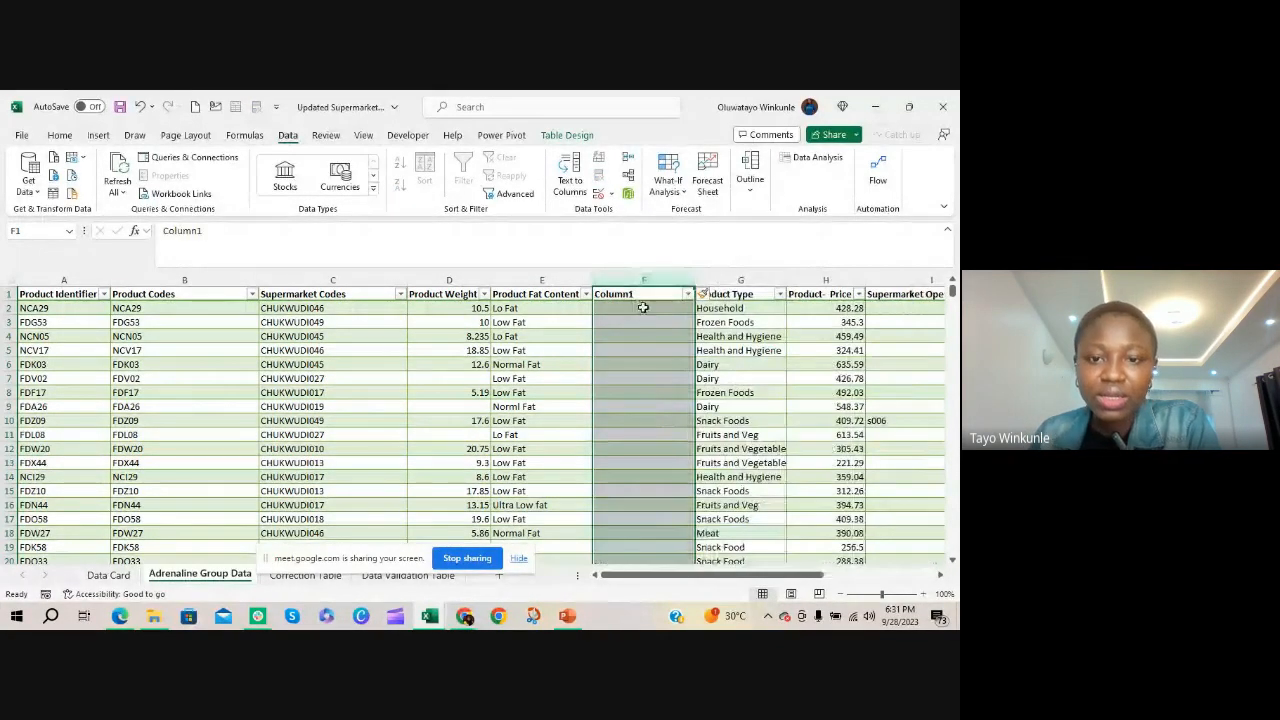
Enter =SUBSTITUTE(E2, "Lo Fat", "Low Fat") in F2 to fill the new column with corrected fat content values
click(640, 308)
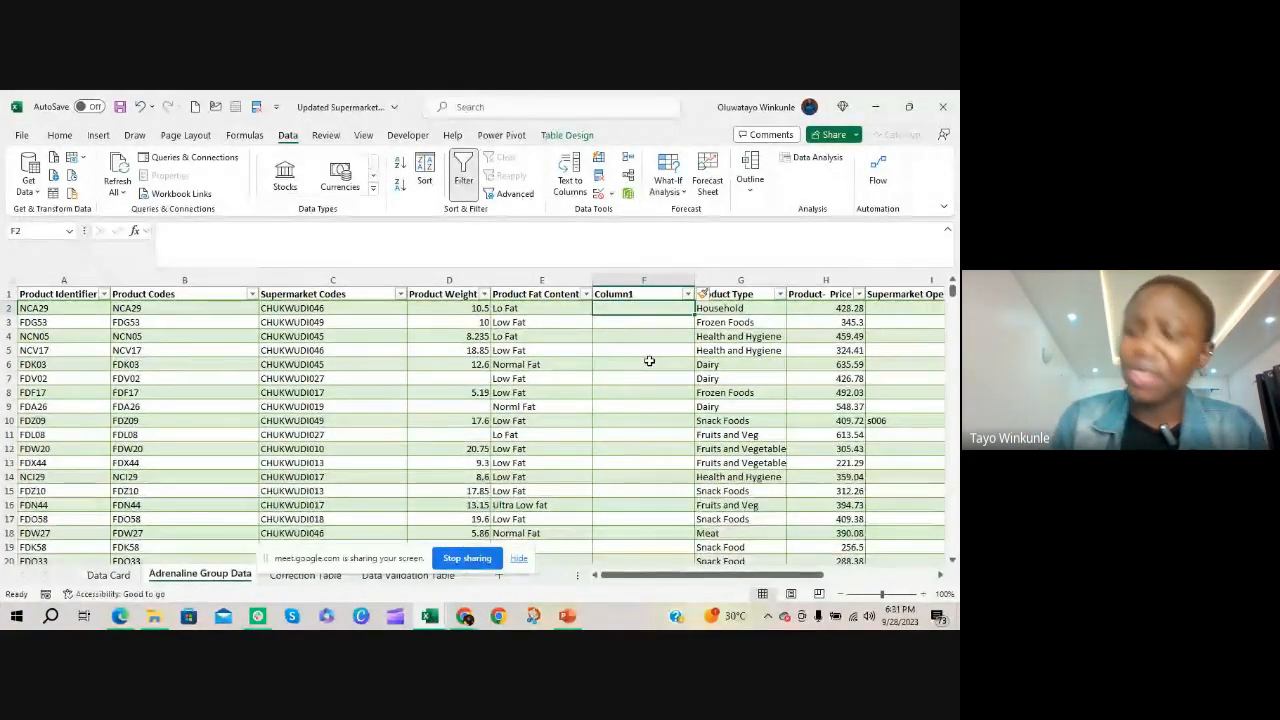
text(=subs)
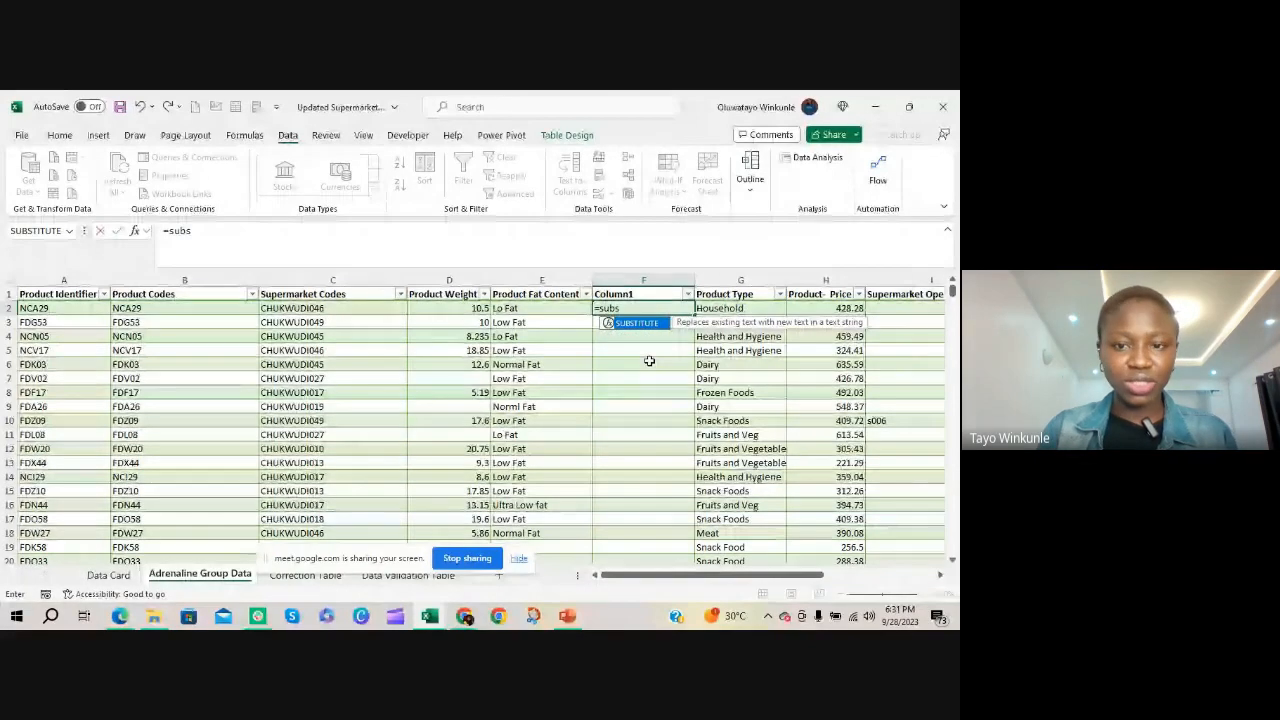
key(Tab)
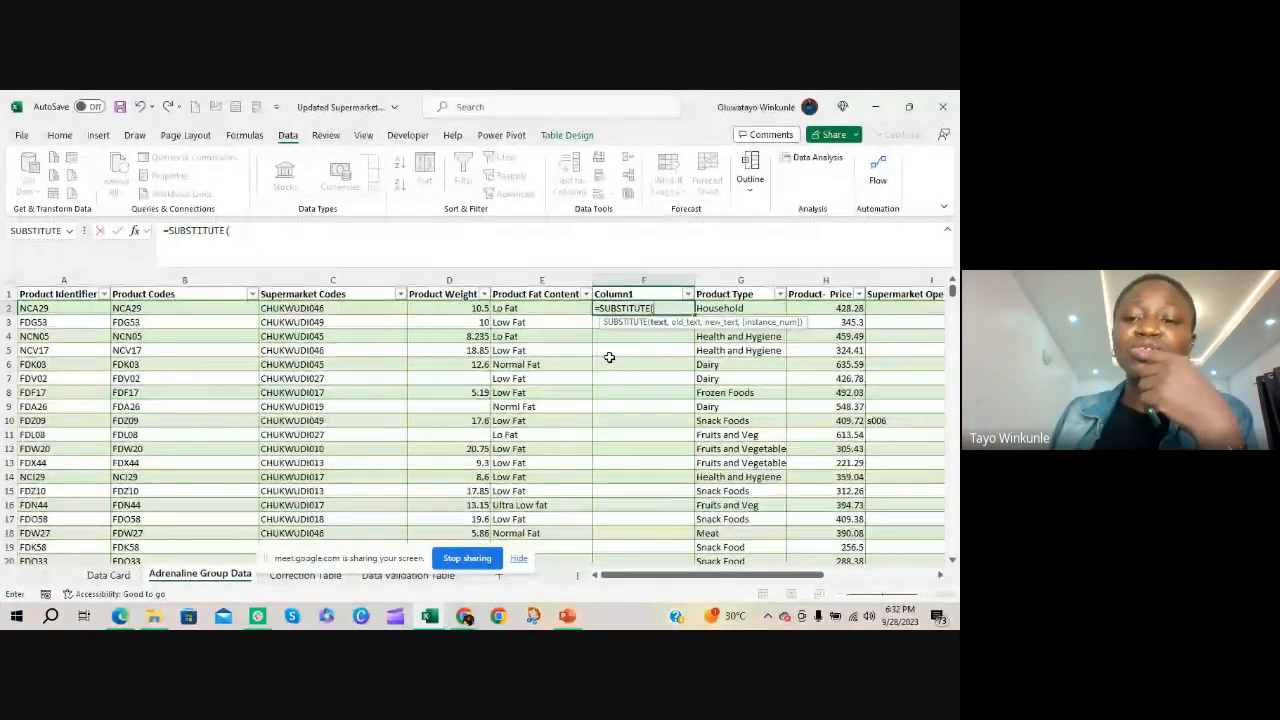
click(536, 309)
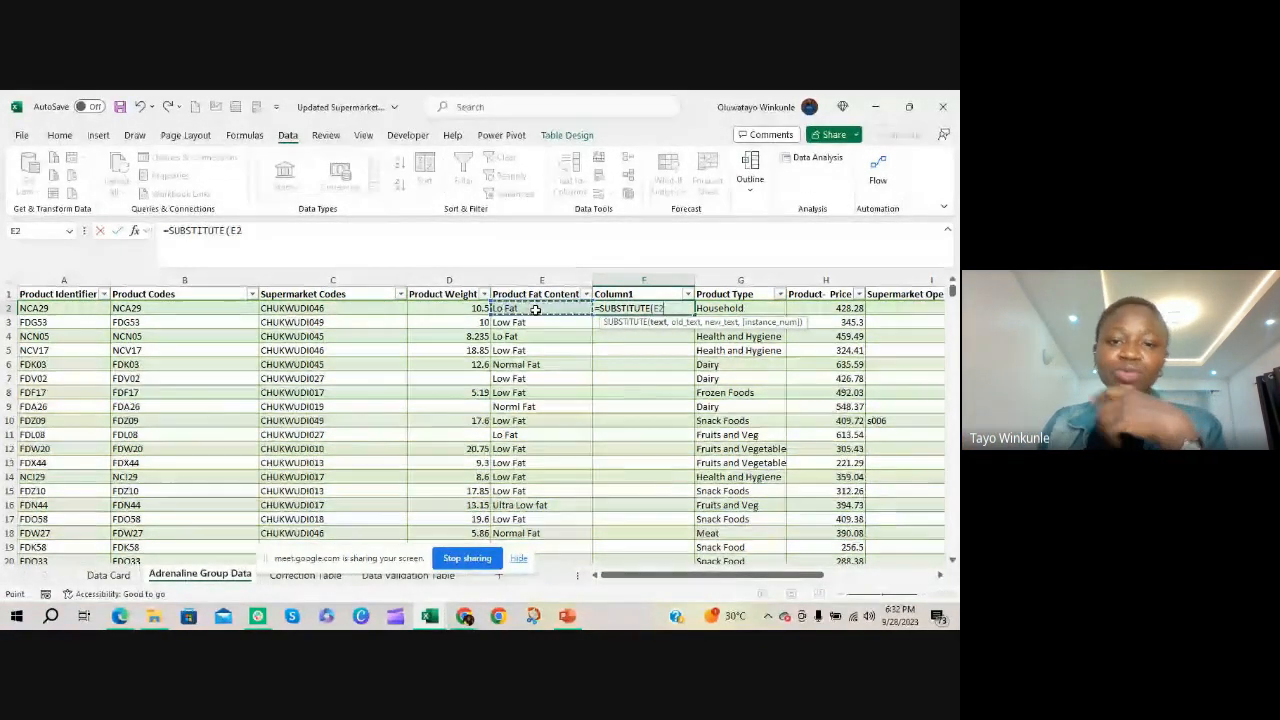
text(,)
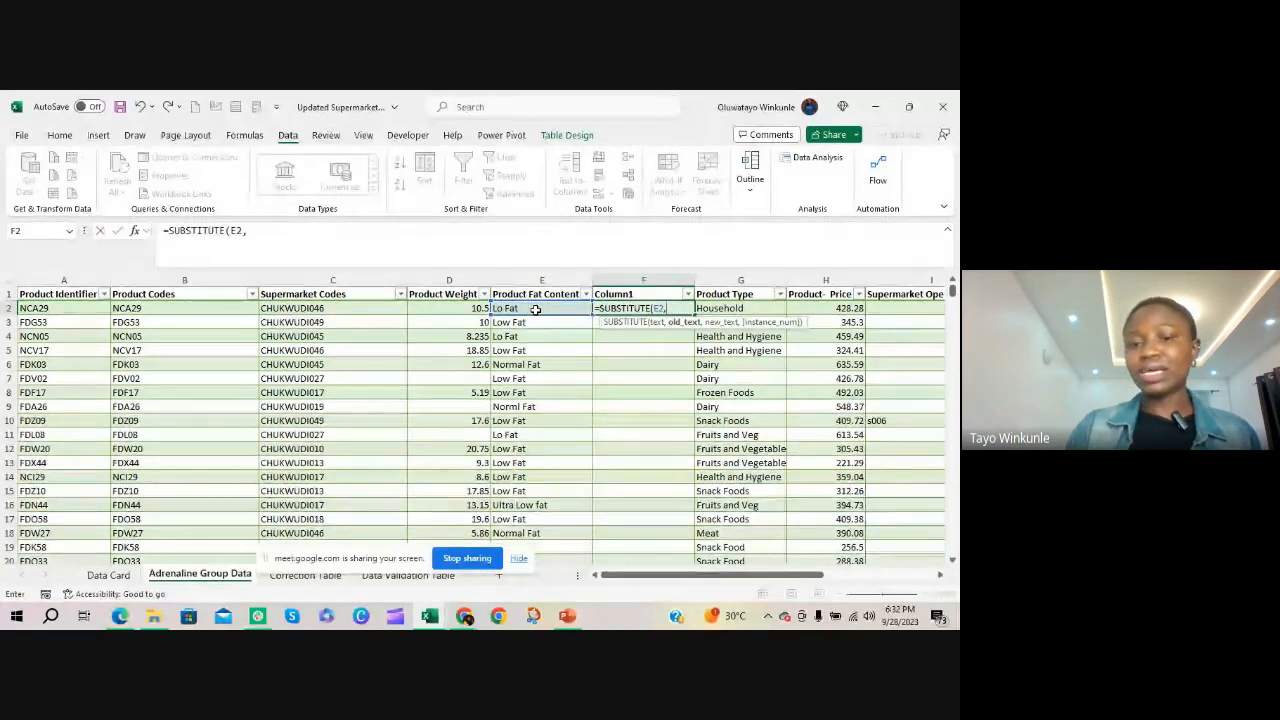
text( ")
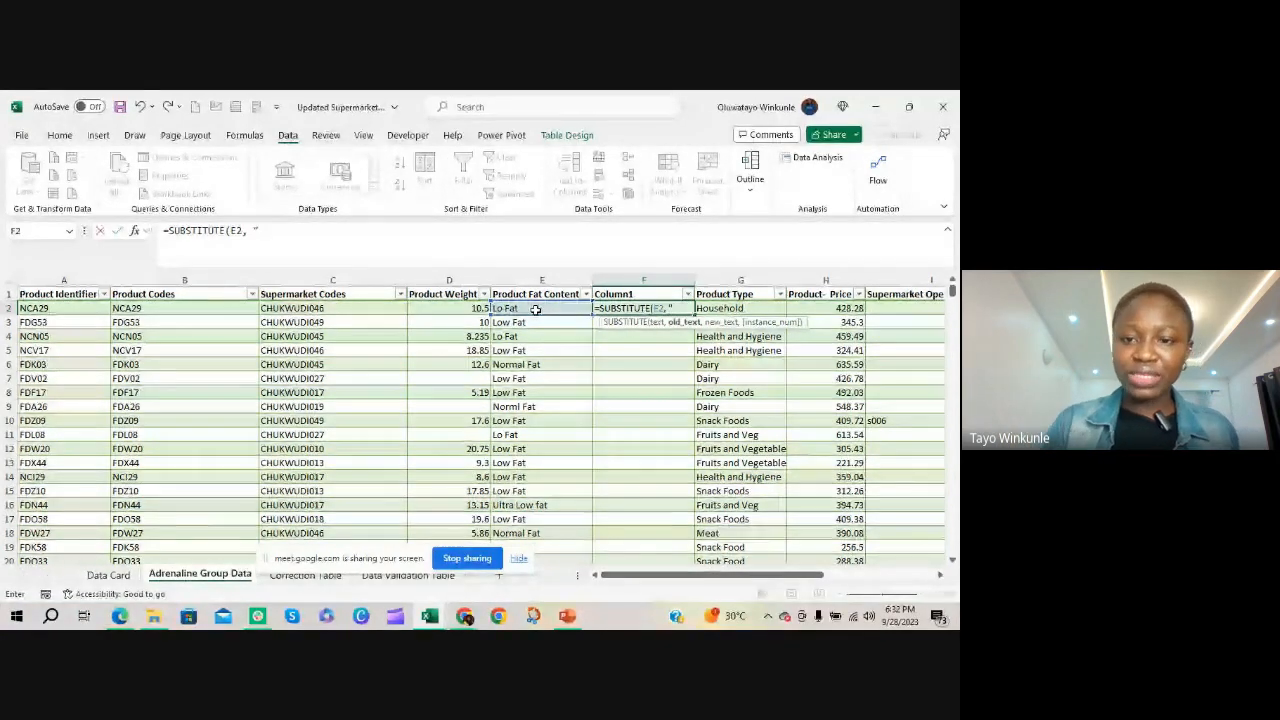
text(Lo Fat")
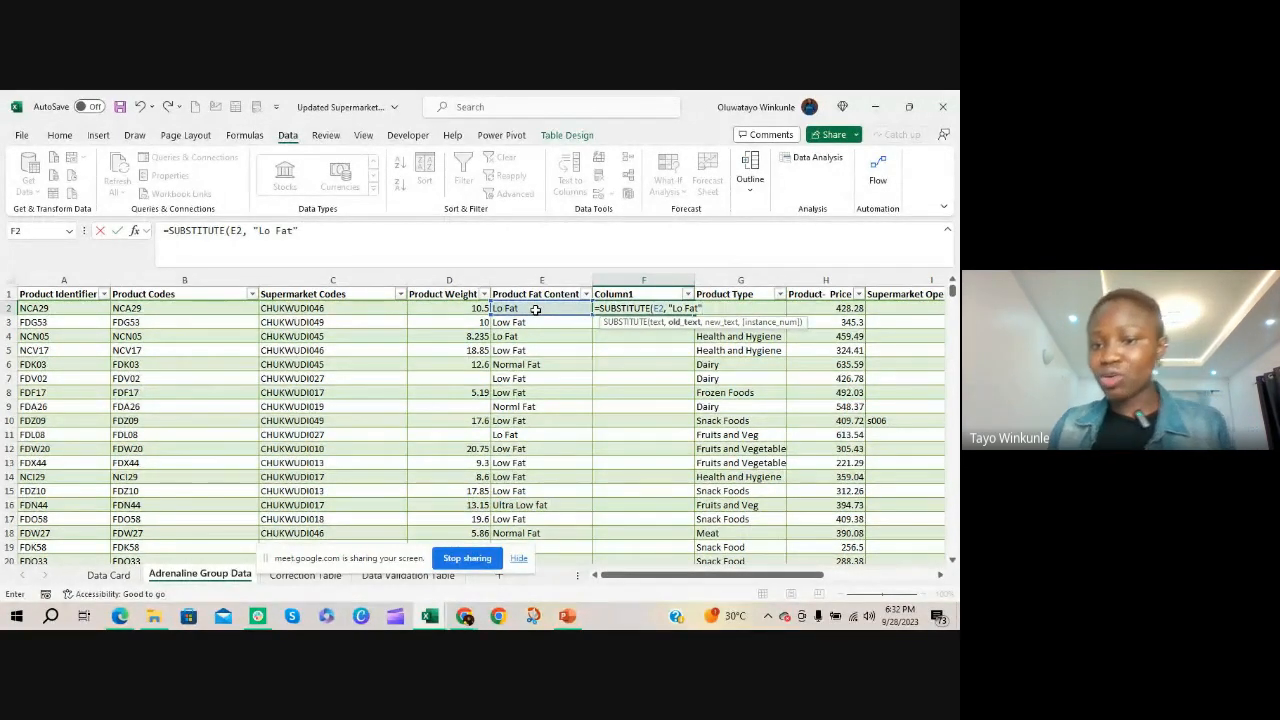
text(,)
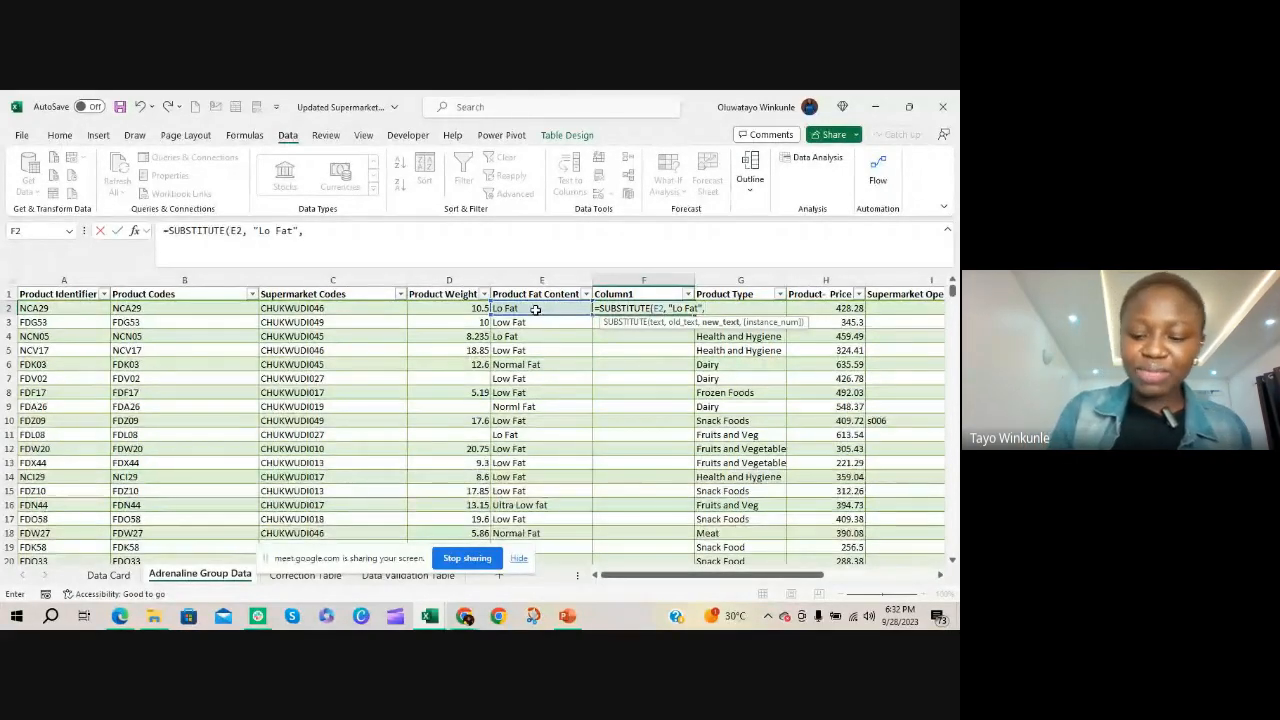
text( "Low Fat")
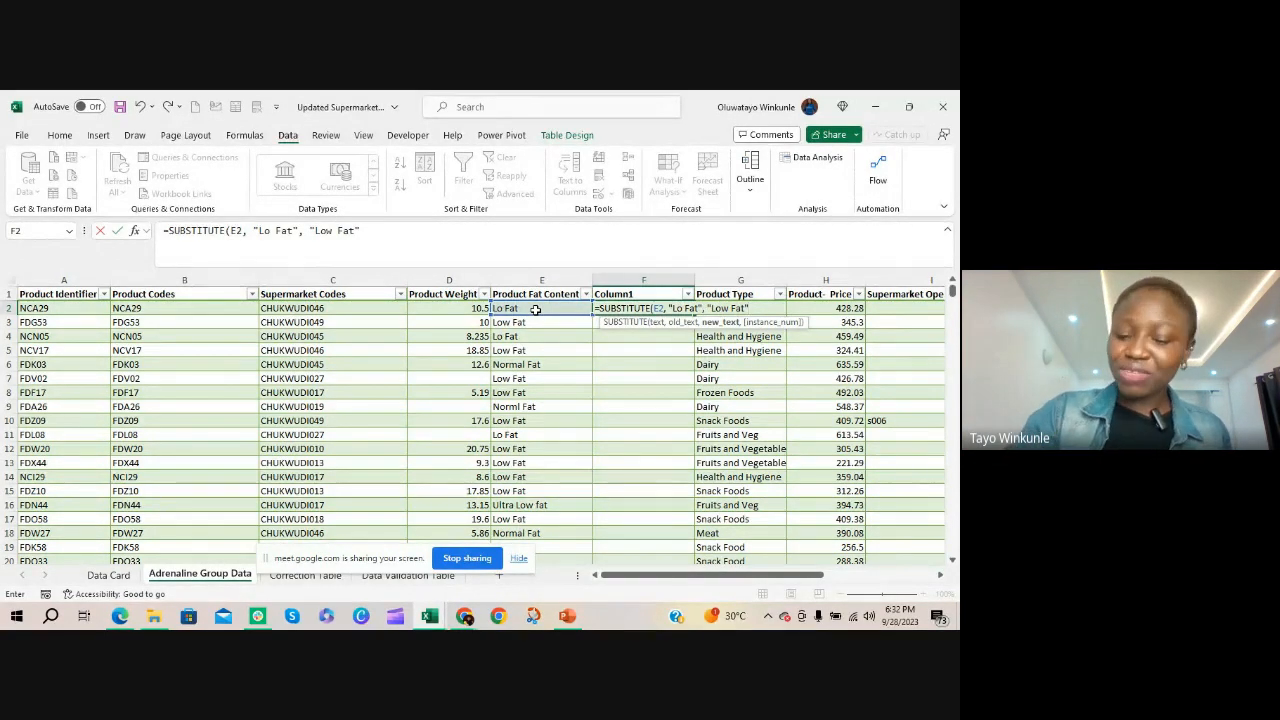
text())
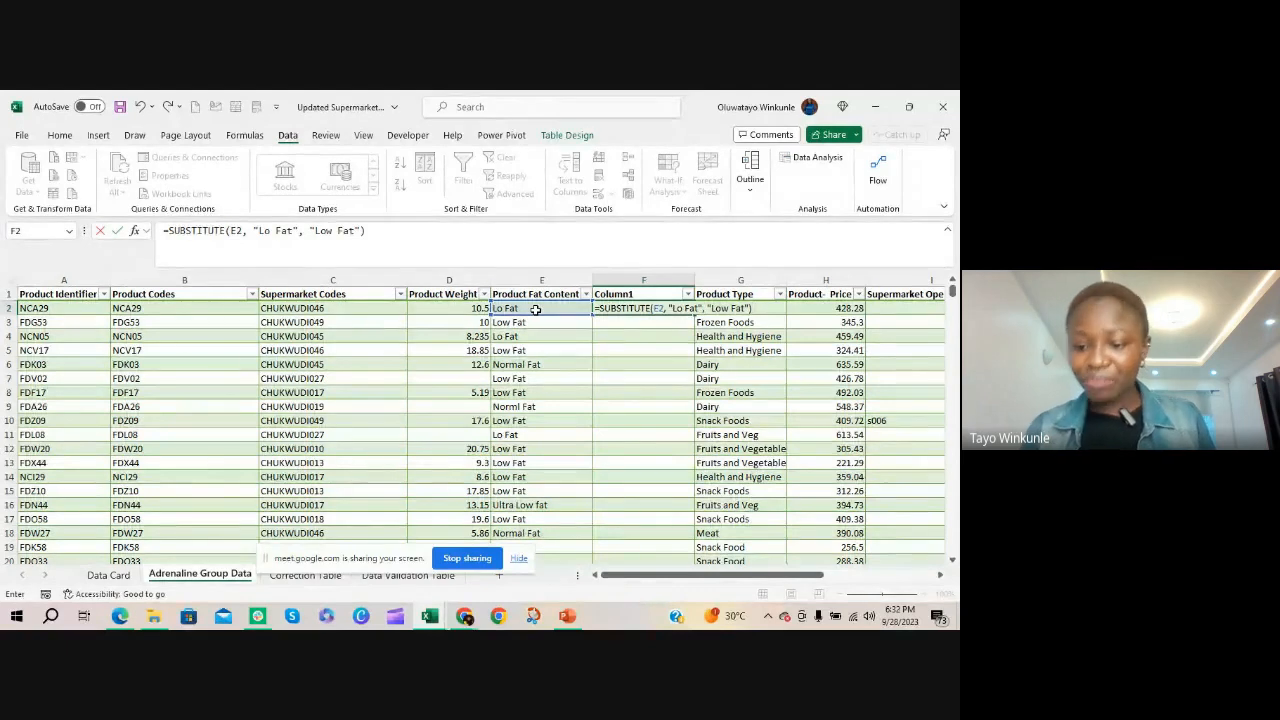
key(Return)
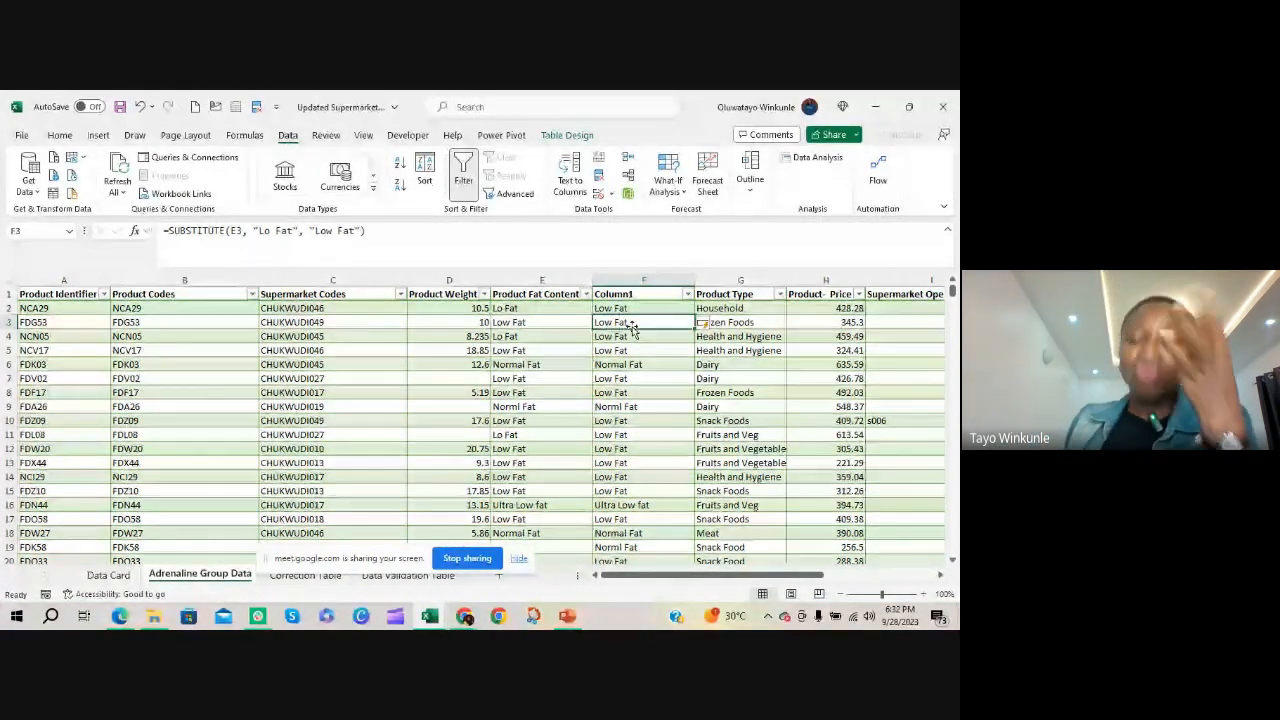
key(Up)
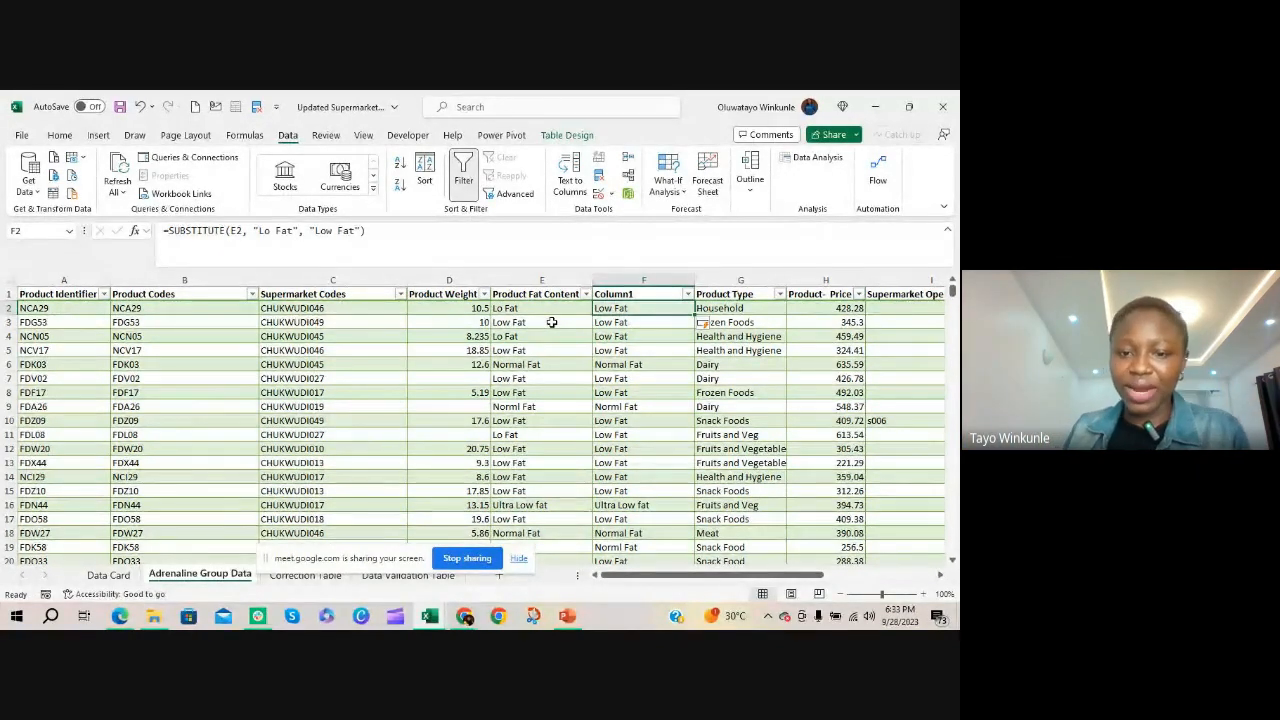
Compare the distinct values in the filter lists of Product Fat Content and Column1, and check the formula in F6
click(587, 294)
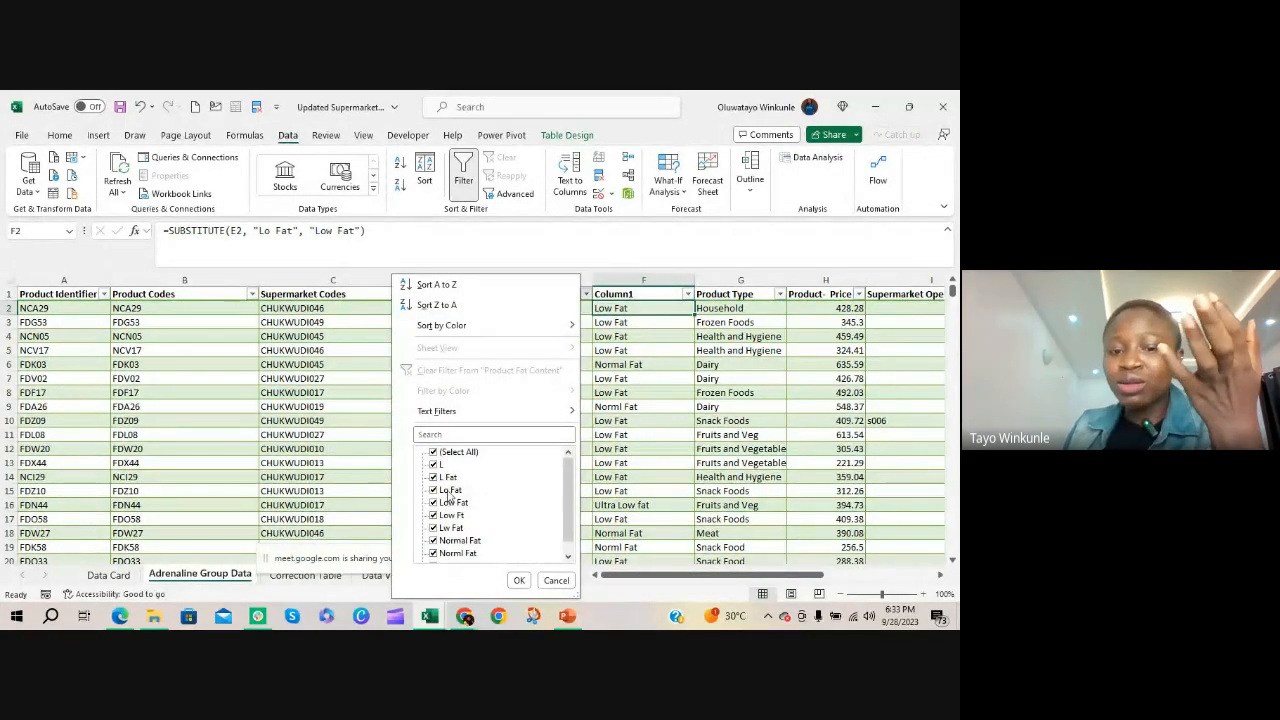
click(619, 390)
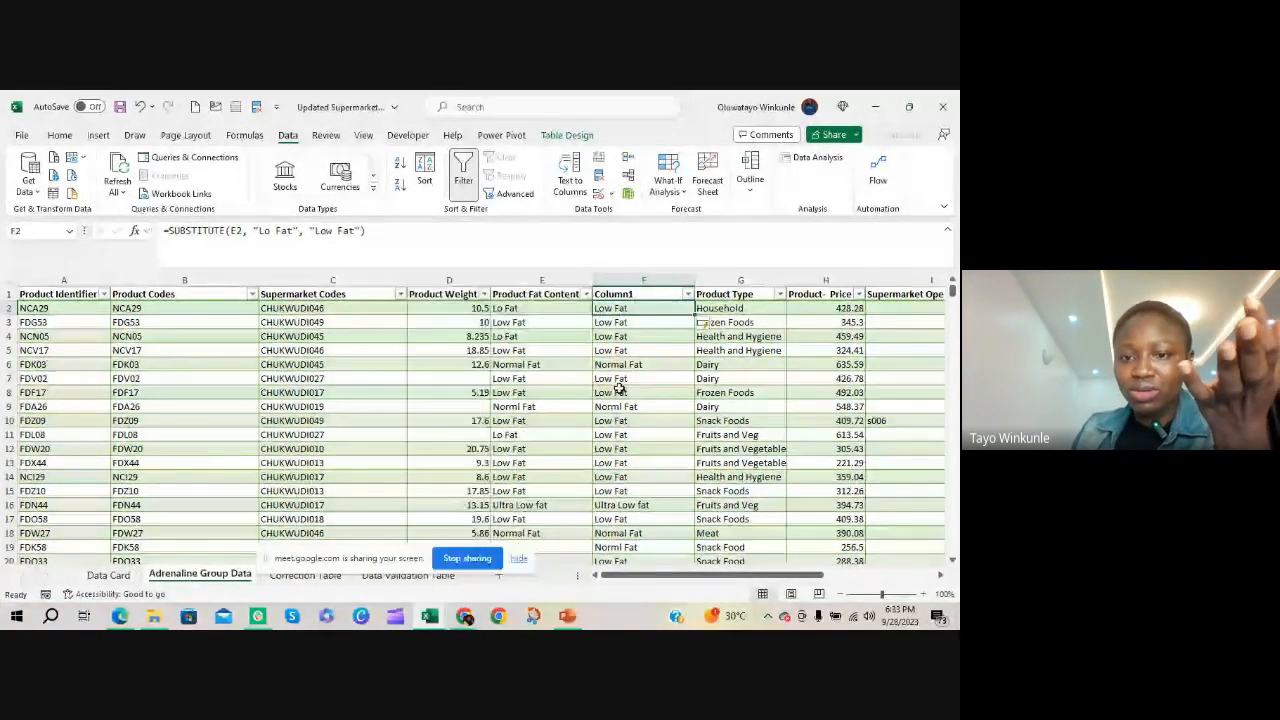
click(687, 294)
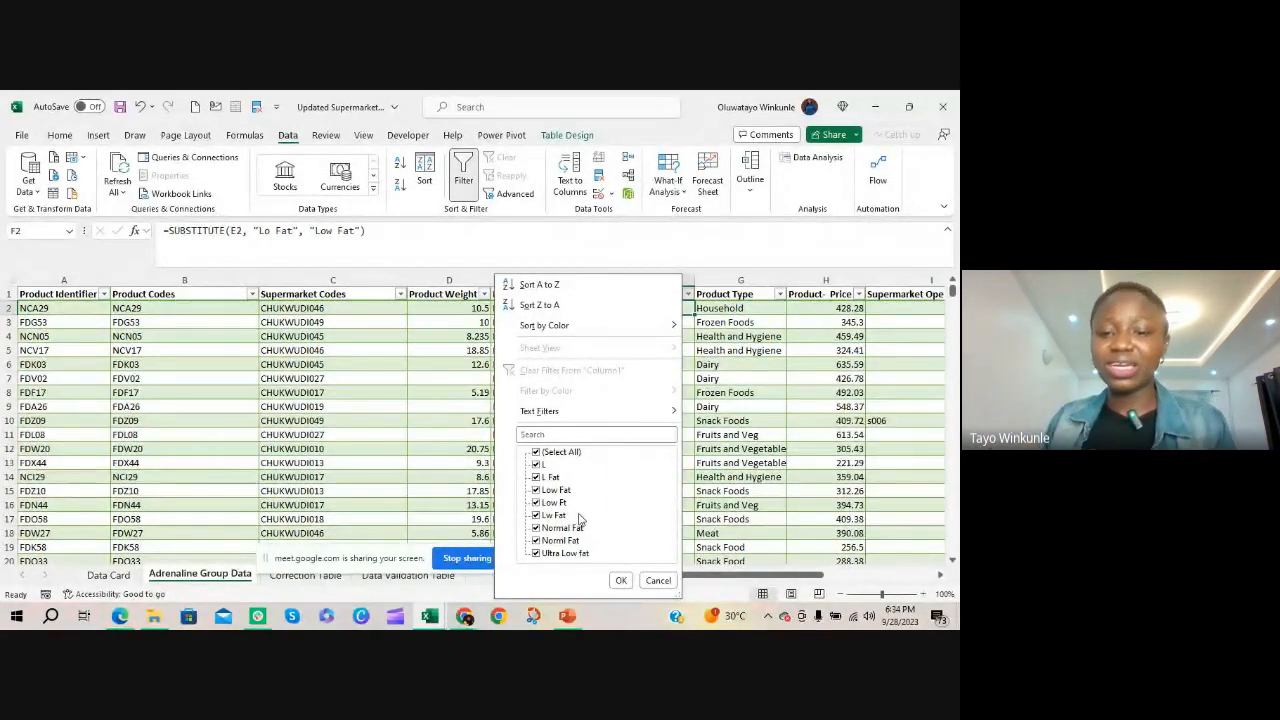
click(656, 580)
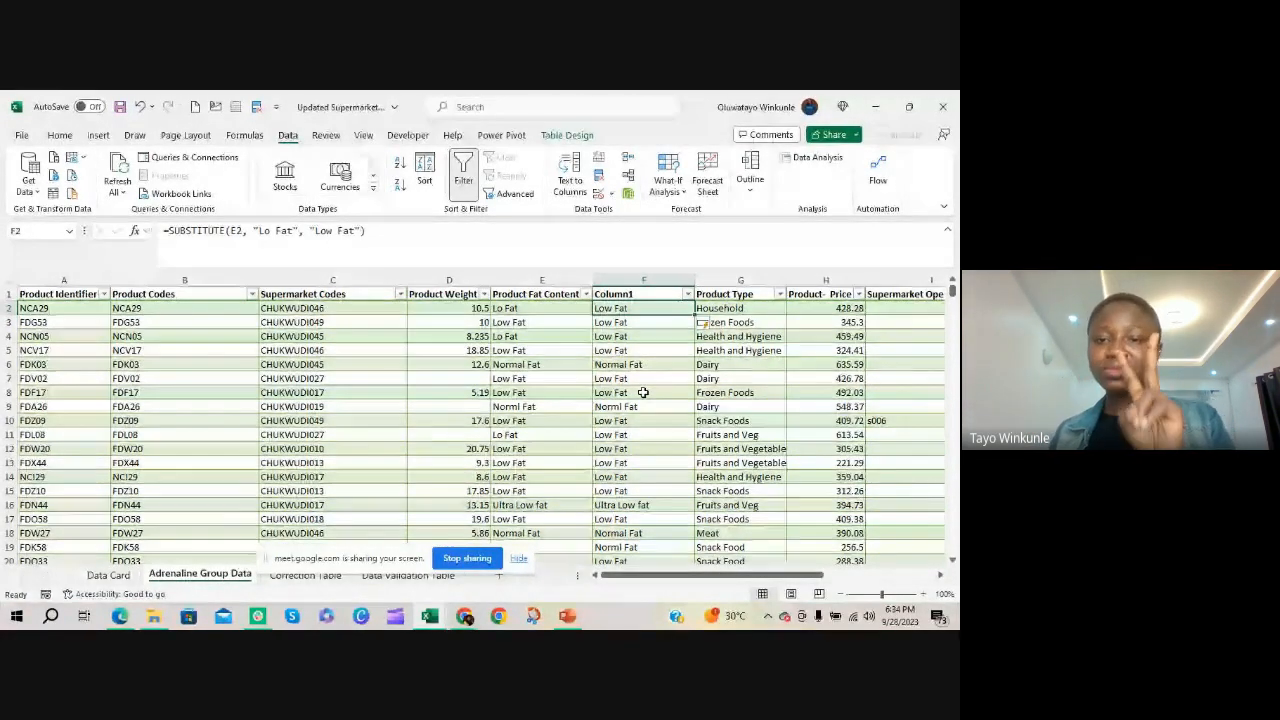
click(638, 364)
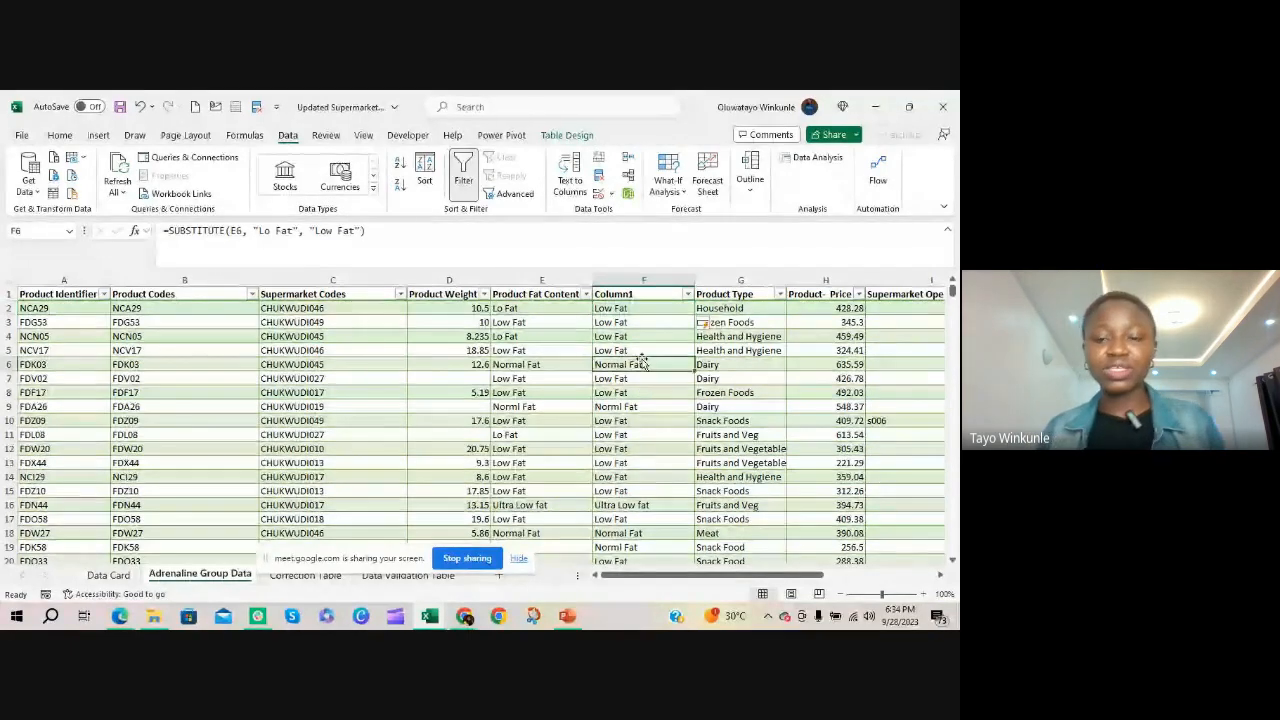
Delete the helper column F containing the SUBSTITUTE formulas
click(629, 279)
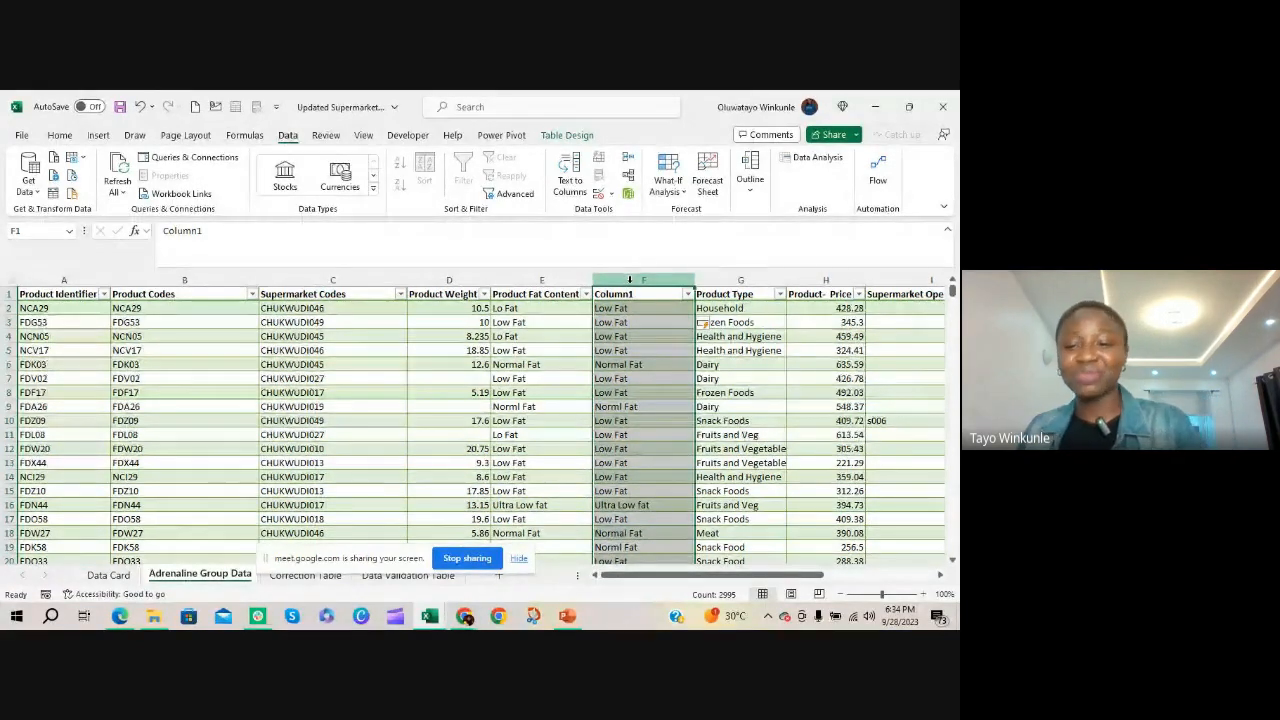
right_click(629, 279)
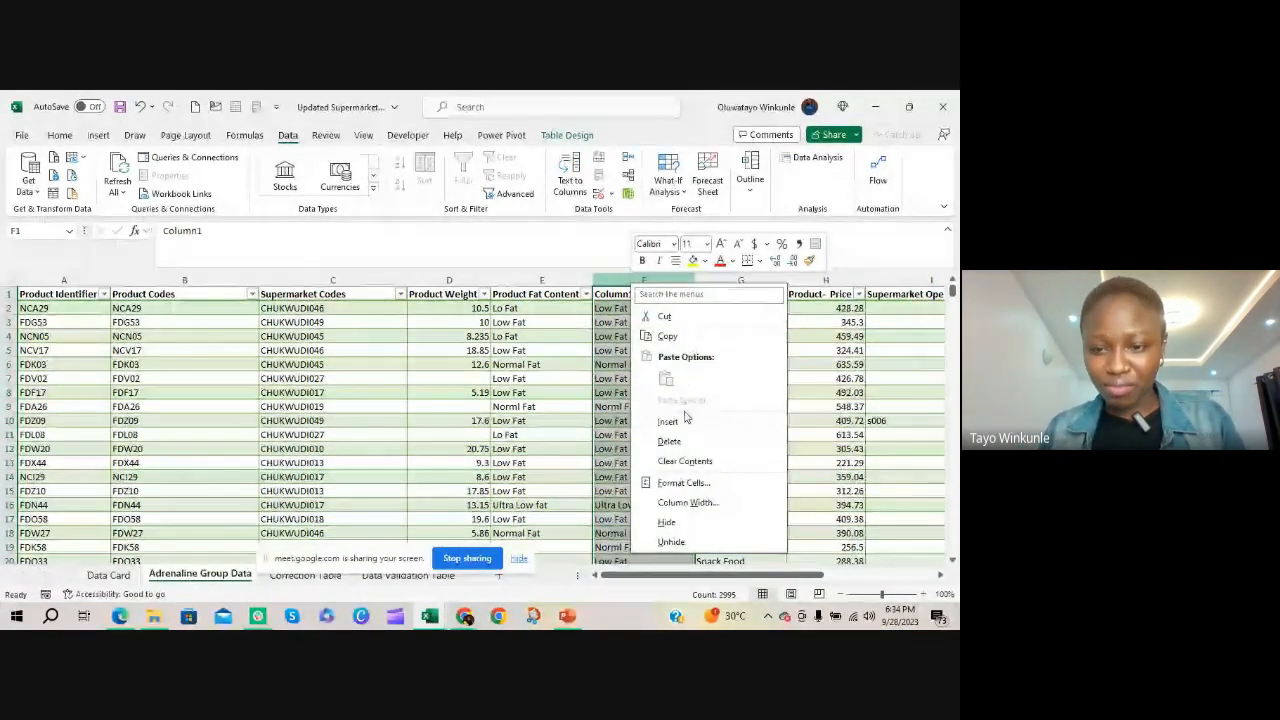
click(669, 441)
click(632, 322)
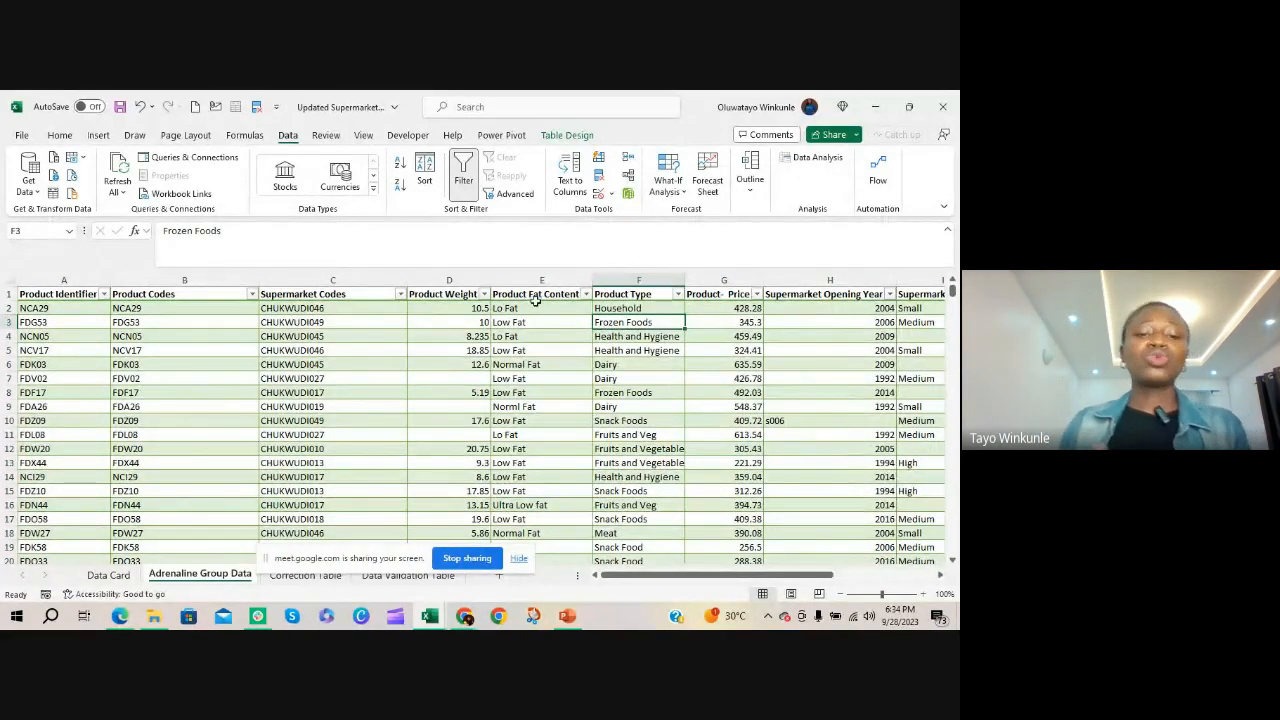
Move the screen-sharing bar off the sheet names and open the Correction Table sheet to view its misspellings and corrections
drag(346, 558, 420, 530)
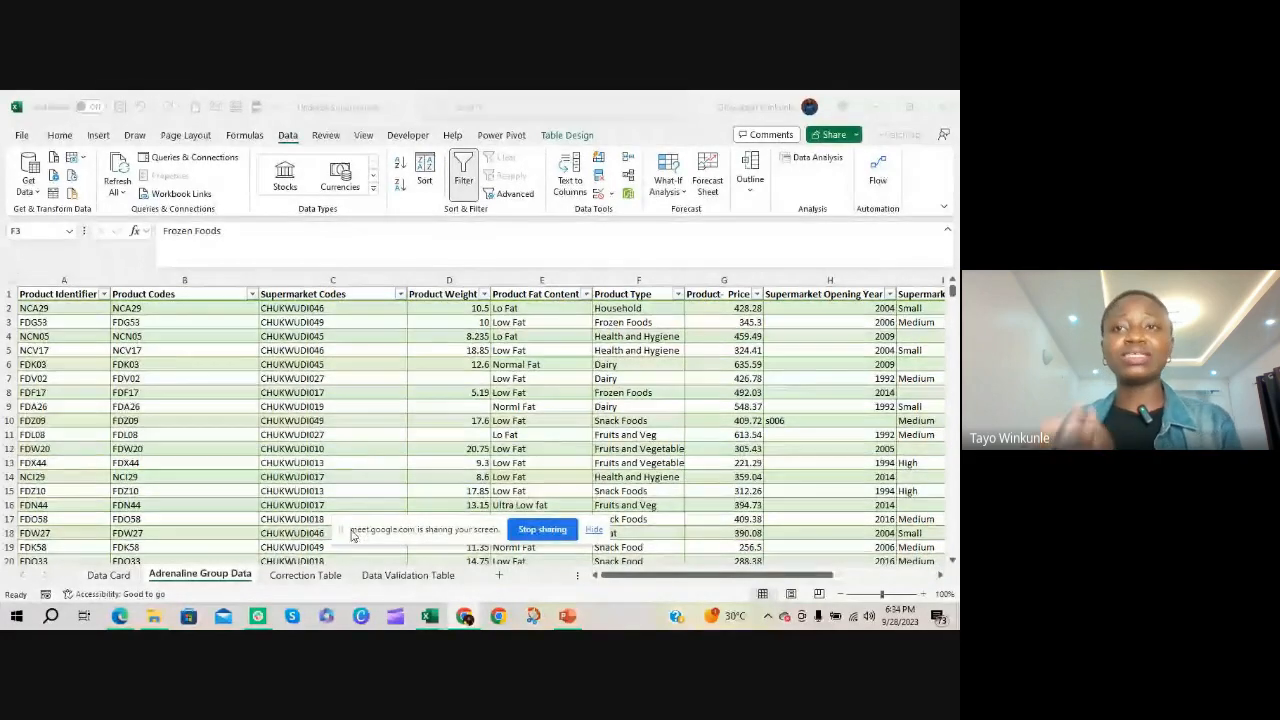
click(317, 578)
click(300, 572)
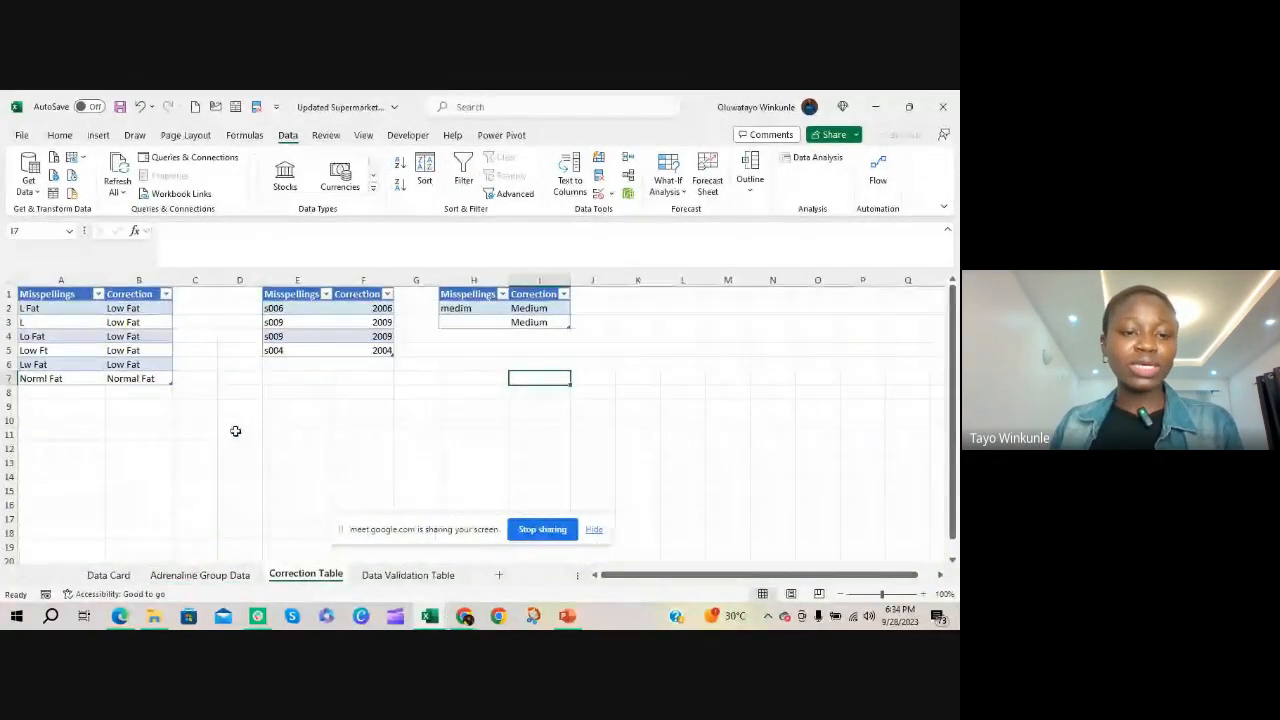
click(234, 430)
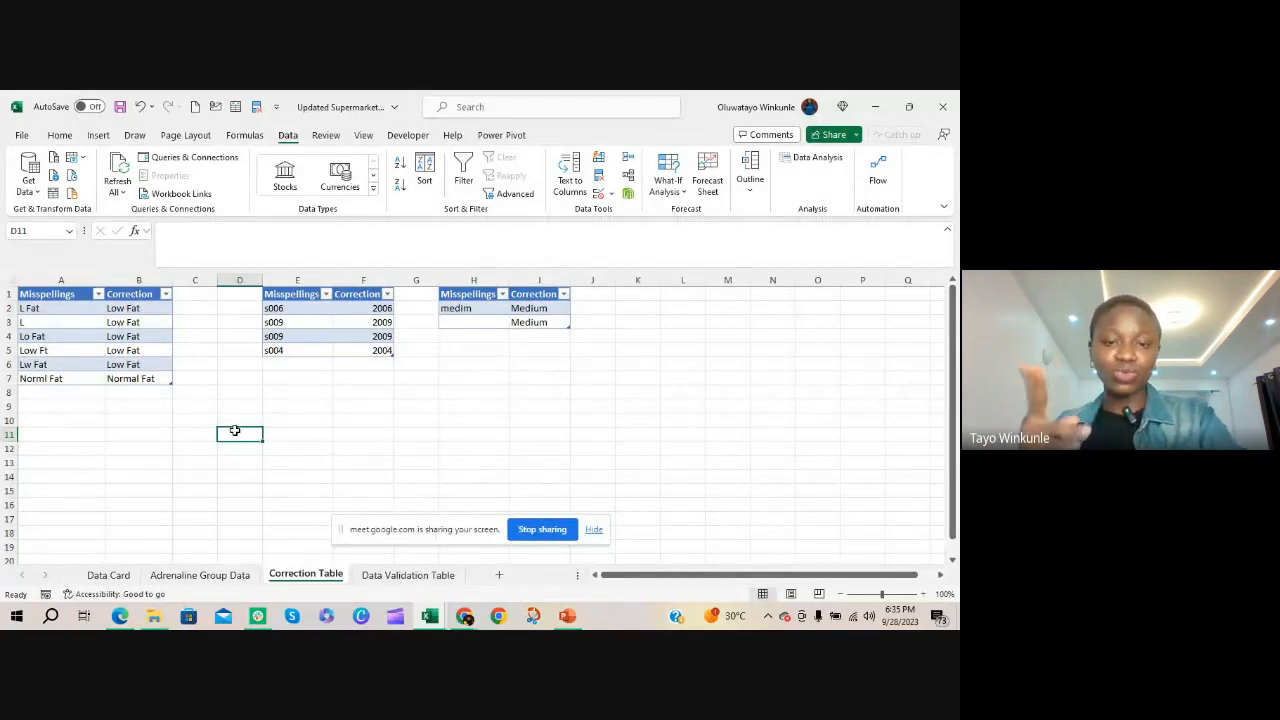
click(160, 430)
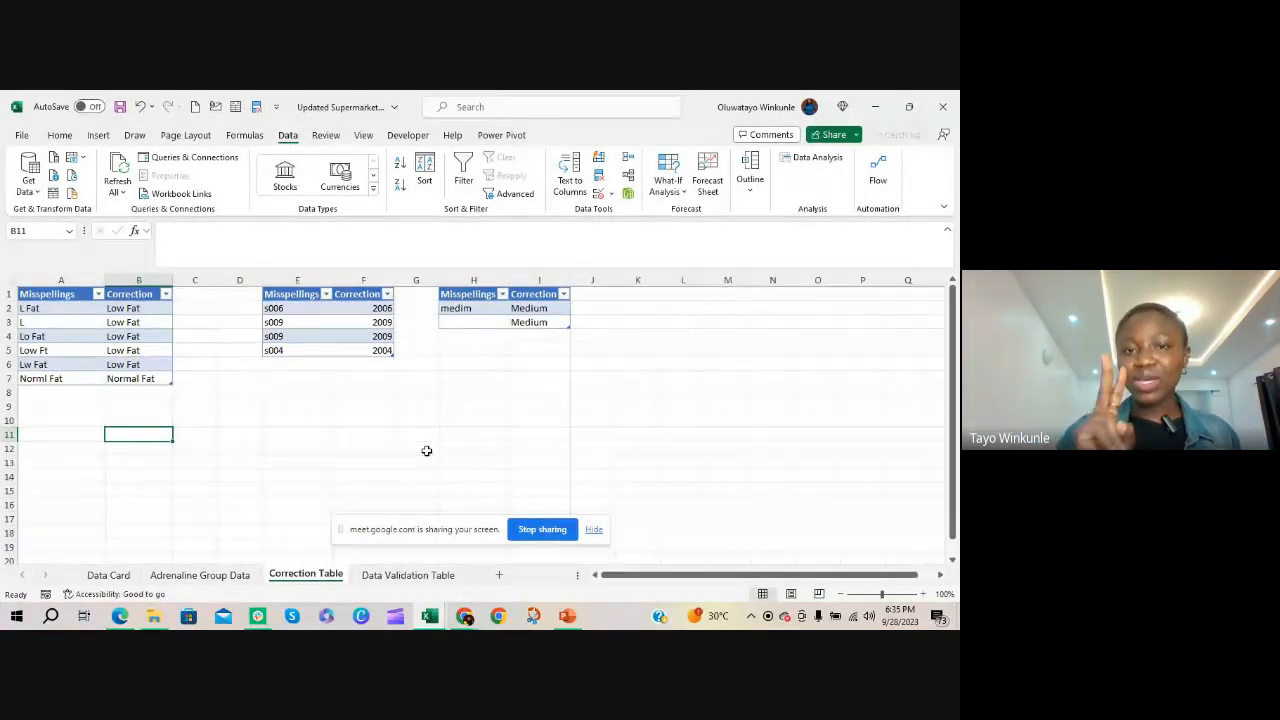
text(=i)
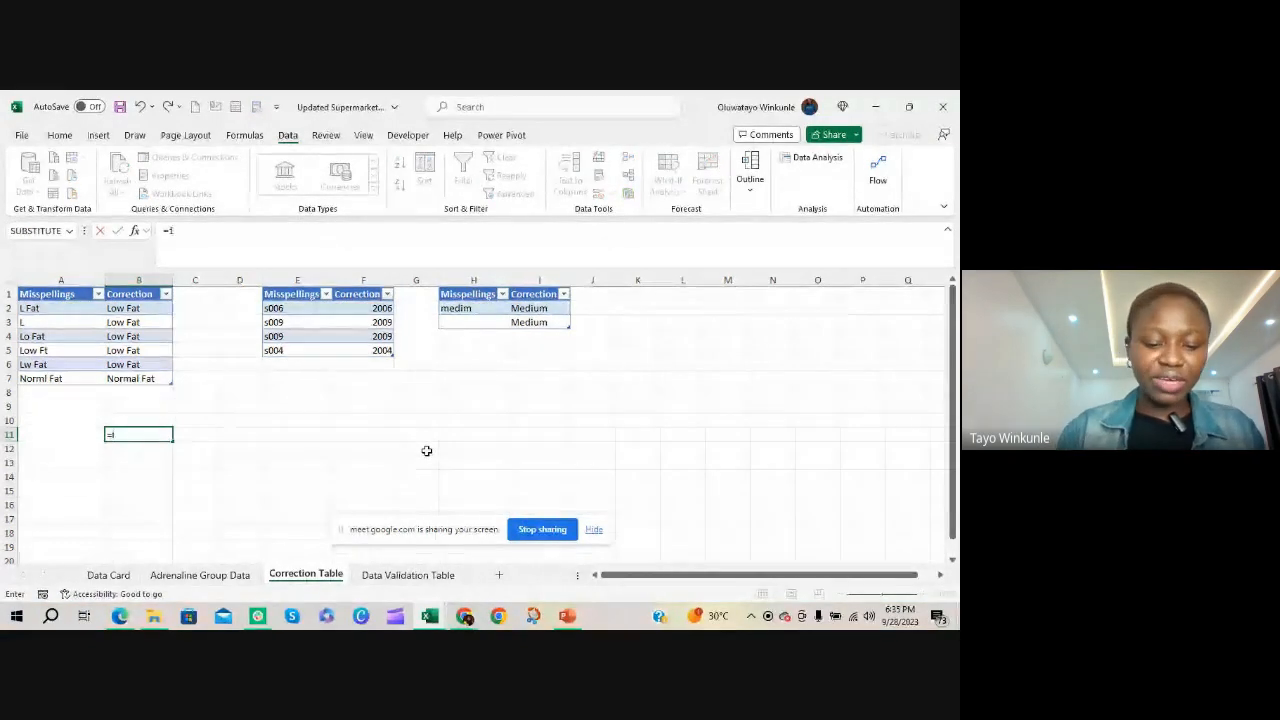
text(fe)
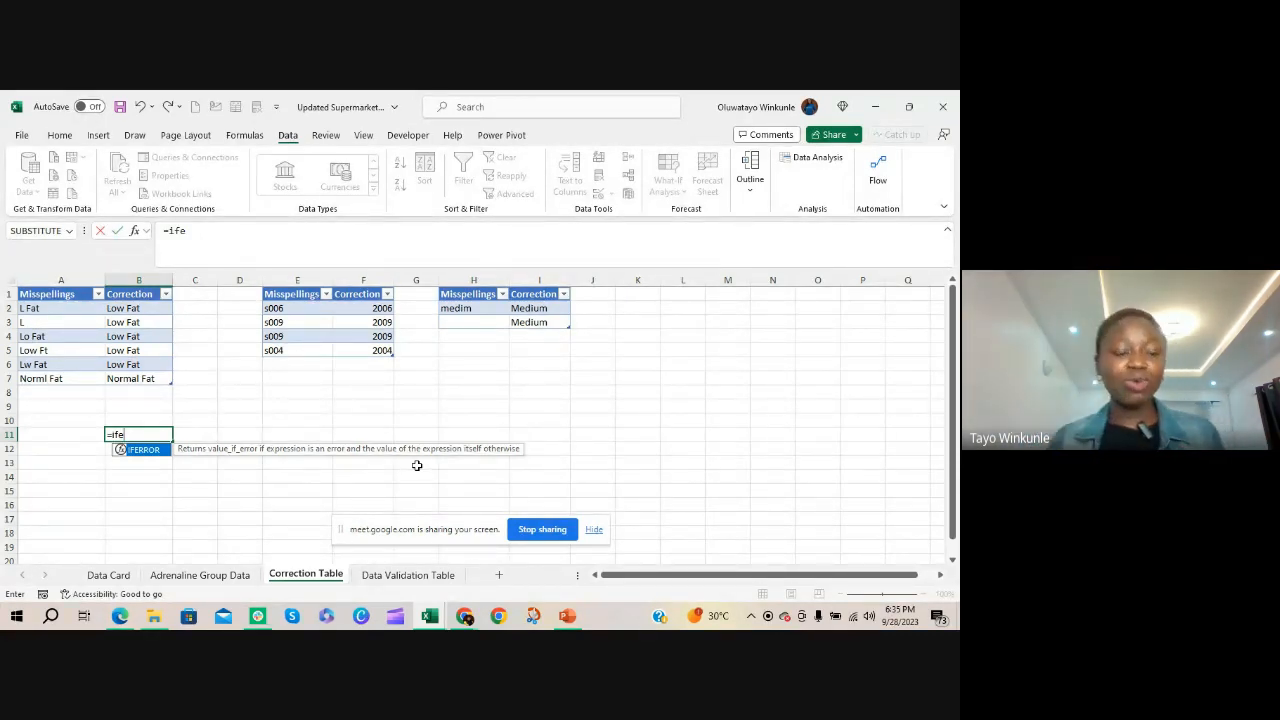
key(Tab)
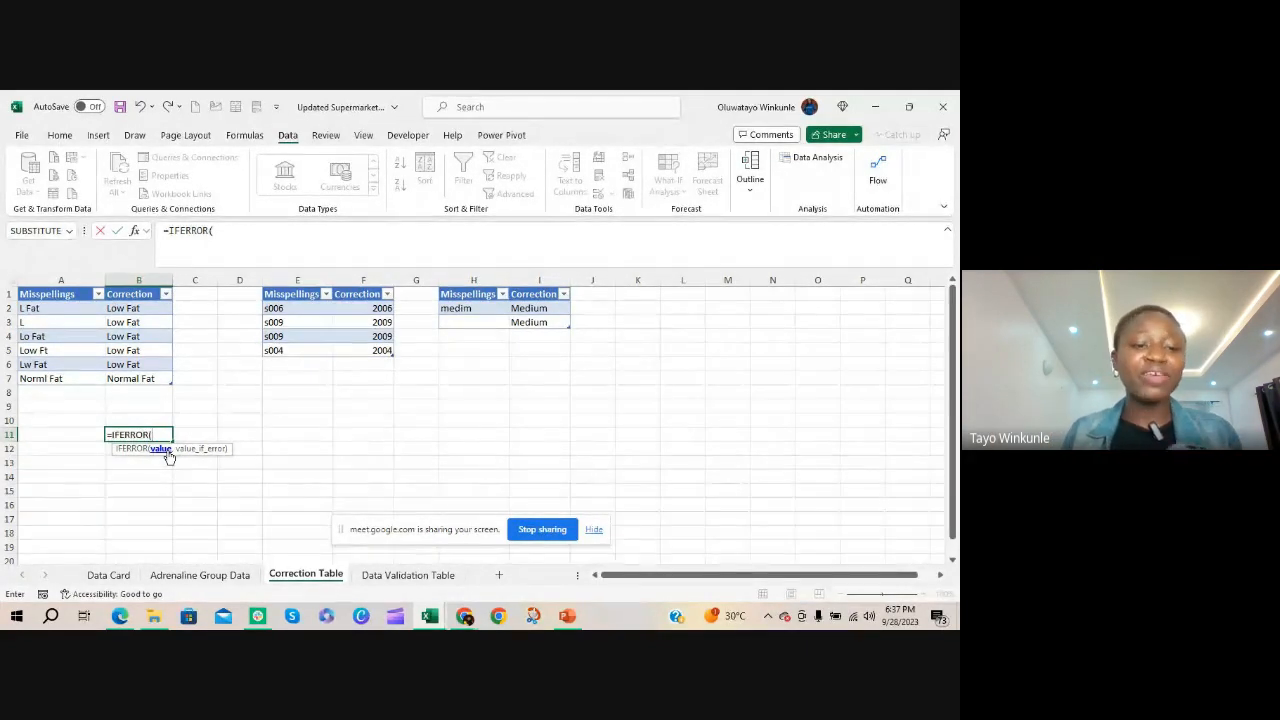
key(BackSpace)
key(BackSpace)
key(BackSpace)
key(BackSpace)
key(BackSpace)
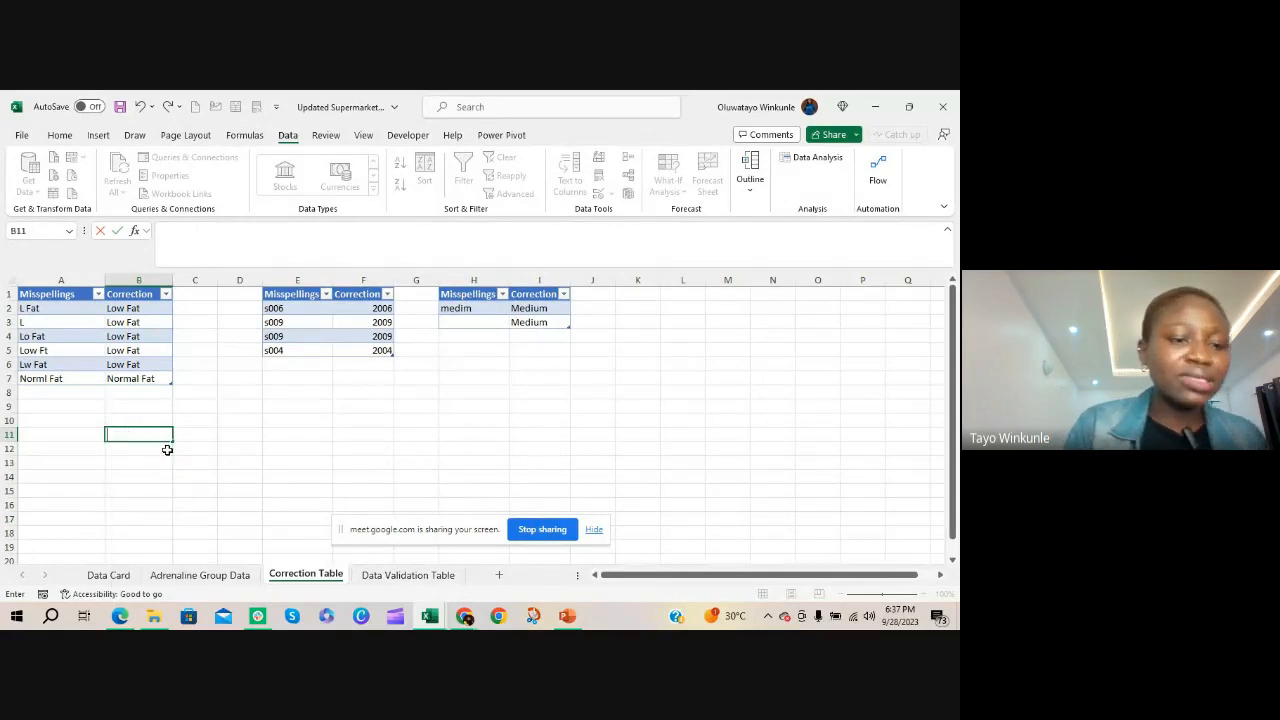
Try an IFERROR formula in B10 with a quoted first name as the value and 0 as the fallback, and clear the cell
click(146, 415)
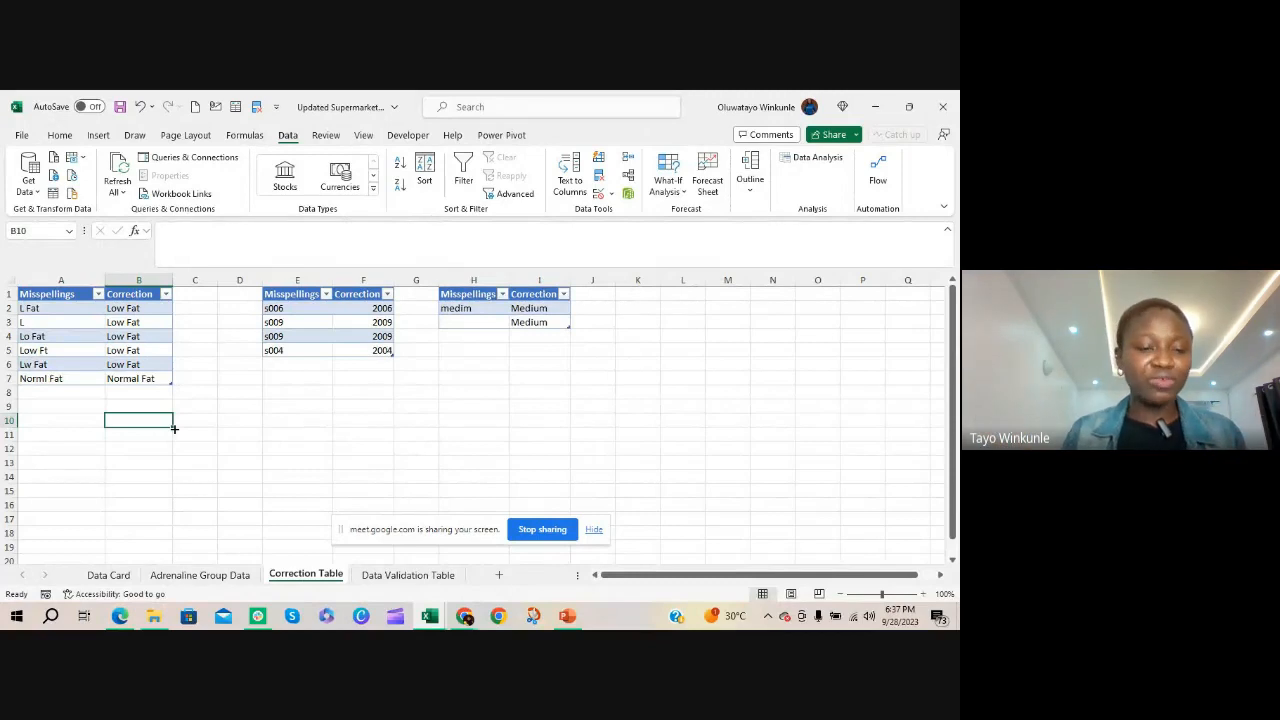
text(=iferr)
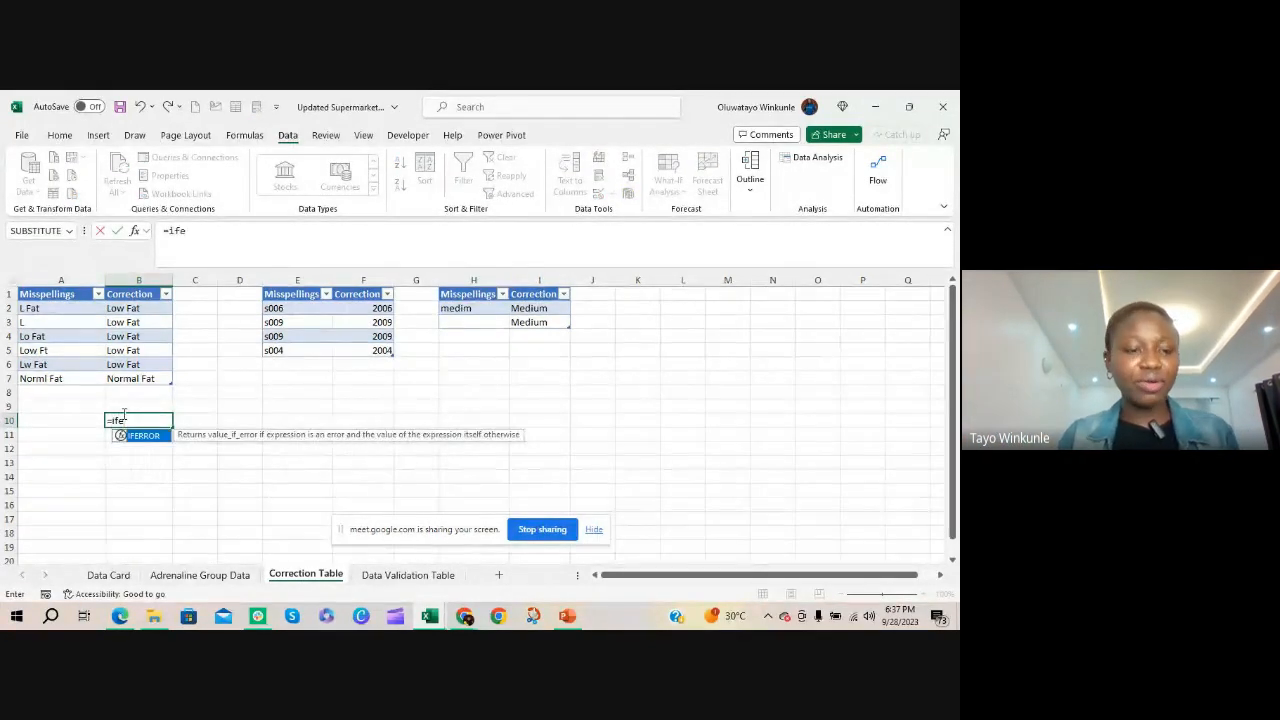
key(Tab)
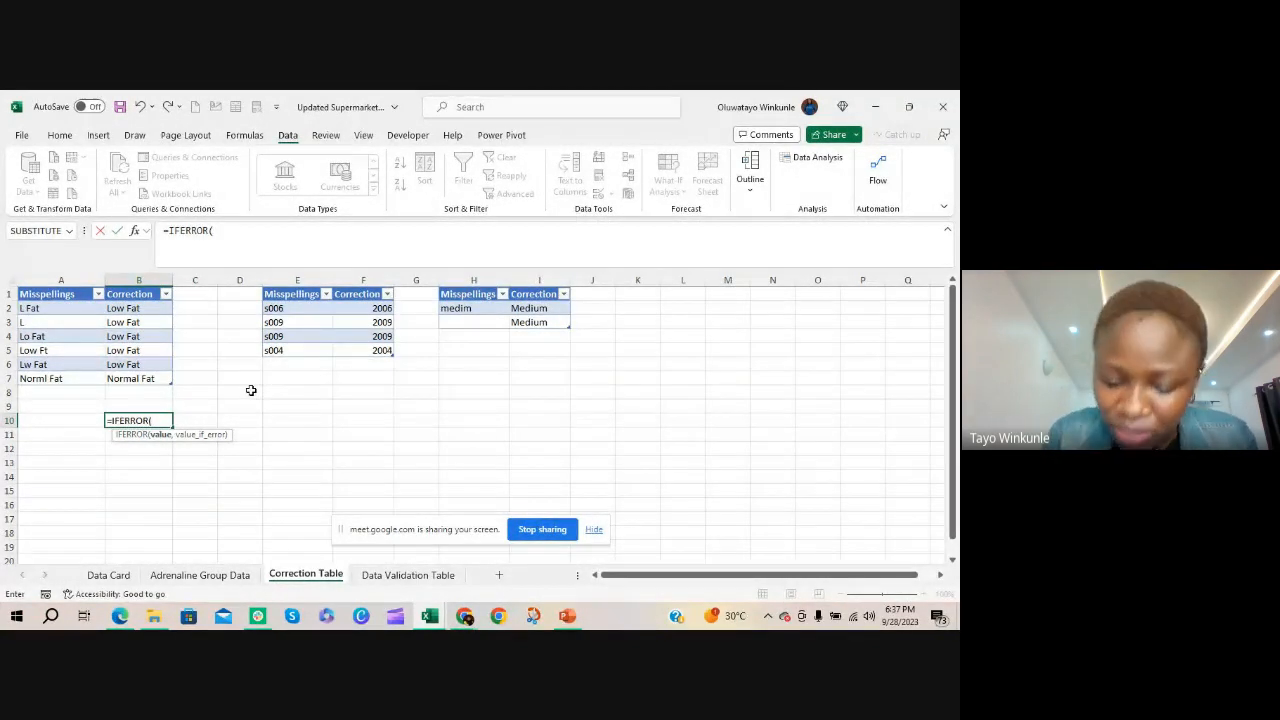
text(")
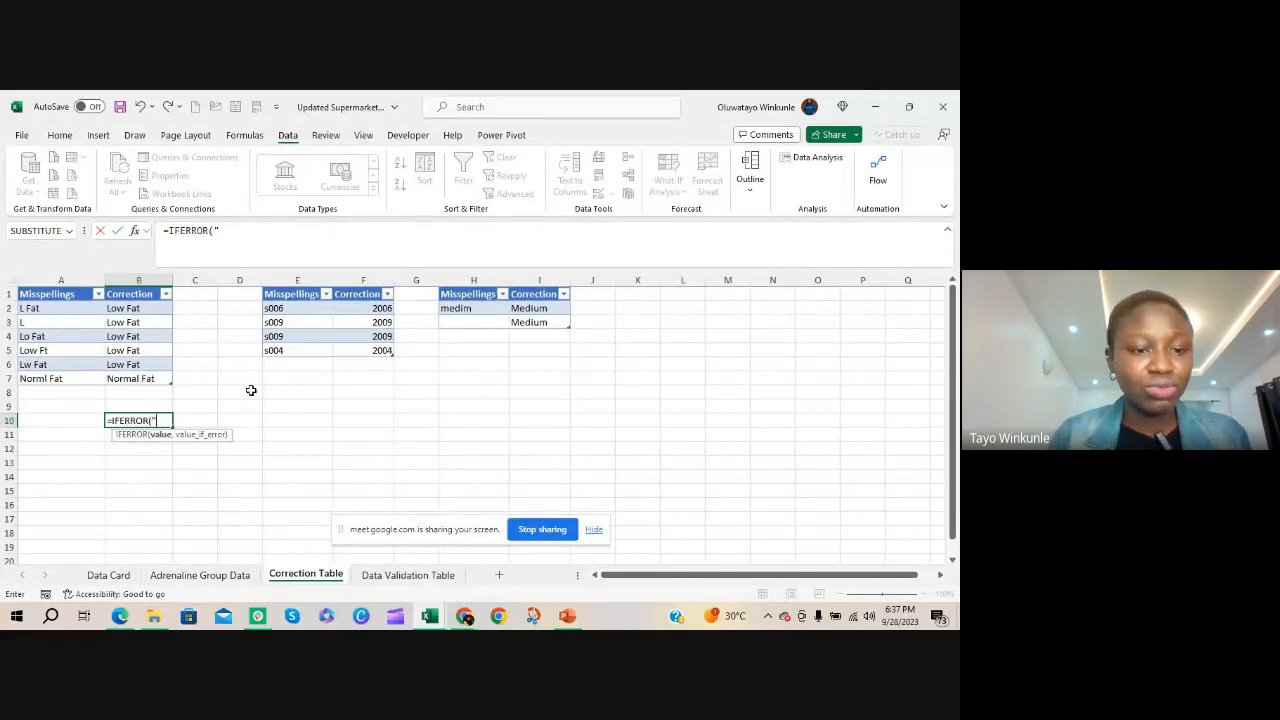
text(Adenike", 0)
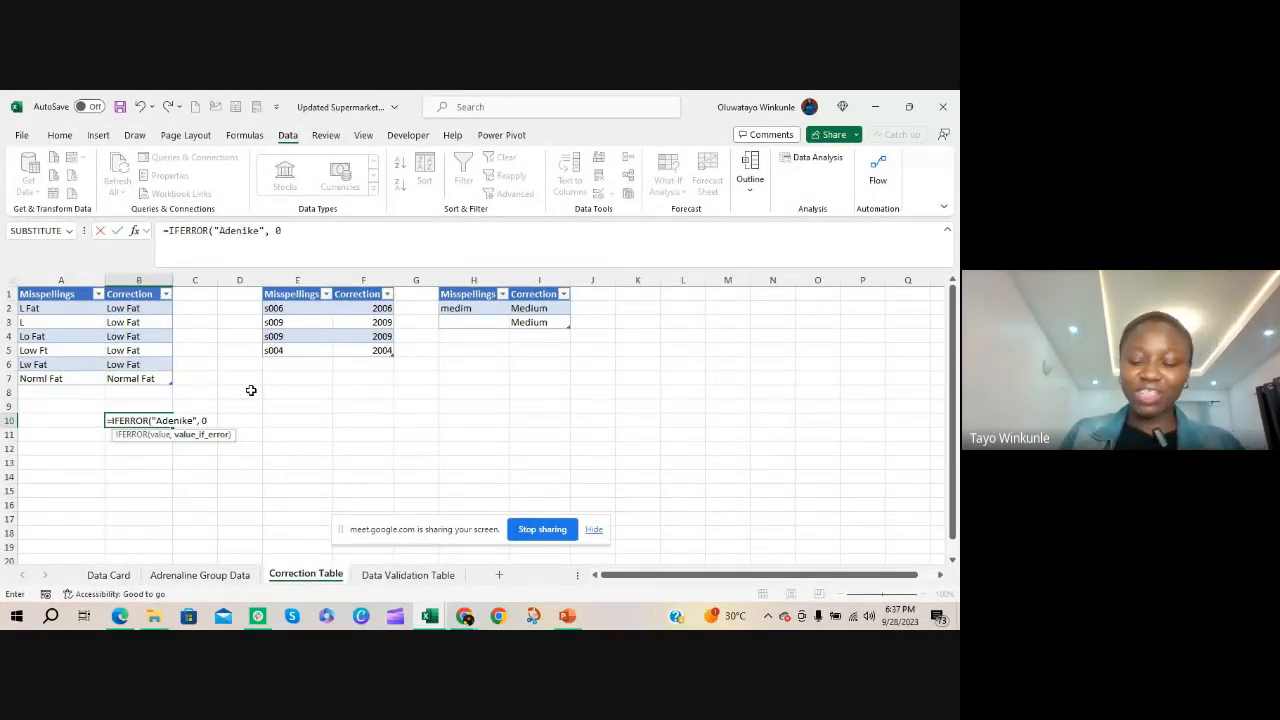
text())
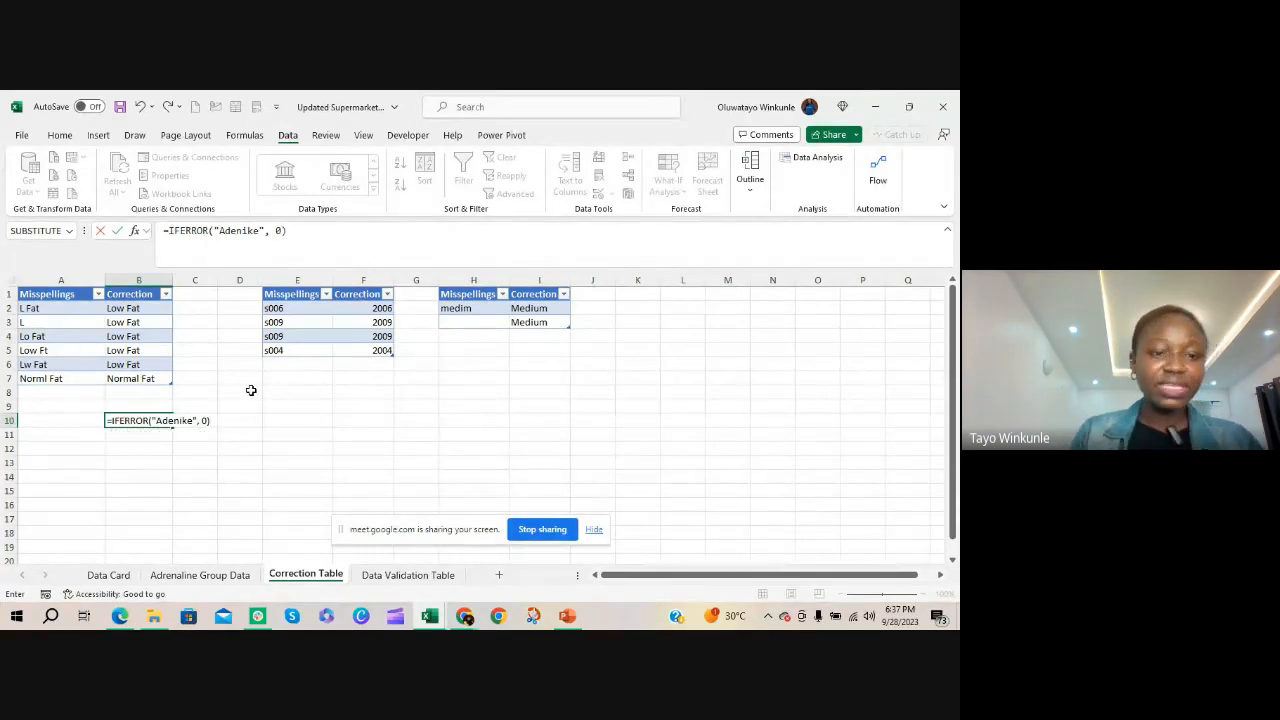
key(Return)
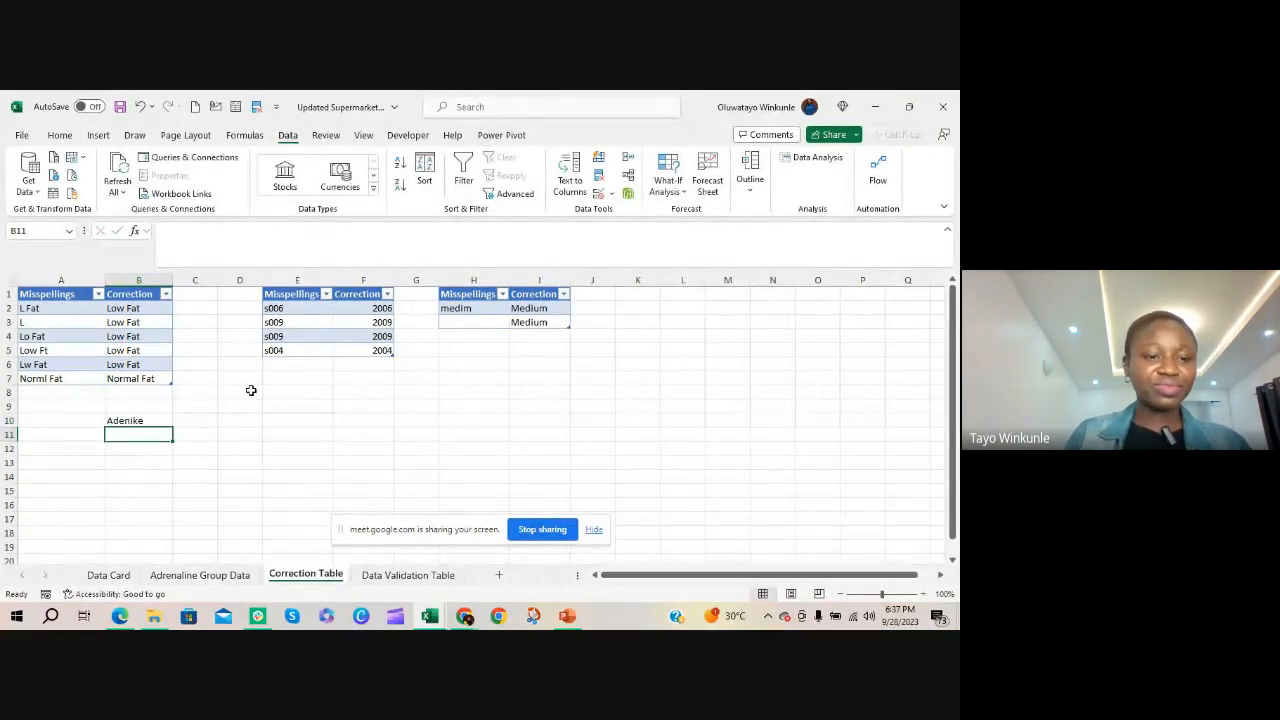
click(152, 421)
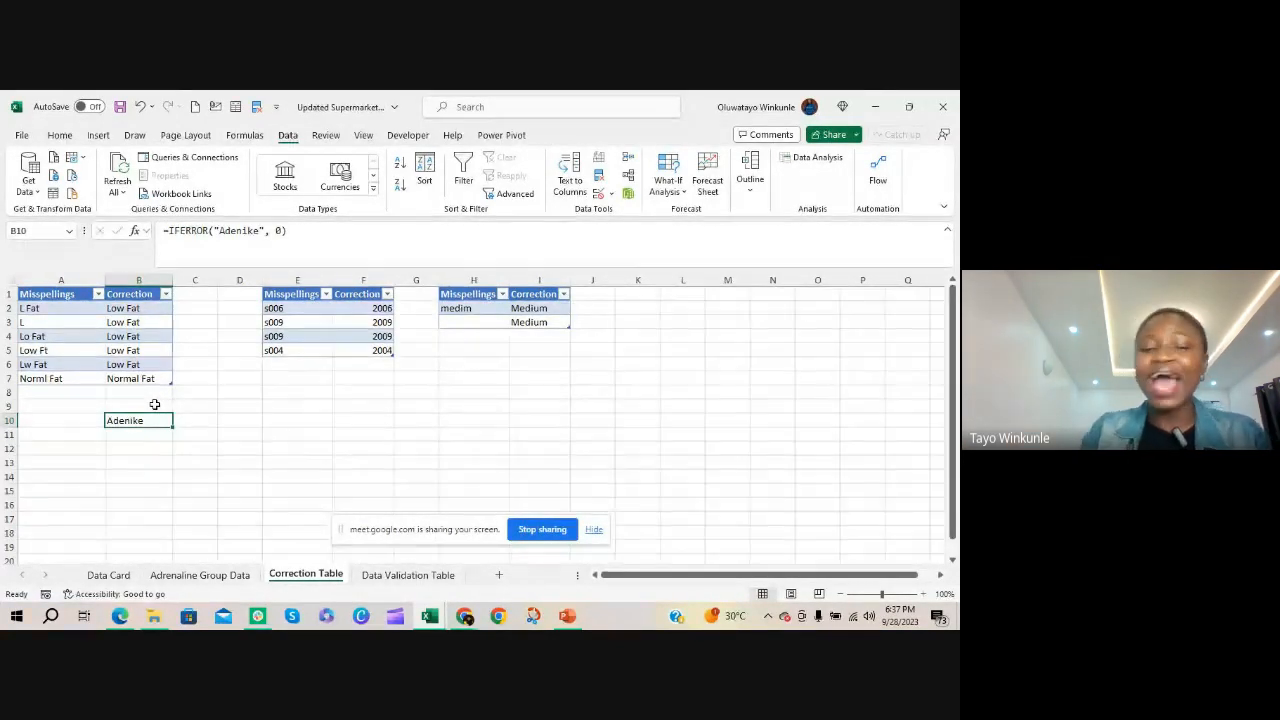
key(Delete)
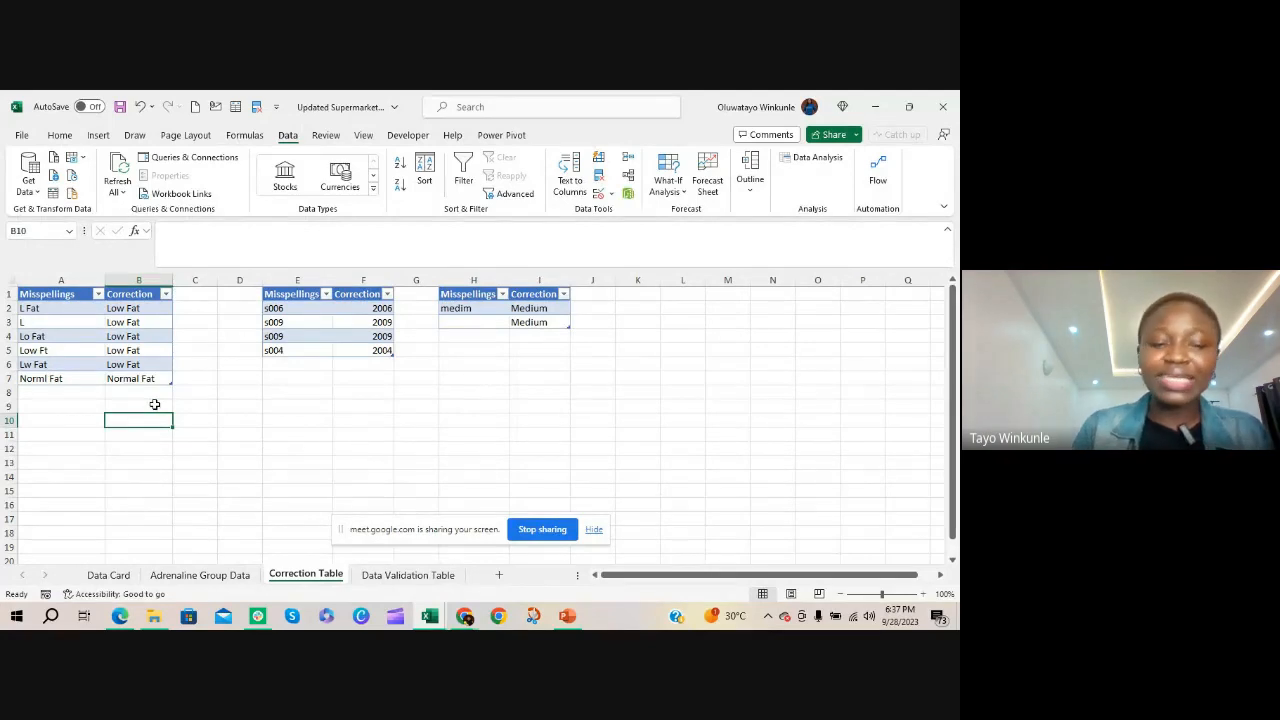
Begin an IFERROR formula in B10 around a VLOOKUP of a quoted first name in A2:B7, with column index 2 and match mode 0
text(=)
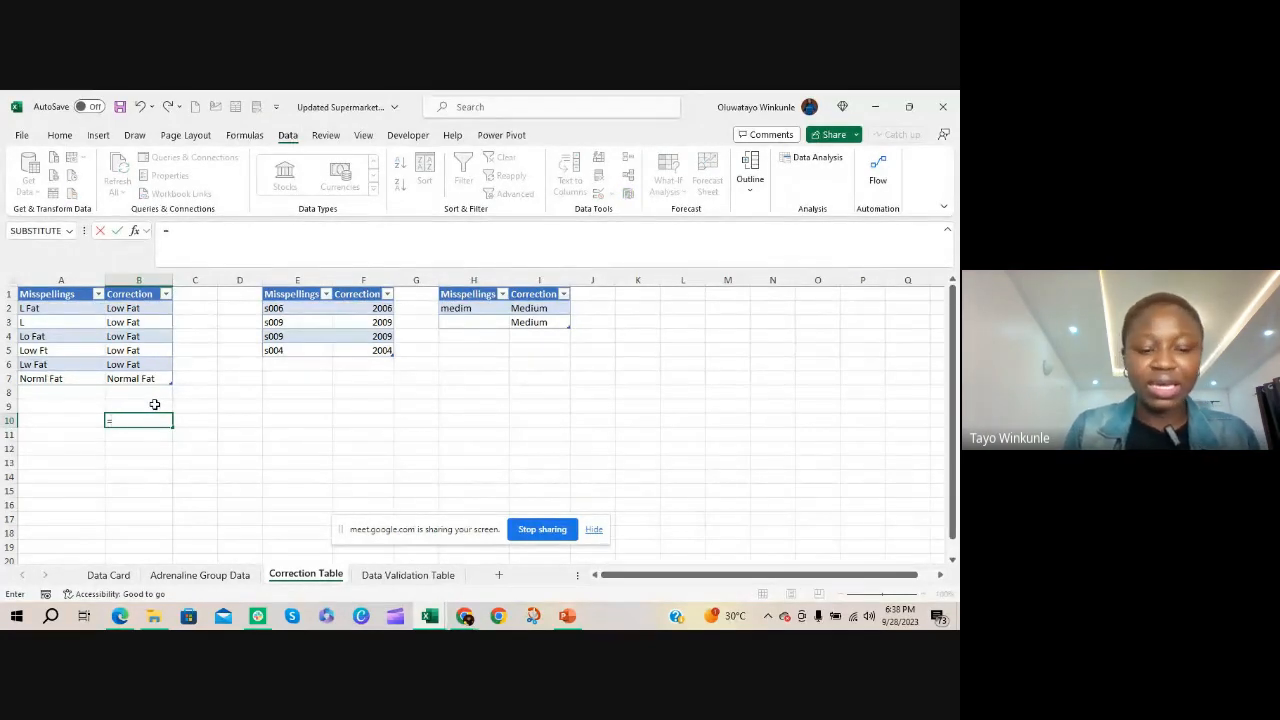
text(if)
key(Down)
key(Tab)
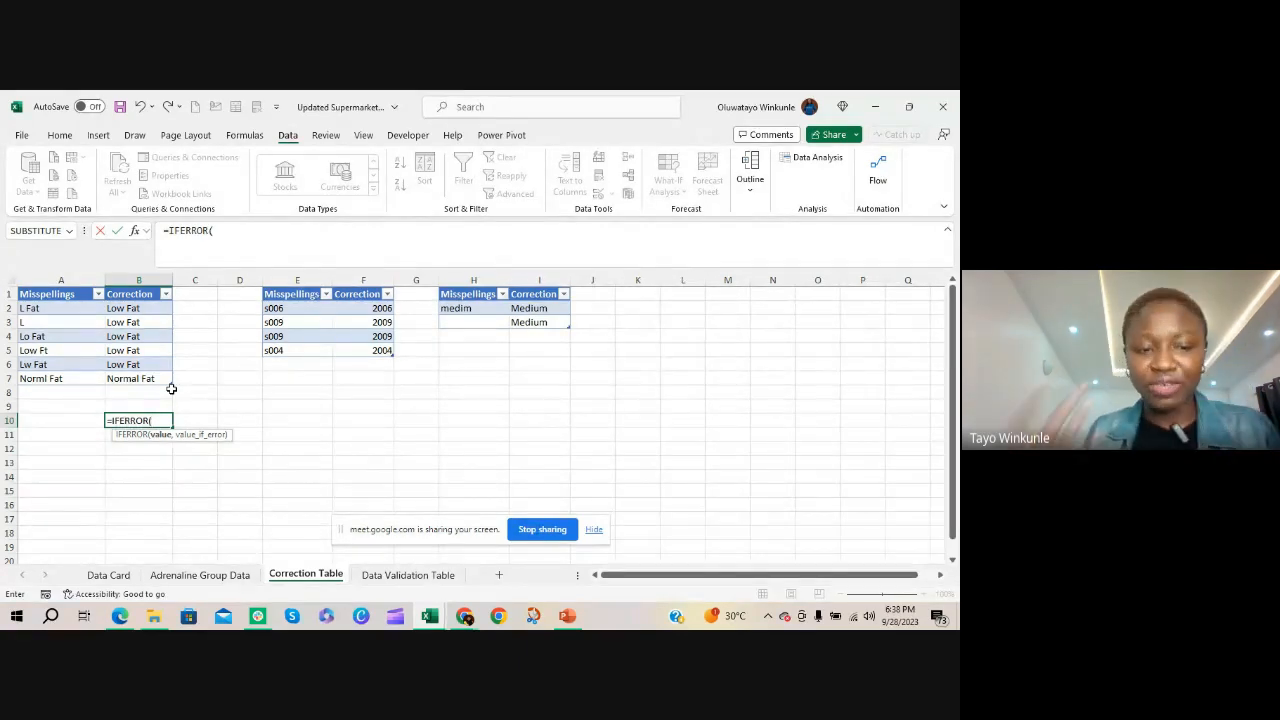
text(vlo)
key(Tab)
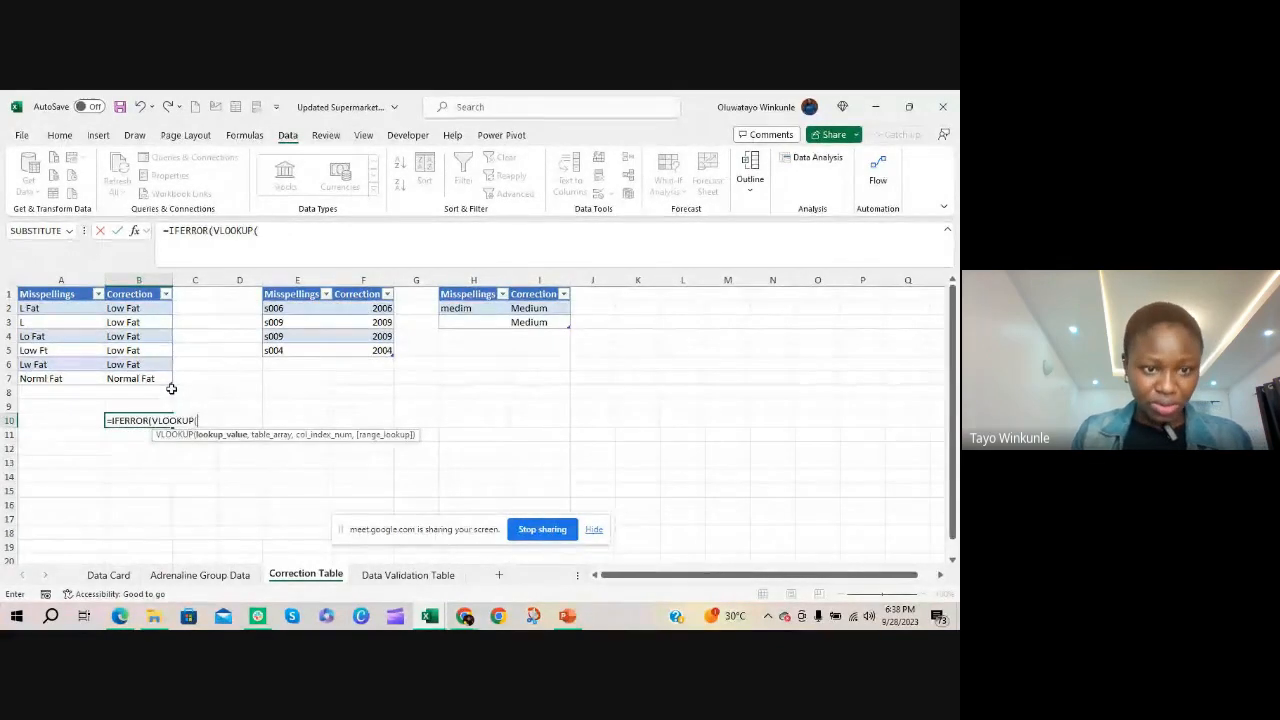
text("Adenike)
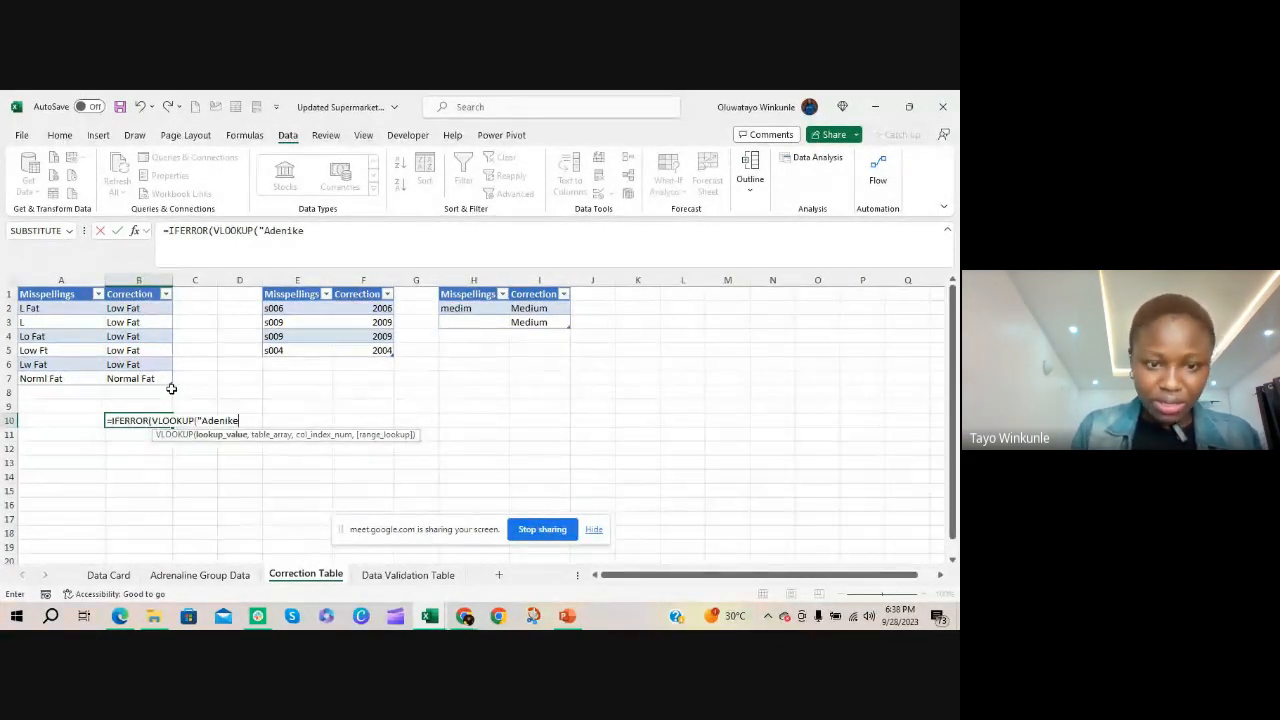
text(",)
drag(40, 308, 105, 372)
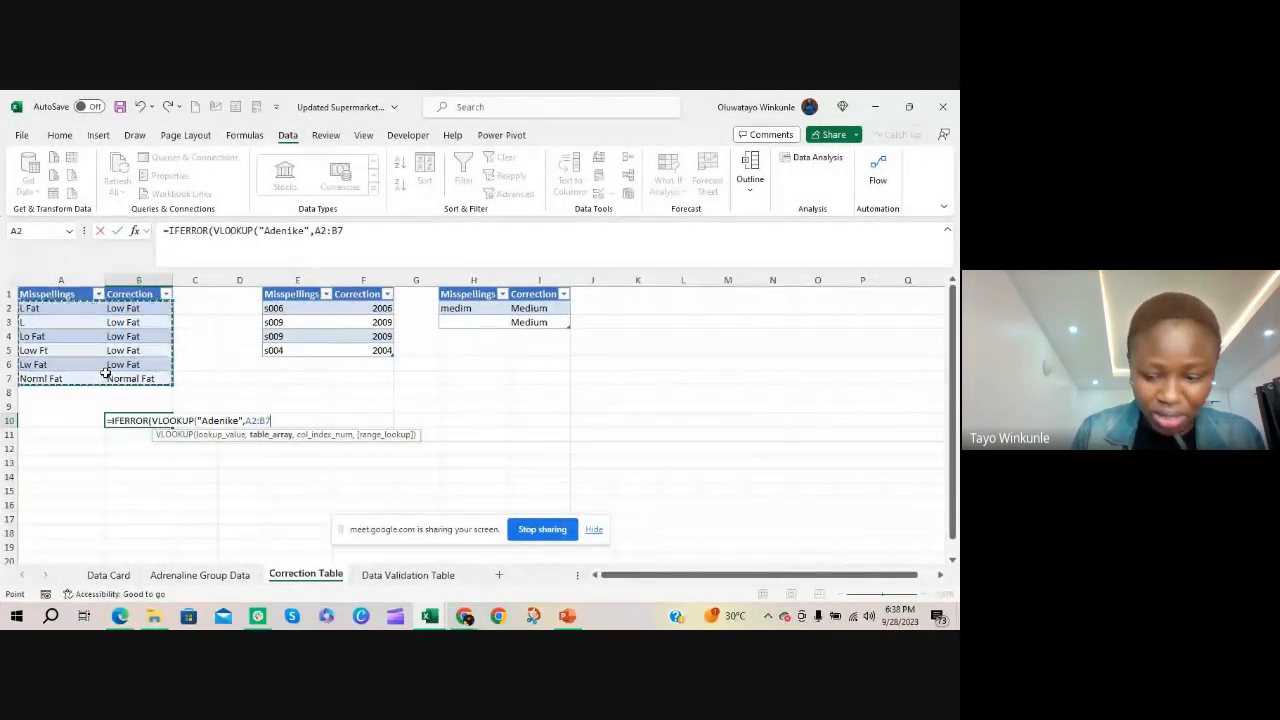
text(,)
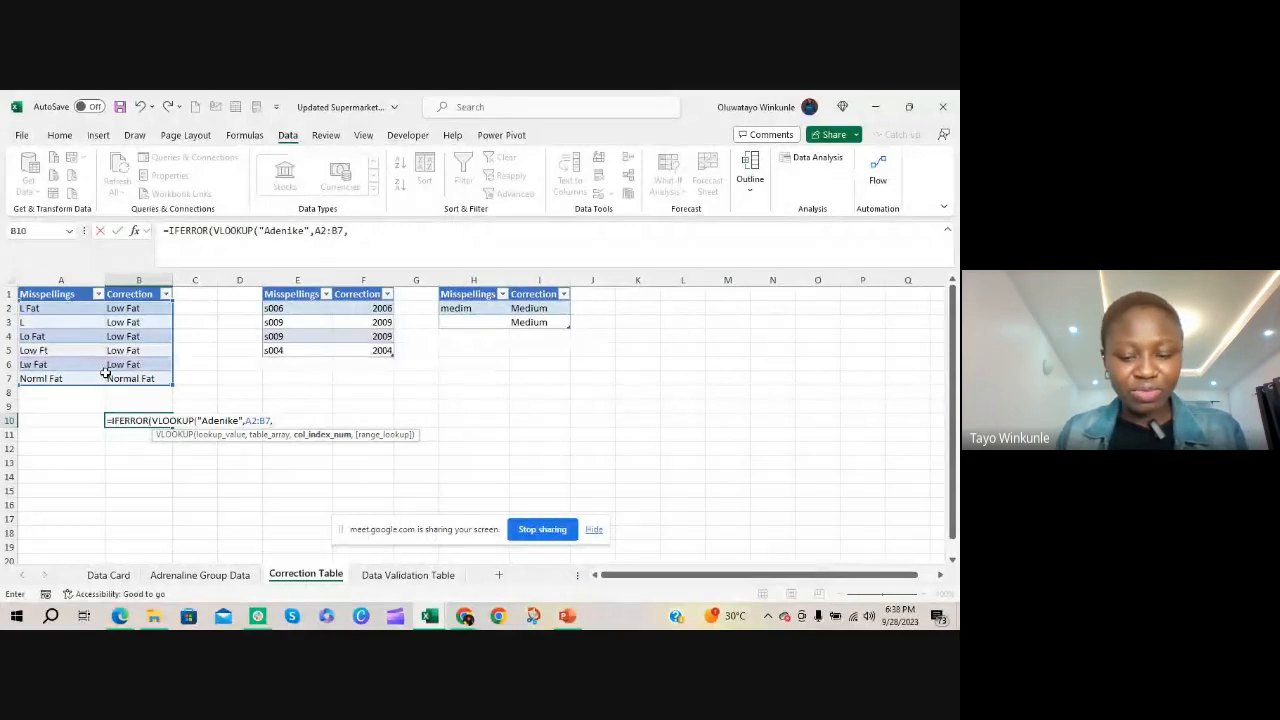
text(2,0)
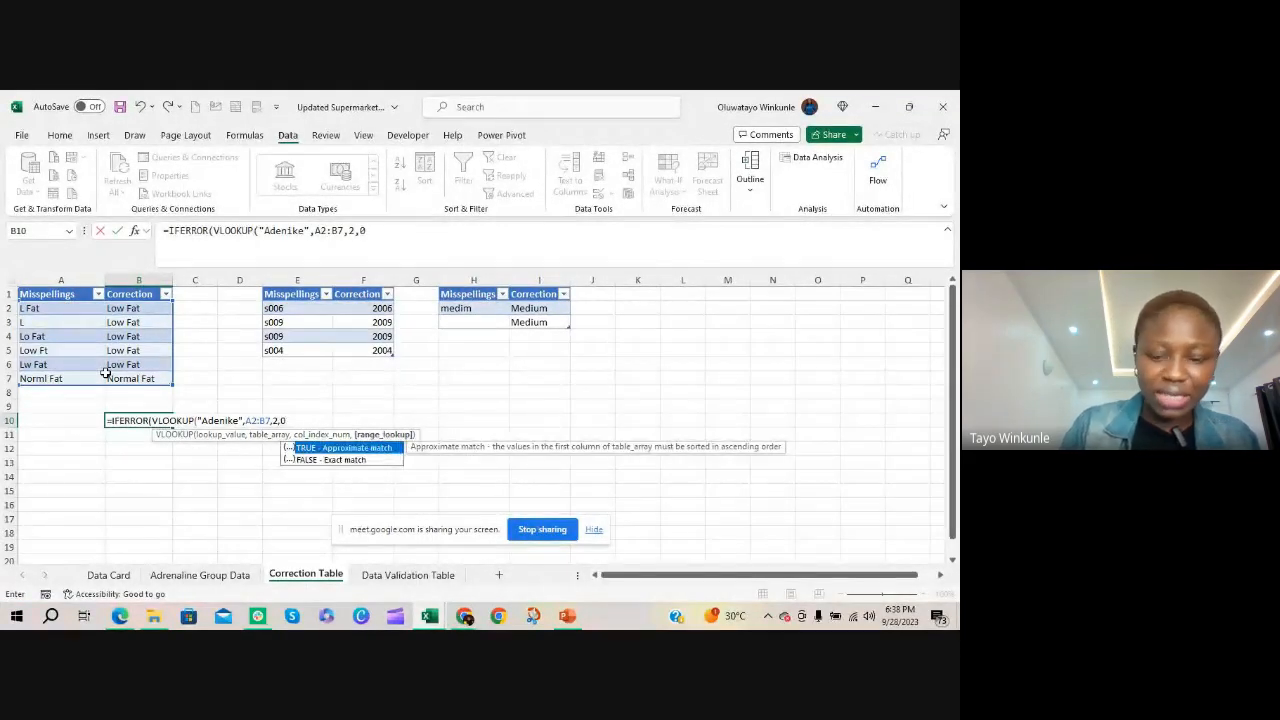
text())
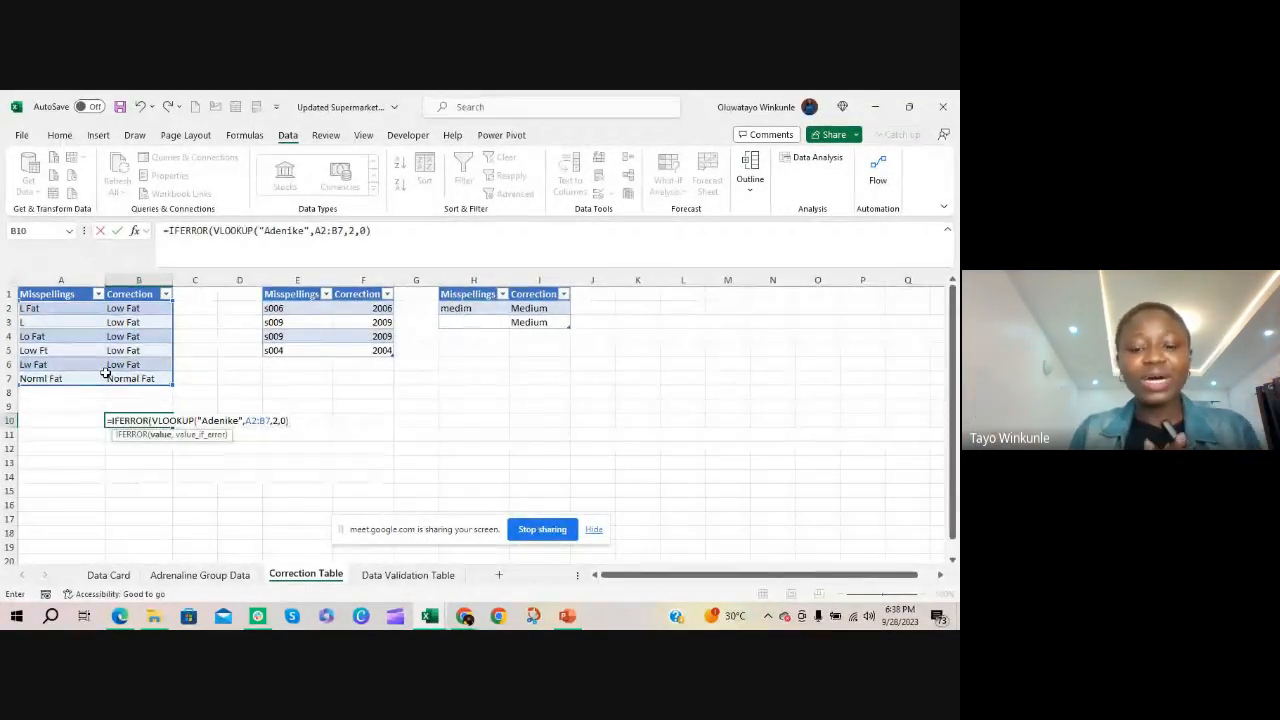
text(,)
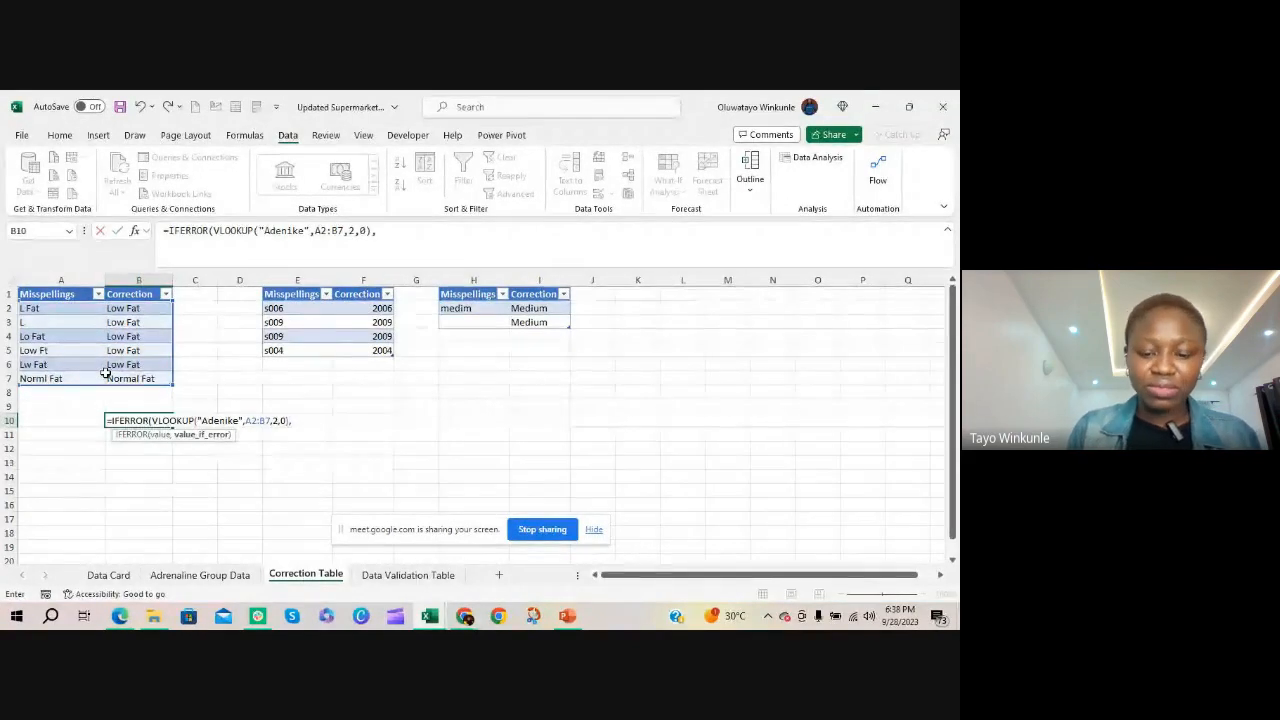
text( "Not)
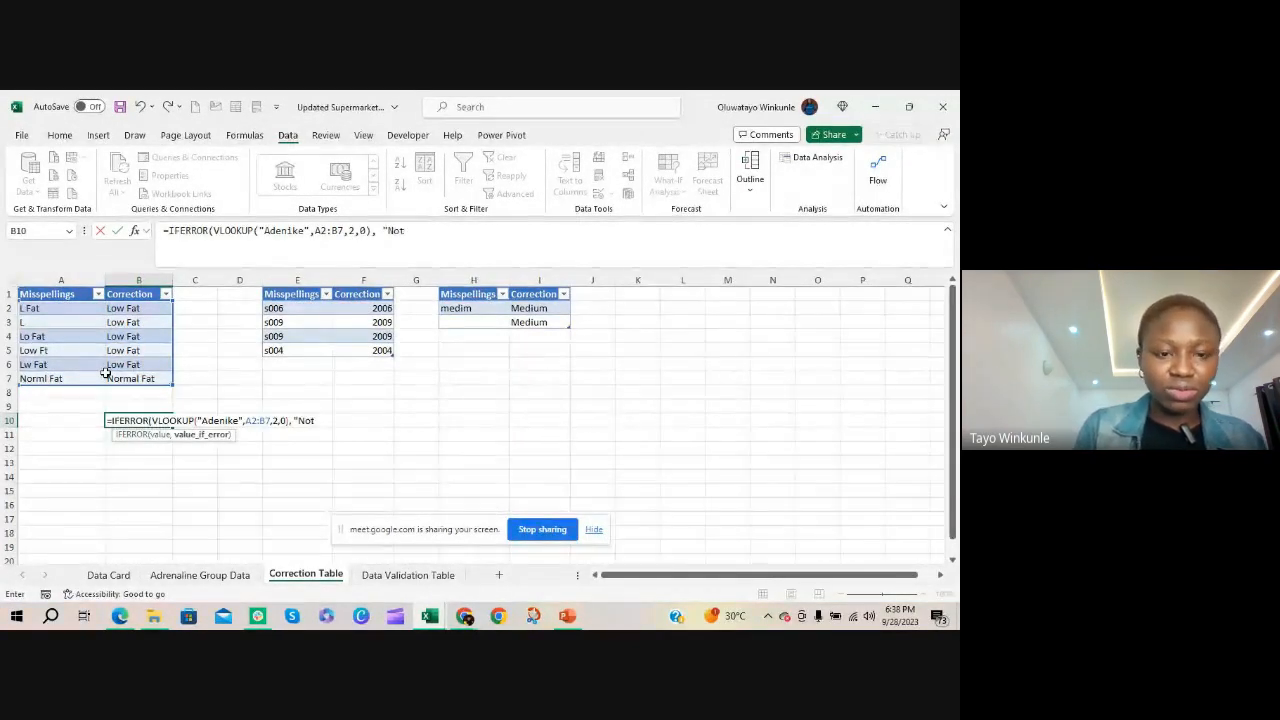
text( Foun)
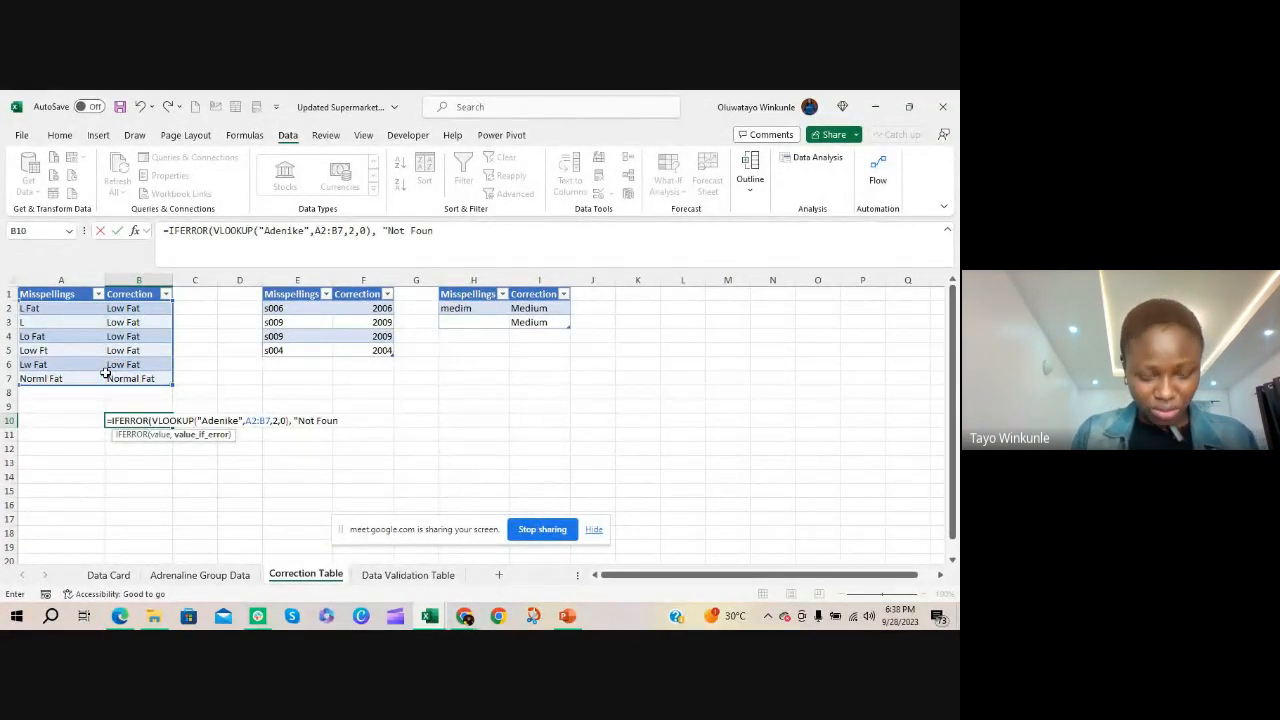
text(d)
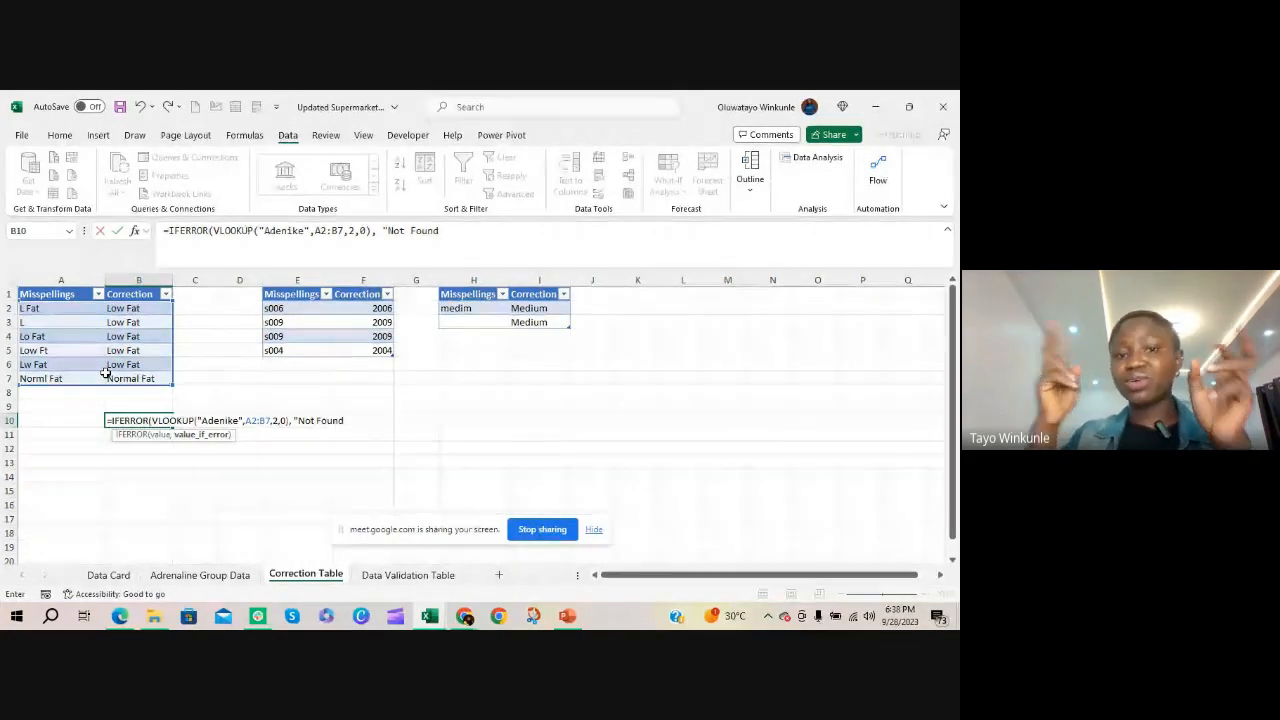
text("))
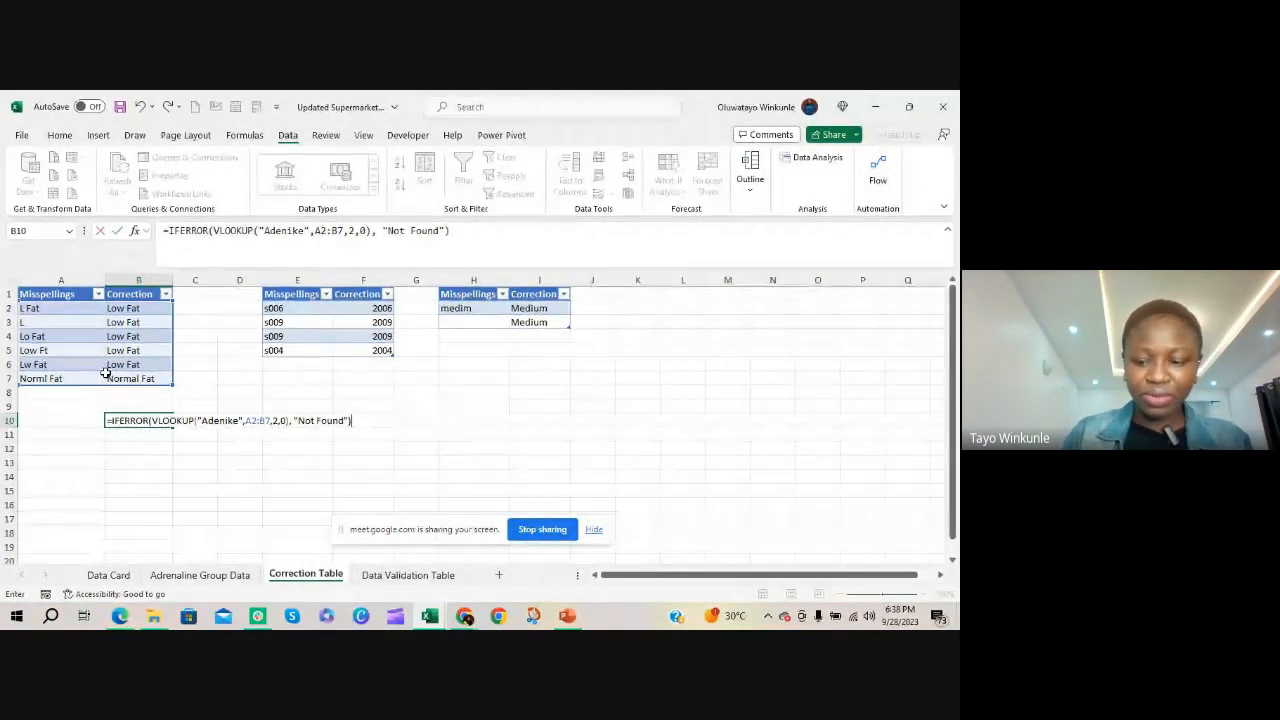
Complete the IFERROR formula in B10 with "Not Found" as the error value and reselect the cell to view its formula
key(Return)
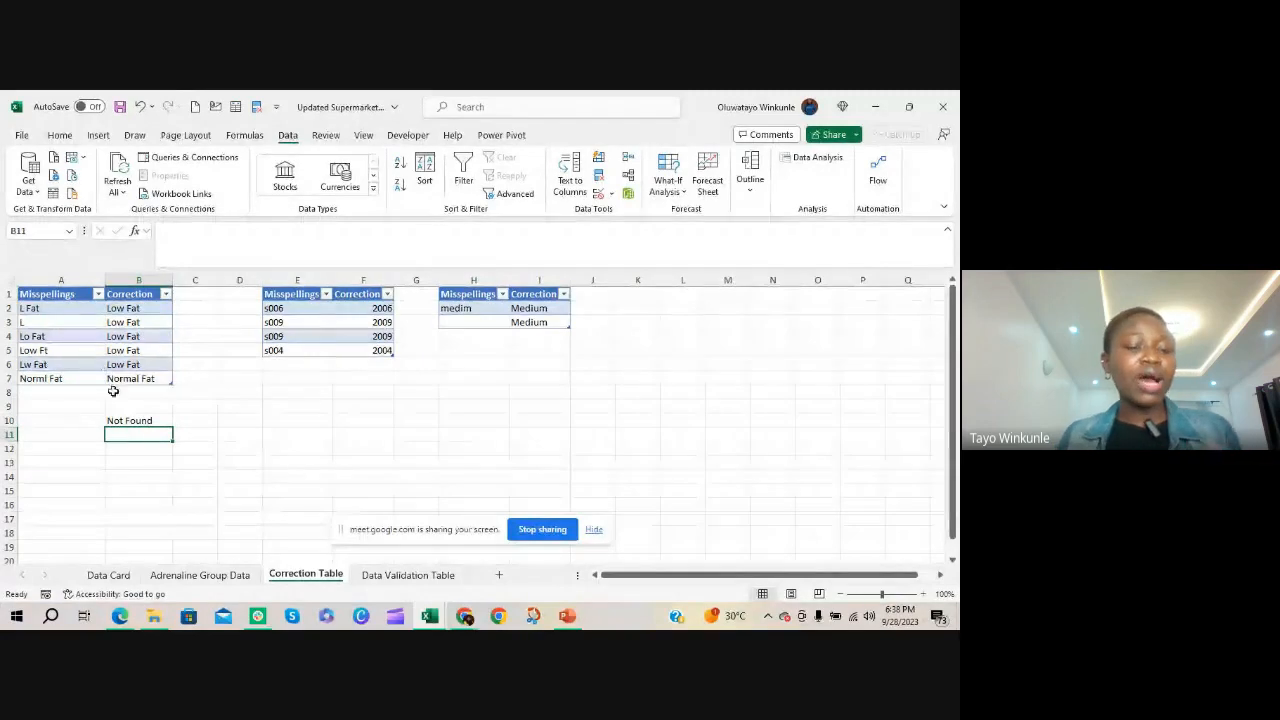
key(Up)
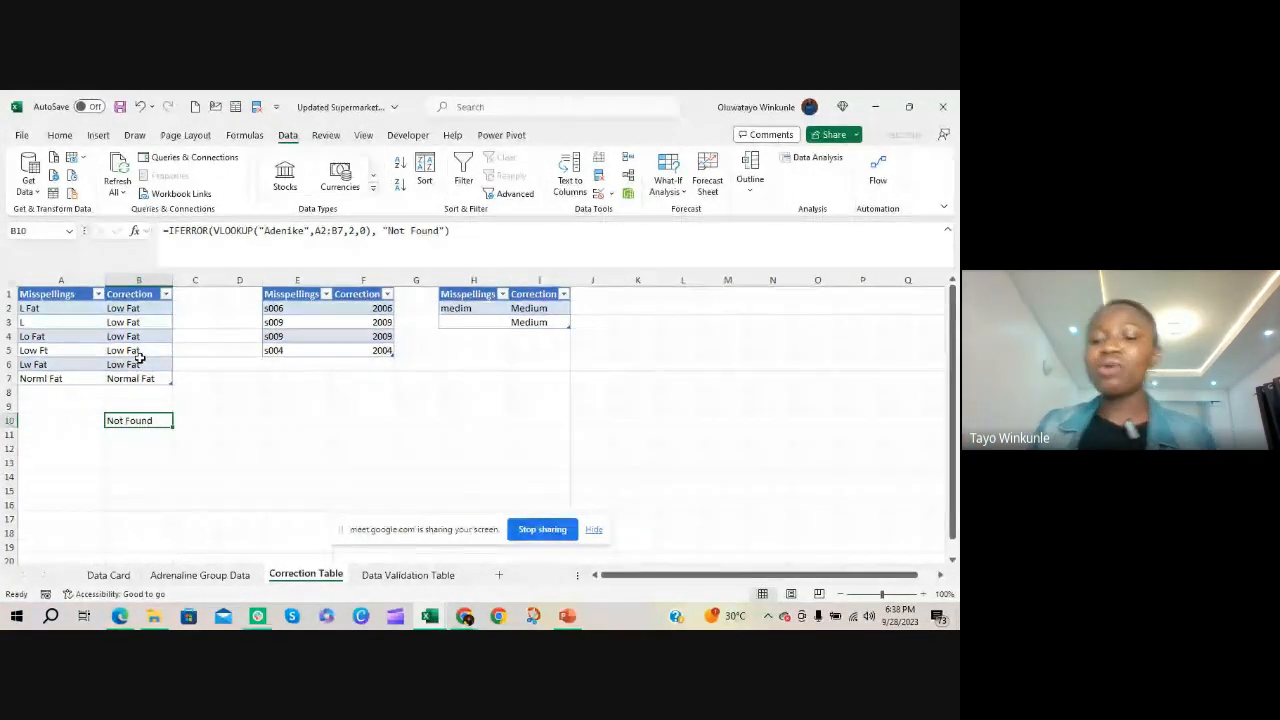
Begin a VLOOKUP formula in B11 on the Correction Table sheet with the misspelling in A4 as the lookup value
click(236, 419)
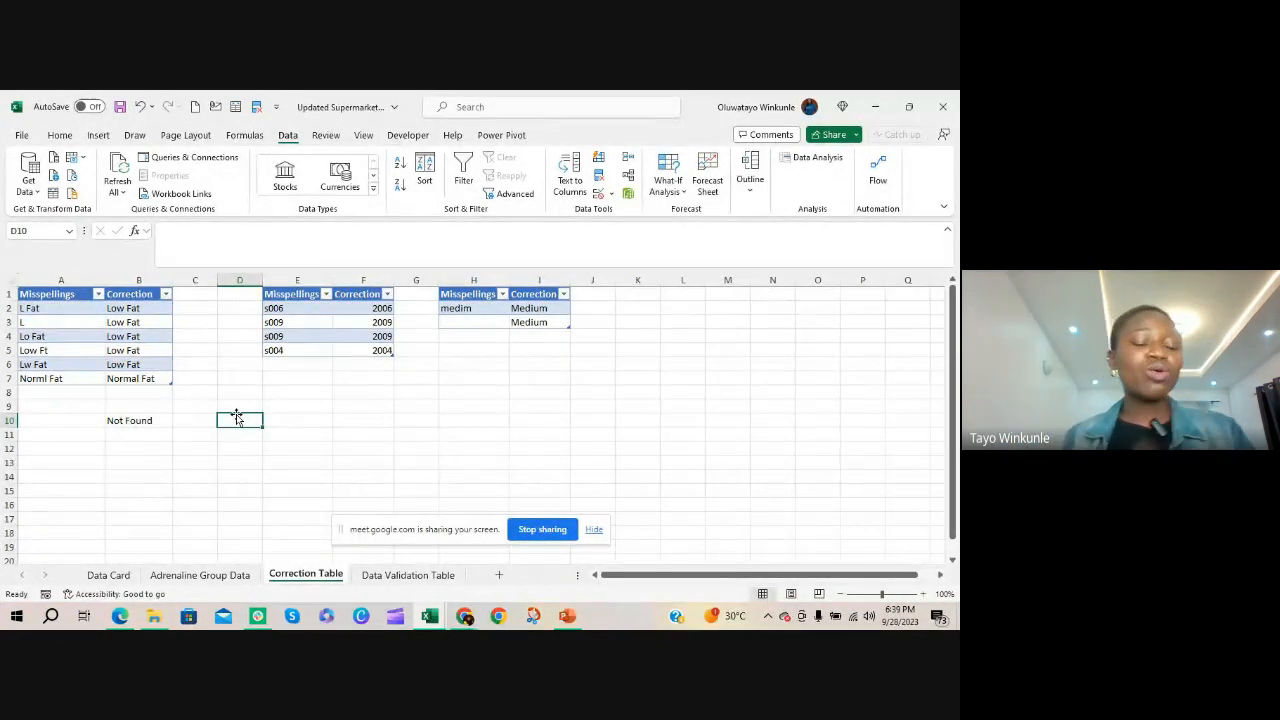
key(Left)
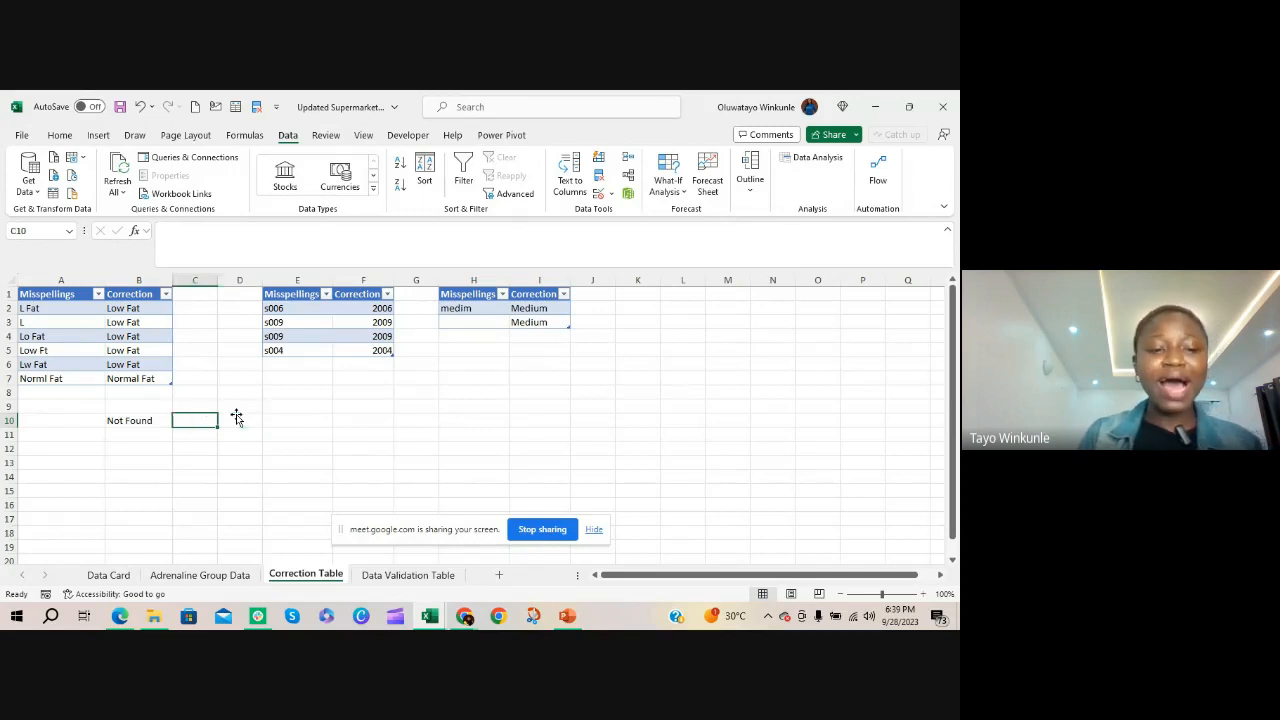
key(Left)
key(Down)
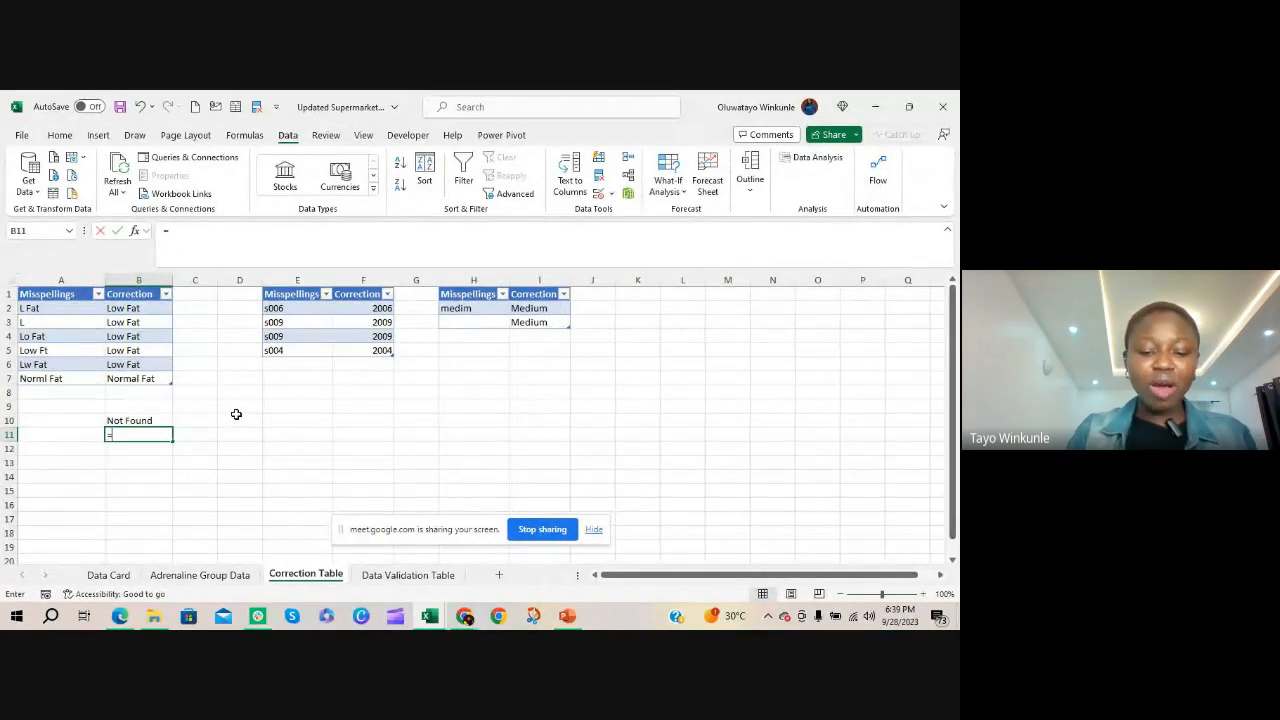
text(=vlo)
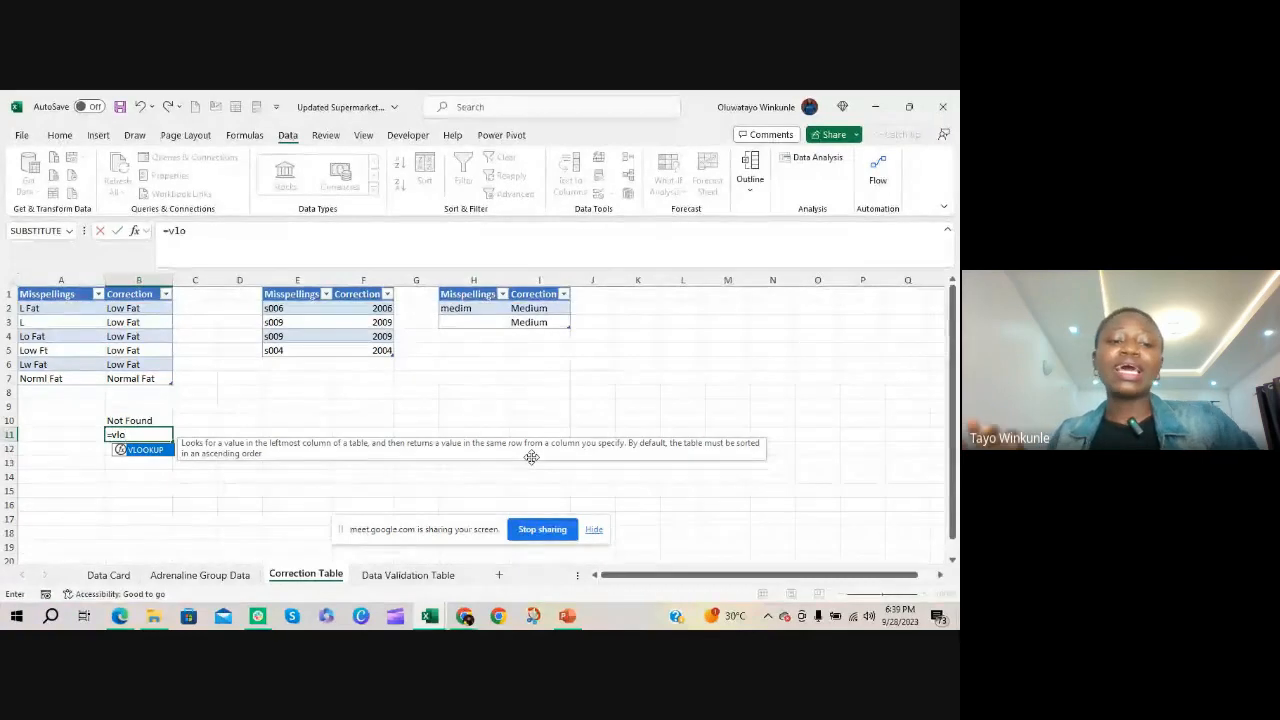
key(Tab)
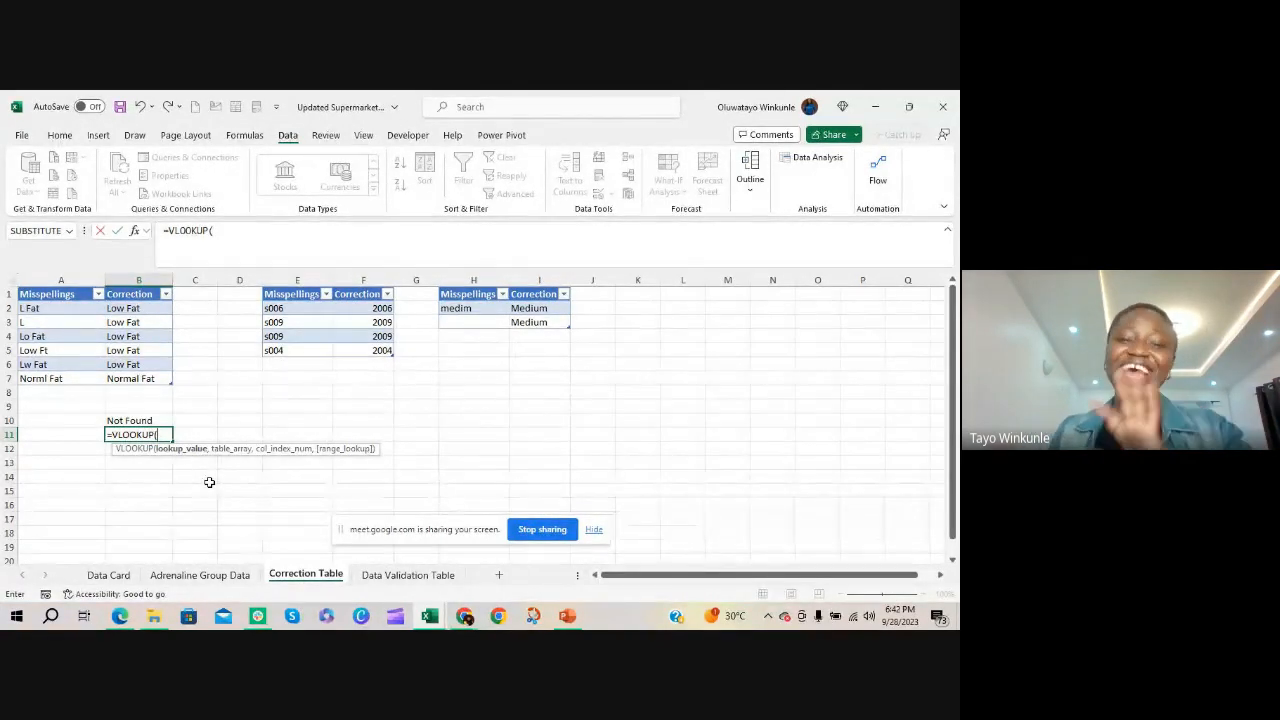
key(BackSpace)
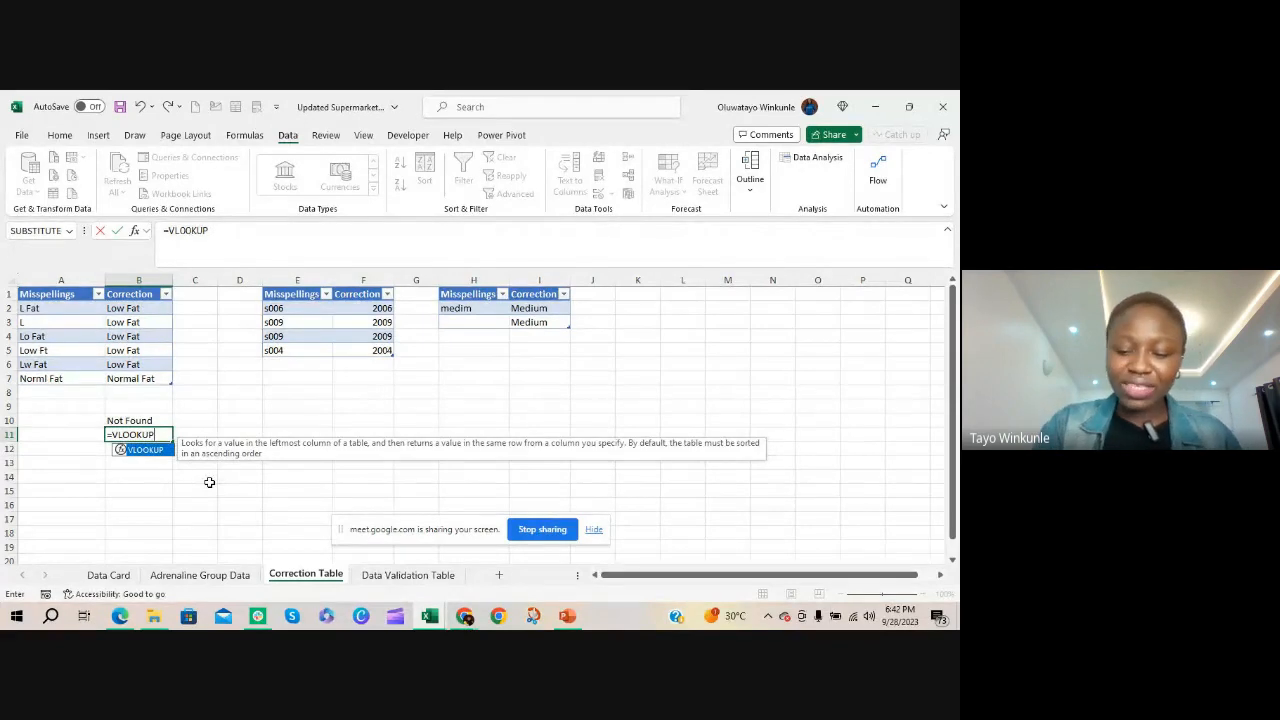
text(()
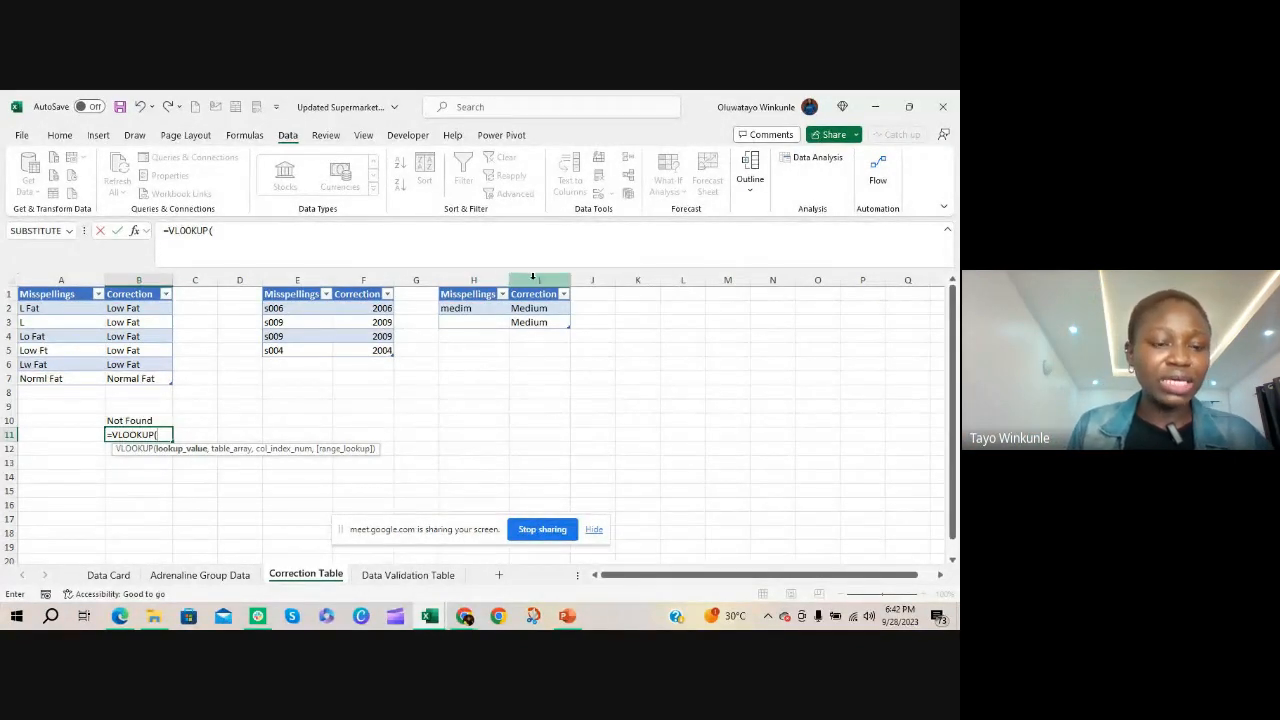
click(55, 337)
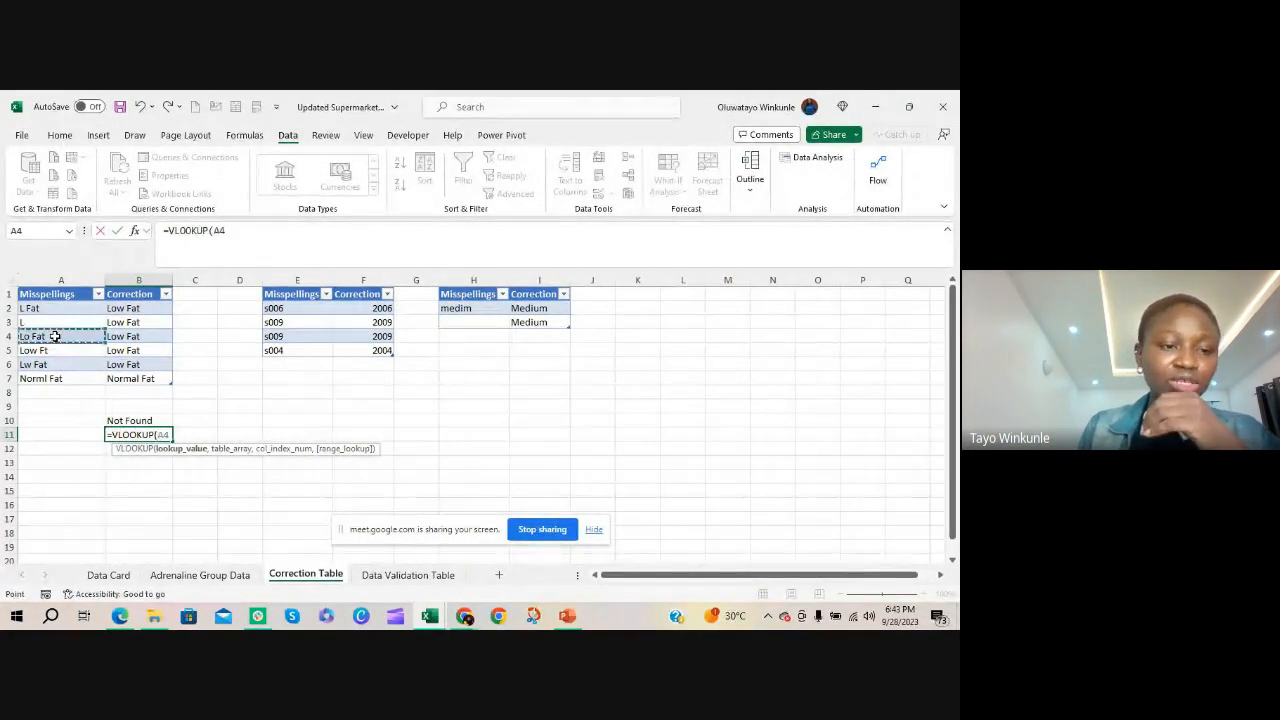
text(,)
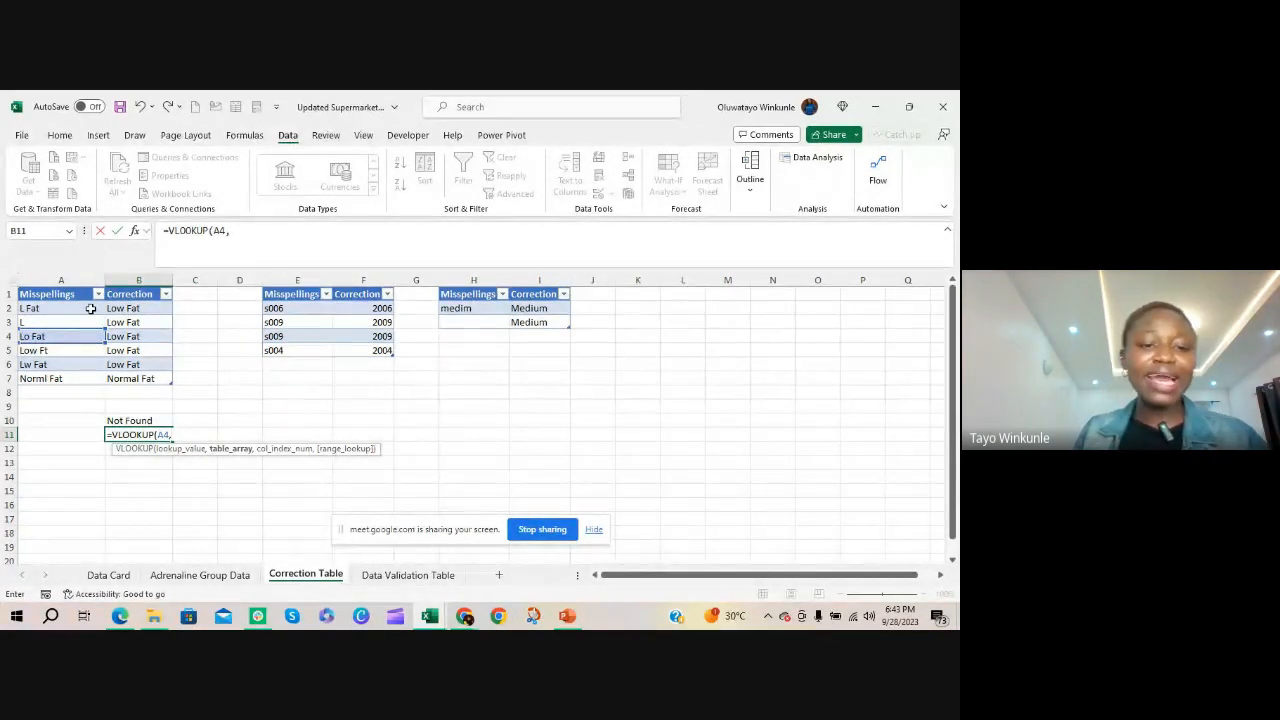
Complete the VLOOKUP in B11 with table array A2:B7, column index 2 and match mode 0, and reselect the cell to view its formula
drag(90, 309, 152, 377)
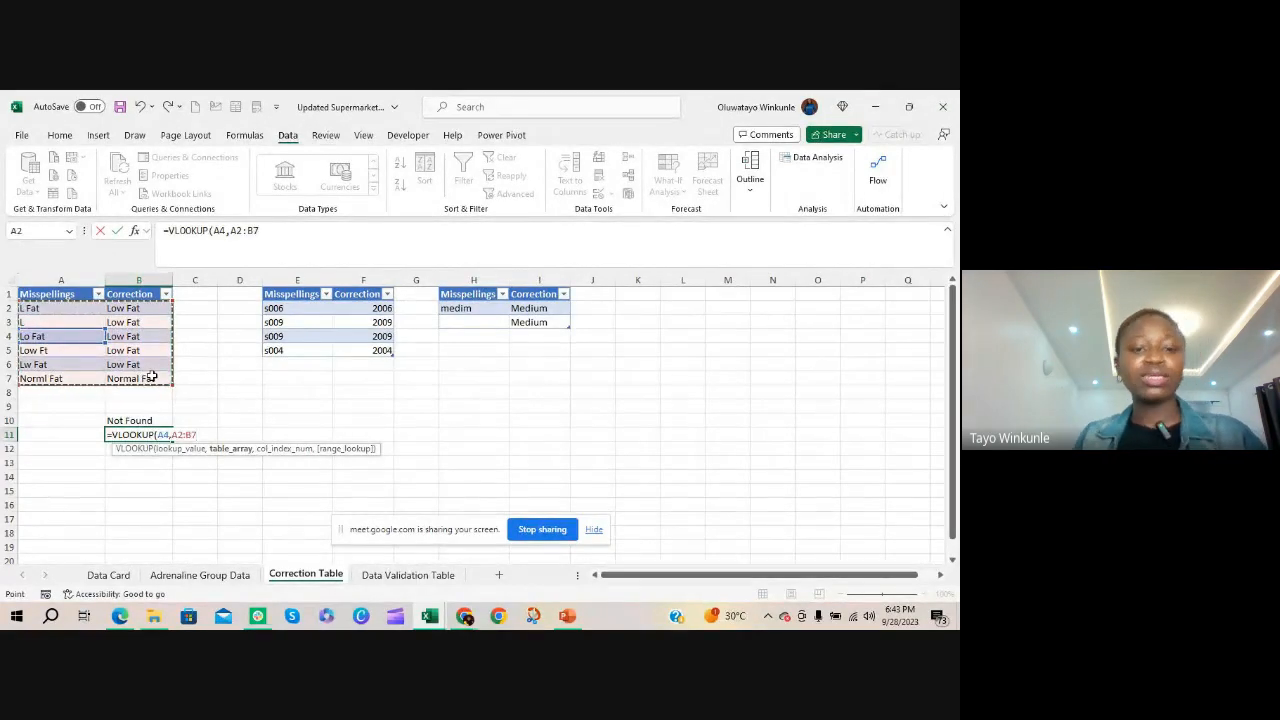
text(,2)
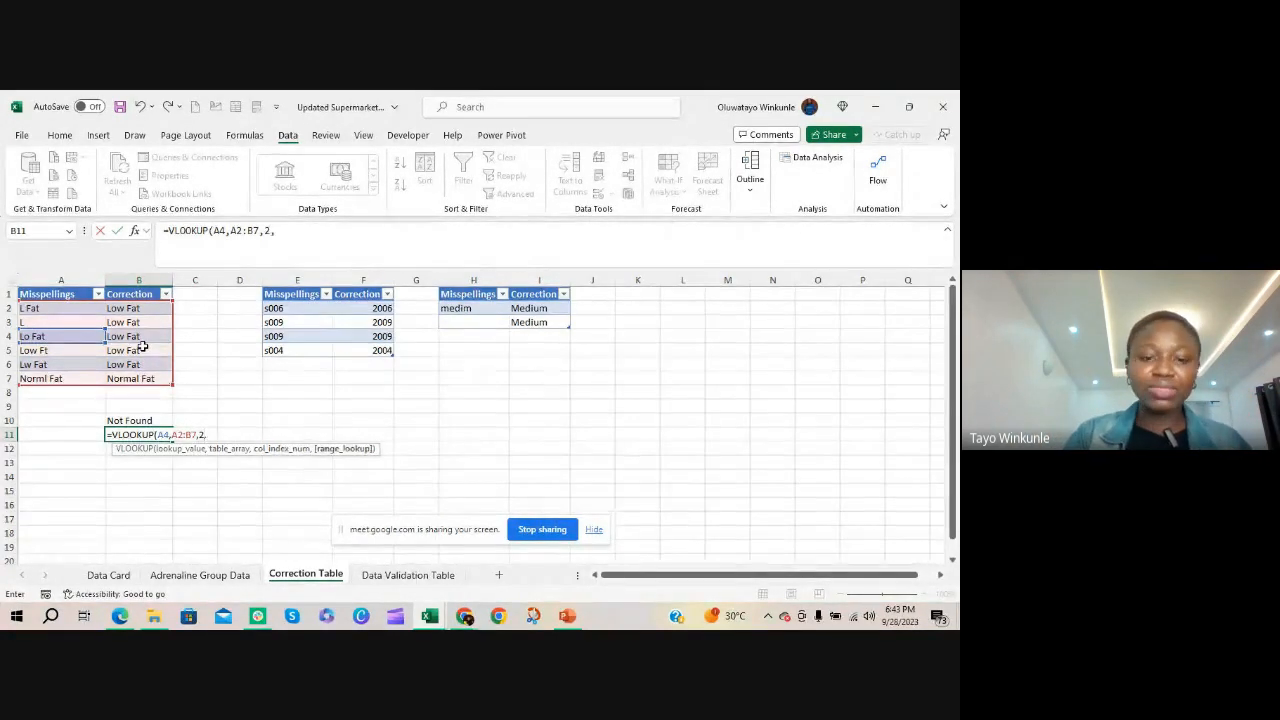
text(,)
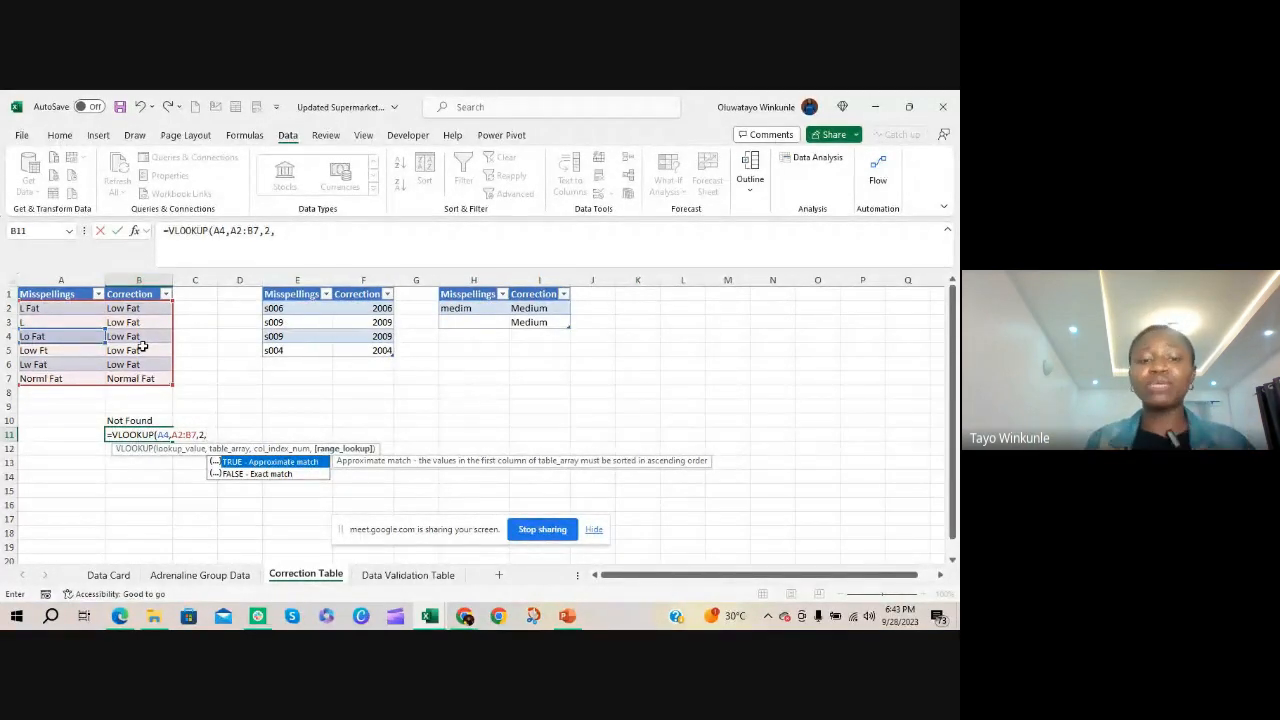
text(0)
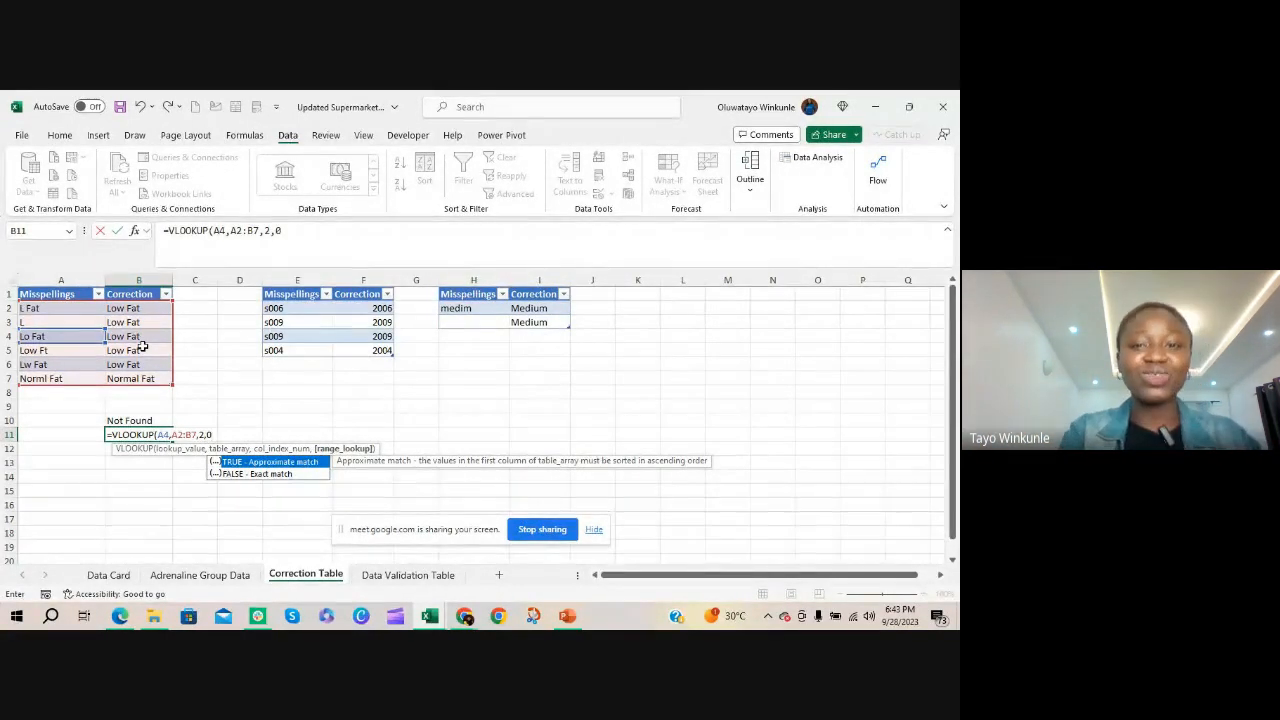
text())
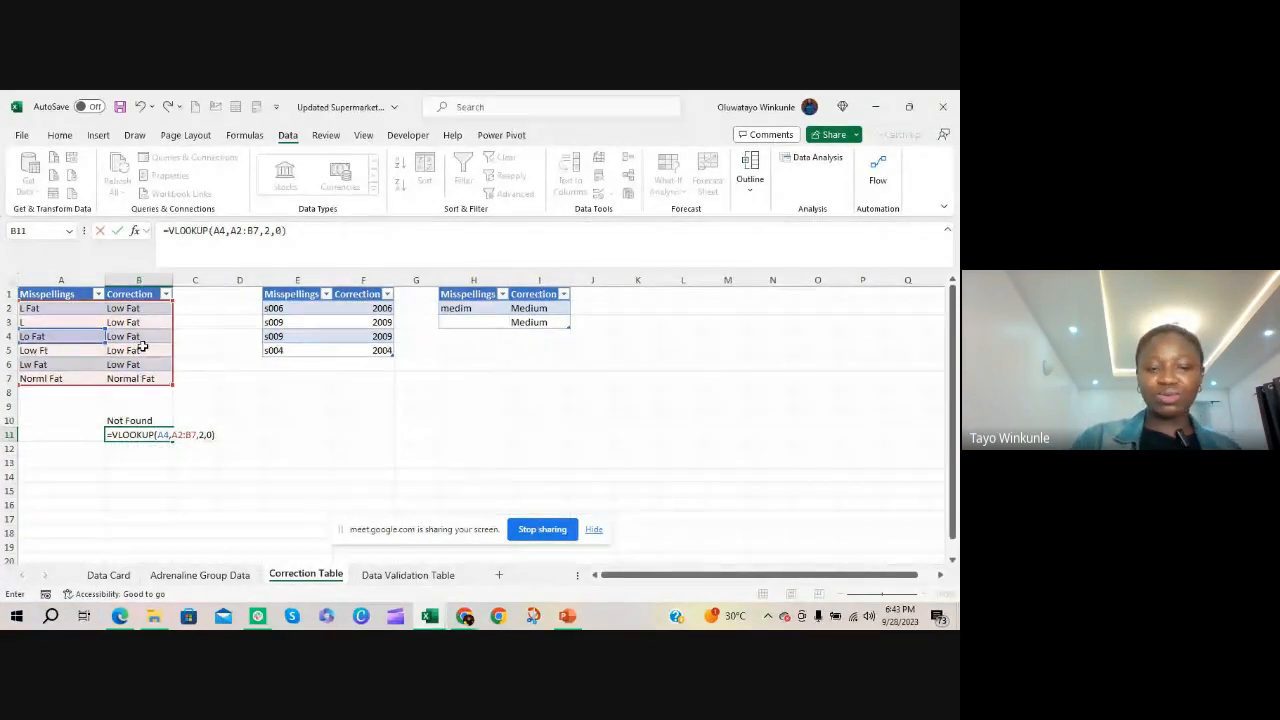
key(Return)
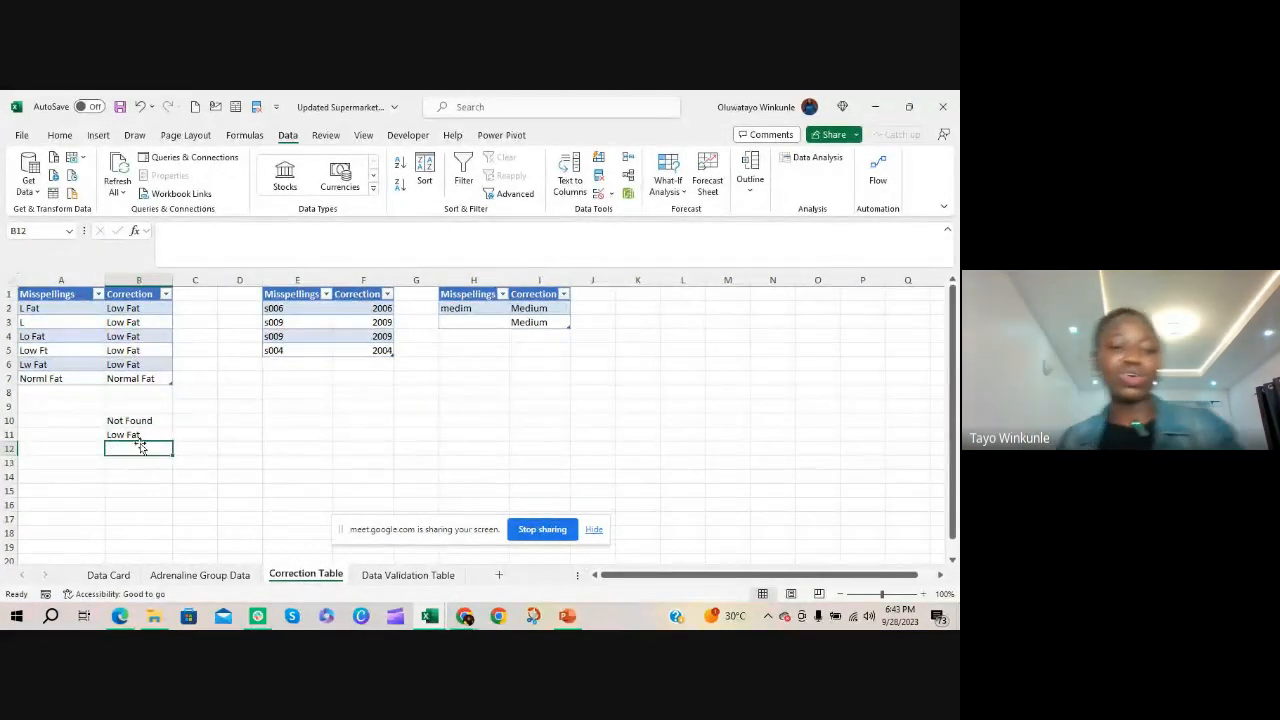
click(142, 436)
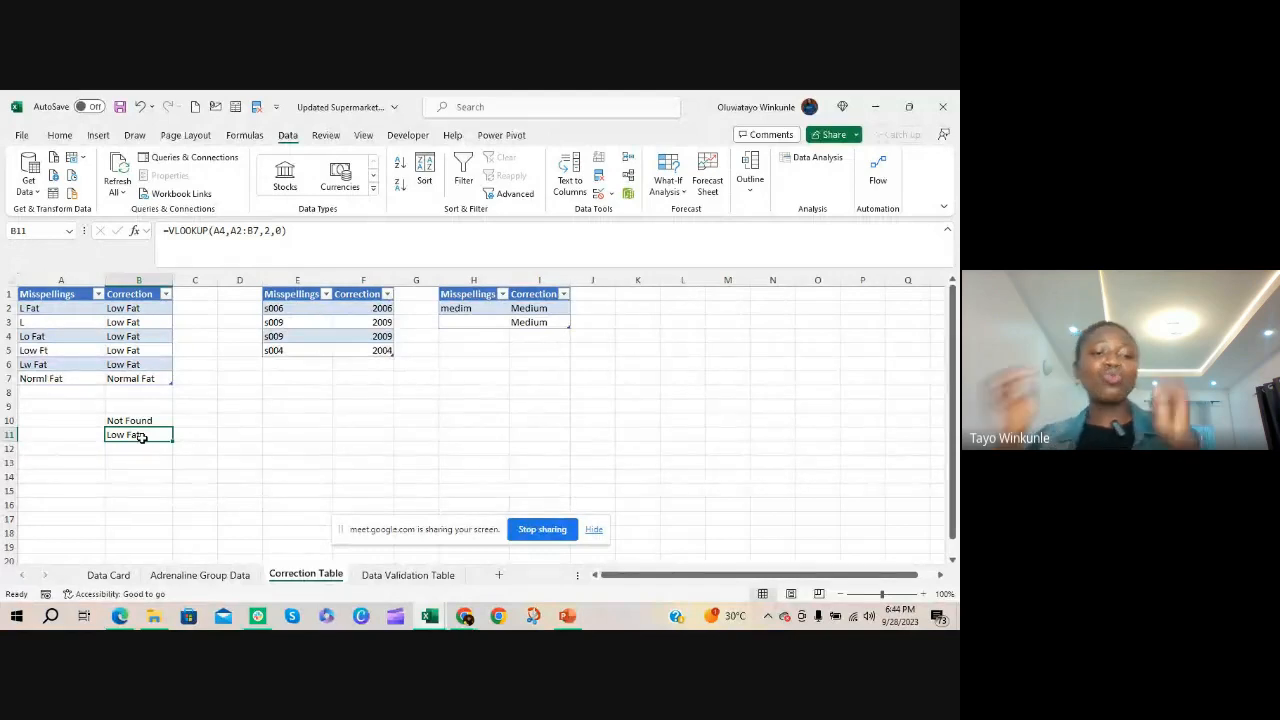
Insert a column before Product Type on the Adrenaline Group Data sheet and title it "Corrected Spelling"
click(220, 576)
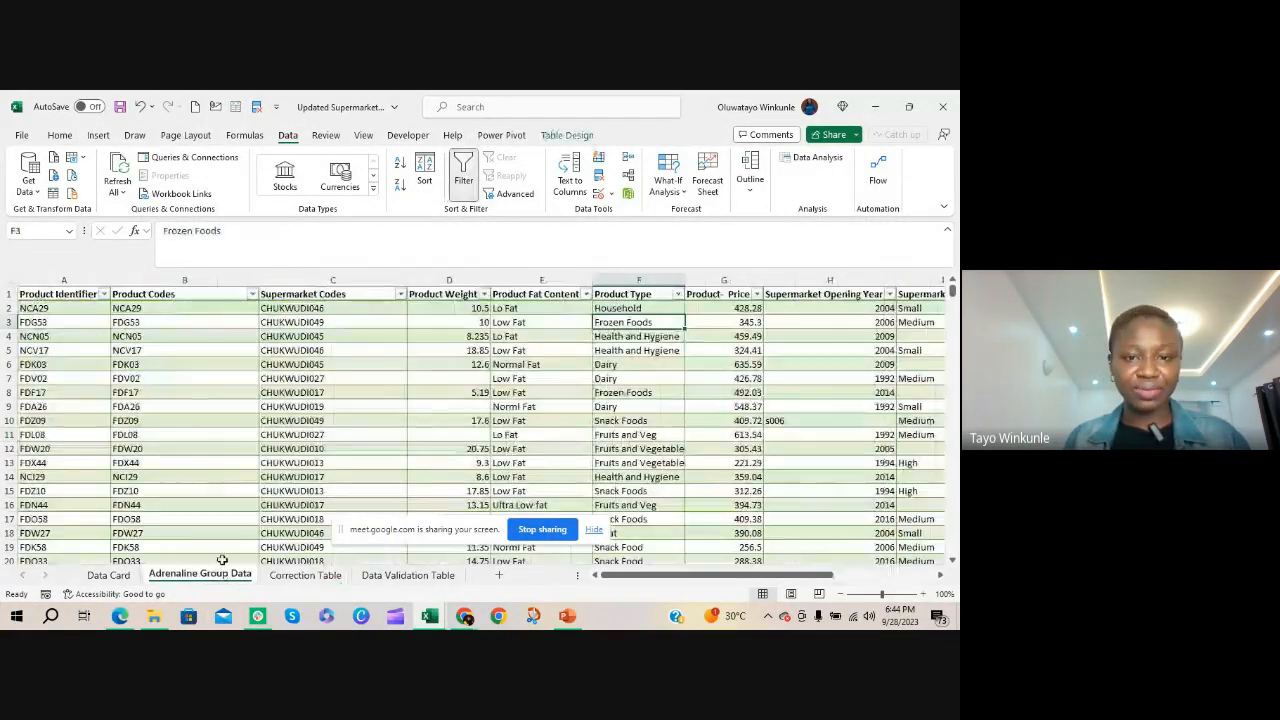
click(548, 294)
click(637, 283)
right_click(637, 284)
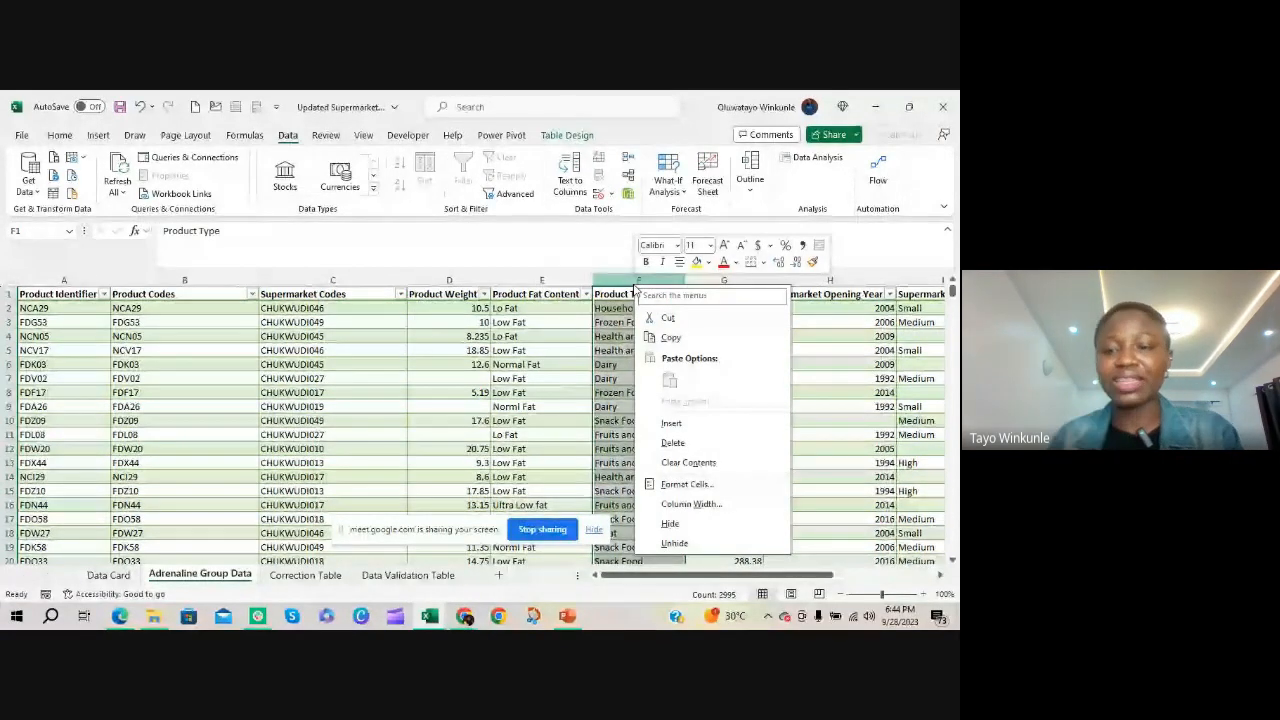
click(673, 423)
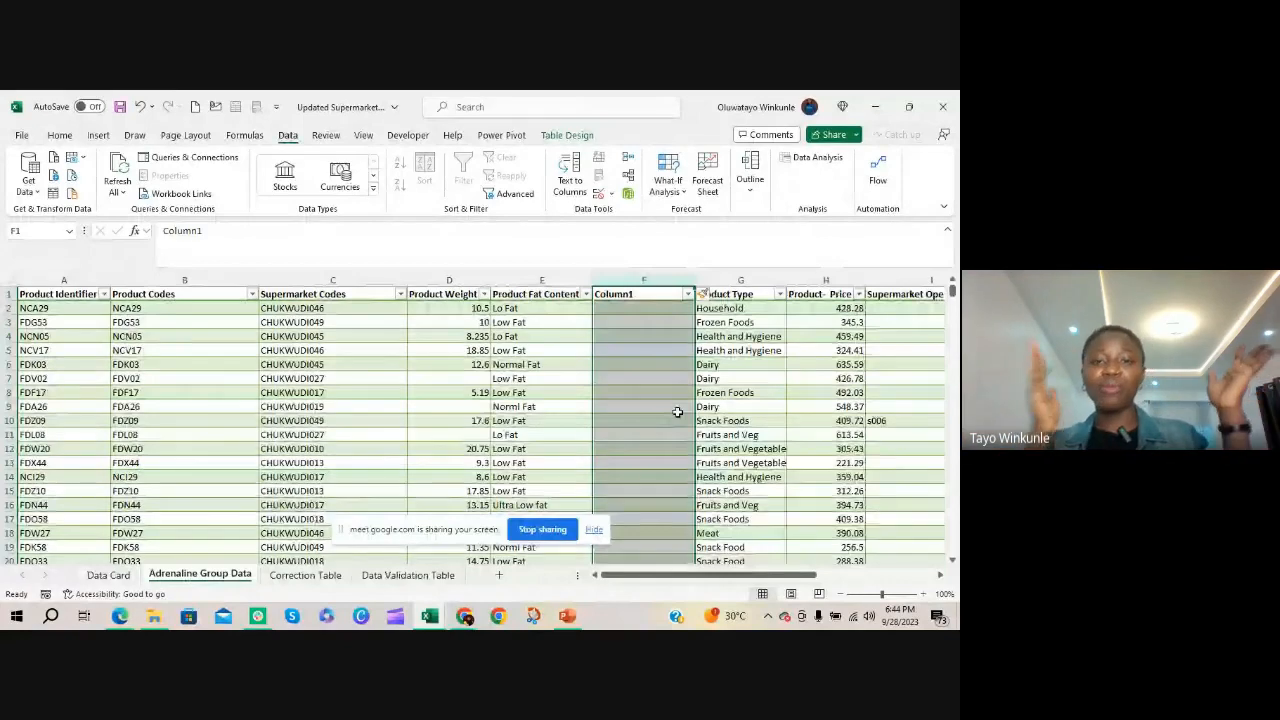
click(653, 293)
text(Co)
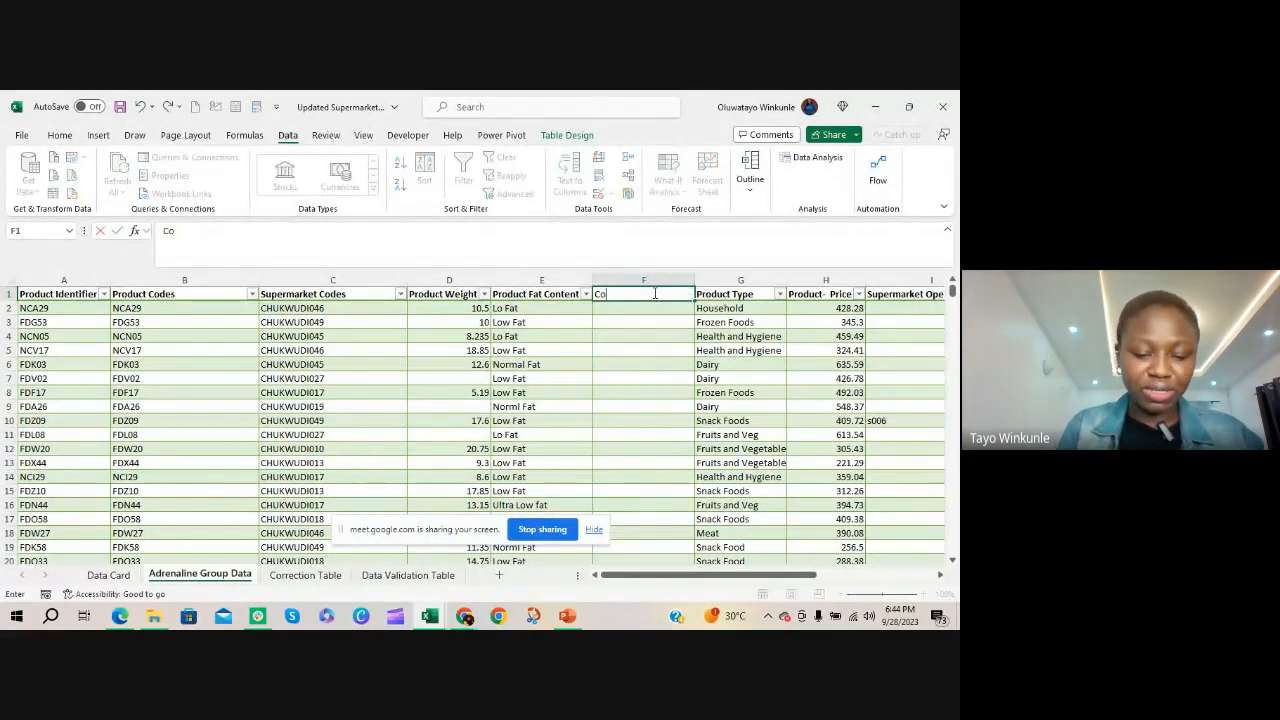
text(rrected Spelling)
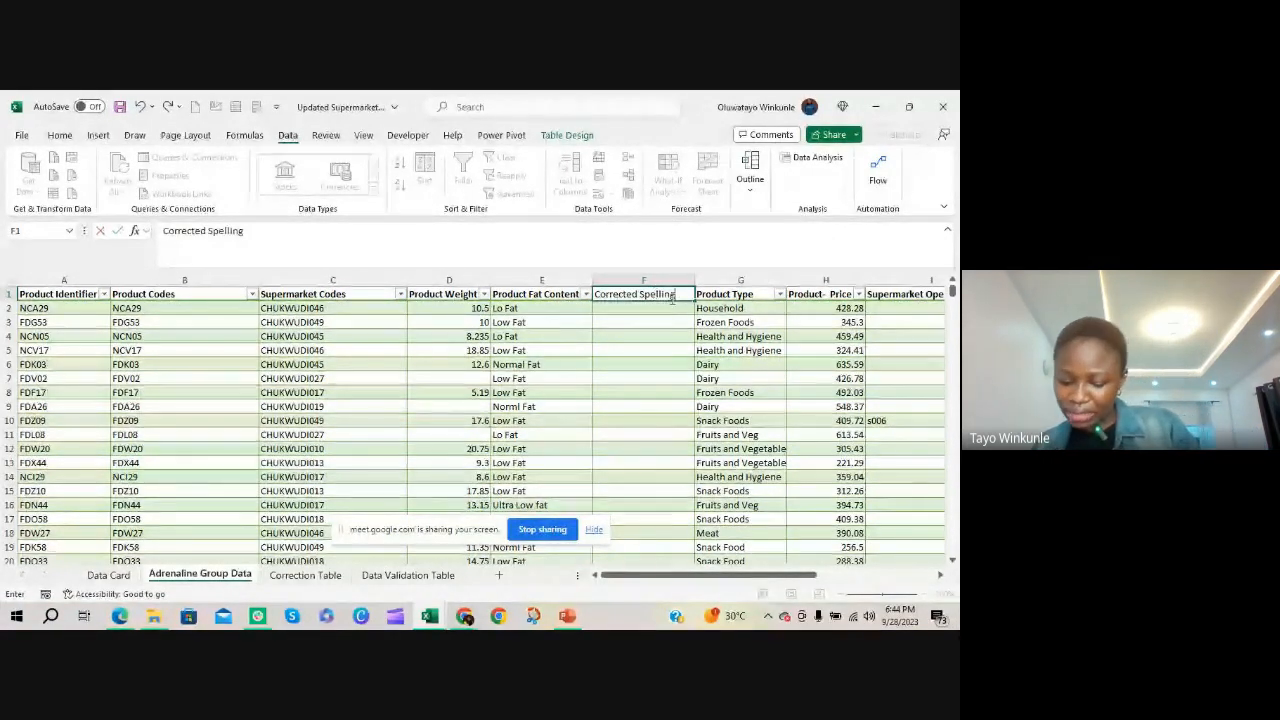
Begin an IFERROR formula in F2 around a VLOOKUP of E2, with A2:B7 on the Correction Table sheet as the table array
click(637, 308)
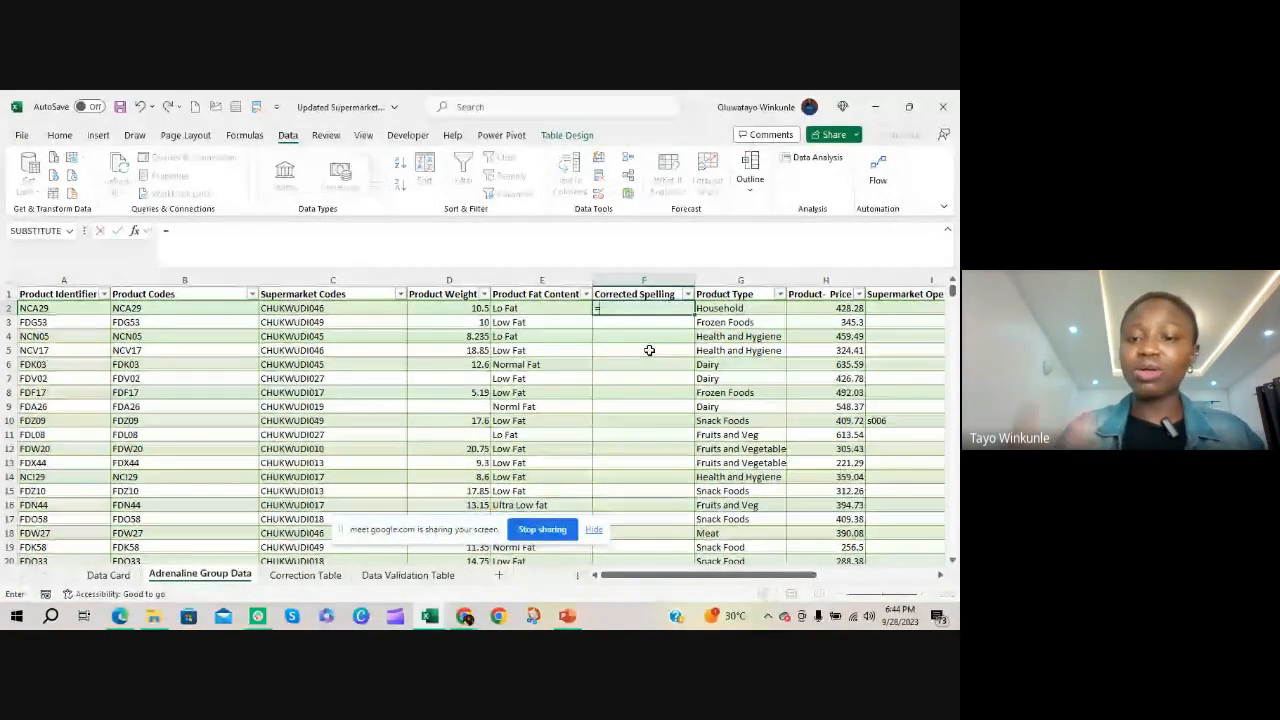
text(=ife)
key(Tab)
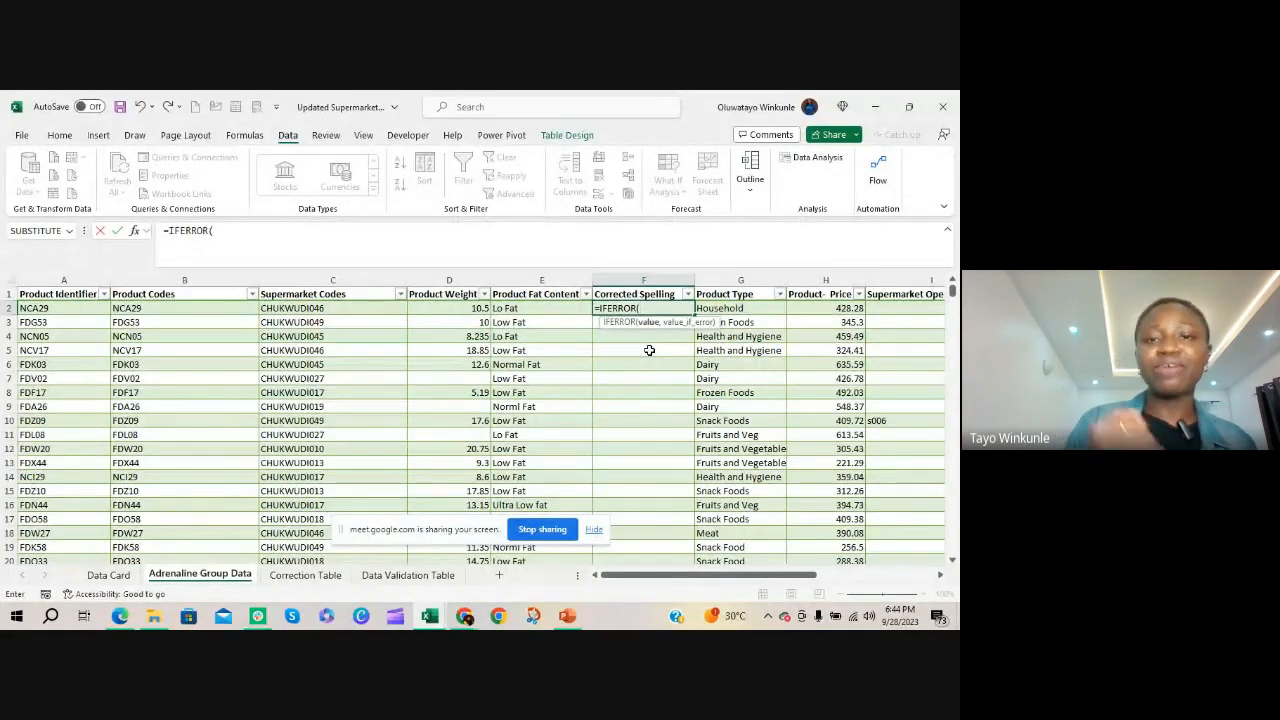
text(vloo)
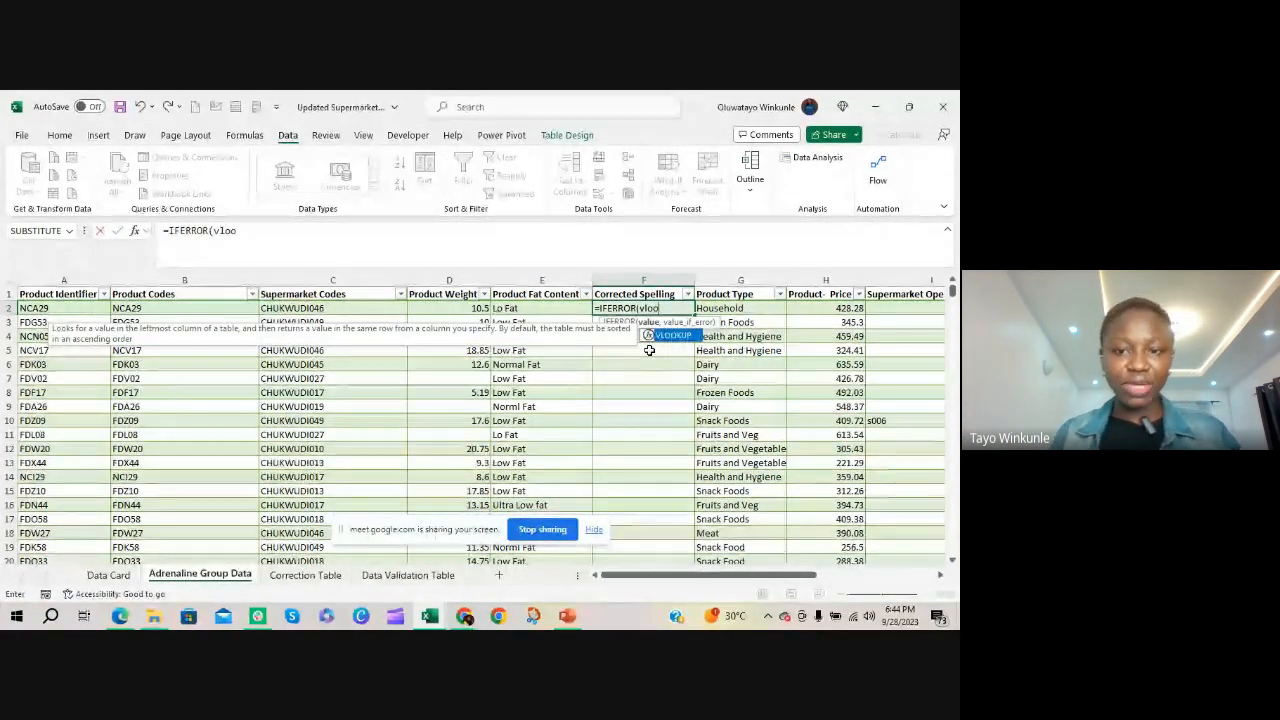
key(Tab)
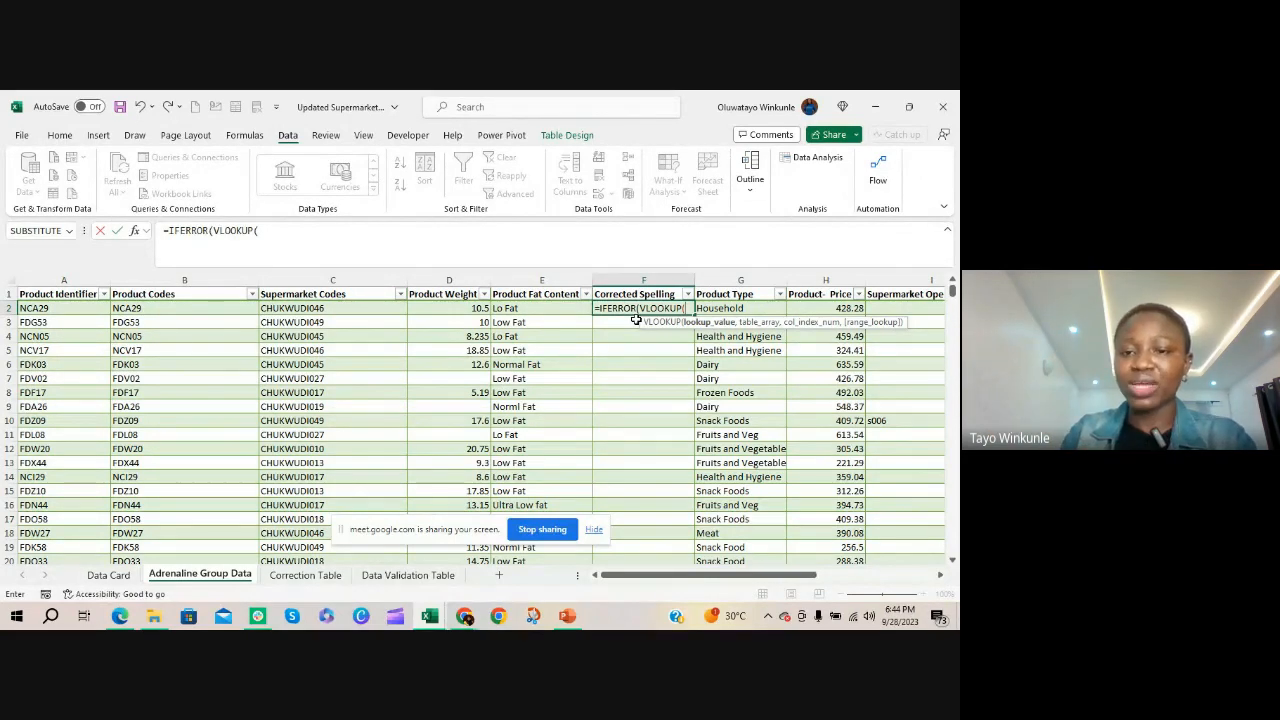
click(530, 308)
text(,)
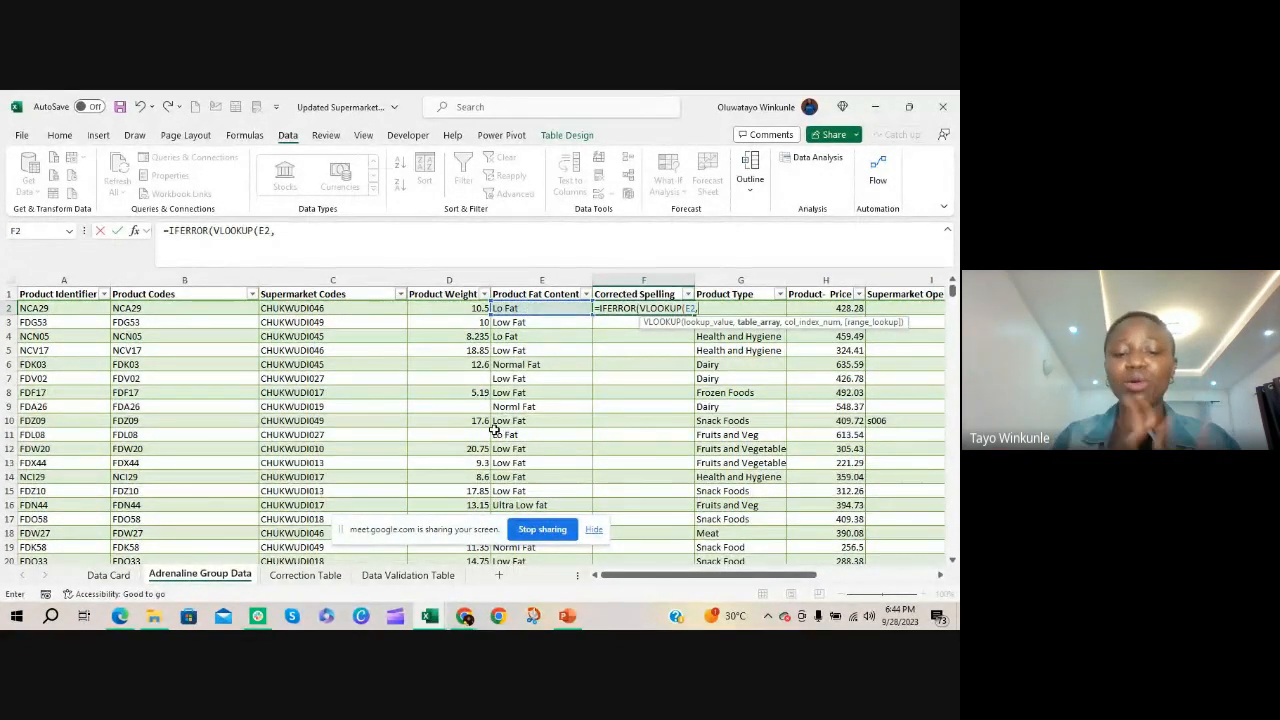
click(298, 577)
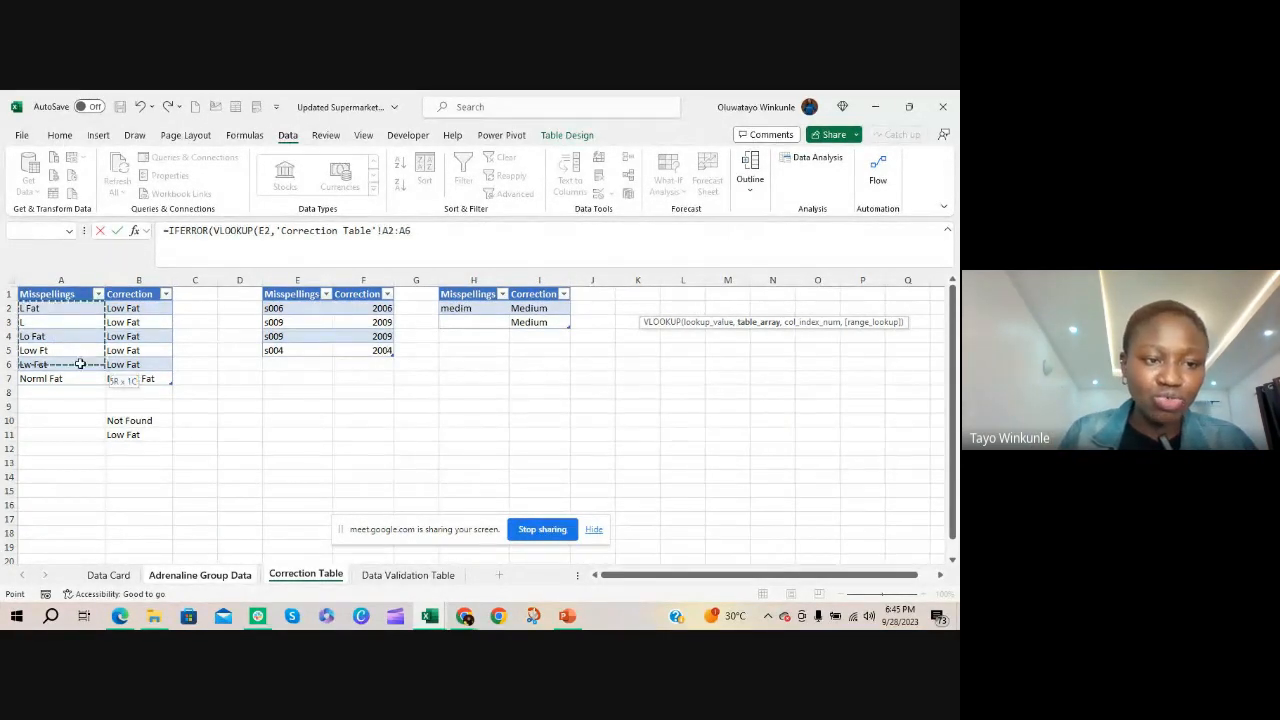
drag(118, 380, 124, 373)
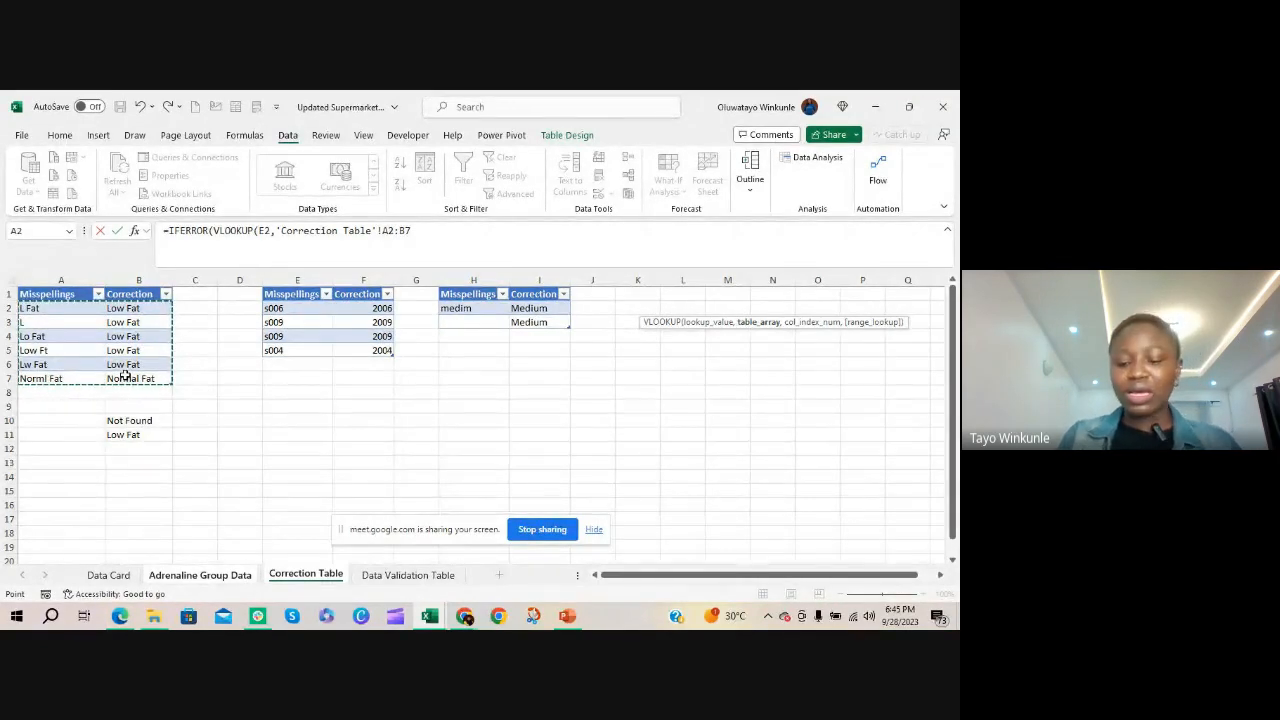
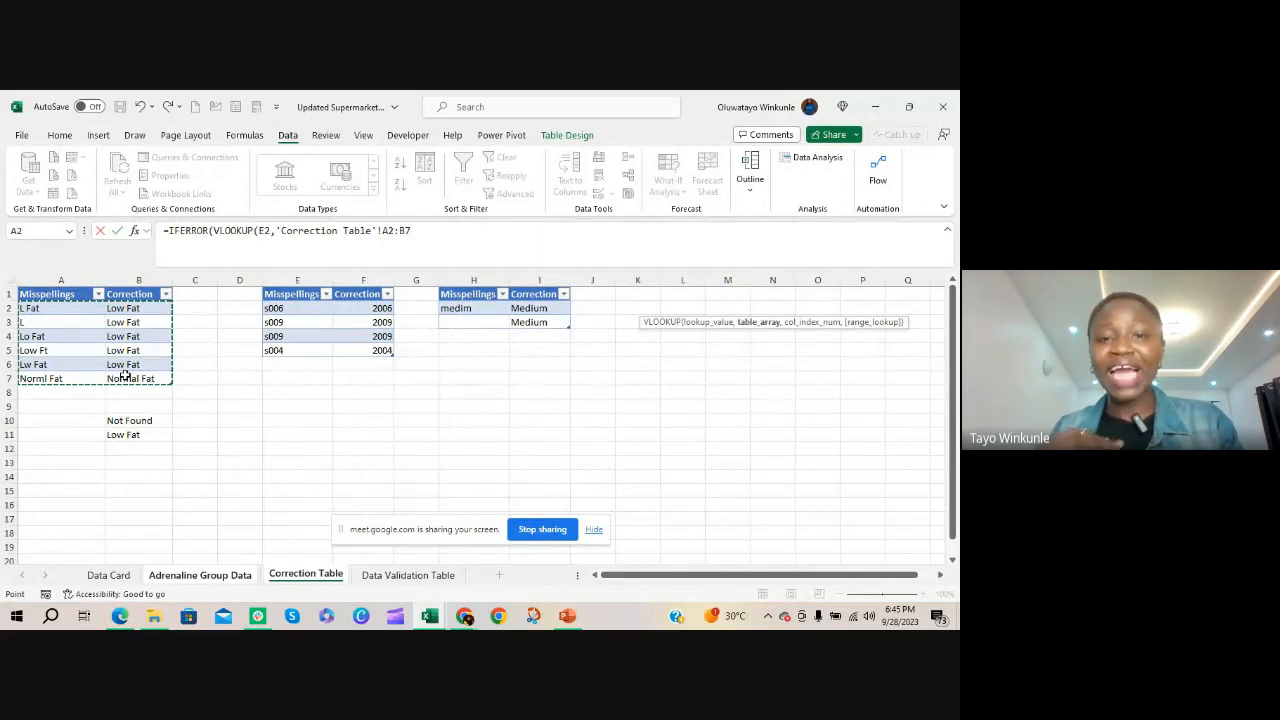
Make the VLOOKUP table array absolute as $A$2:$B$7, set column index 2 and match mode 0, and try to enter the formula in F2
key(F4)
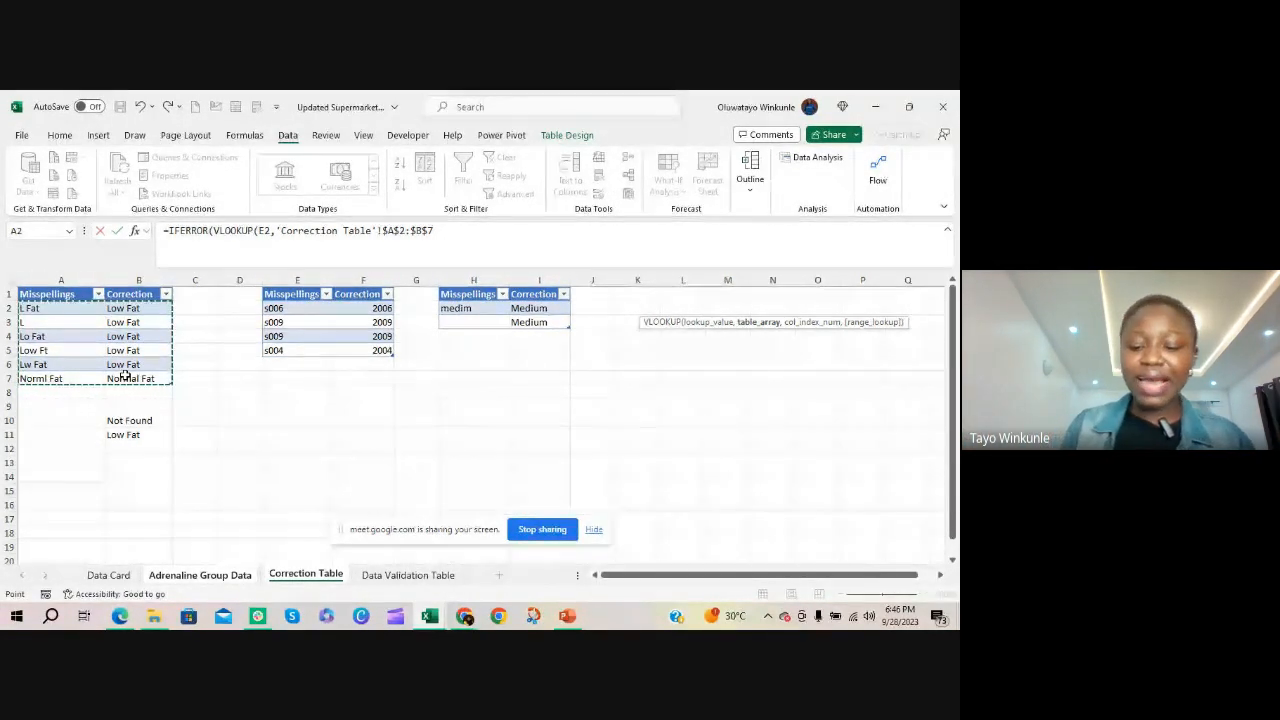
text(,)
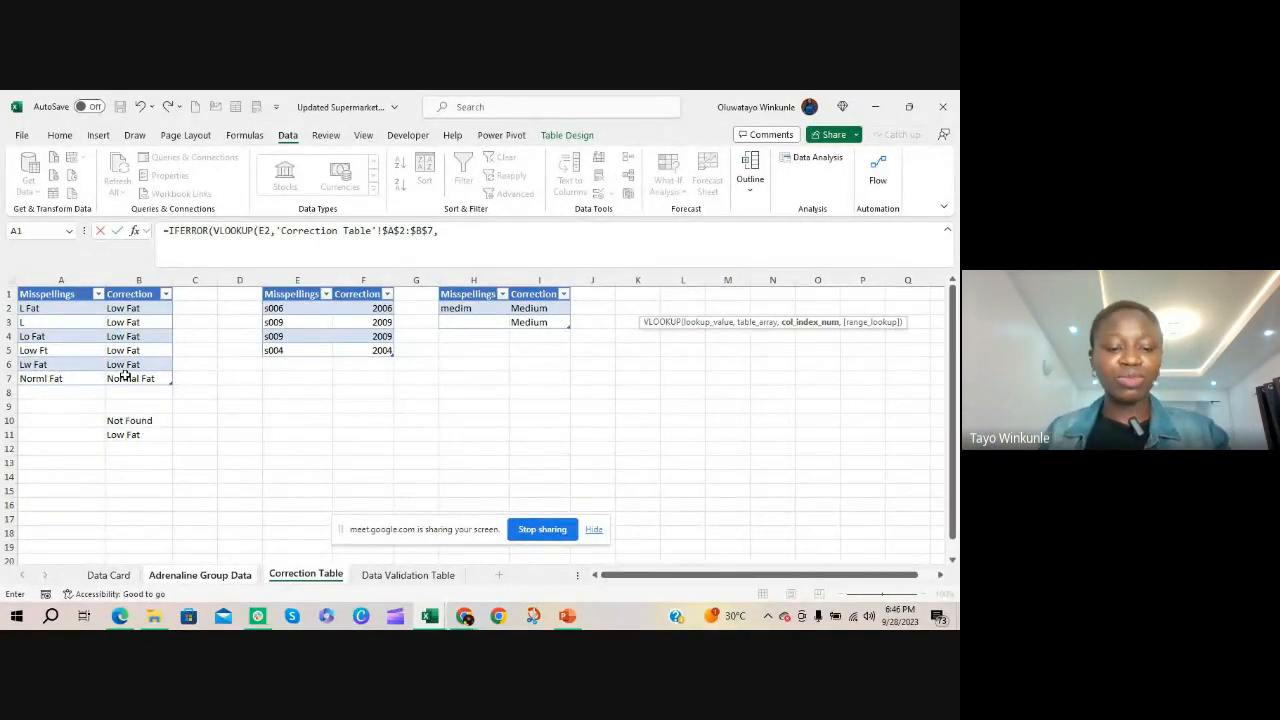
text(2,0)
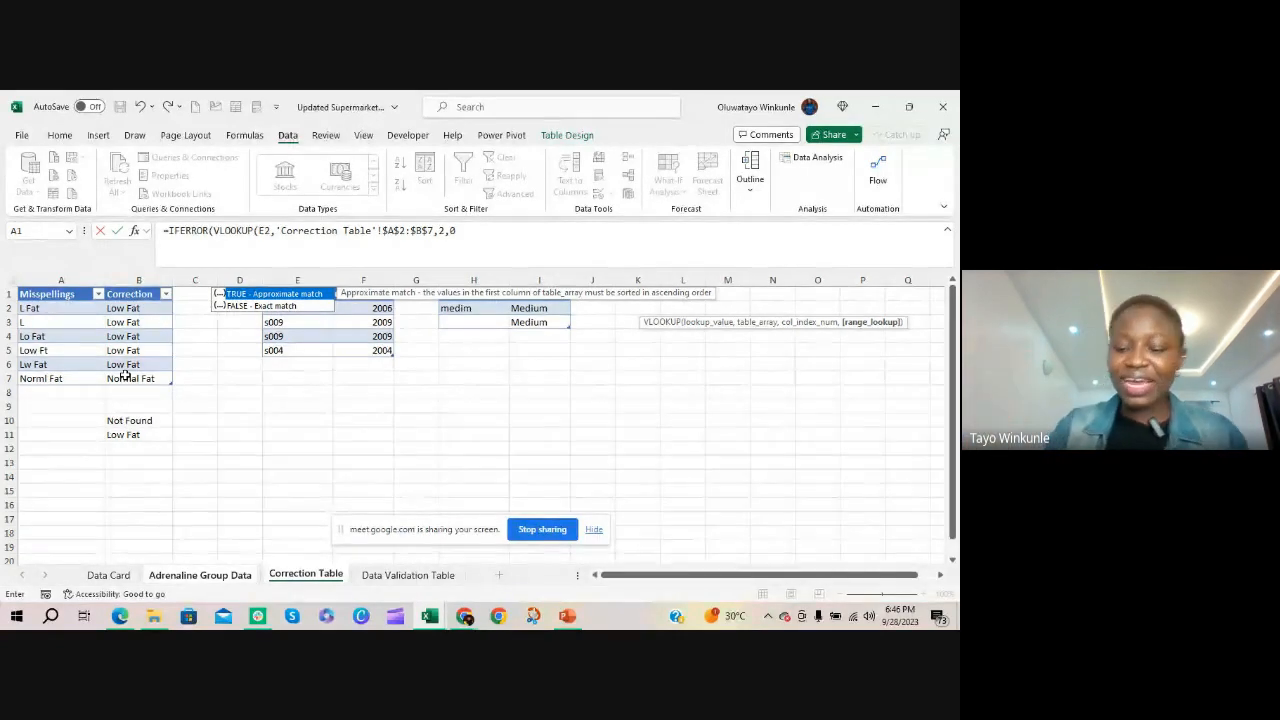
text())
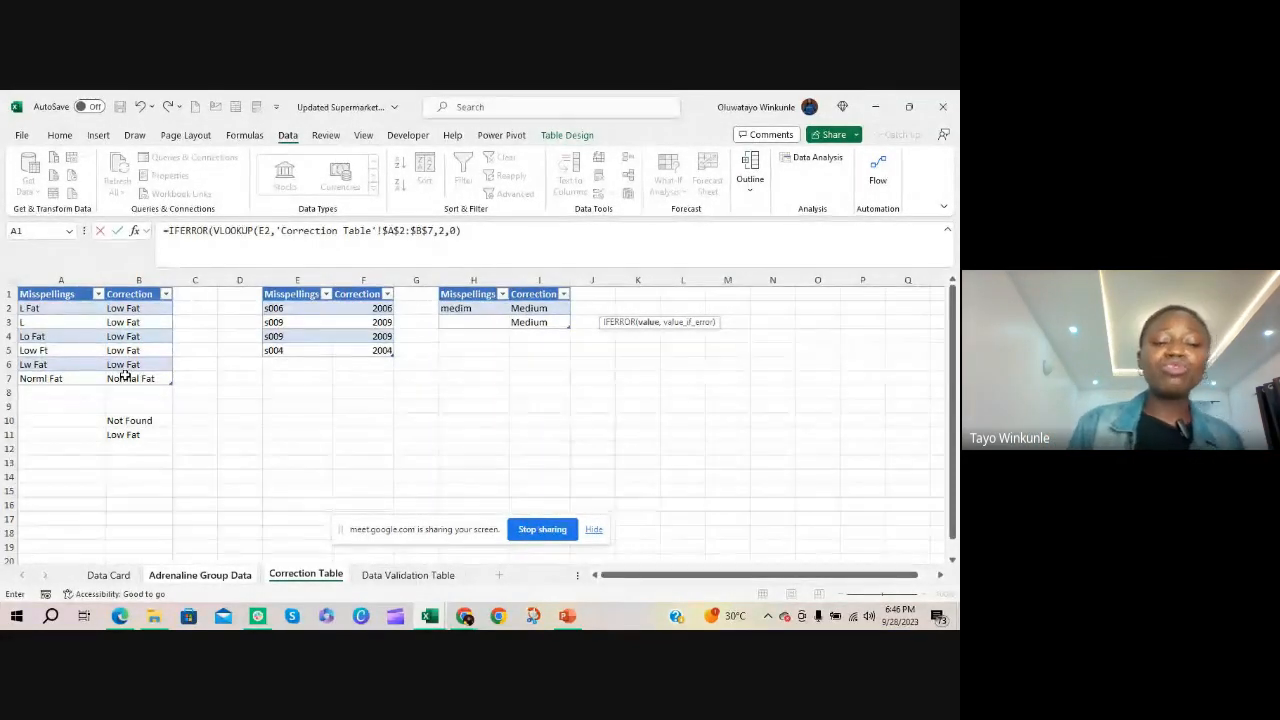
click(230, 575)
key(Return)
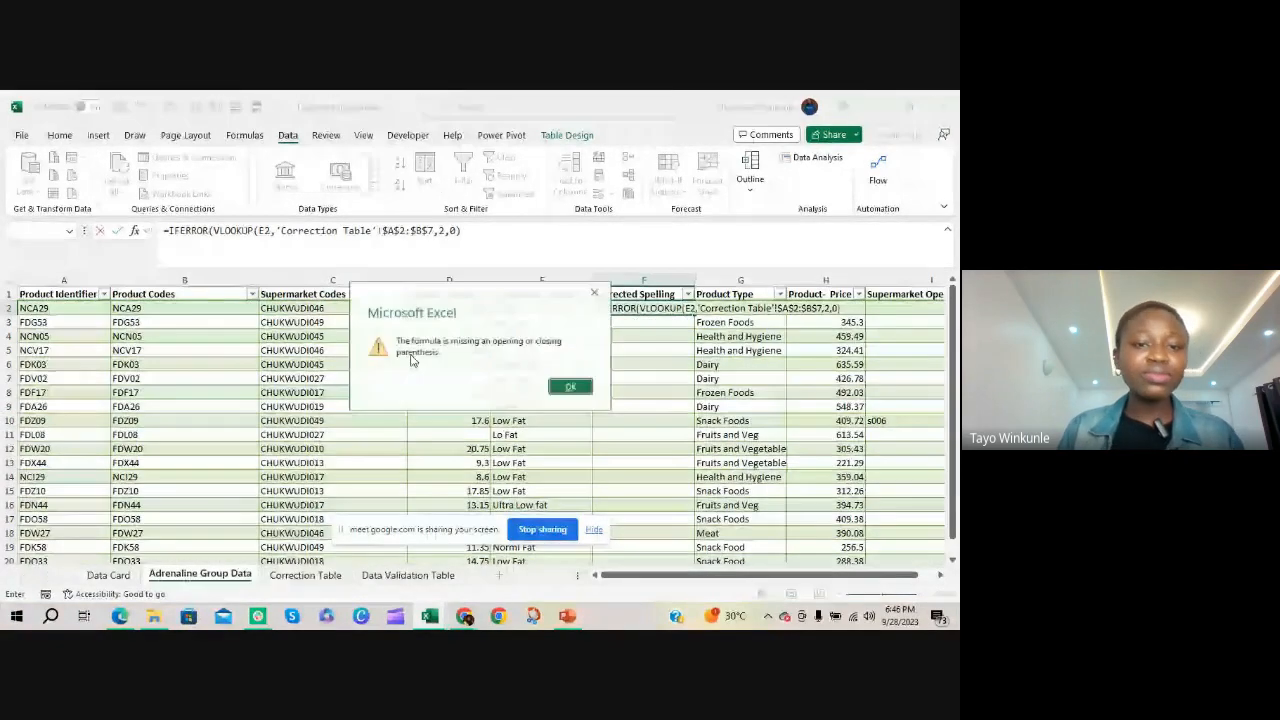
click(570, 386)
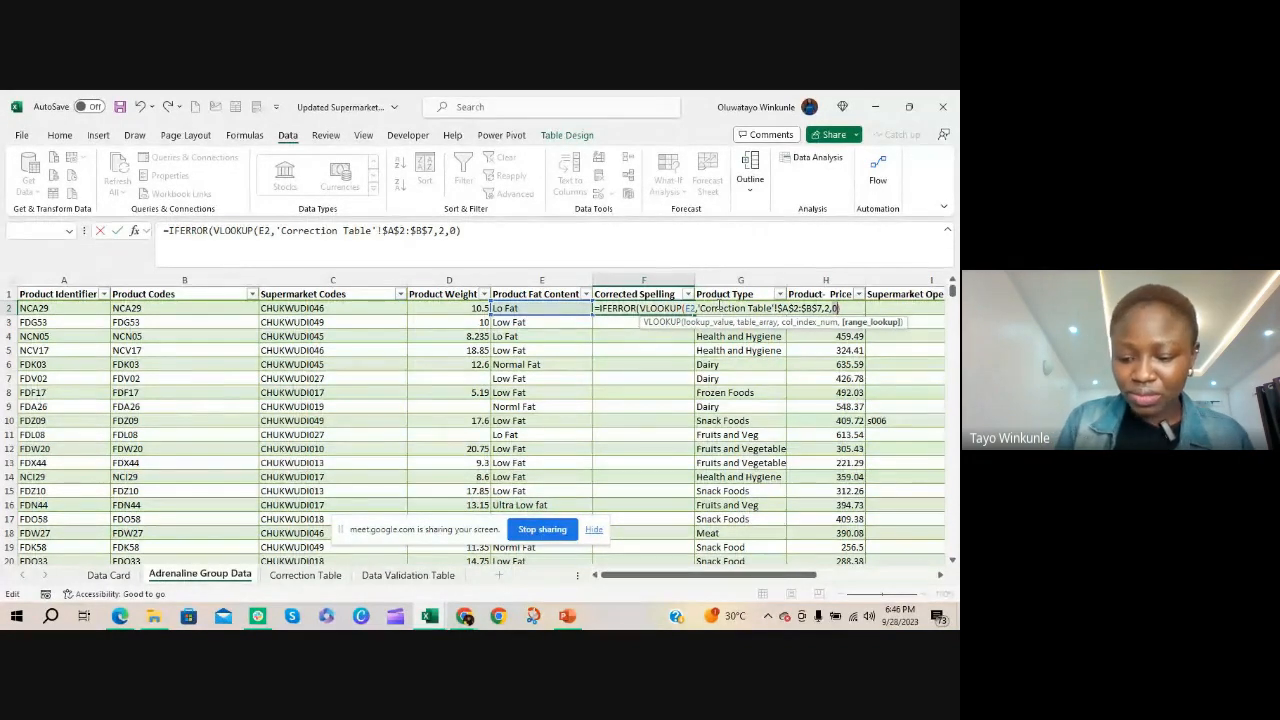
Complete the IFERROR formula in F2 with E2 as the value if error, enter it, and reselect F2 to view the formula
text(,)
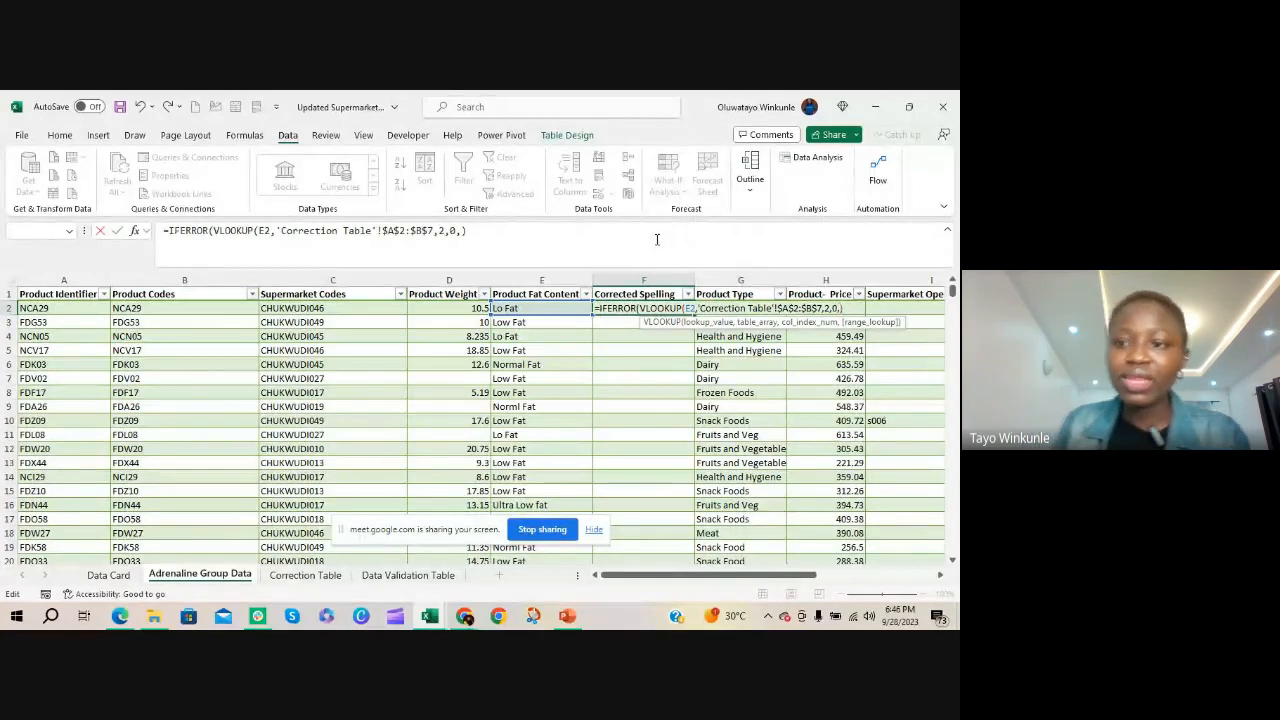
key(BackSpace)
key(Right)
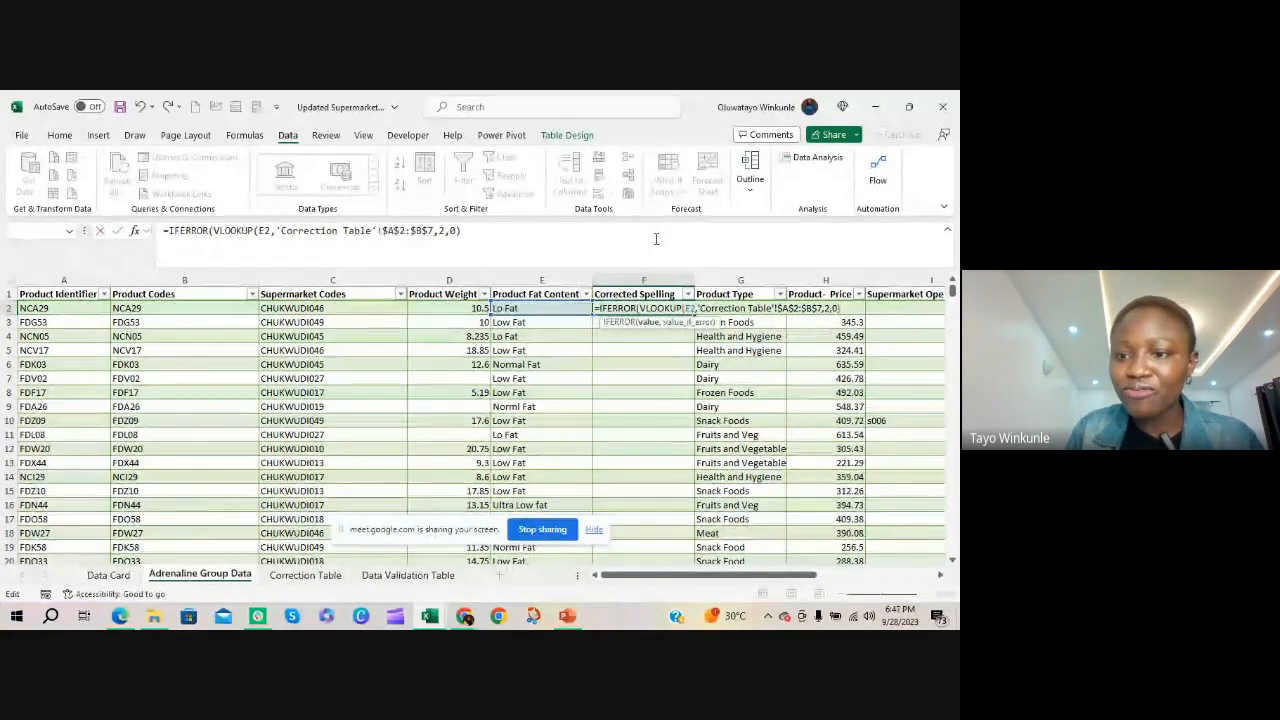
text(,)
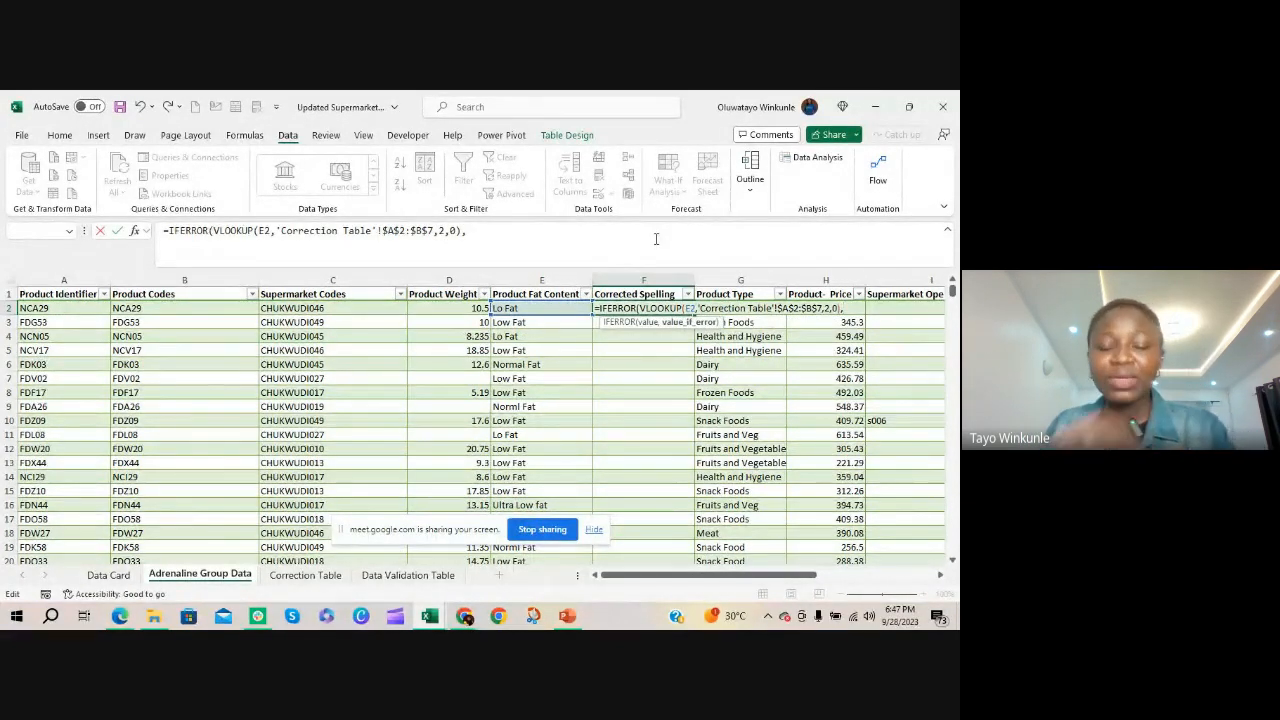
click(563, 309)
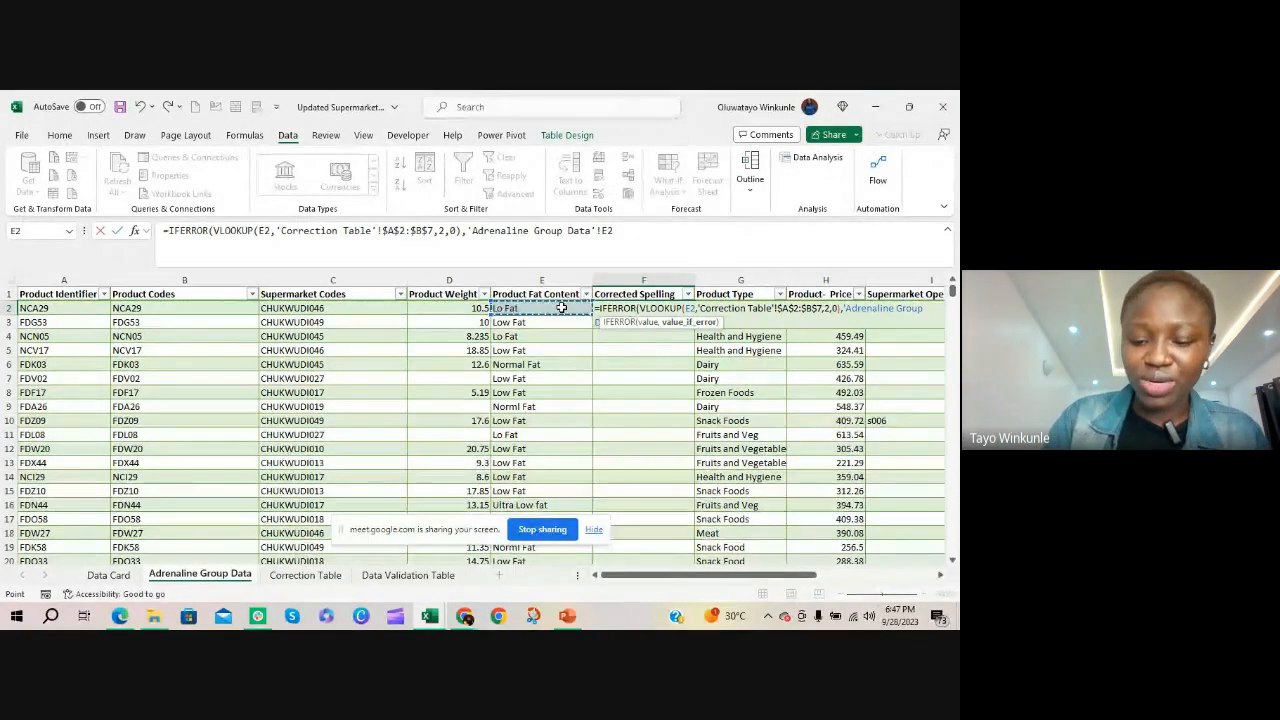
text())
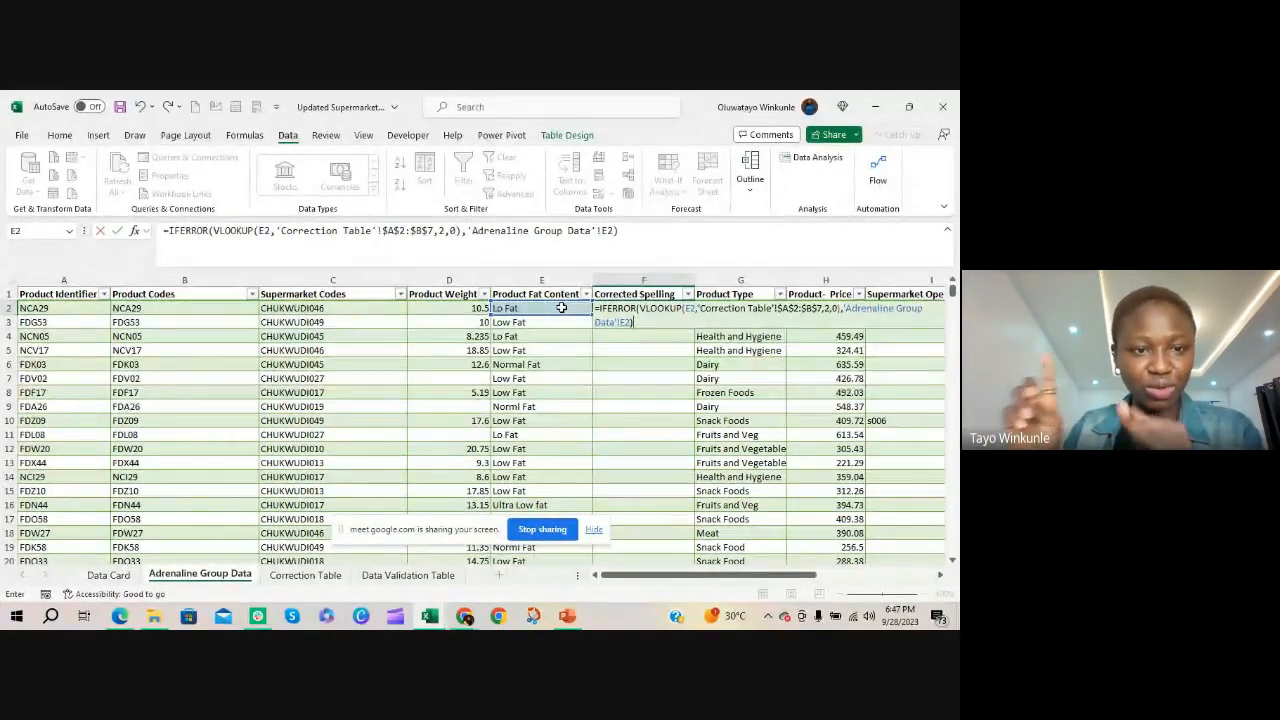
key(Return)
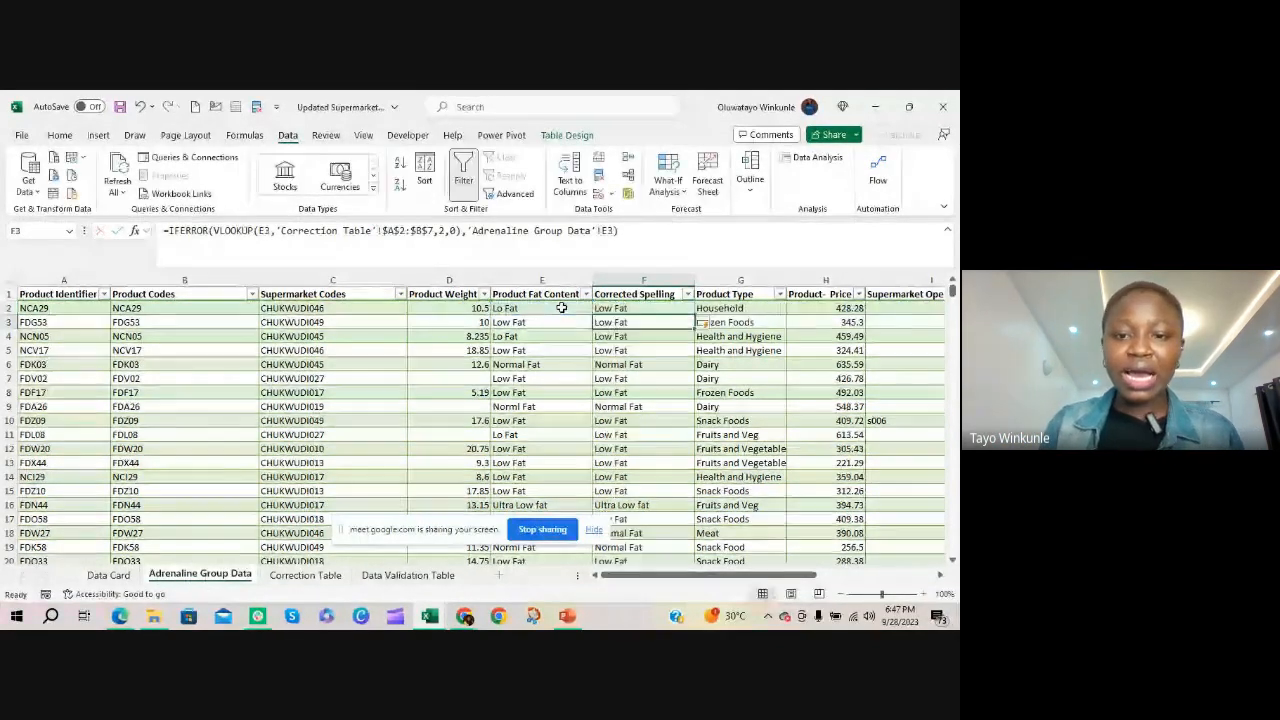
click(636, 308)
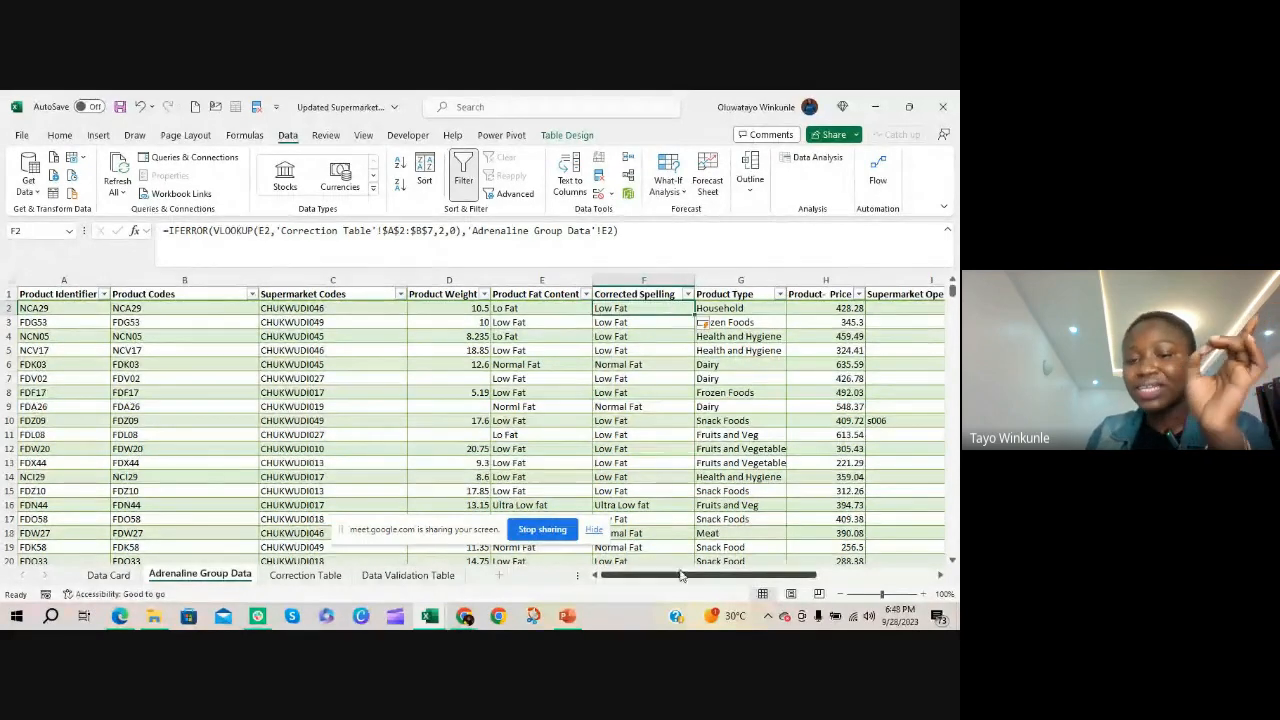
Filter Product Fat Content to the misspelled values L, L Fat, Lo Fat, Low Ft, Lw Fat and Norml Fat
click(537, 310)
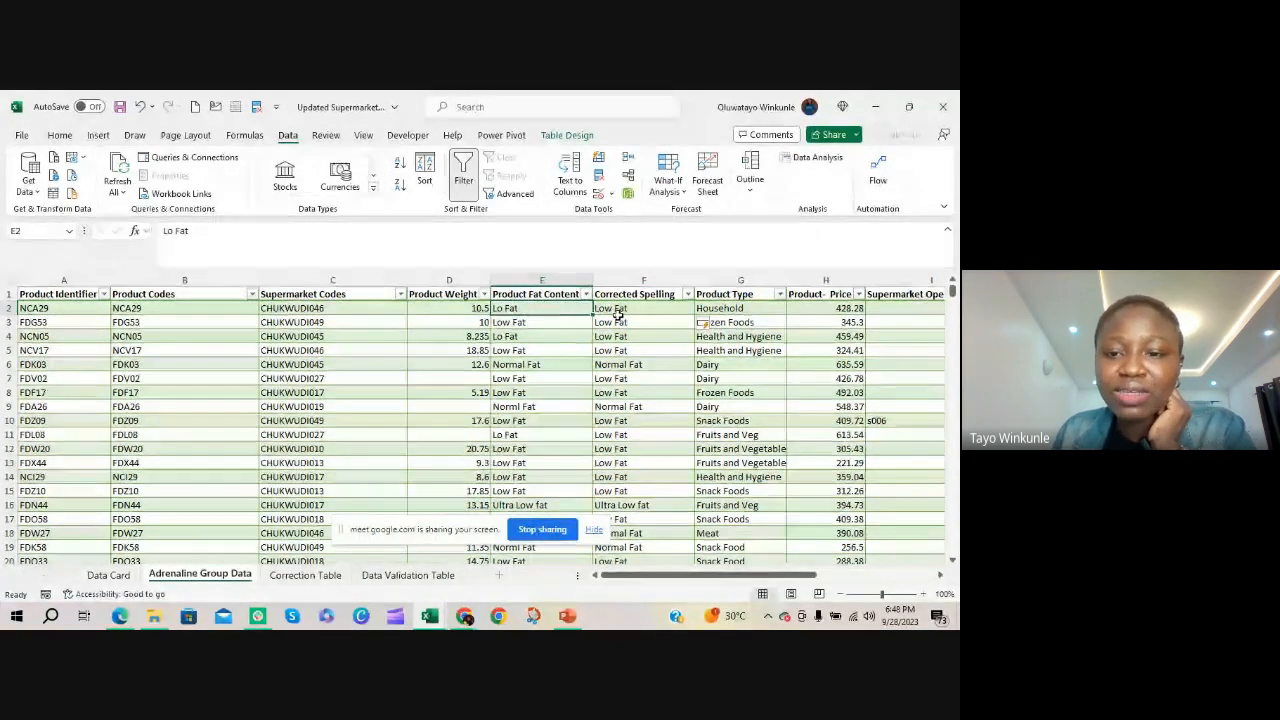
click(586, 294)
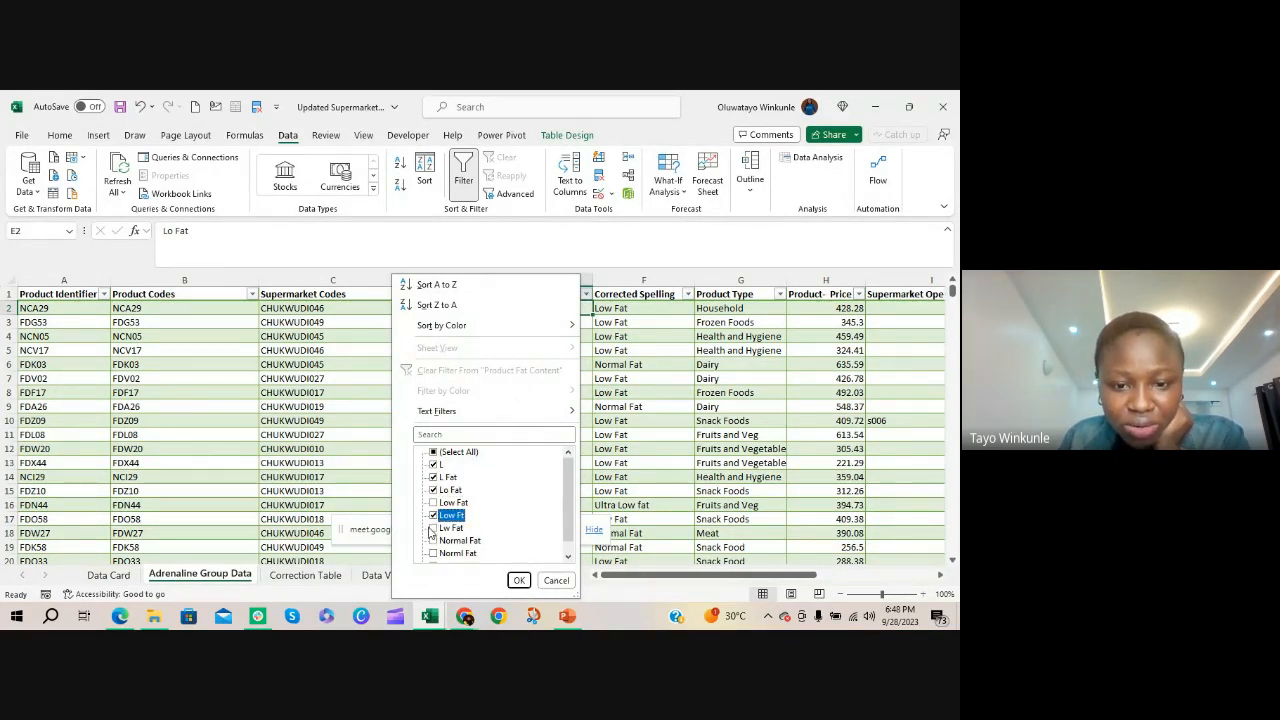
click(451, 528)
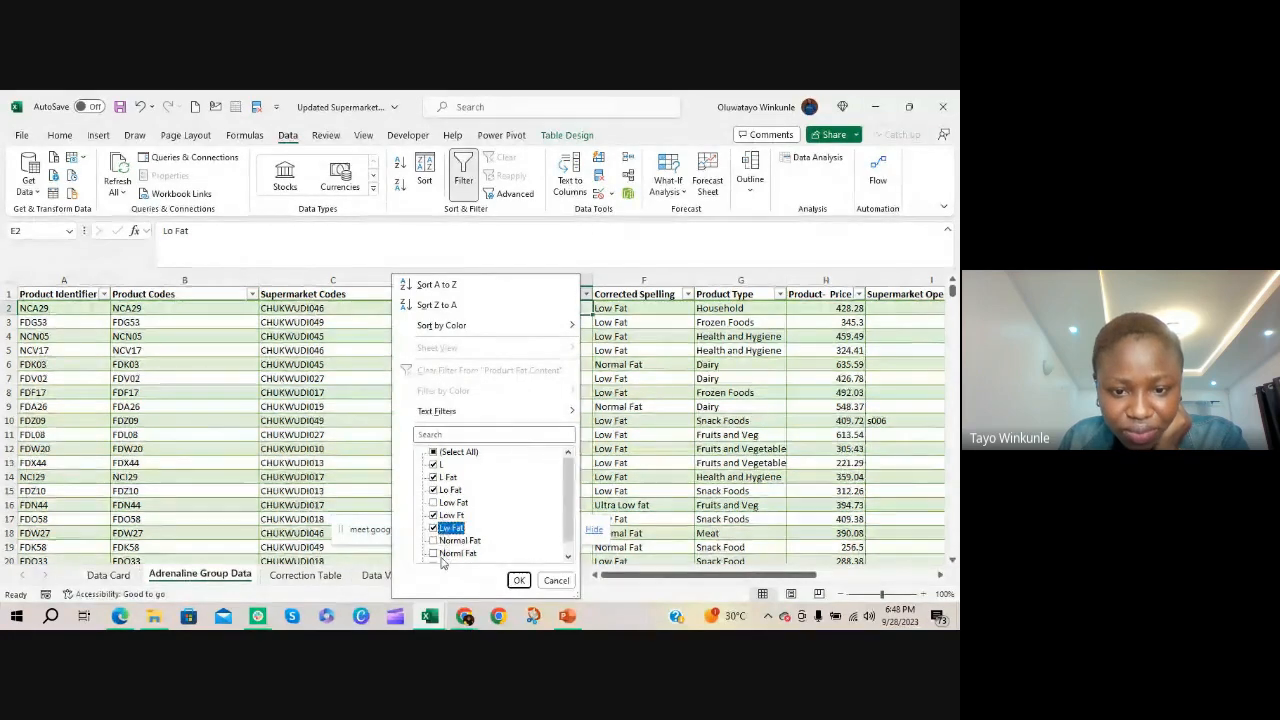
click(458, 553)
scroll(480, 556, down, 1)
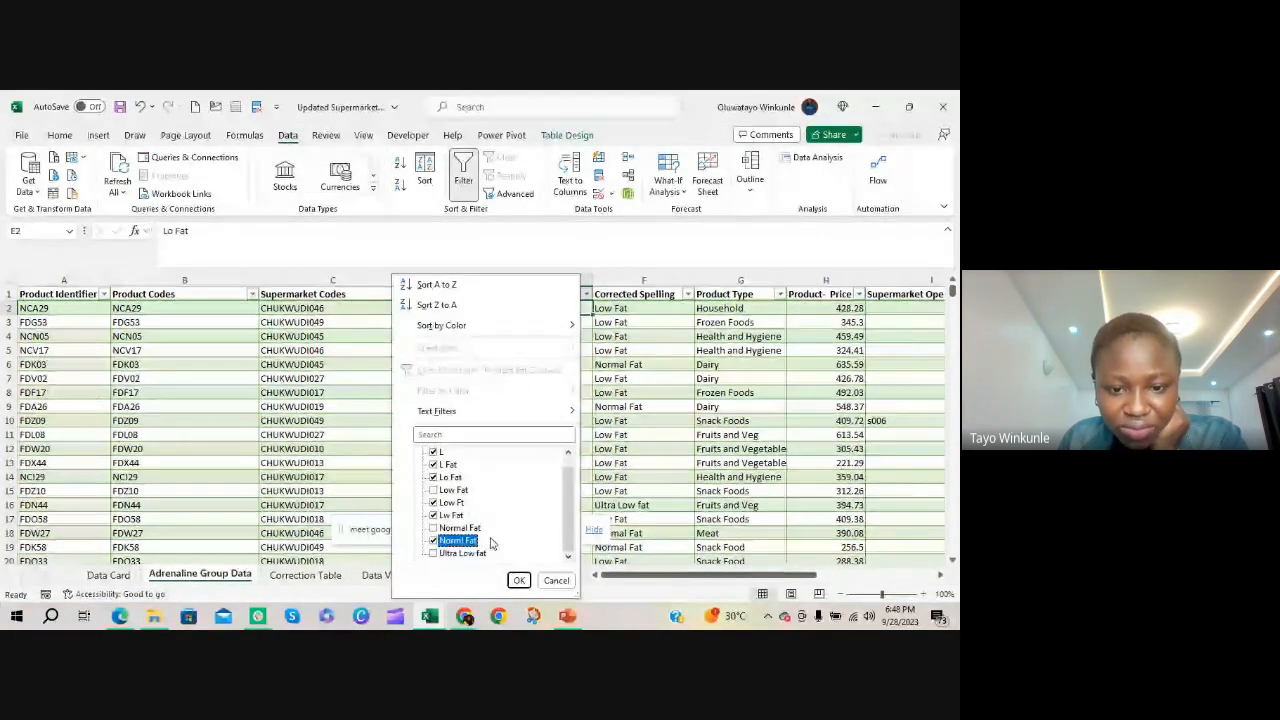
click(519, 580)
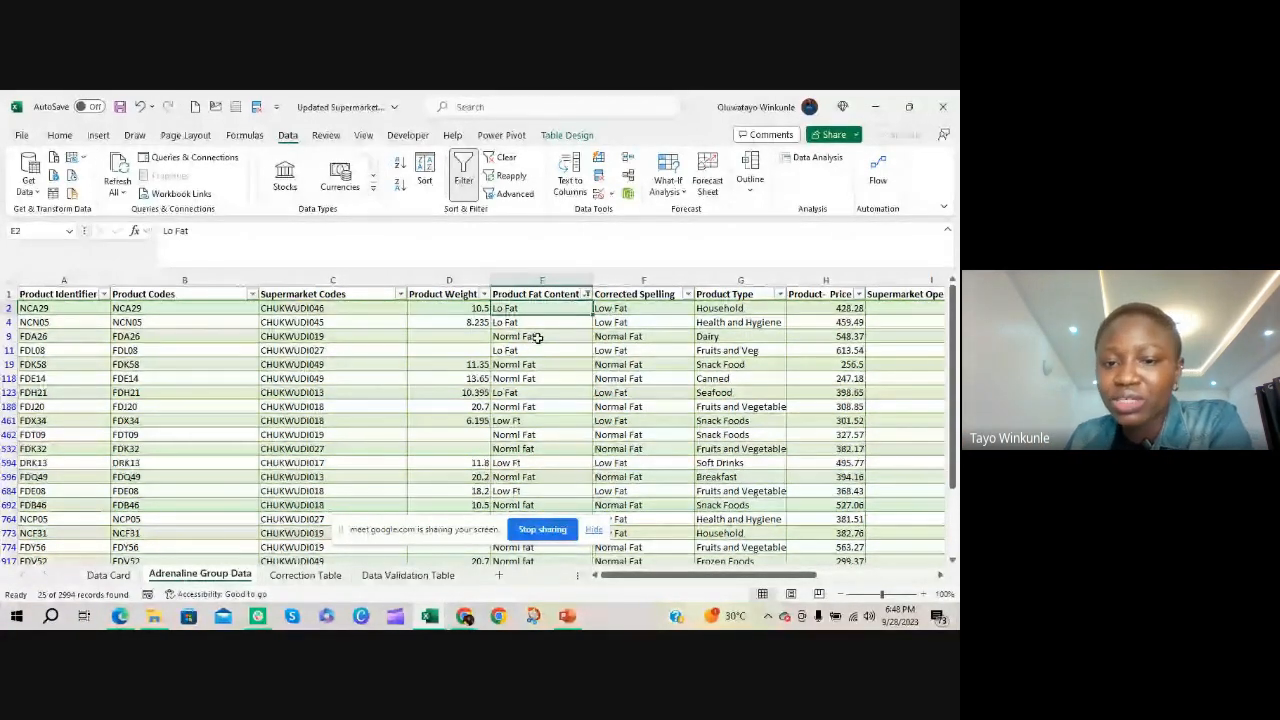
Compare the filtered Product Fat Content entries with their Corrected Spelling values and with the misspellings on the Correction Table sheet
click(629, 340)
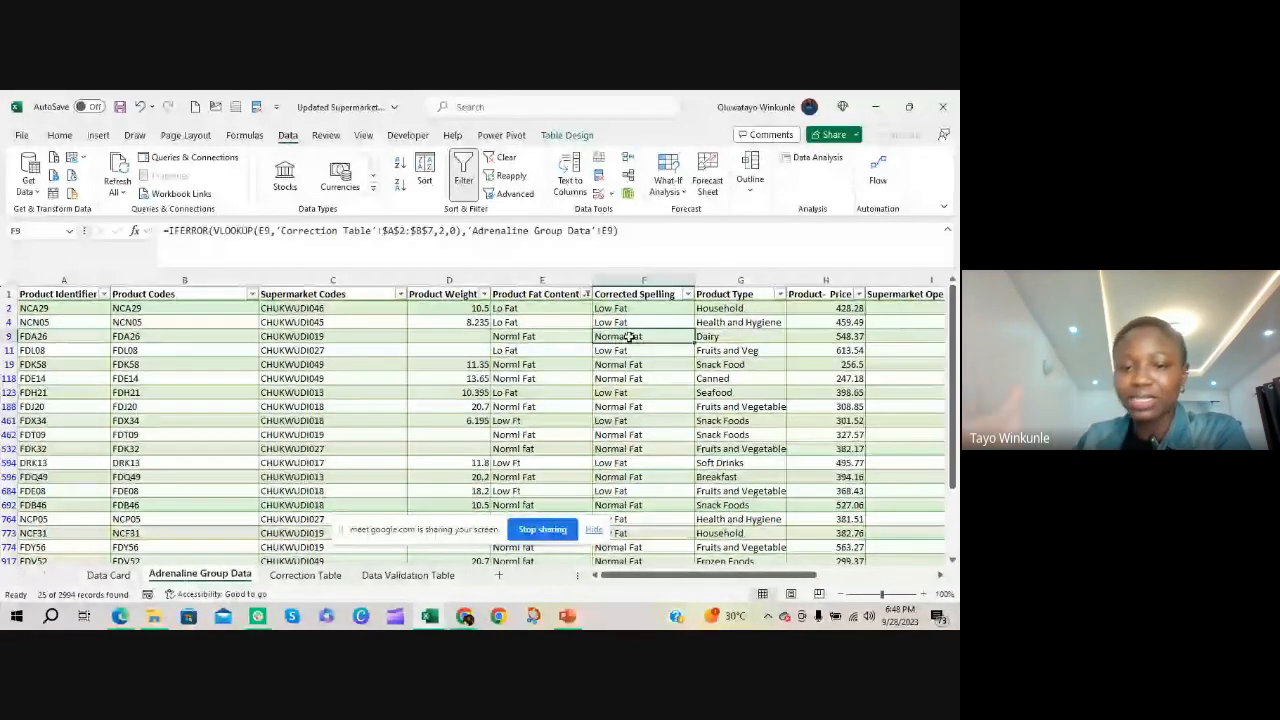
scroll(538, 403, down, 1)
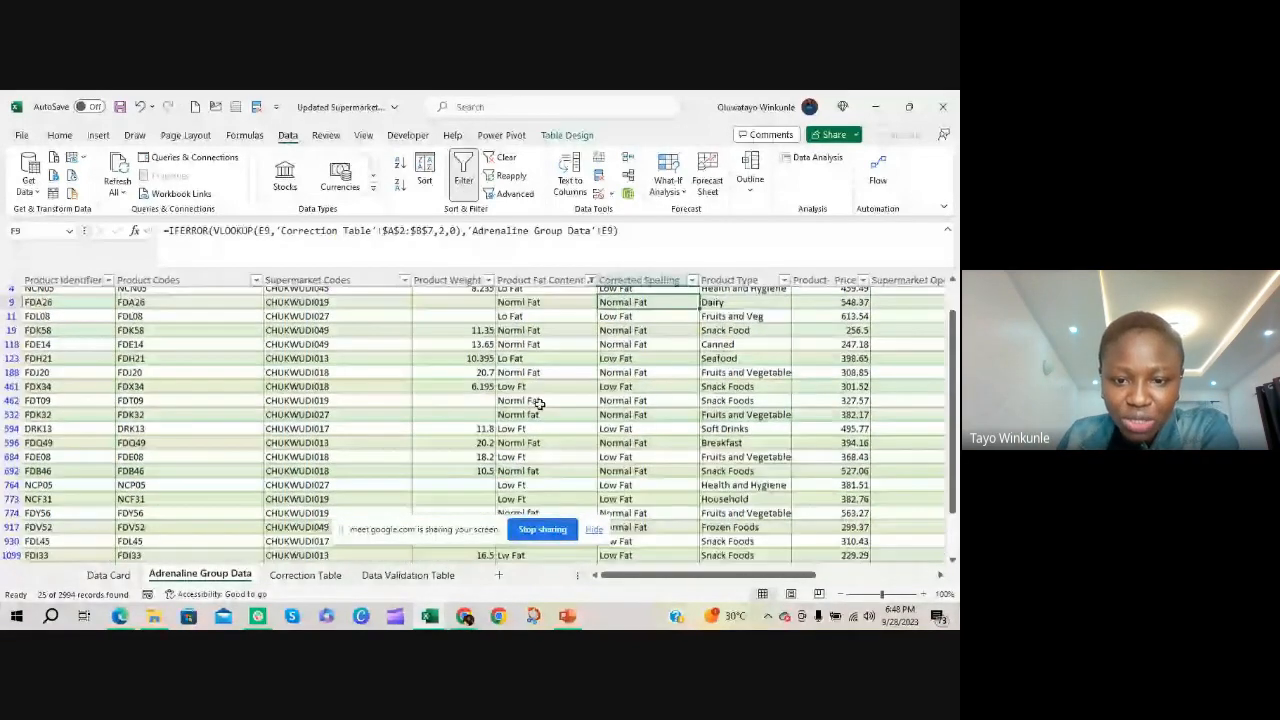
scroll(538, 403, down, 2)
click(510, 449)
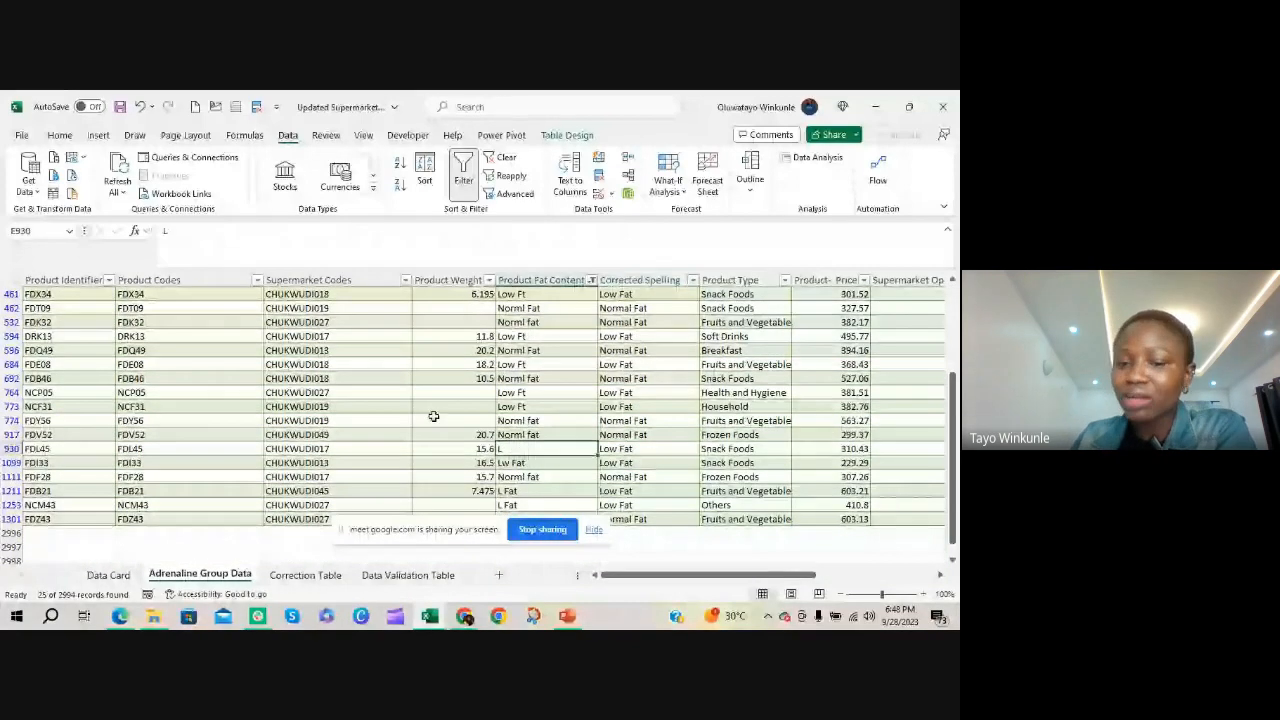
click(646, 448)
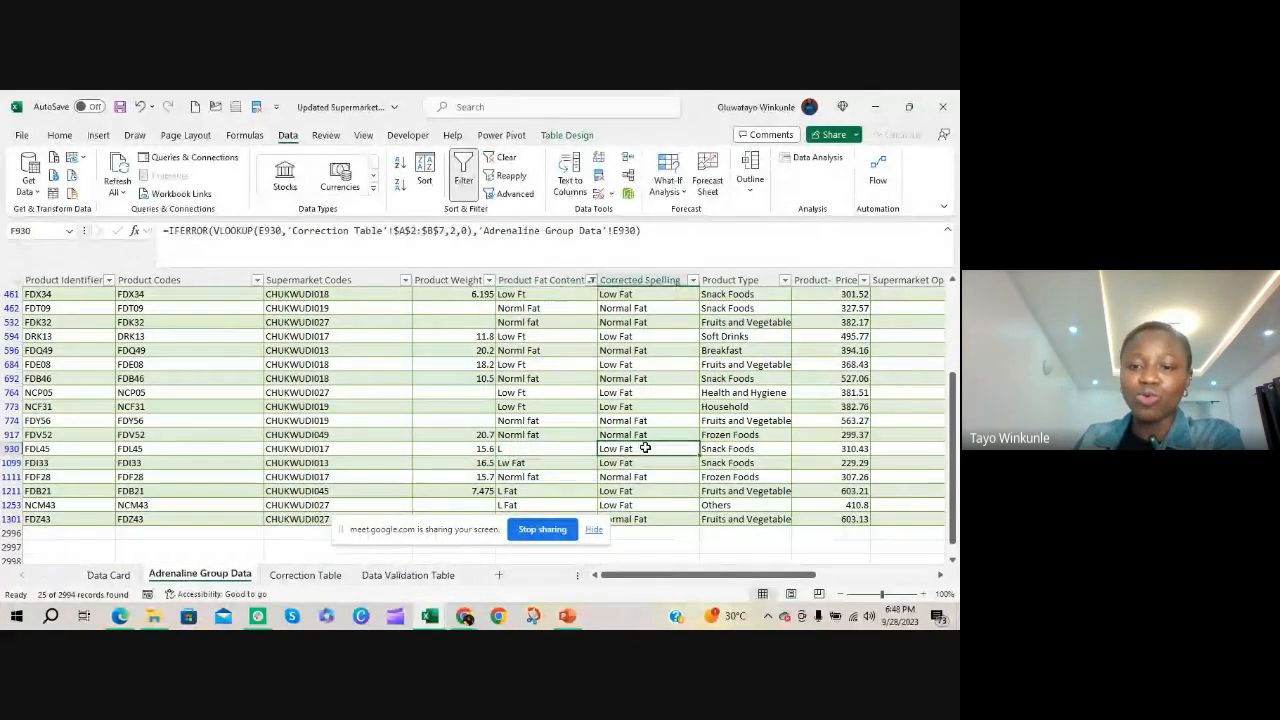
click(305, 575)
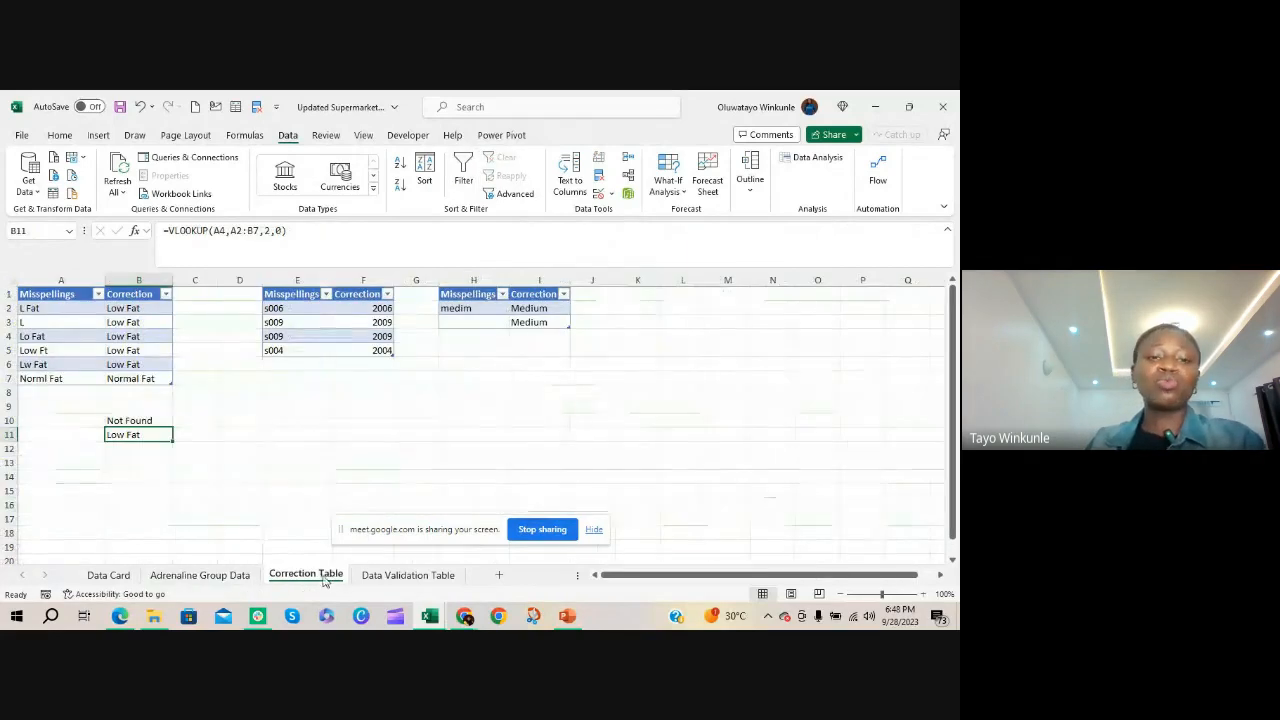
click(54, 297)
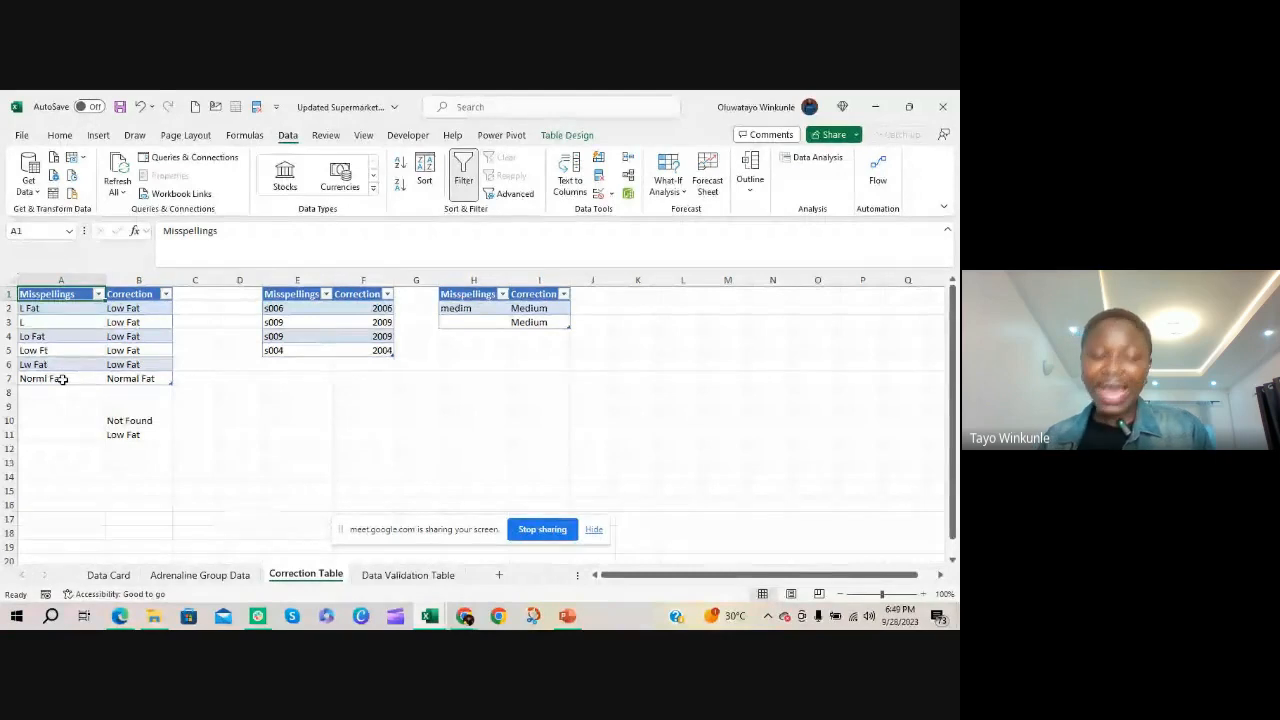
Clear the Product Fat Content filter on the Adrenaline Group Data sheet
click(224, 577)
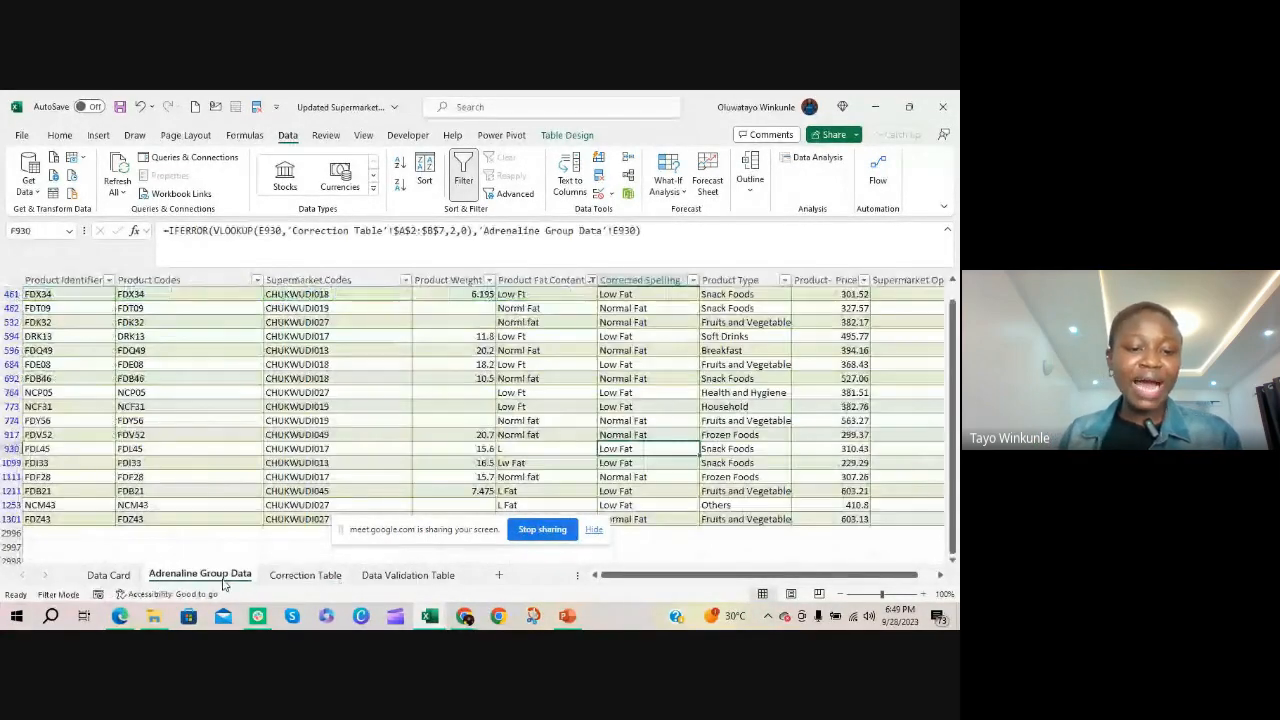
drag(952, 443, 952, 358)
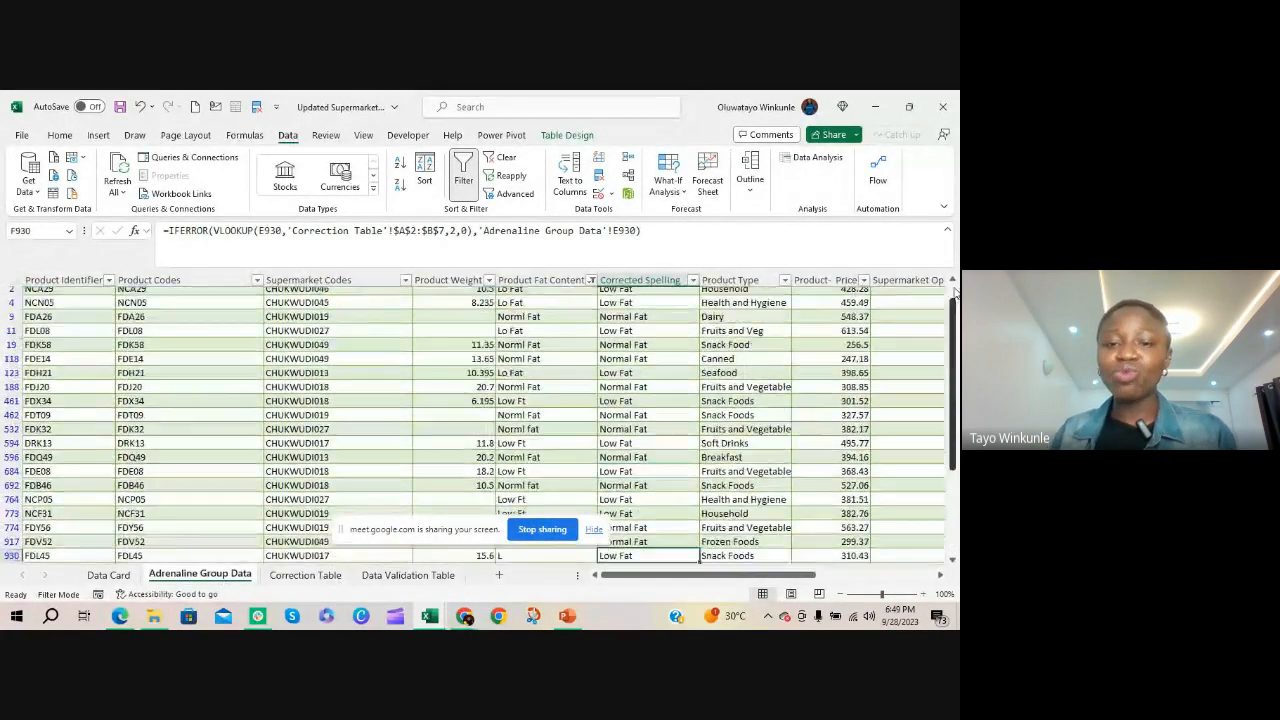
click(585, 293)
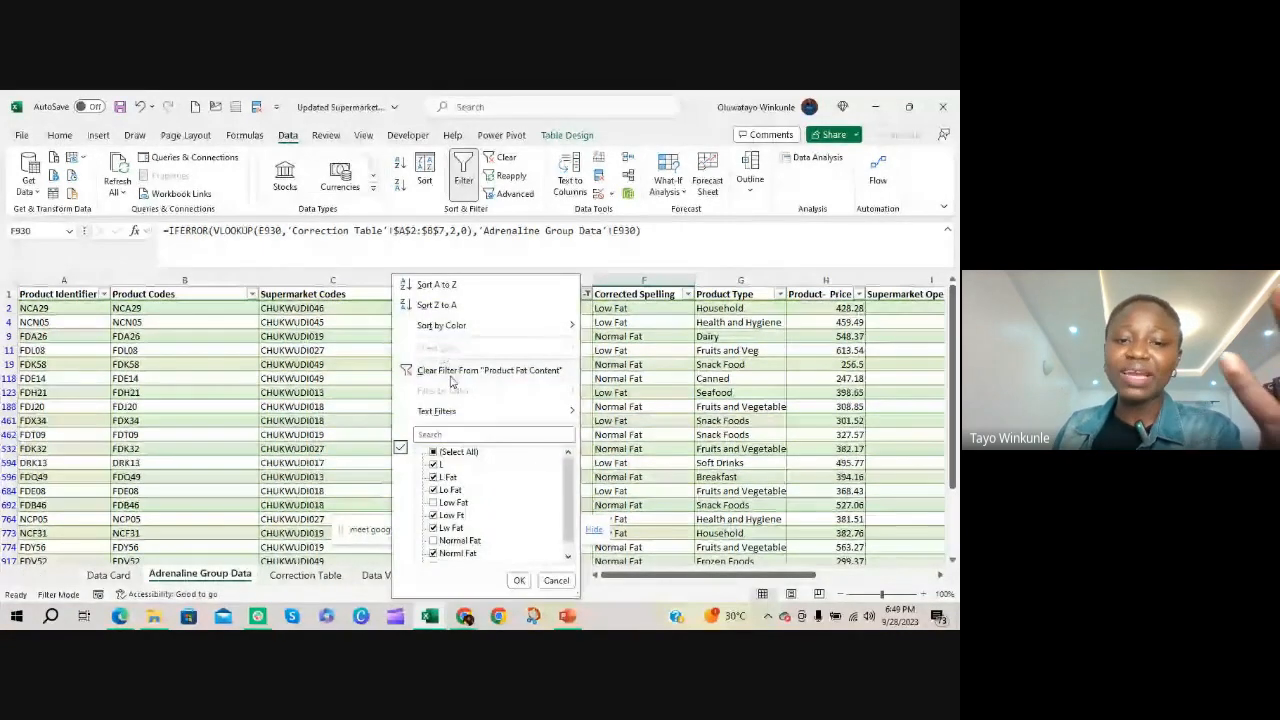
click(457, 367)
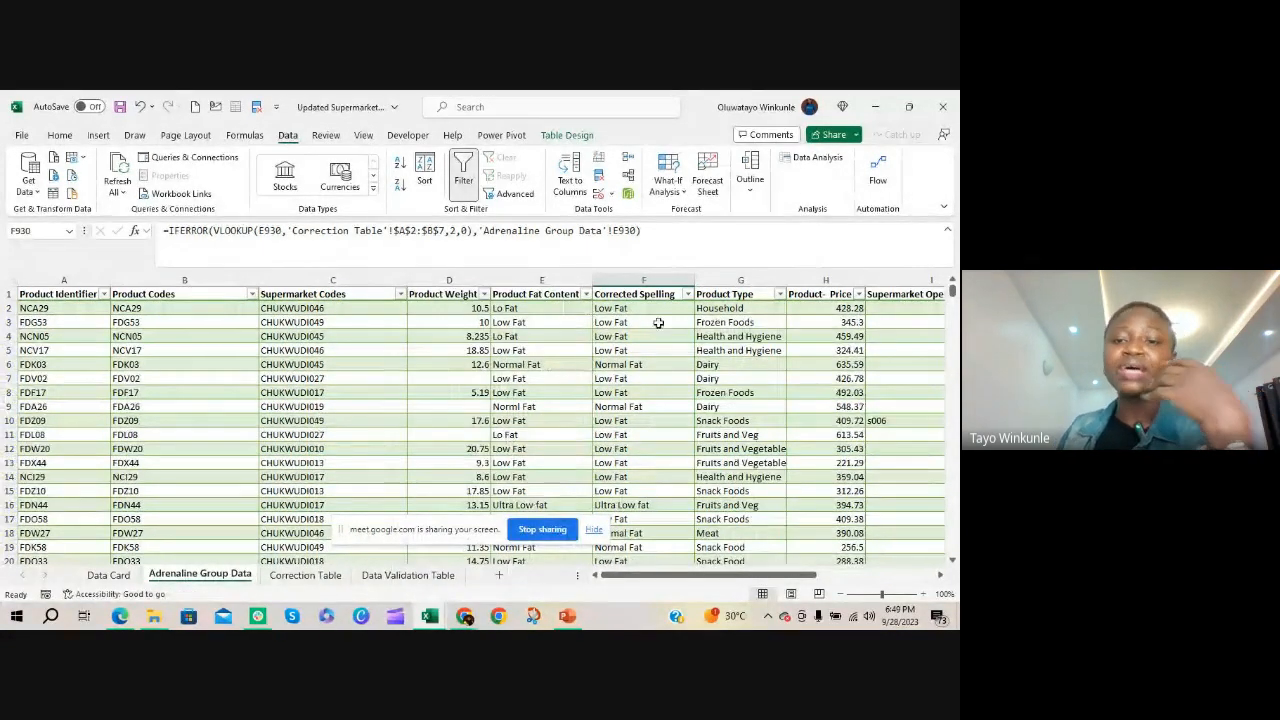
Examine the distinct Supermarket Opening Year values for misspellings and review the remaining misspelling tables on the Correction Table sheet
drag(634, 575, 744, 586)
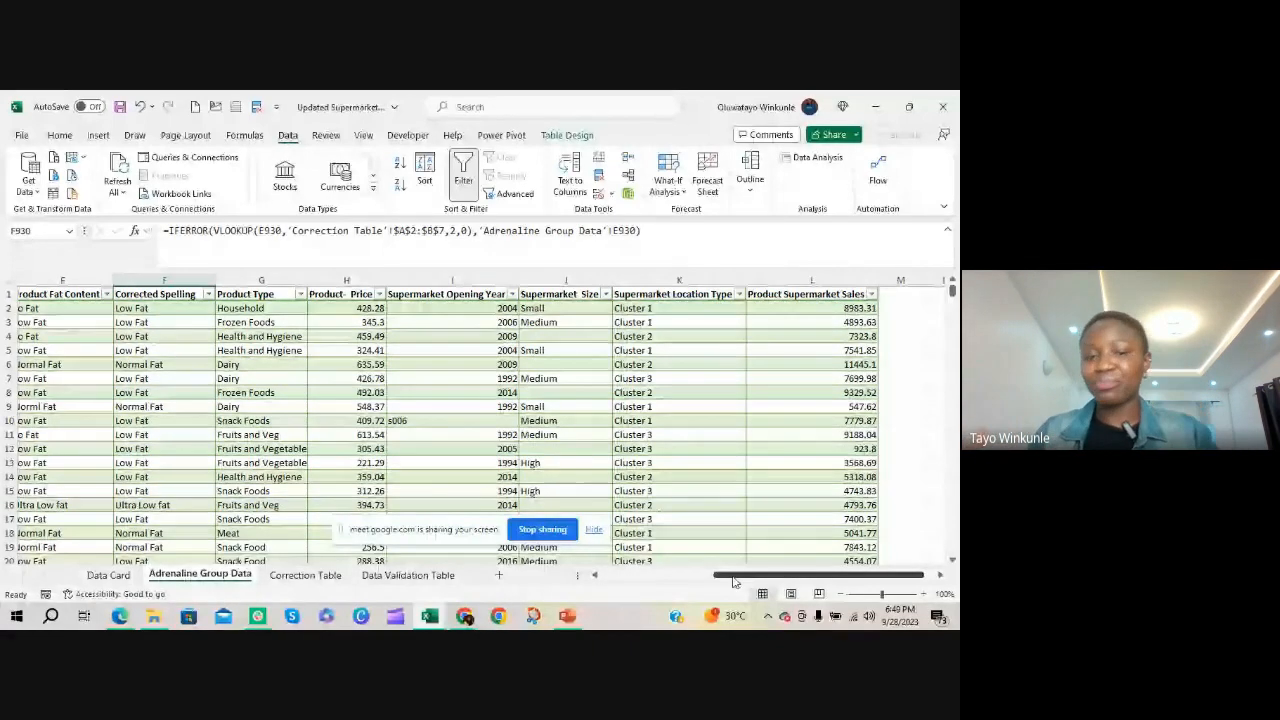
click(450, 424)
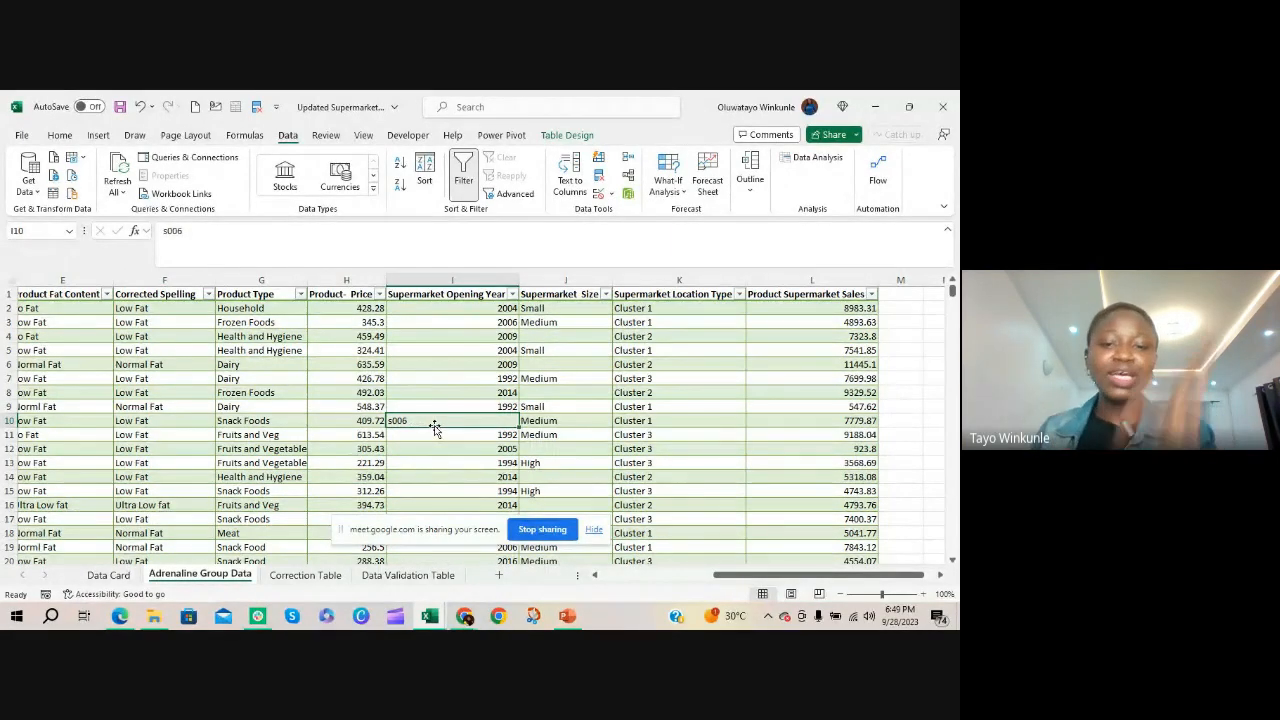
click(513, 290)
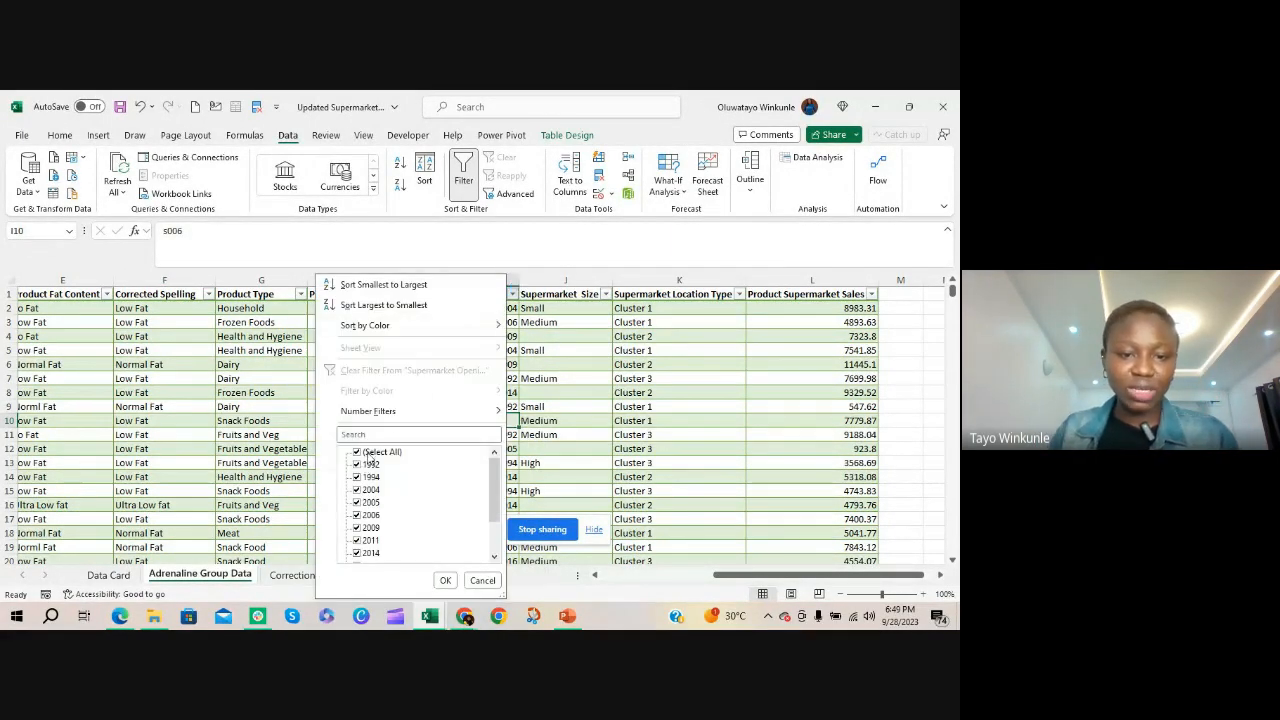
scroll(414, 503, down, 3)
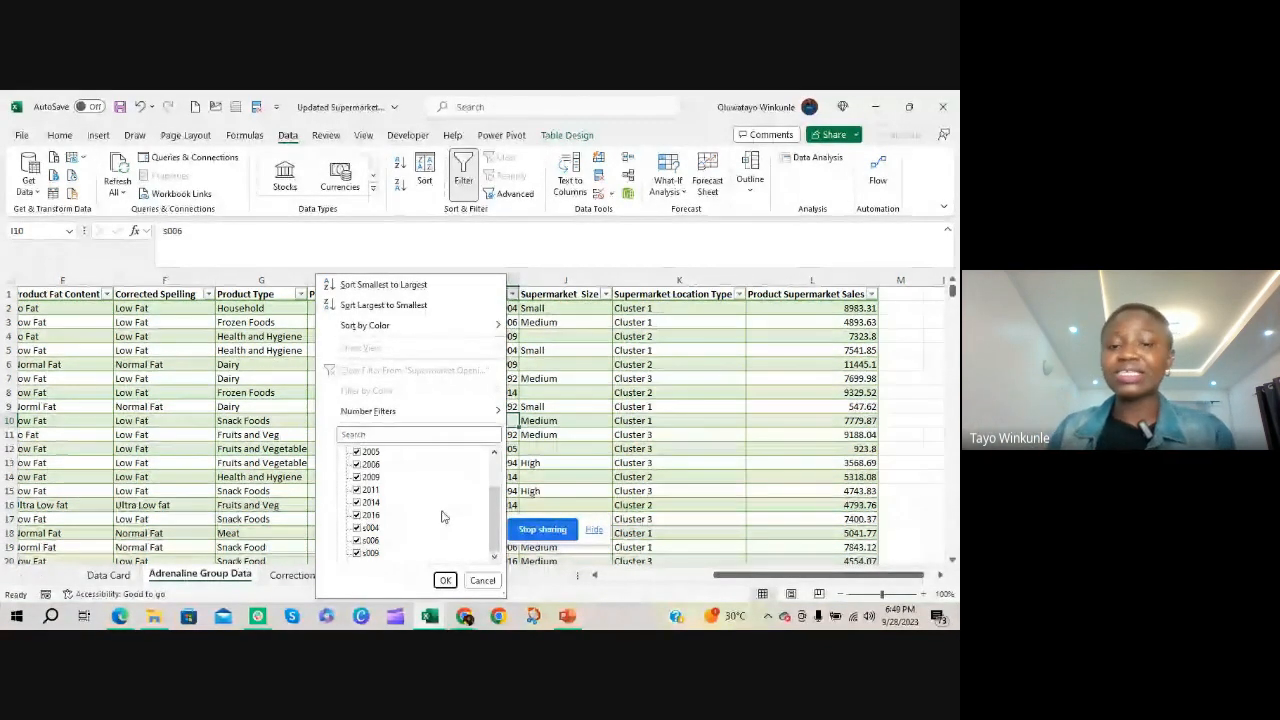
click(624, 438)
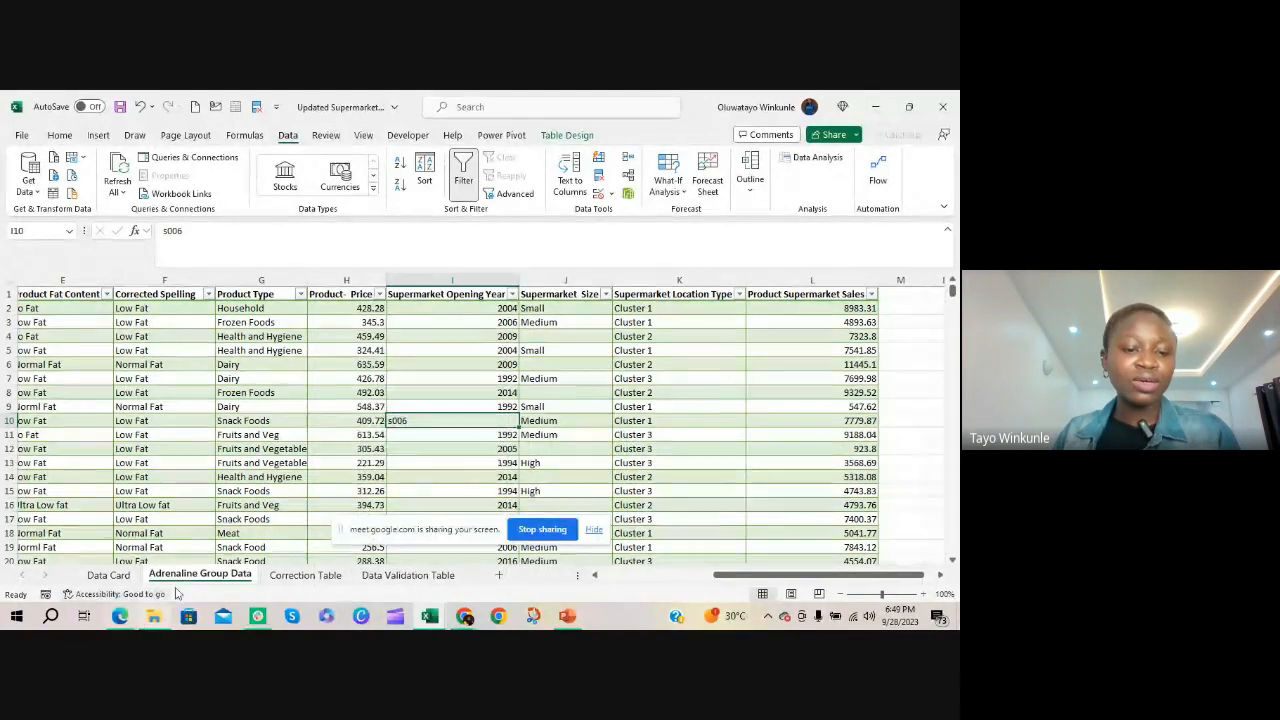
click(305, 575)
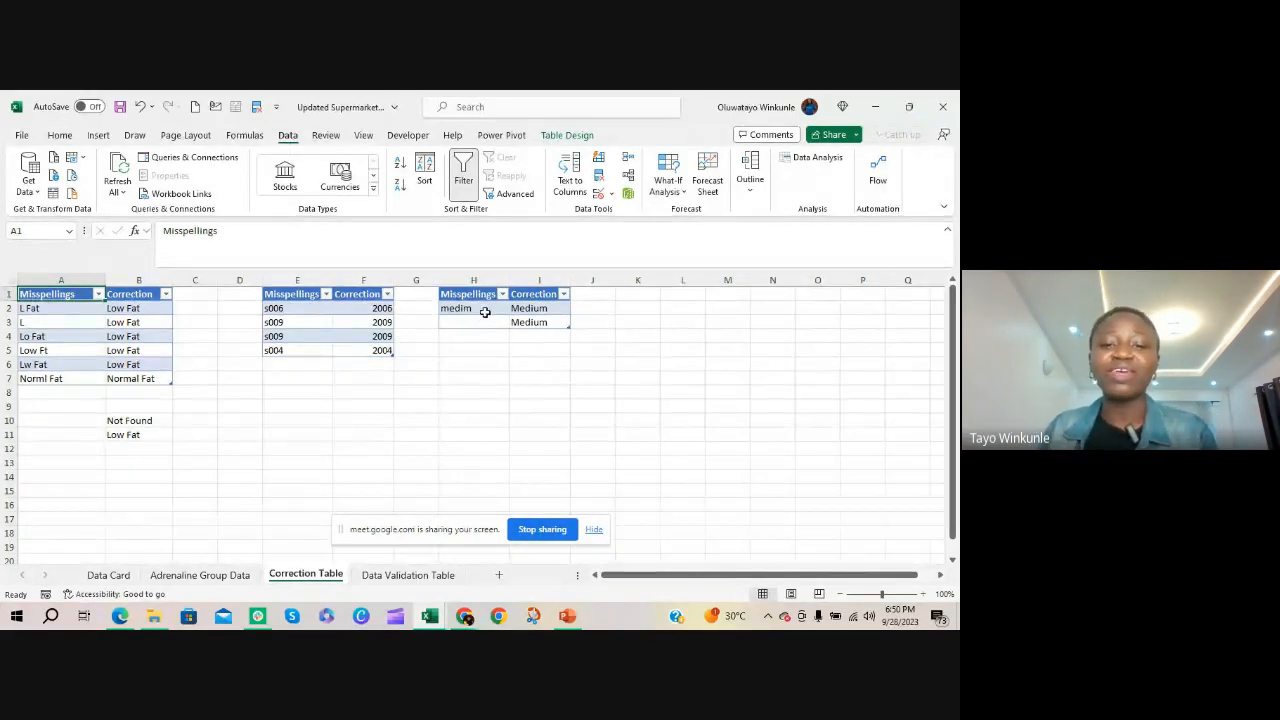
click(200, 575)
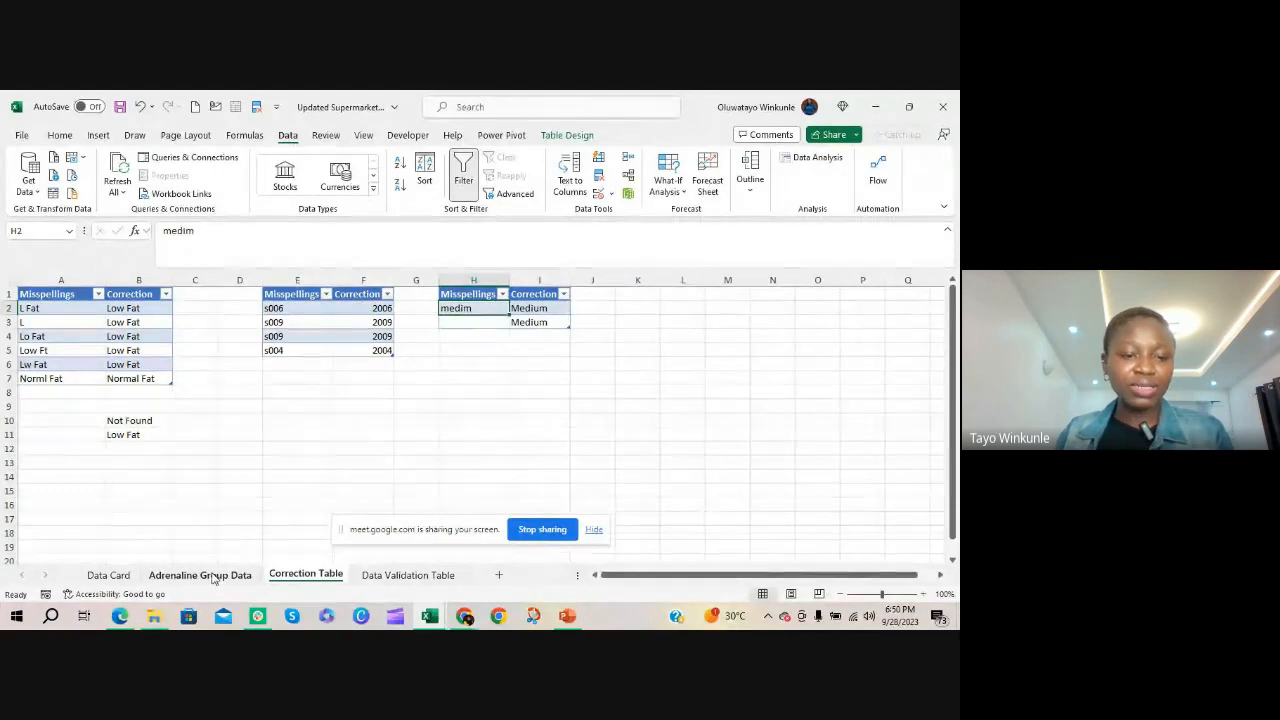
Examine the Supermarket Size column on the Adrenaline Group Data sheet for missing entries
click(566, 295)
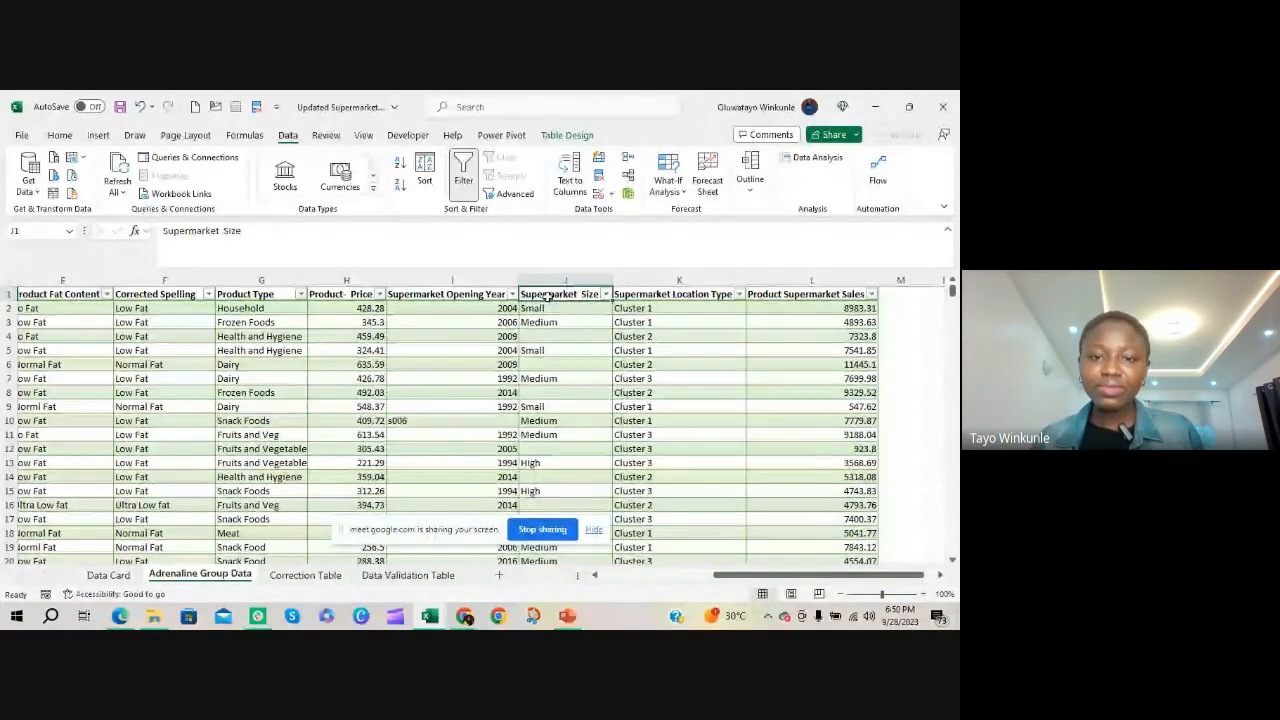
click(576, 308)
key(Down)
key(Down)
key(Down)
key(Down)
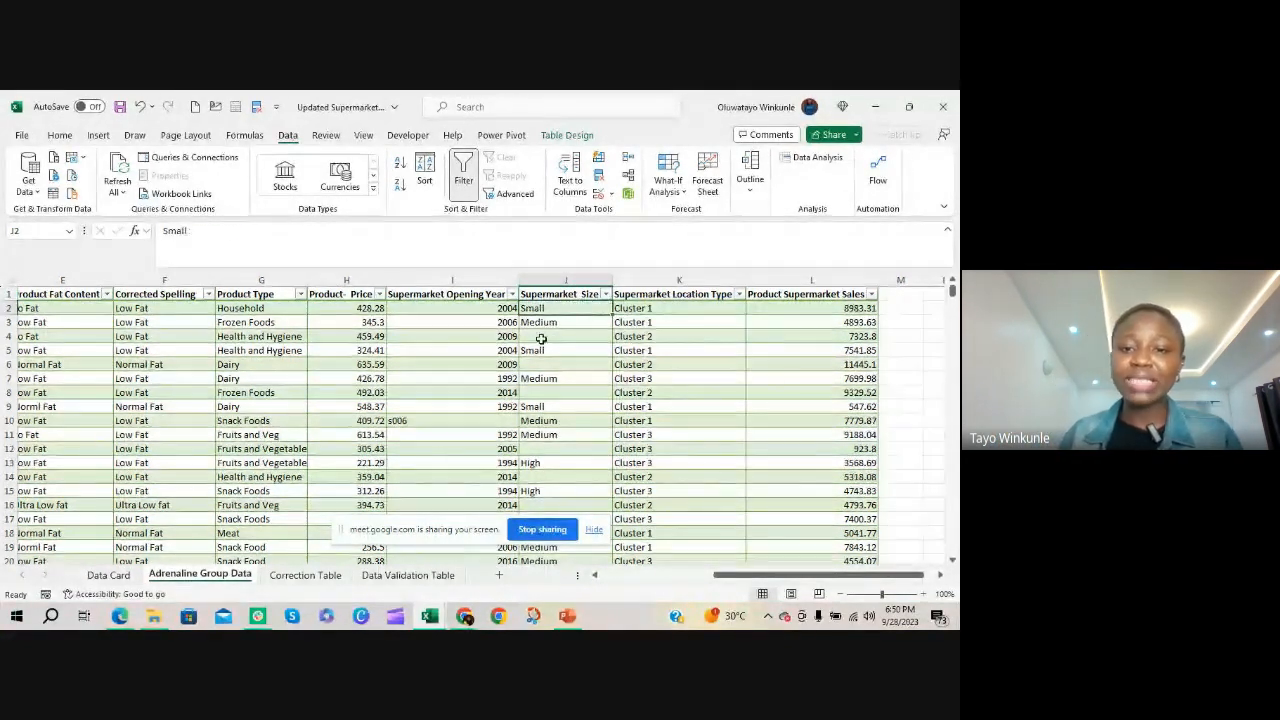
key(Down)
key(Down)
key(Down)
key(Down)
key(Down)
key(Down)
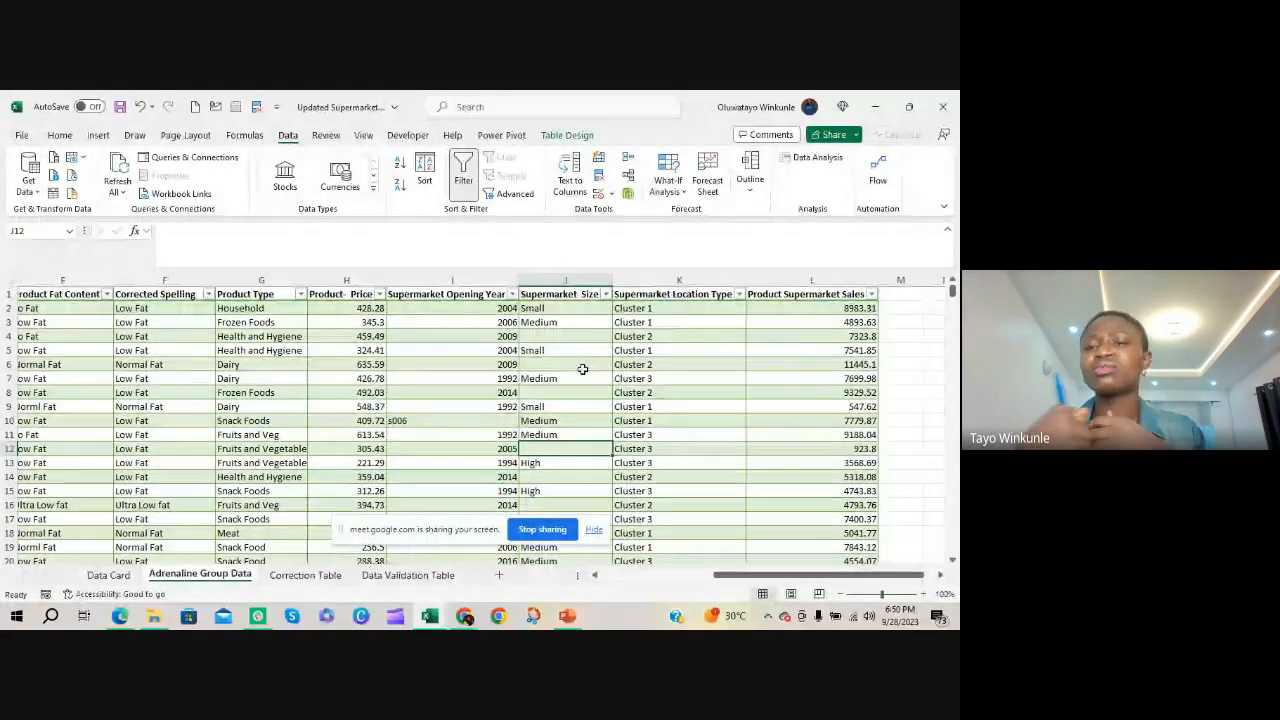
click(535, 337)
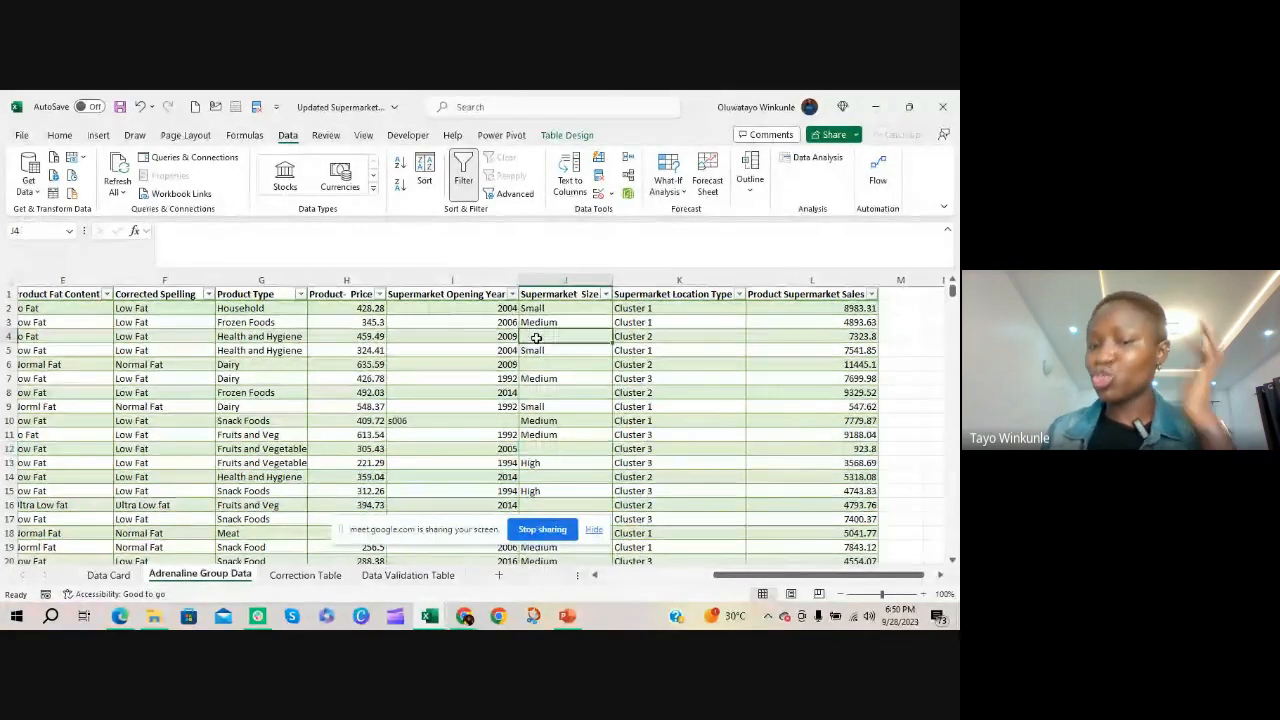
click(546, 396)
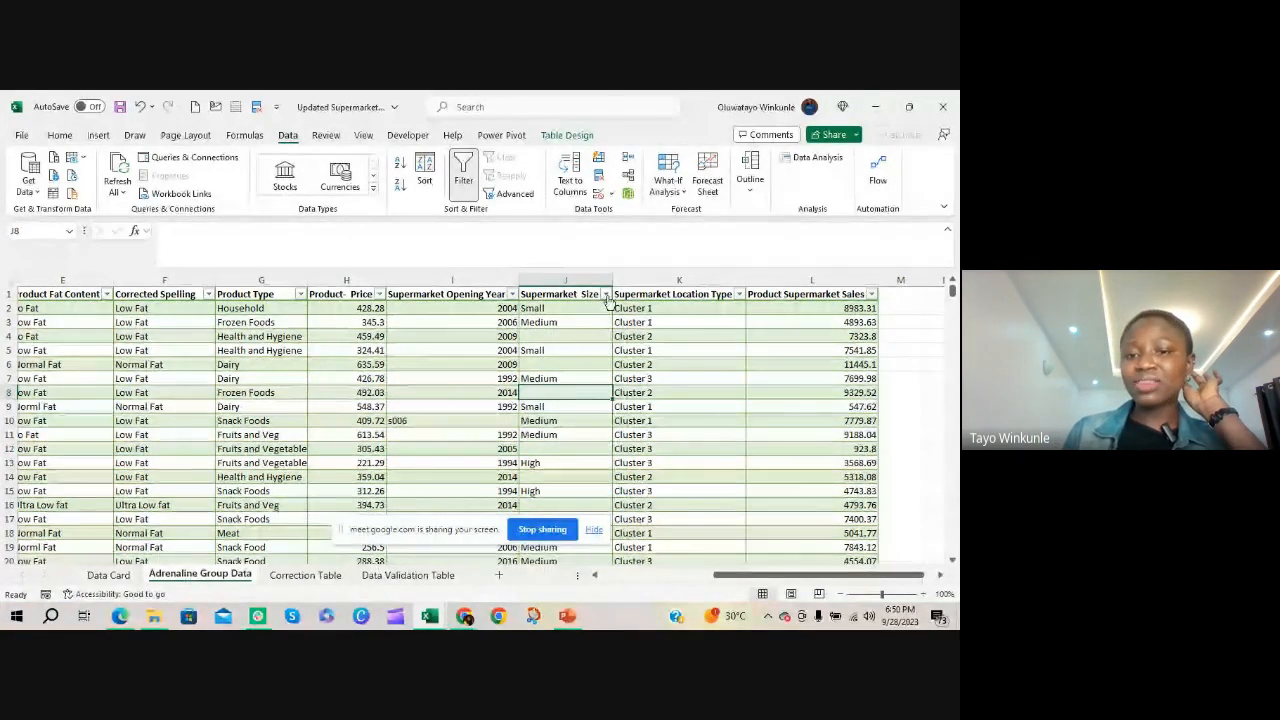
Filter Supermarket Size to only its blank entries to review them, and clear that filter again
click(605, 294)
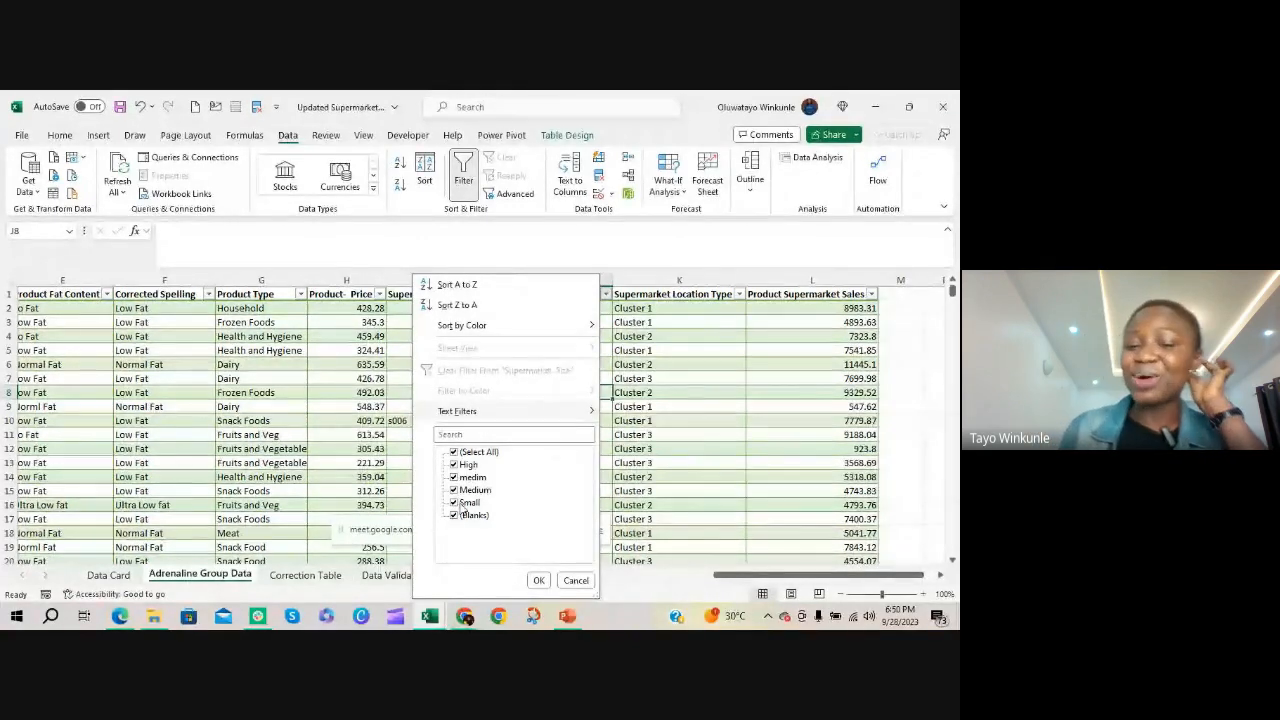
click(454, 452)
click(455, 515)
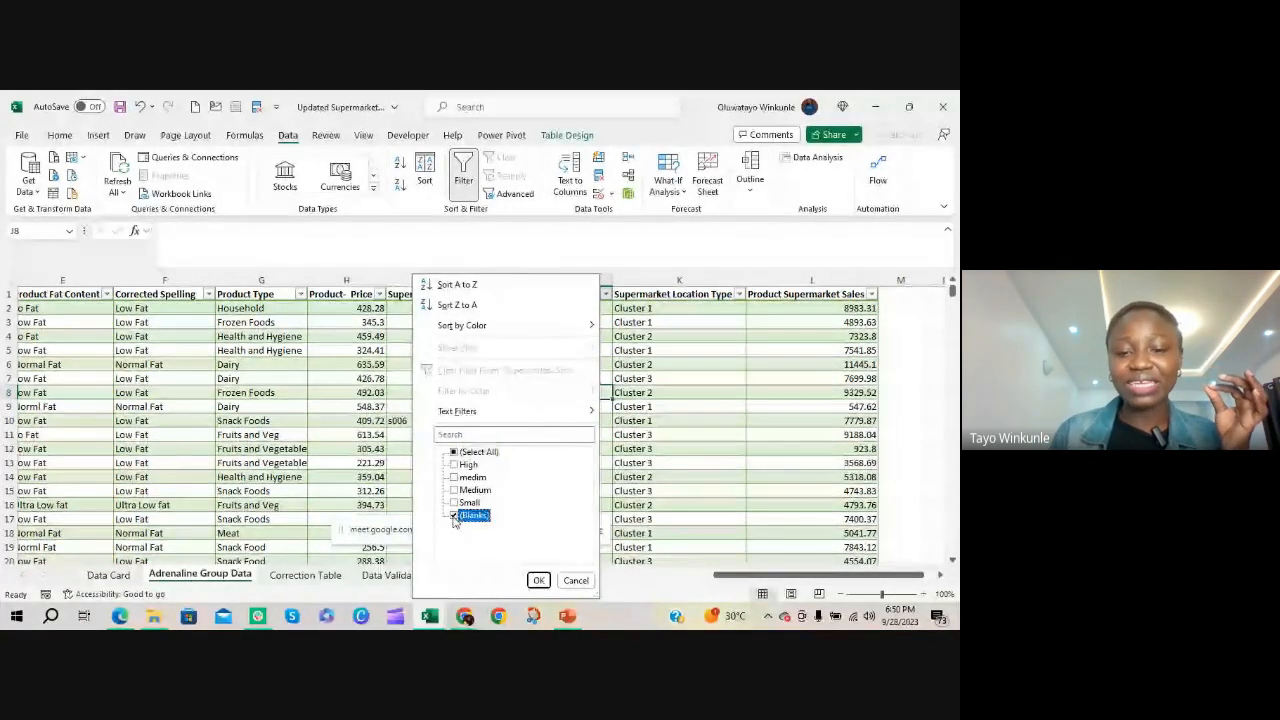
click(538, 580)
click(544, 307)
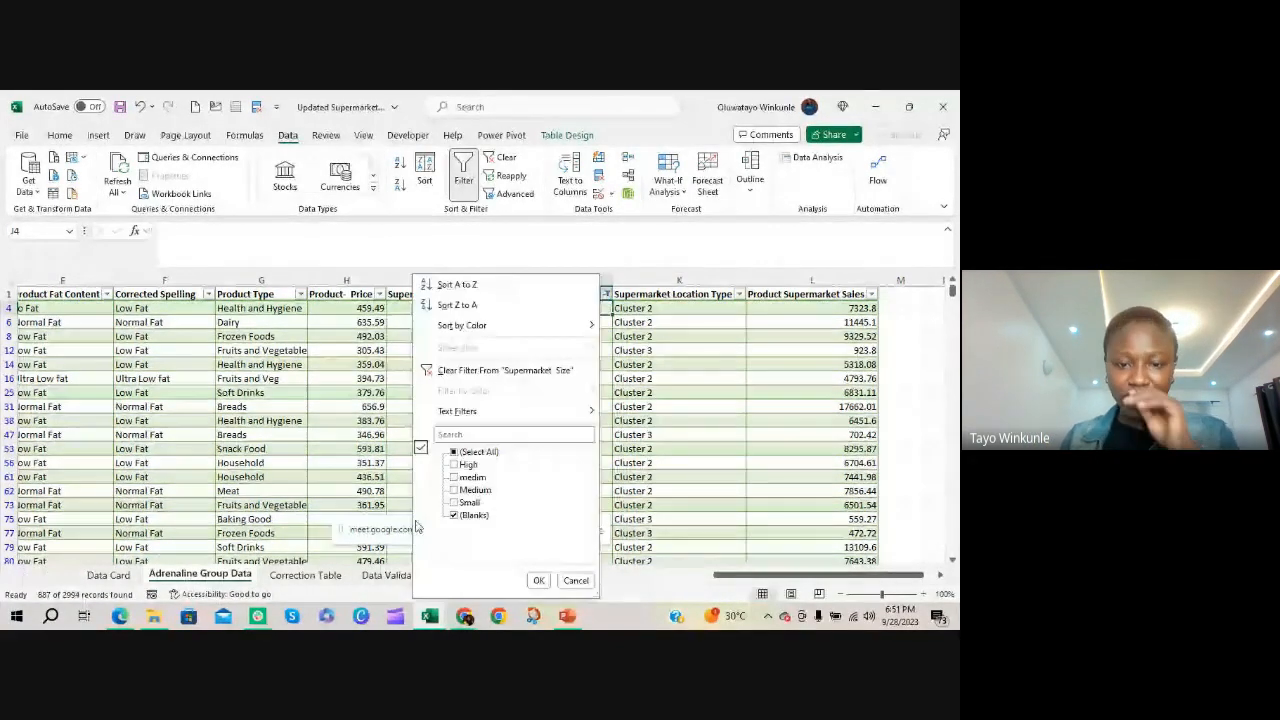
click(487, 369)
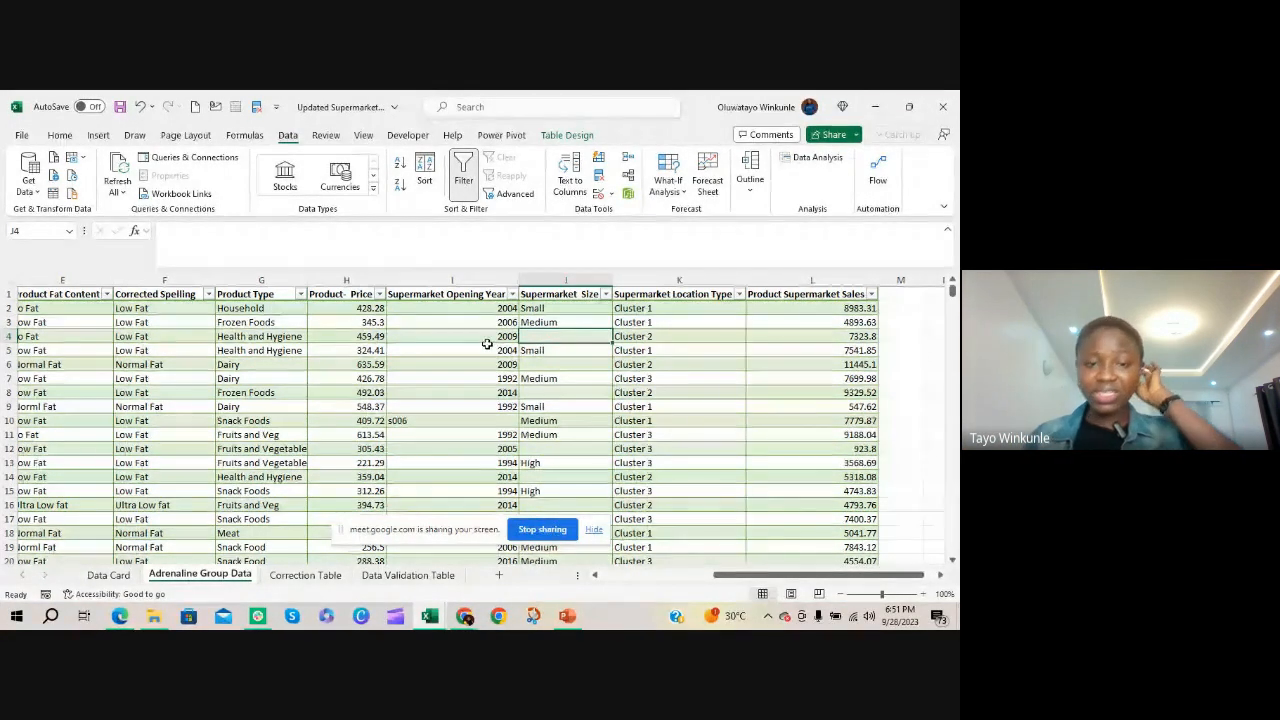
Fill all blank cells in the Supermarket Size column with Medium using Go To Special, and check the column's distinct values for blanks
click(515, 364)
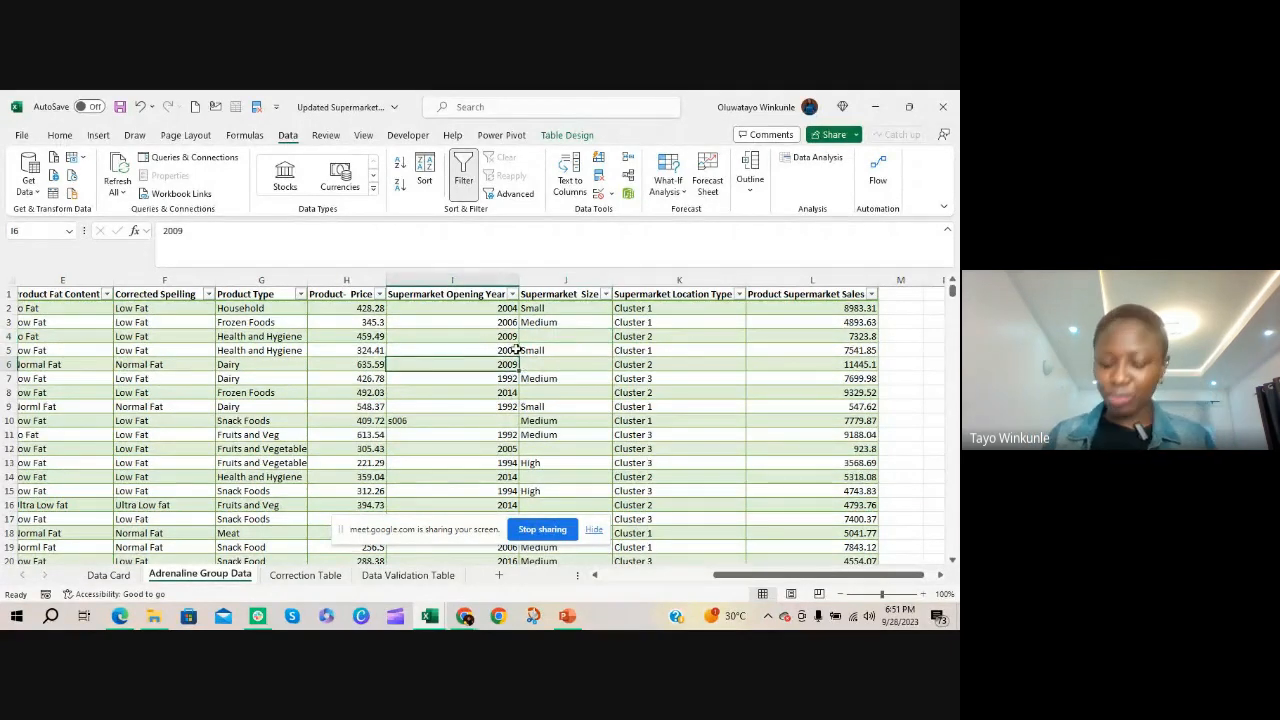
click(568, 278)
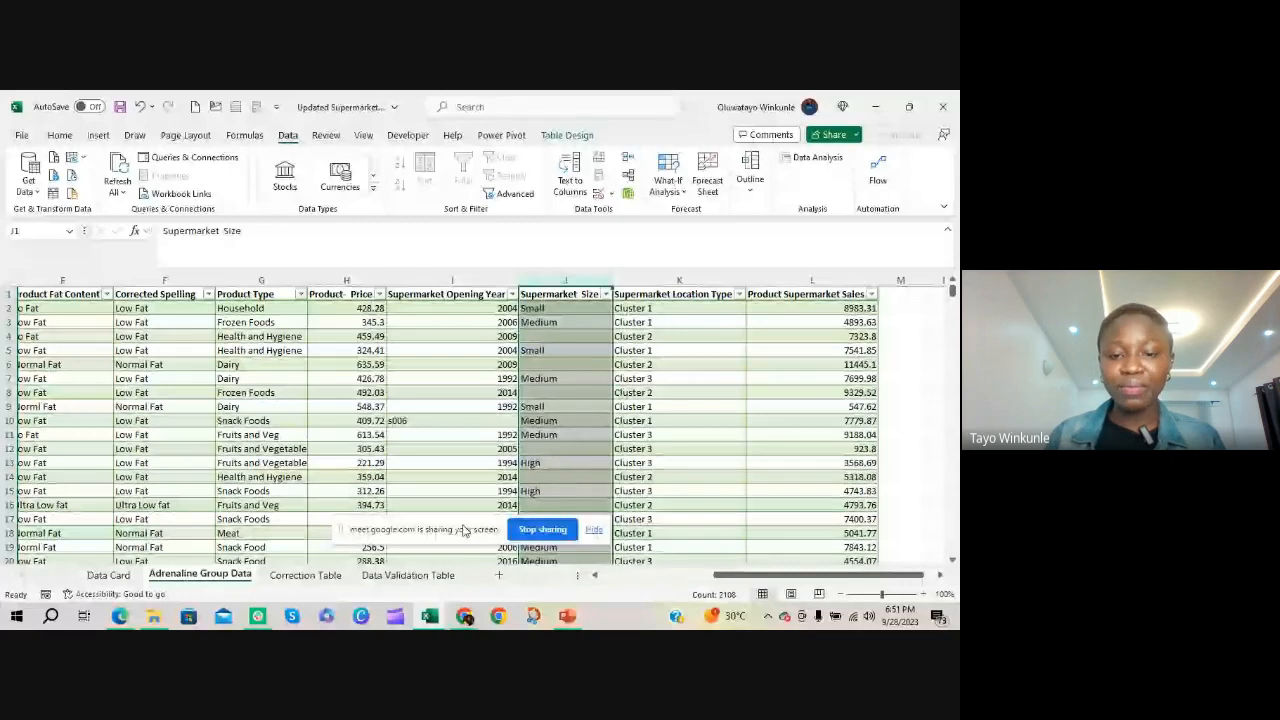
drag(457, 529, 310, 505)
click(565, 280)
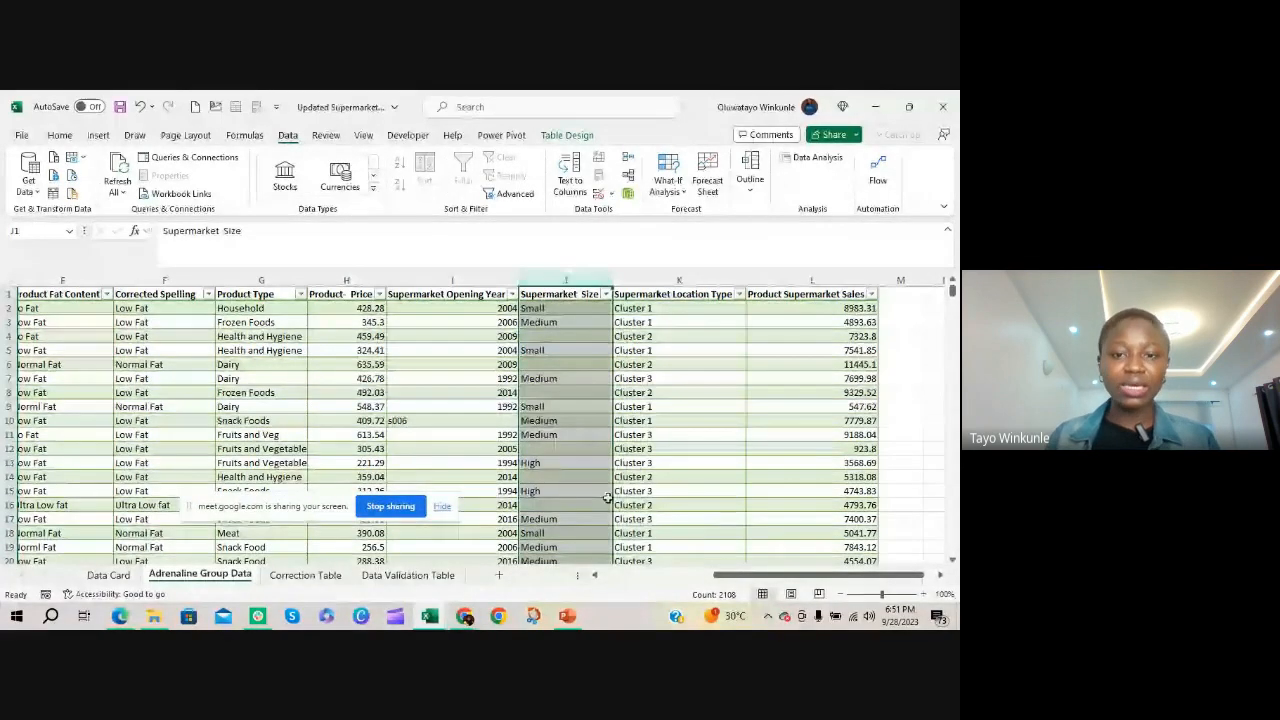
key(ctrl+g)
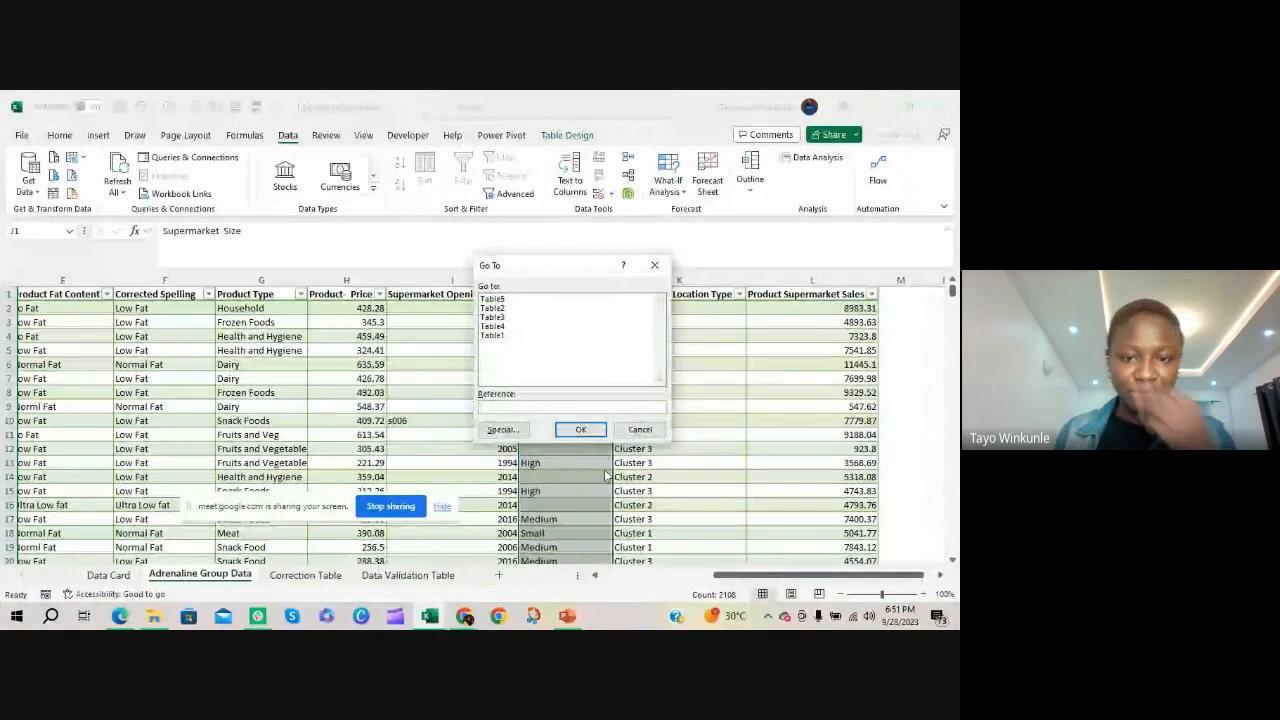
click(505, 429)
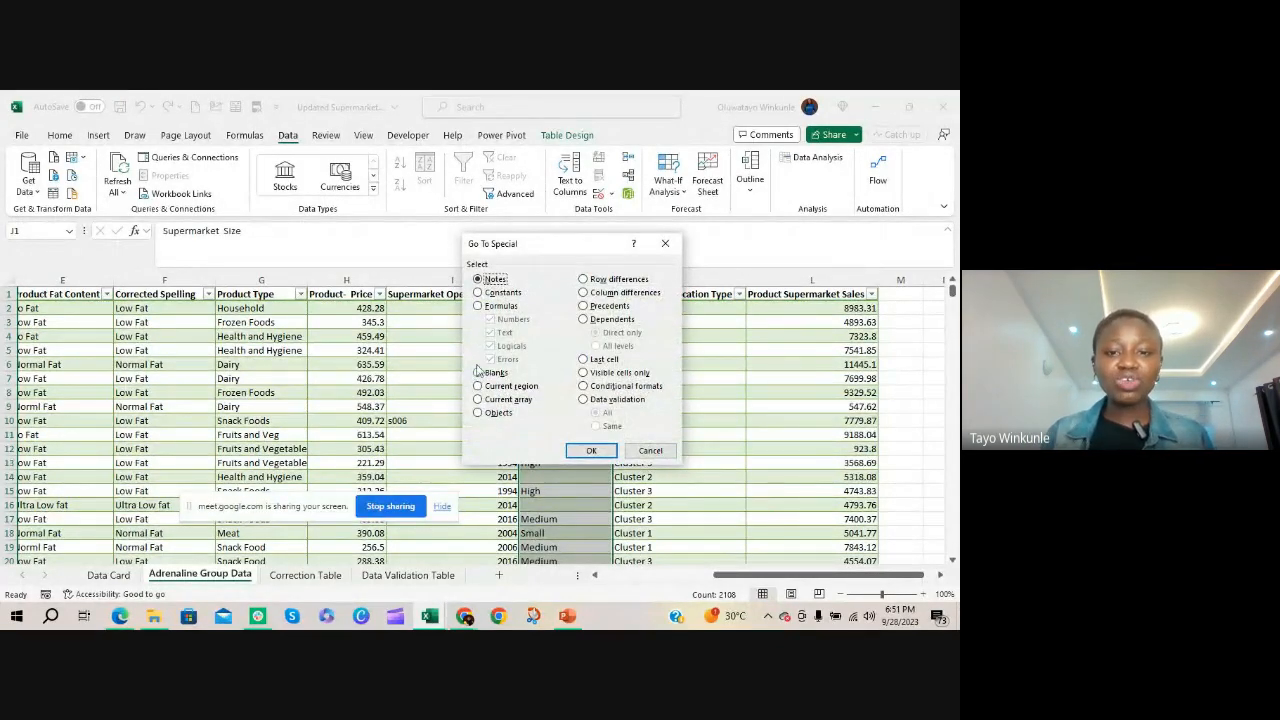
click(482, 373)
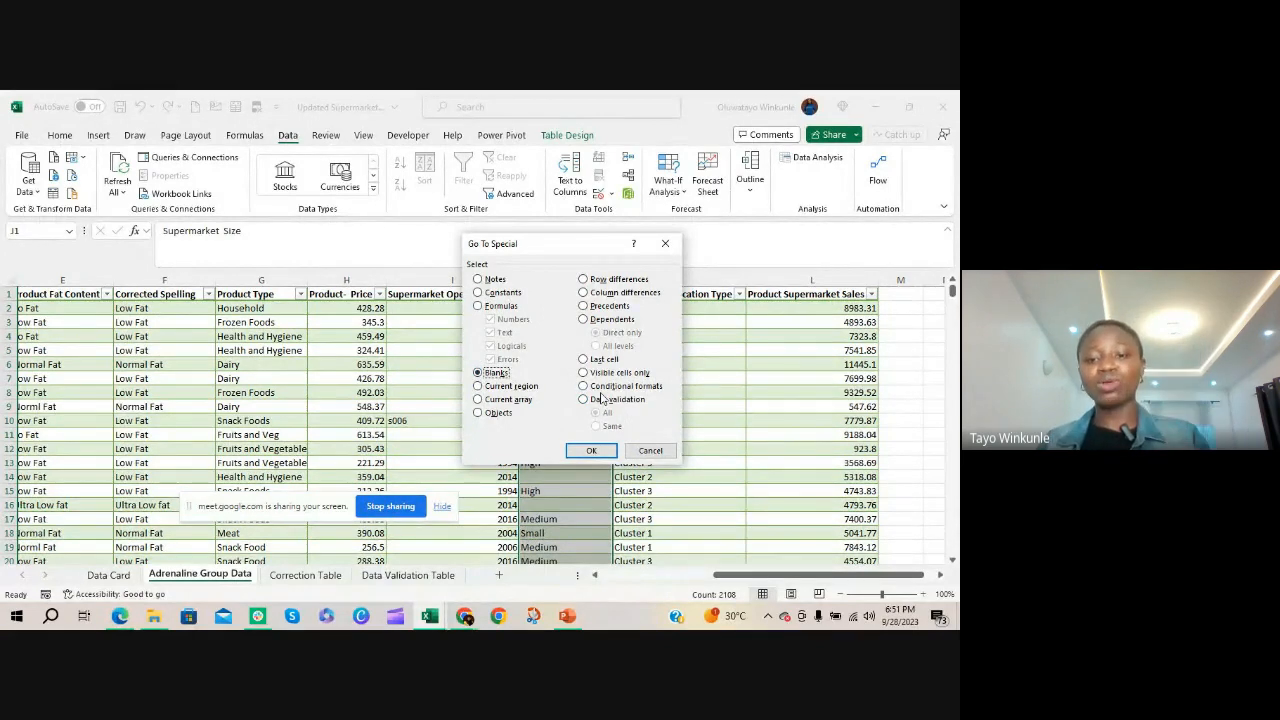
click(591, 450)
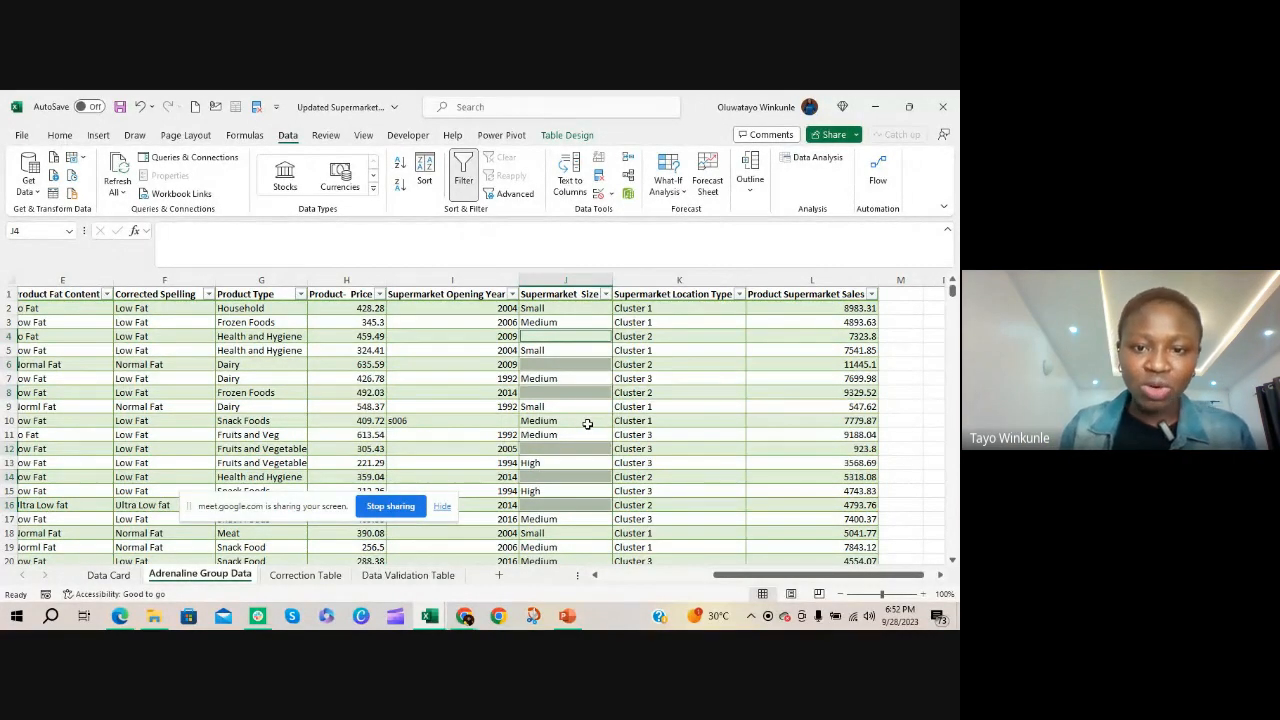
text(Medium)
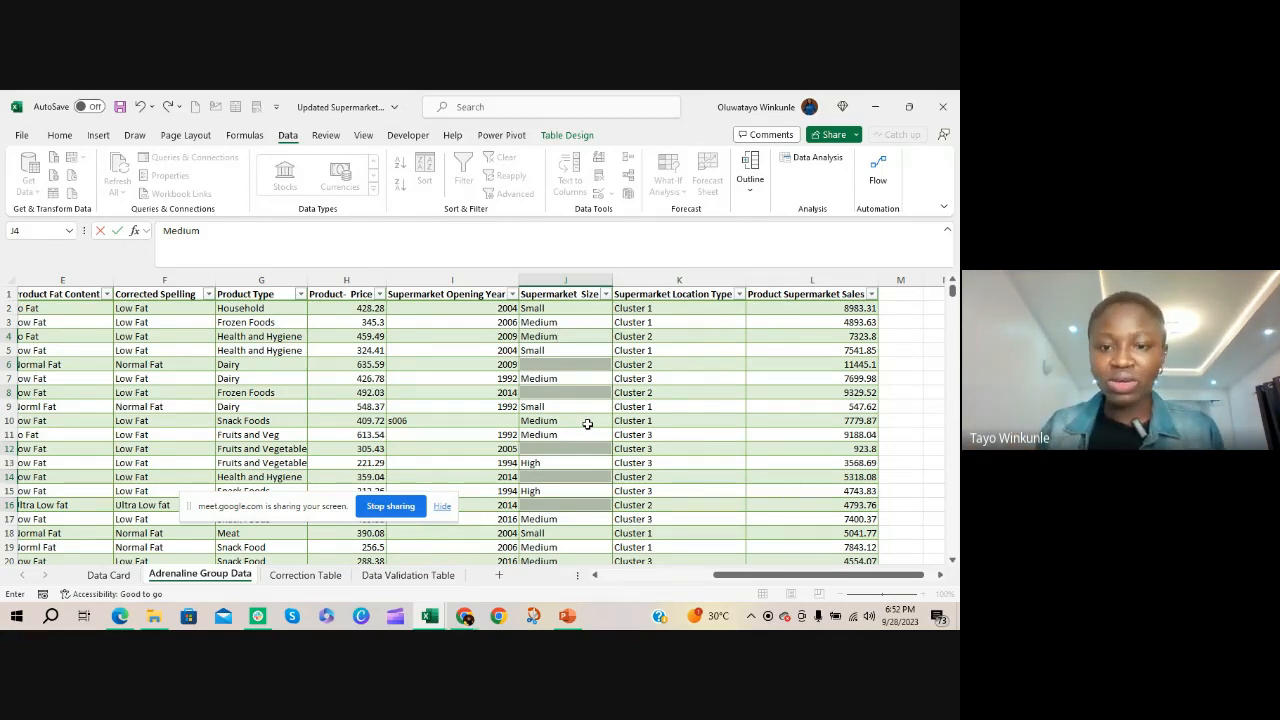
key(ctrl+Return)
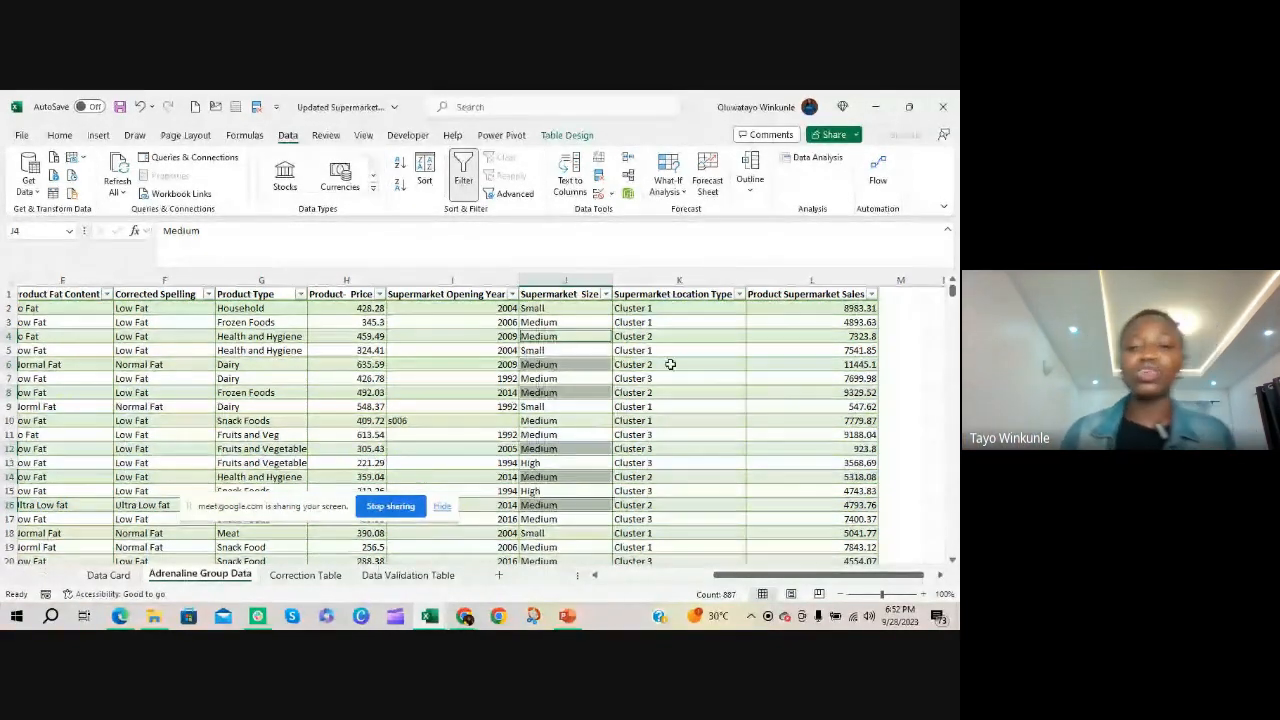
click(607, 294)
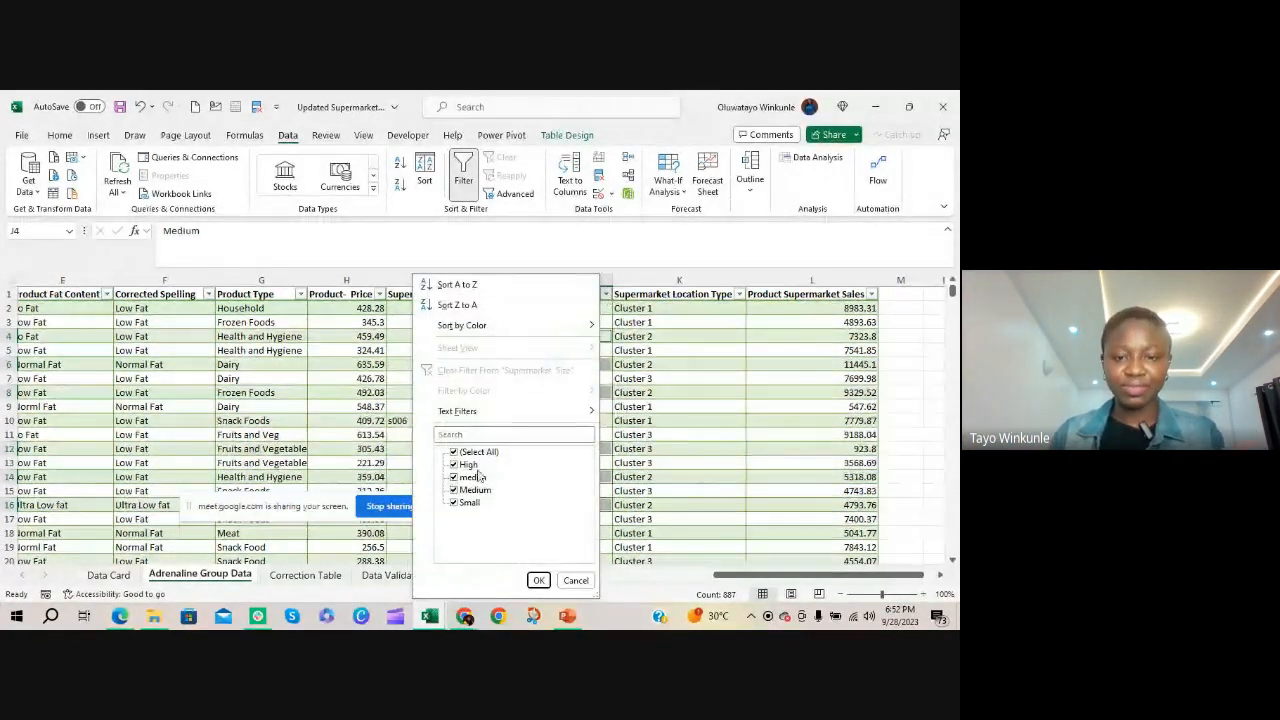
click(538, 579)
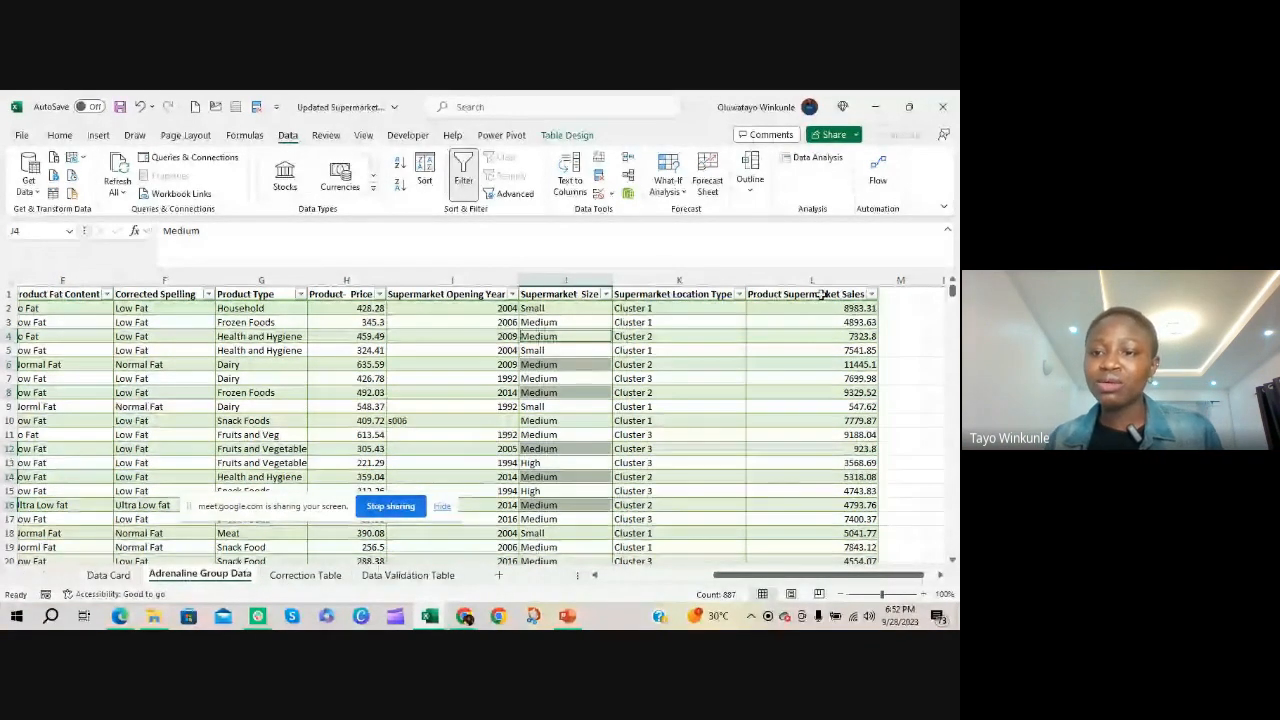
Open the Format Cells settings for the whole Product- Price column and choose the Currency category
key(ctrl+a)
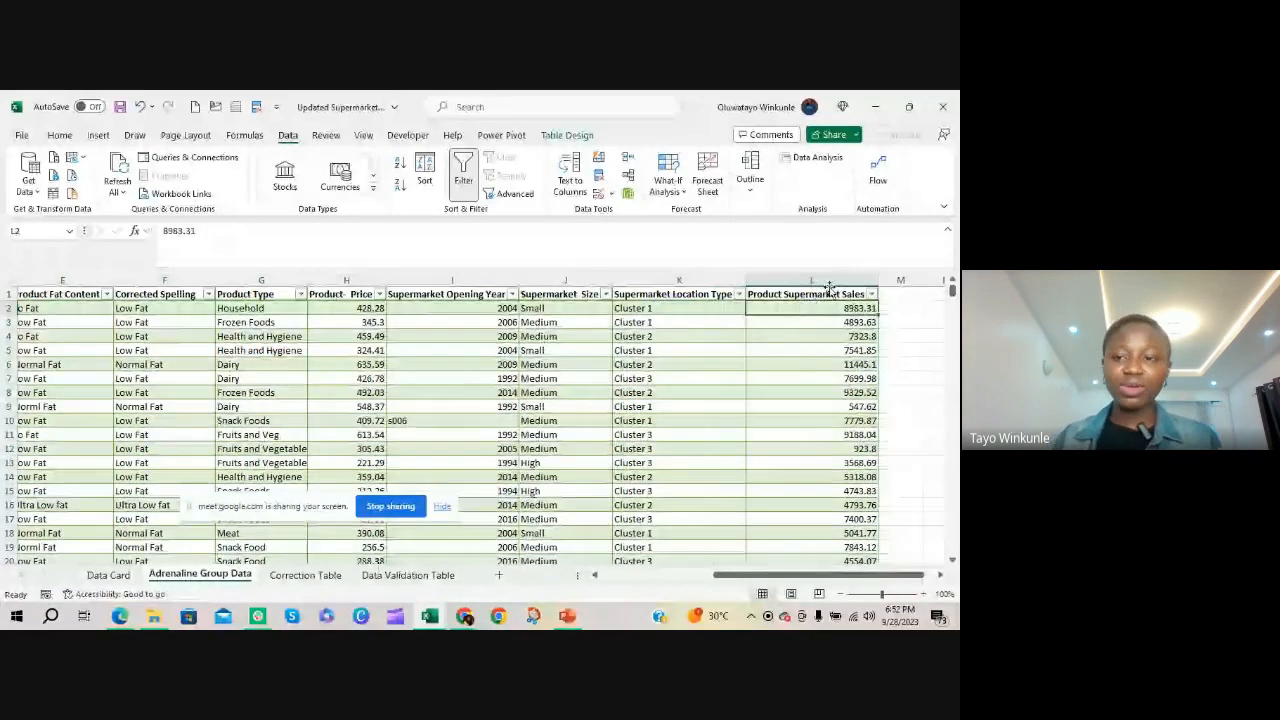
click(822, 290)
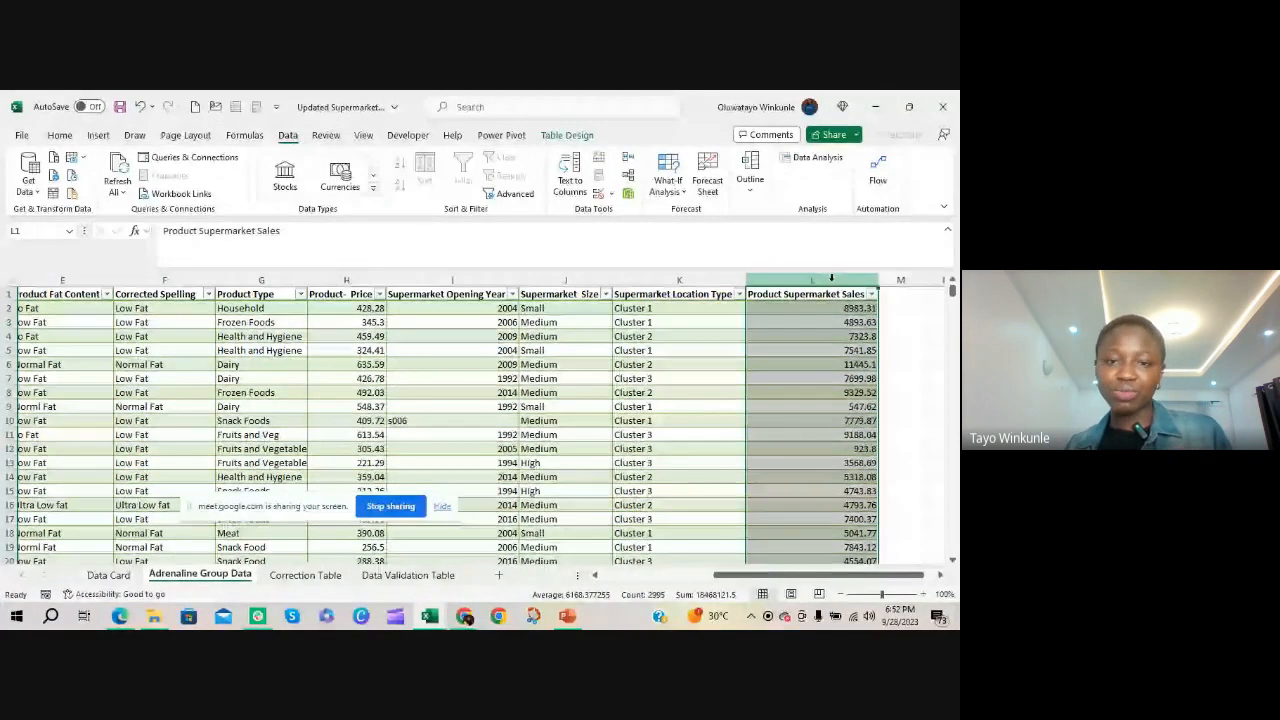
click(338, 281)
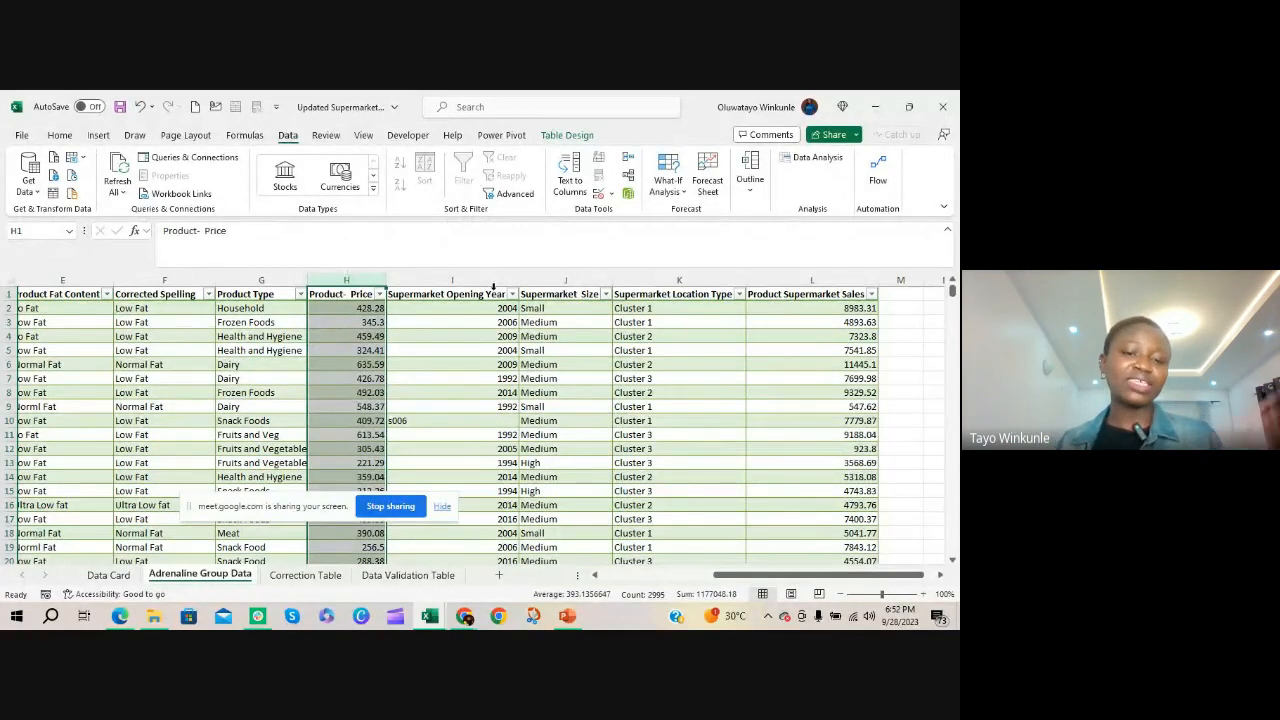
drag(290, 508, 699, 568)
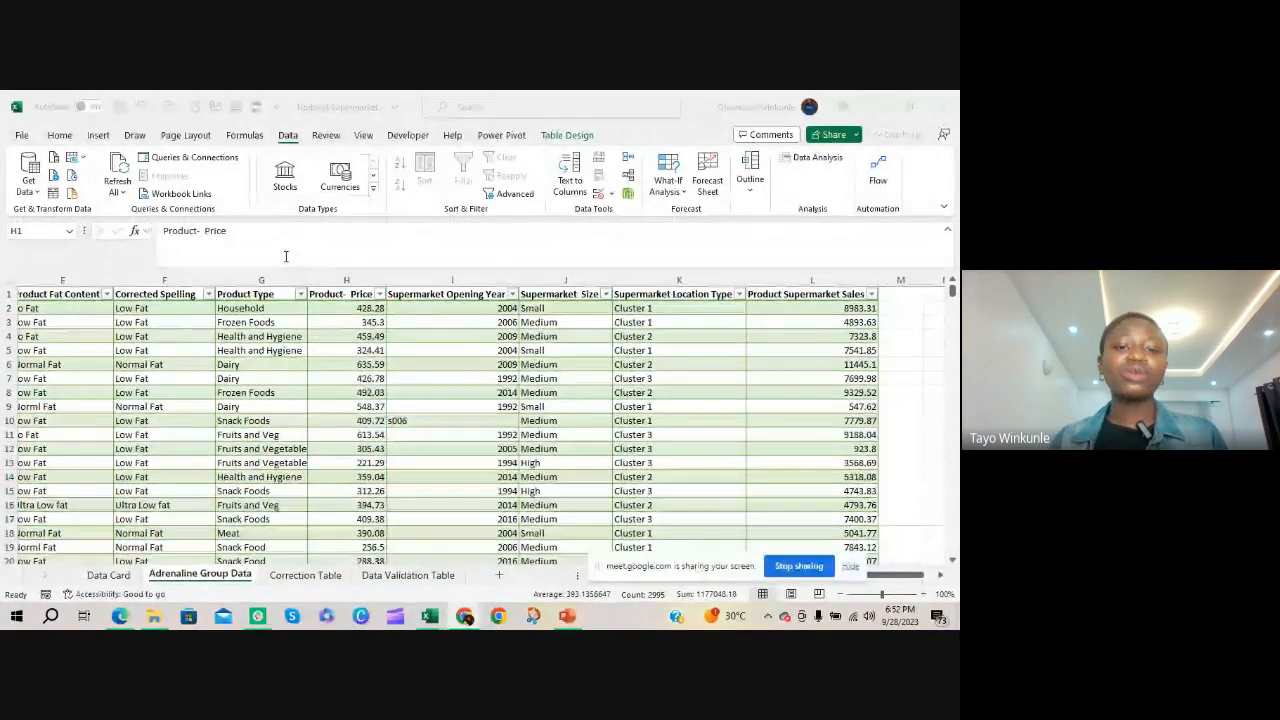
click(359, 279)
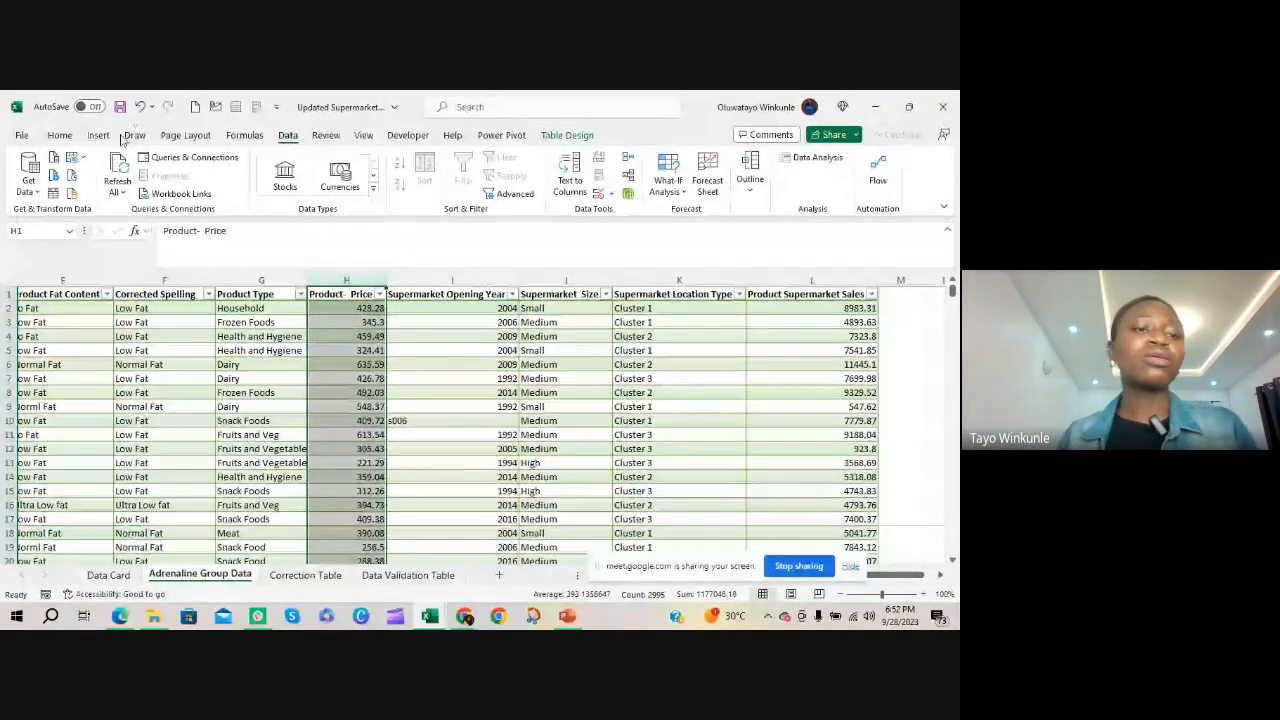
click(56, 135)
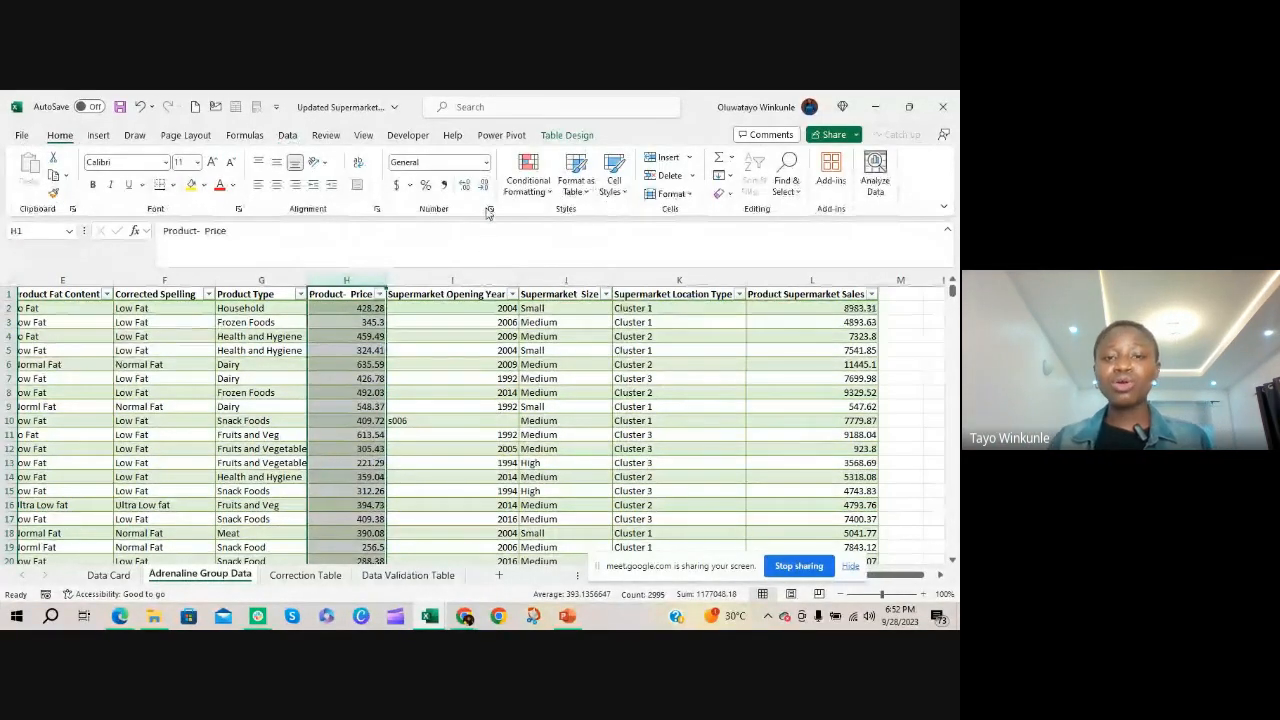
click(490, 209)
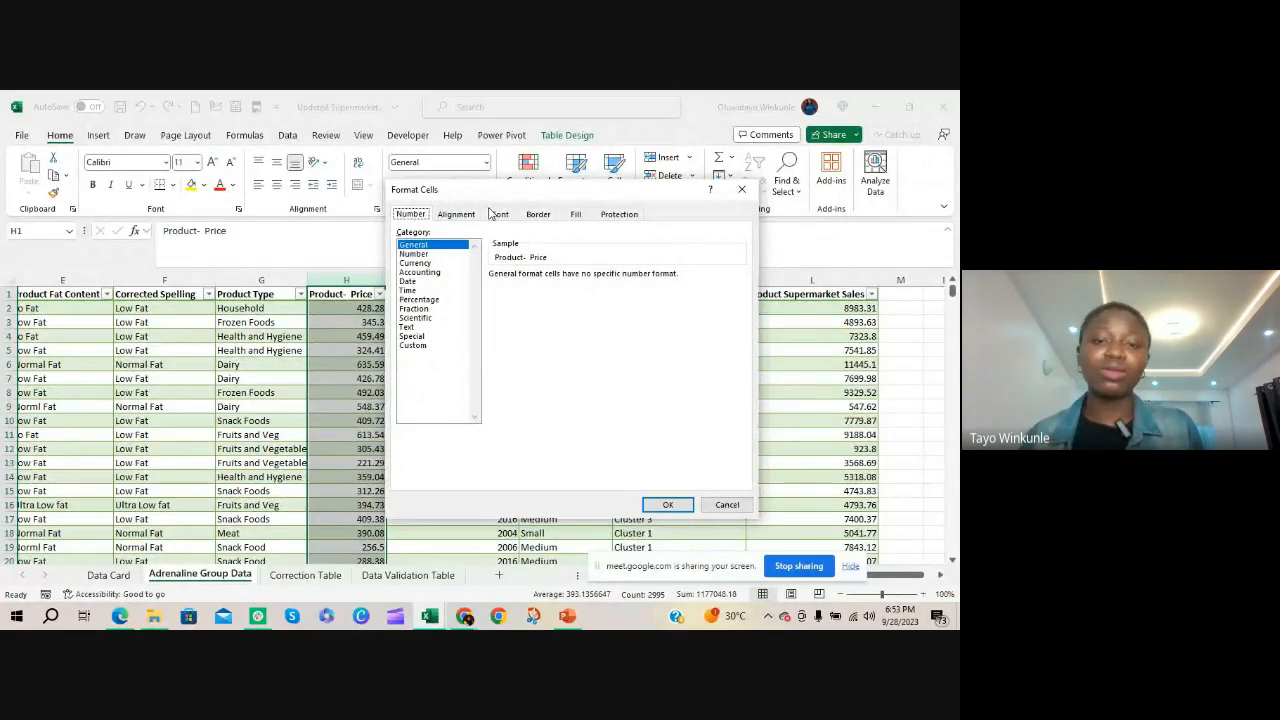
click(427, 264)
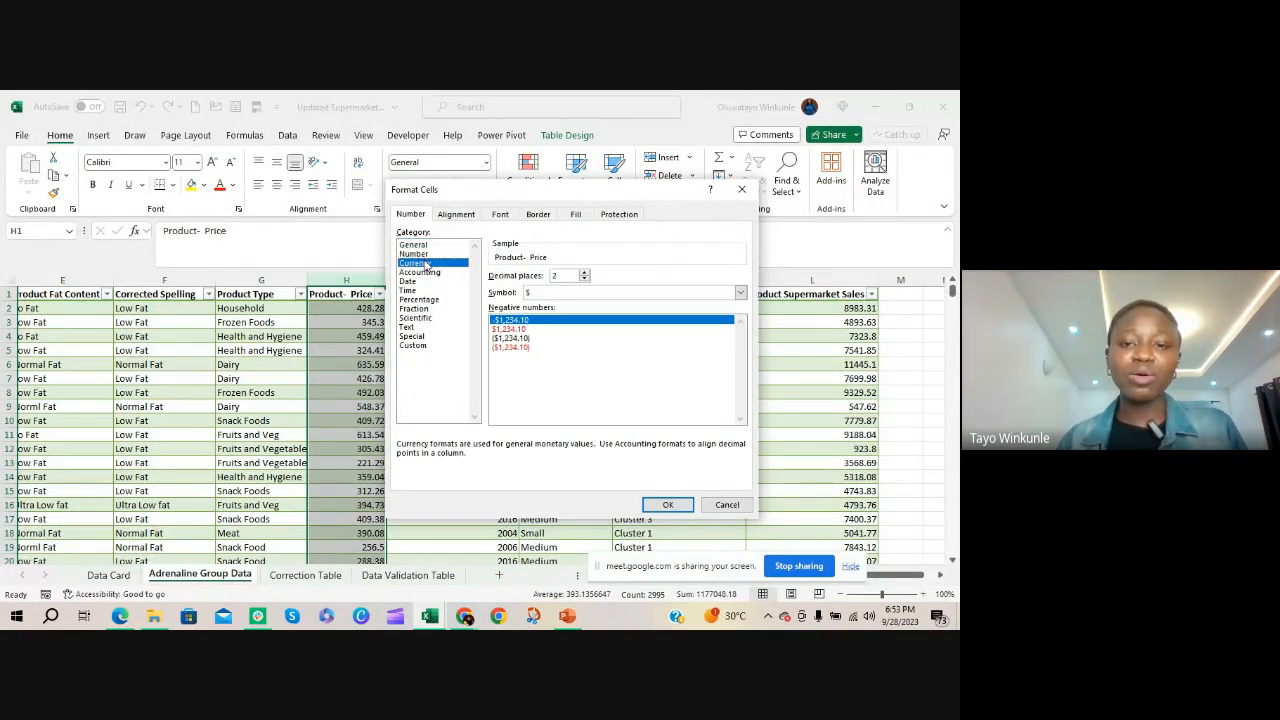
Set the currency symbol to ₦ Yoruba and apply the format to the Product- Price column
click(605, 294)
scroll(607, 300, down, 3)
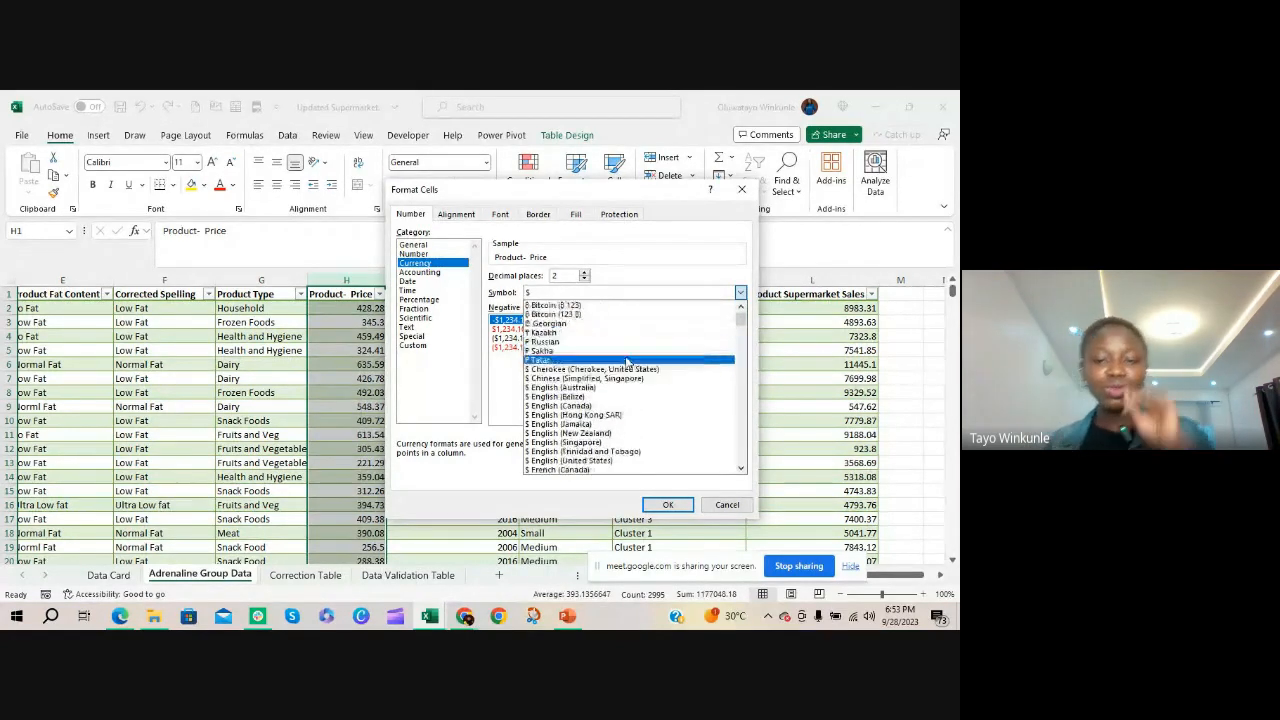
scroll(607, 378, down, 1)
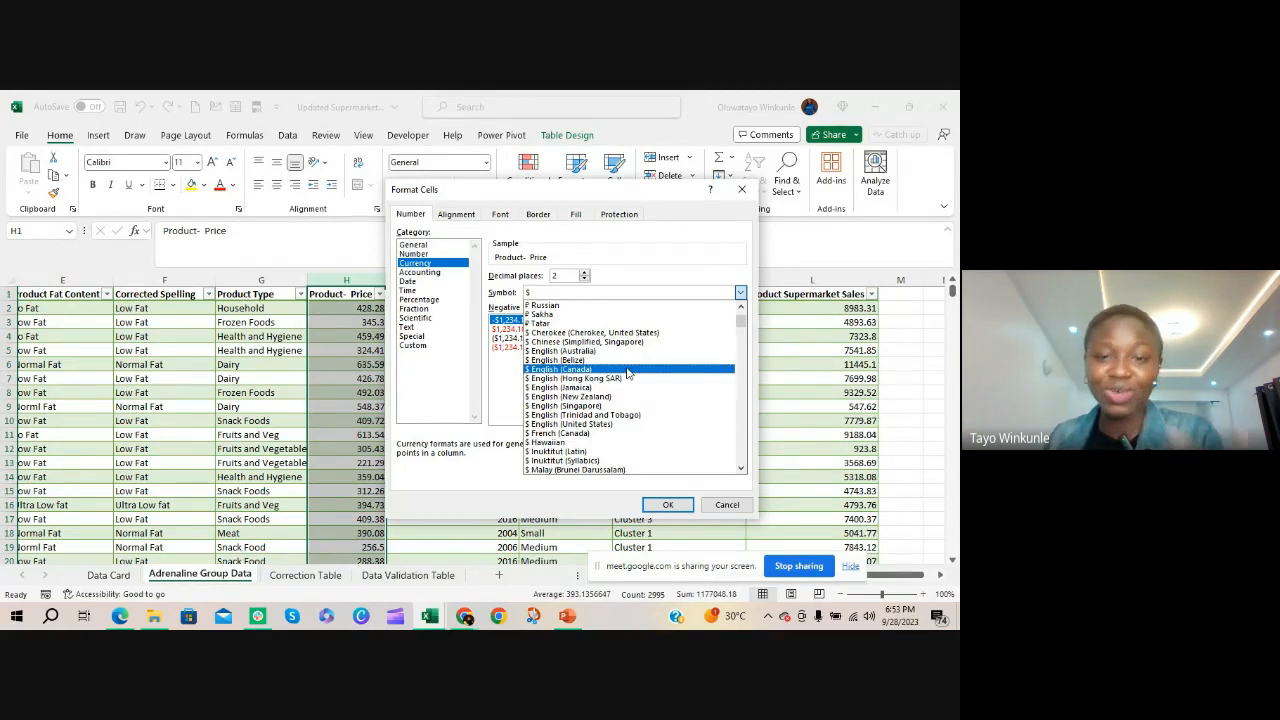
scroll(628, 380, down, 10)
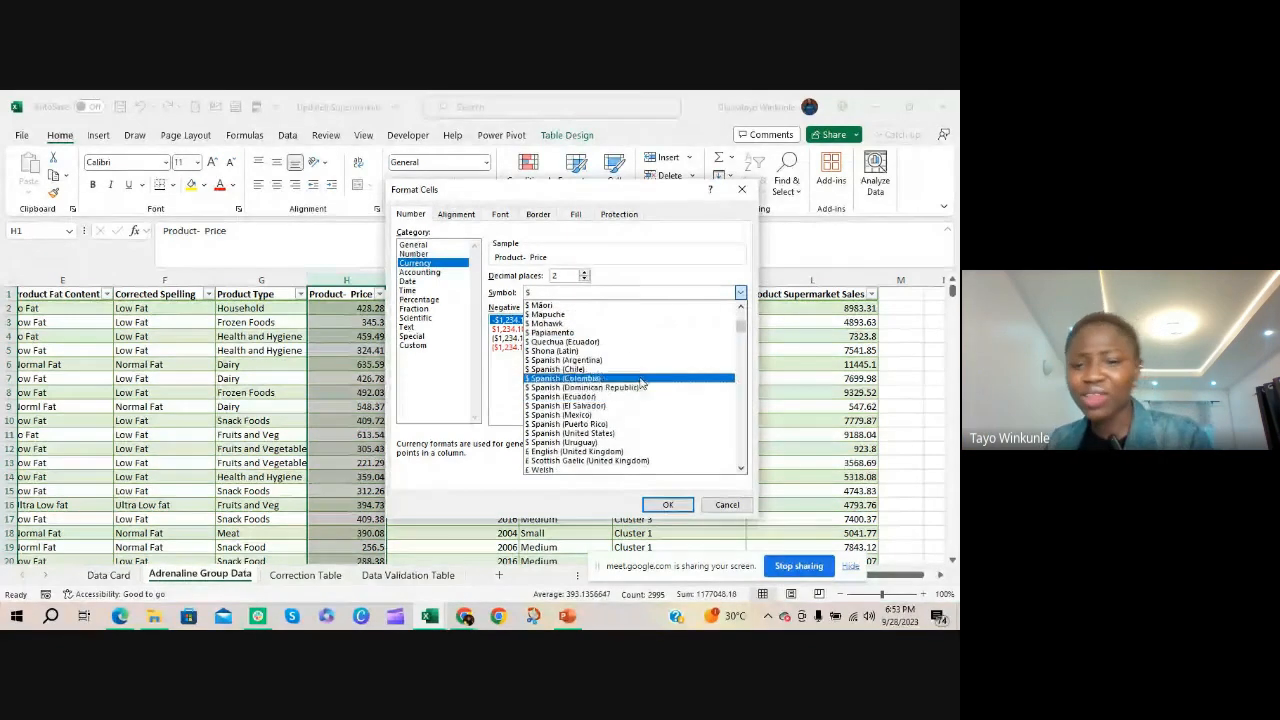
scroll(630, 393, down, 2)
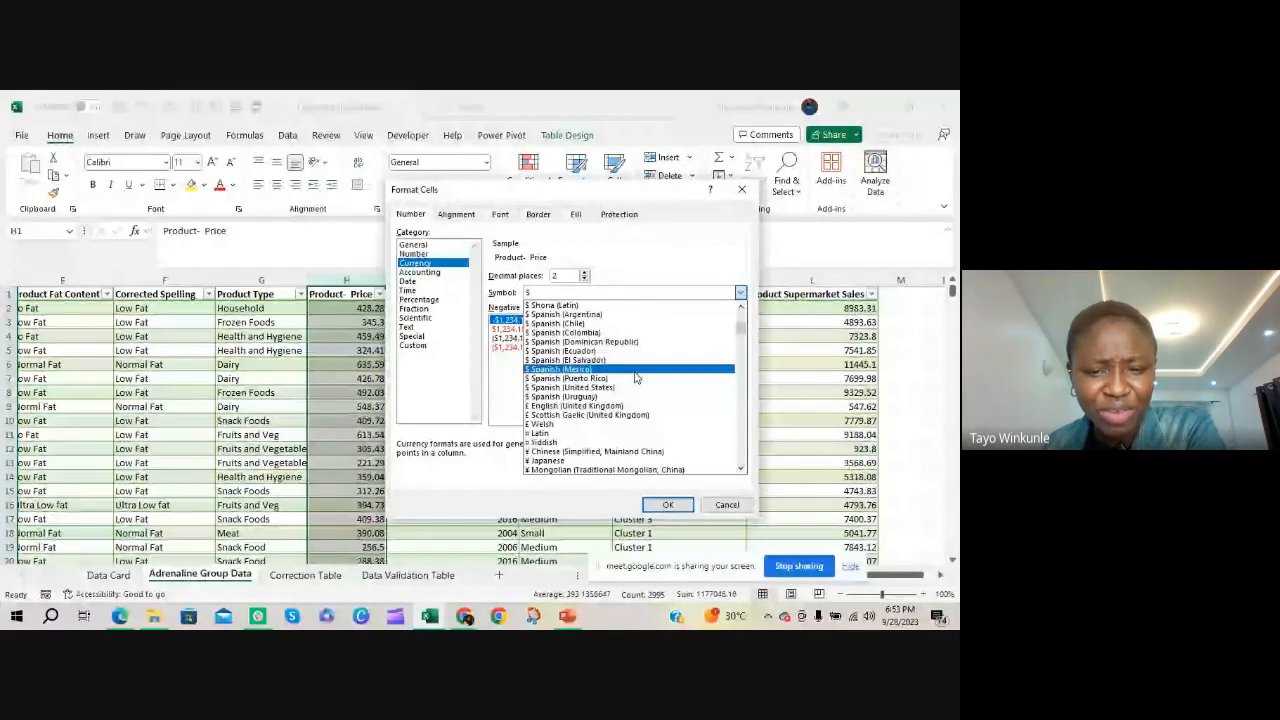
scroll(630, 390, down, 4)
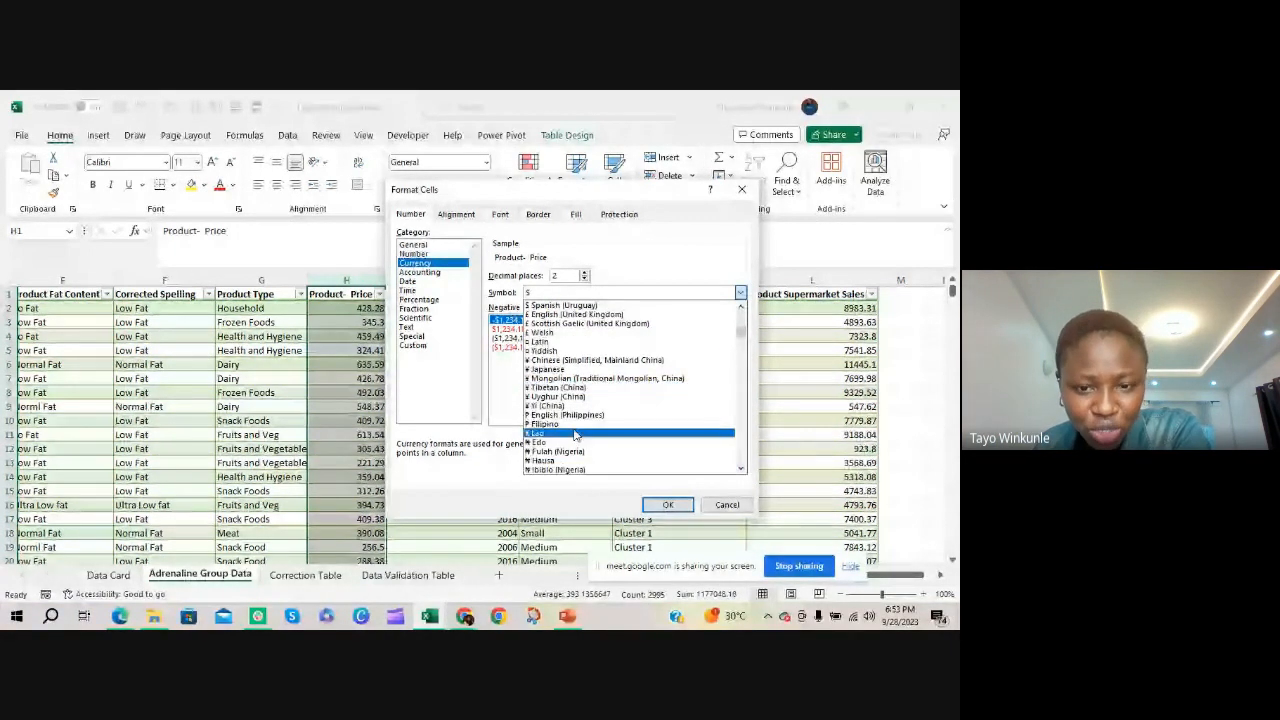
scroll(575, 435, down, 1)
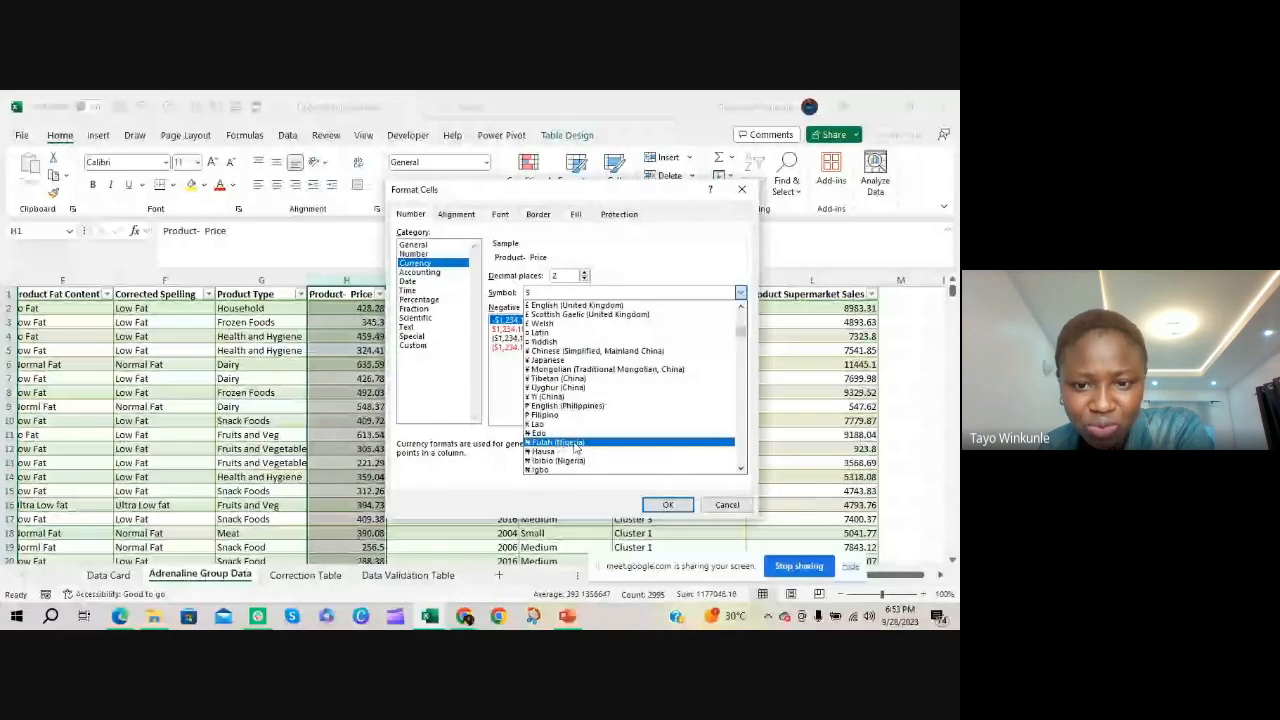
scroll(570, 464, down, 1)
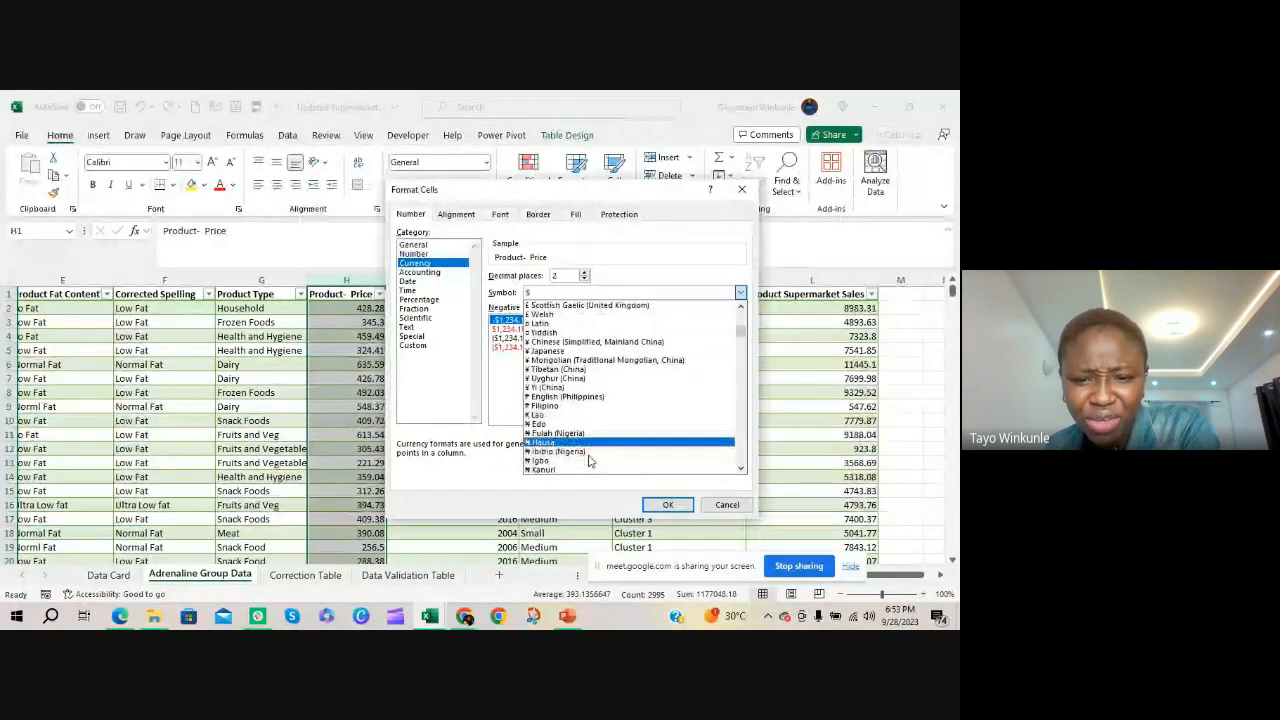
scroll(575, 466, down, 1)
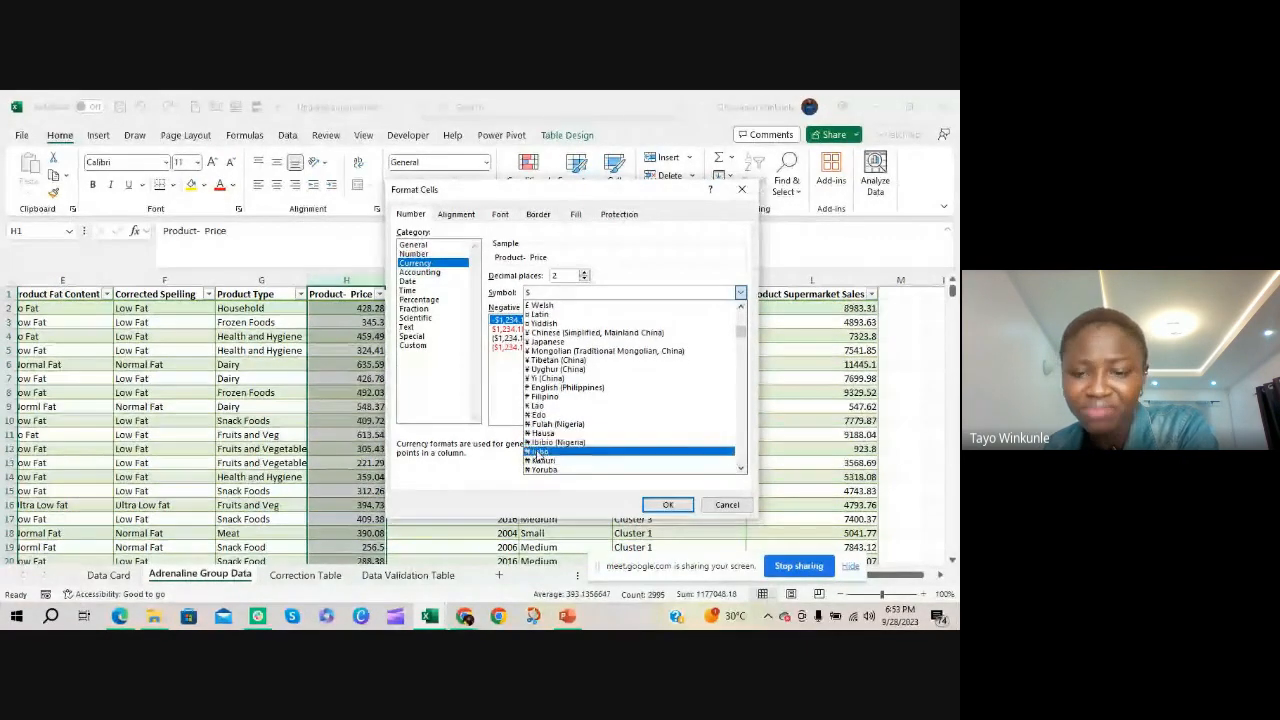
scroll(560, 450, down, 1)
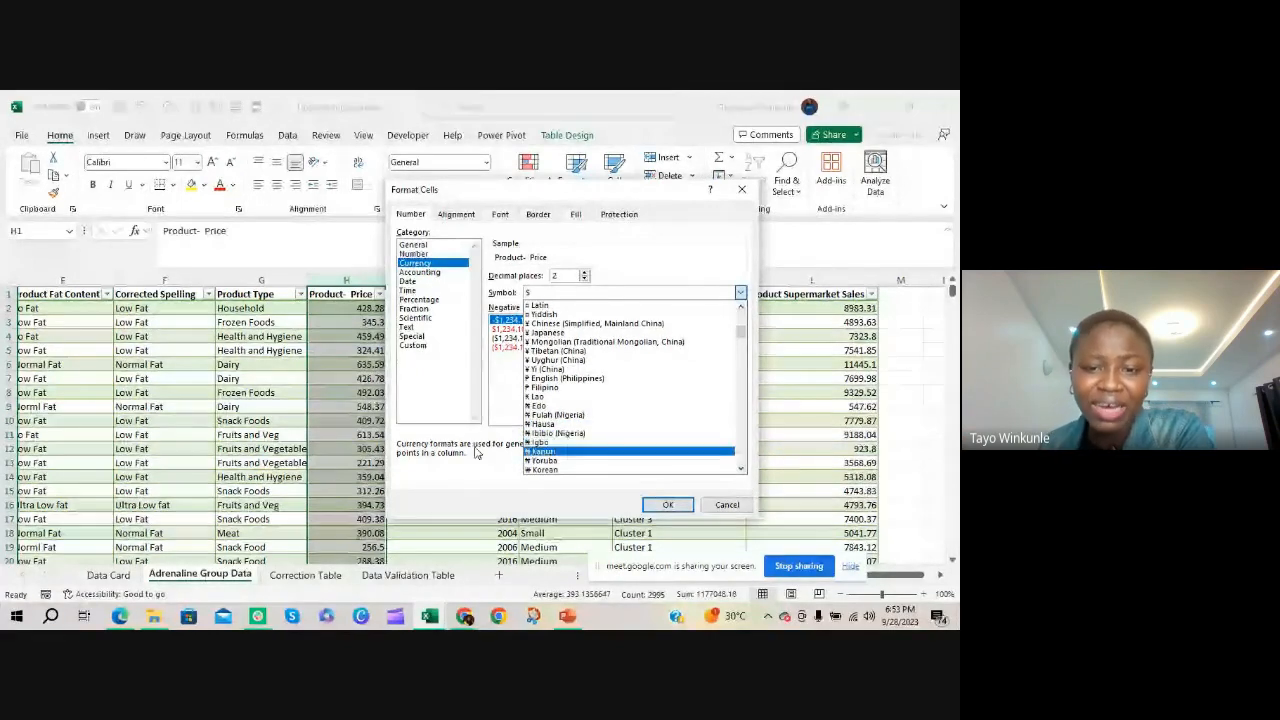
click(598, 462)
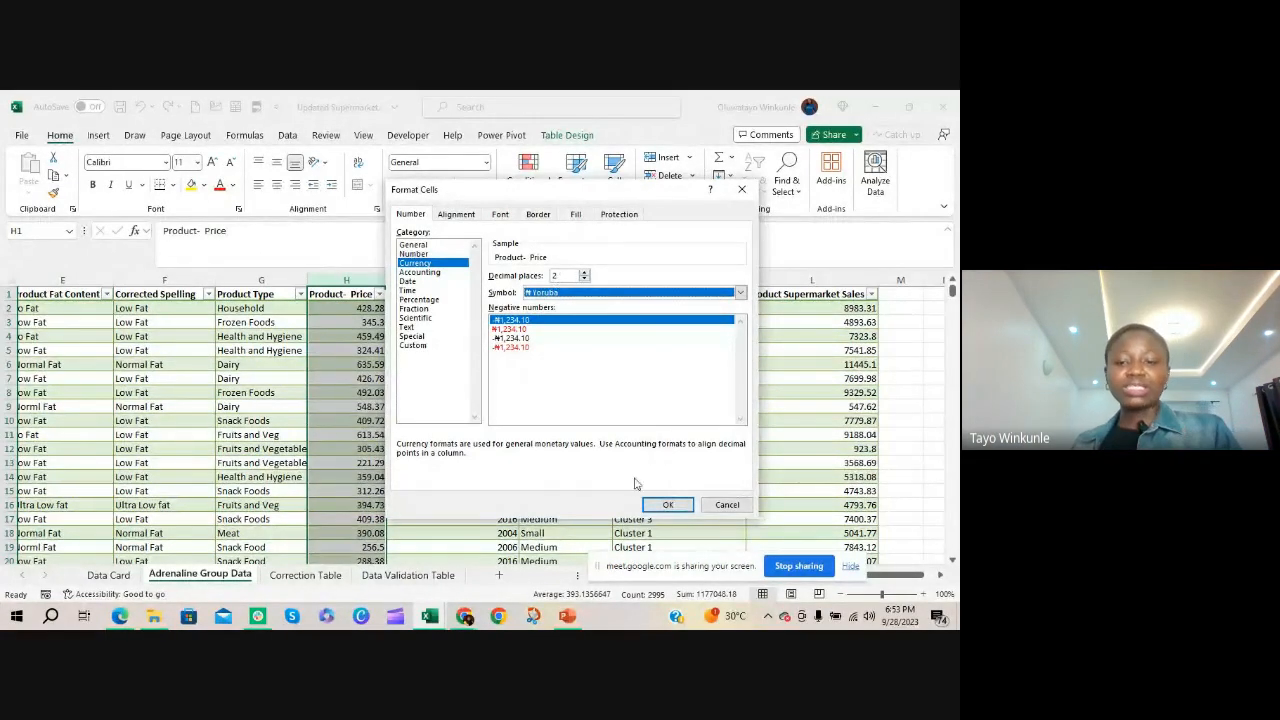
click(667, 505)
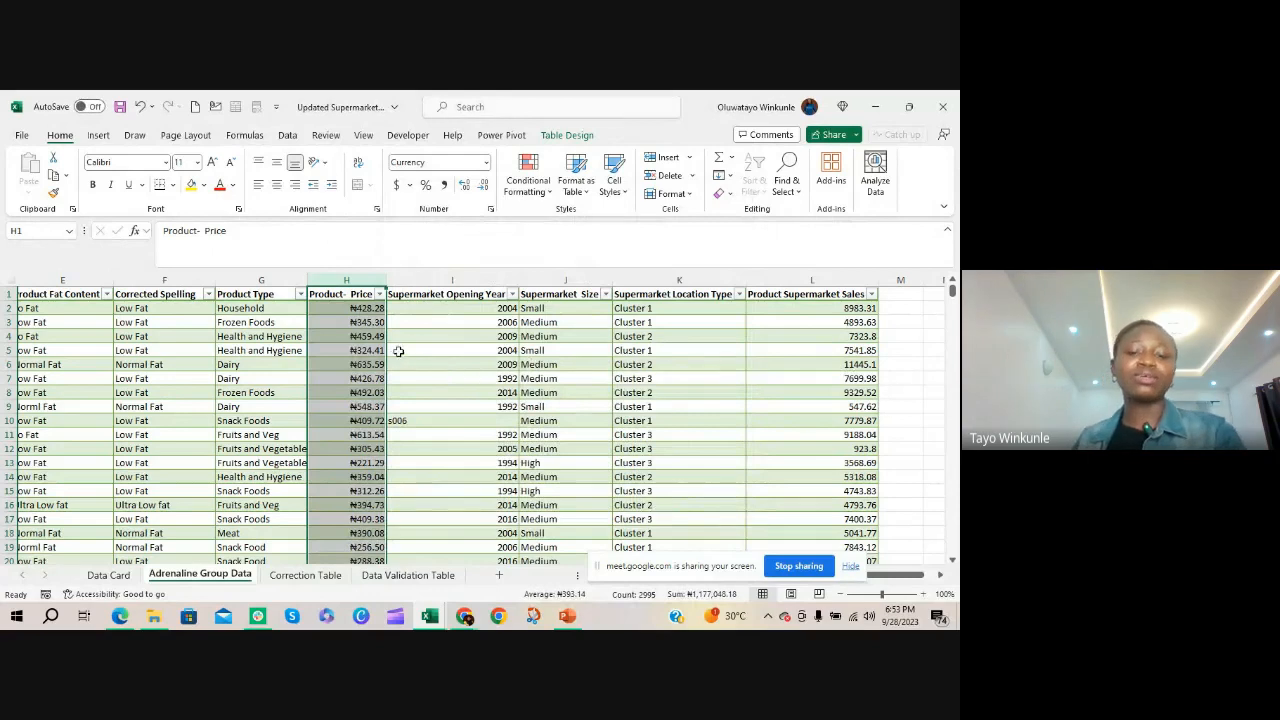
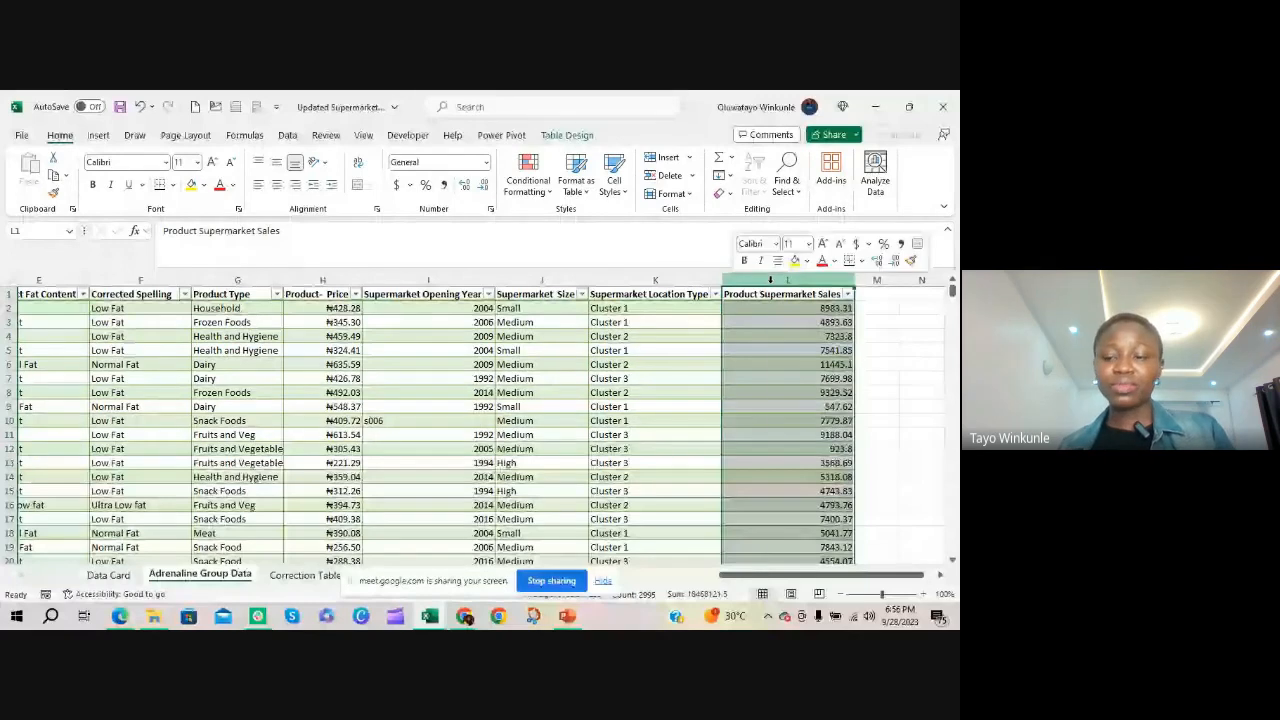
Insert a new blank column before the Product Supermarket Sales column
right_click(772, 283)
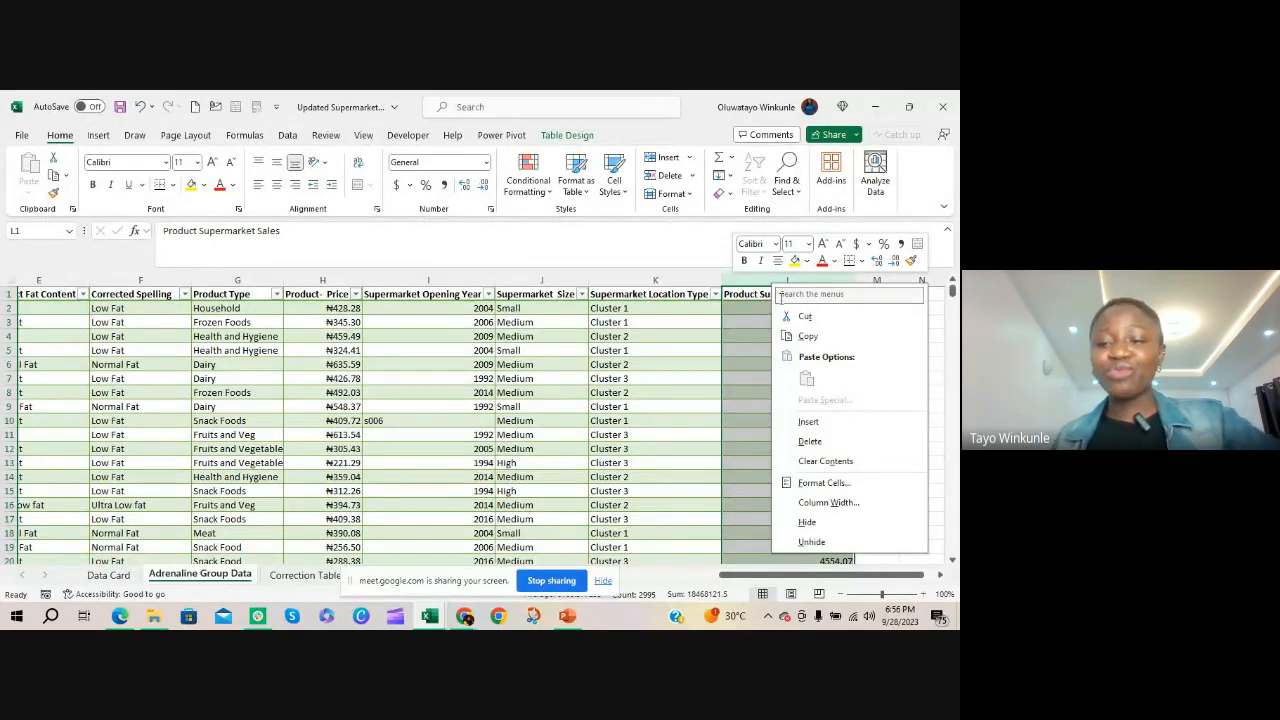
click(812, 422)
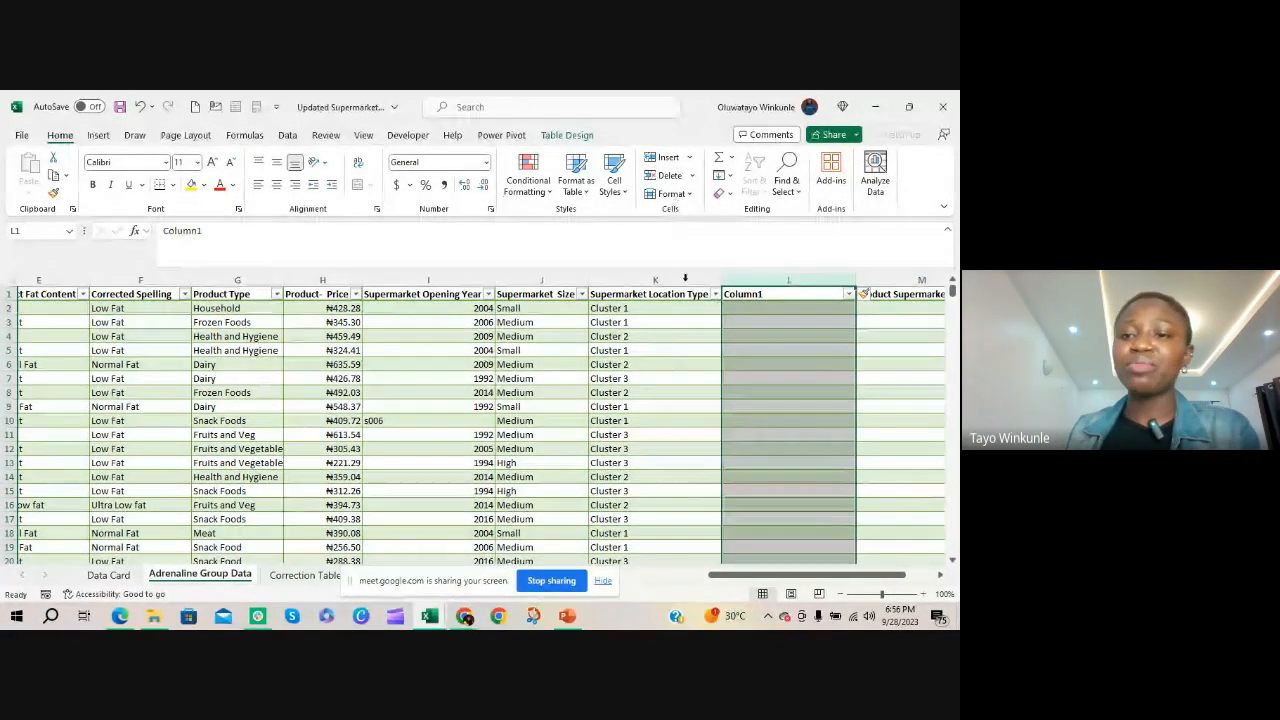
click(689, 158)
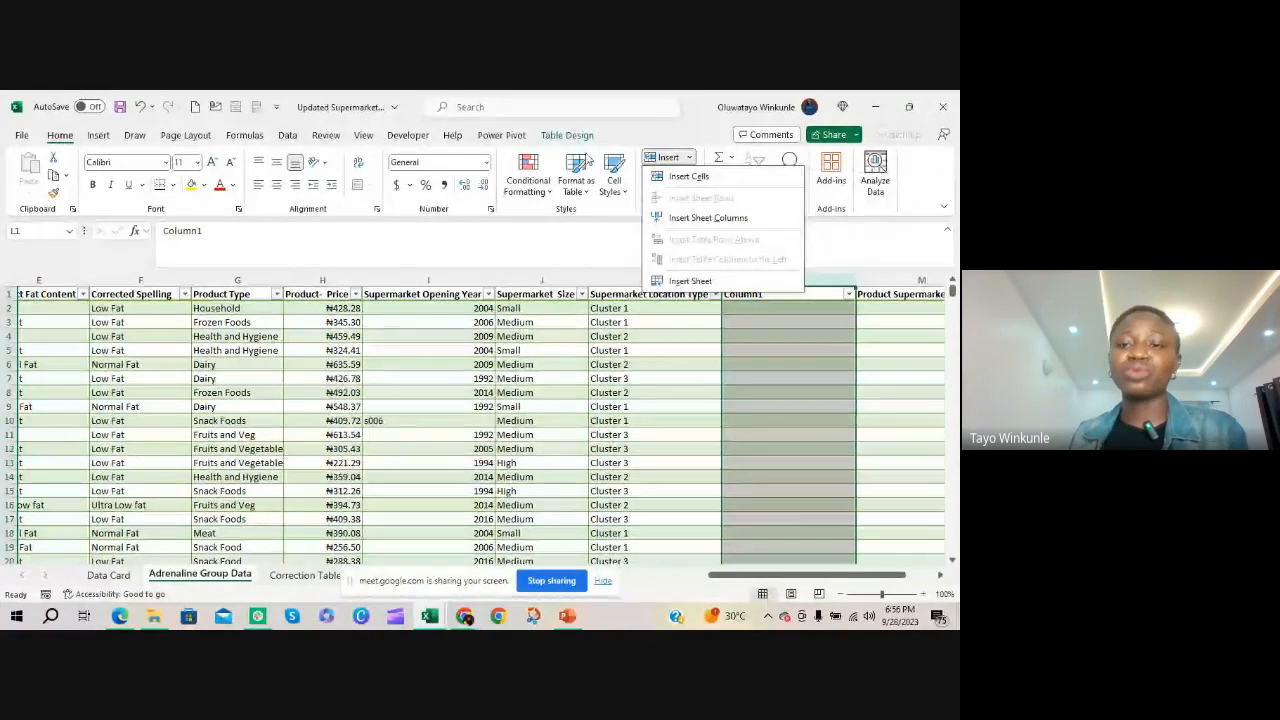
click(746, 451)
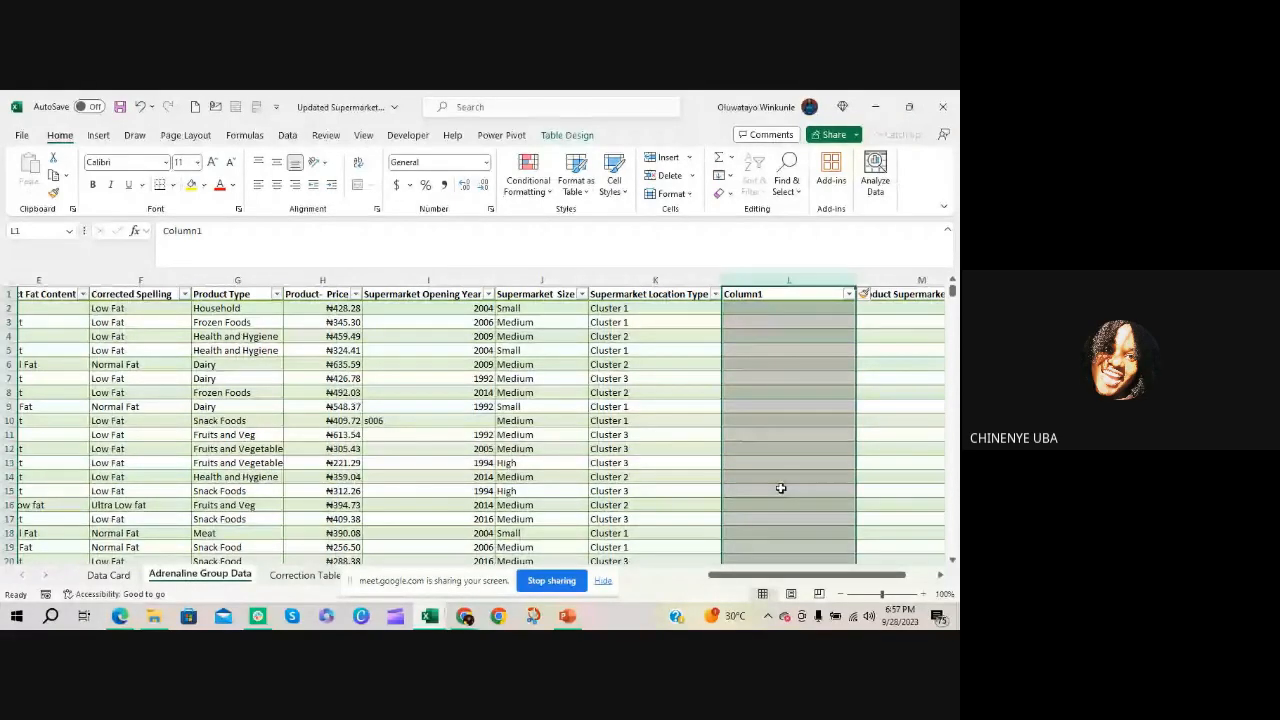
Switch to the Google Meet call, admit the waiting participant, and return to the Updated Supermarket data workbook in Excel
click(464, 615)
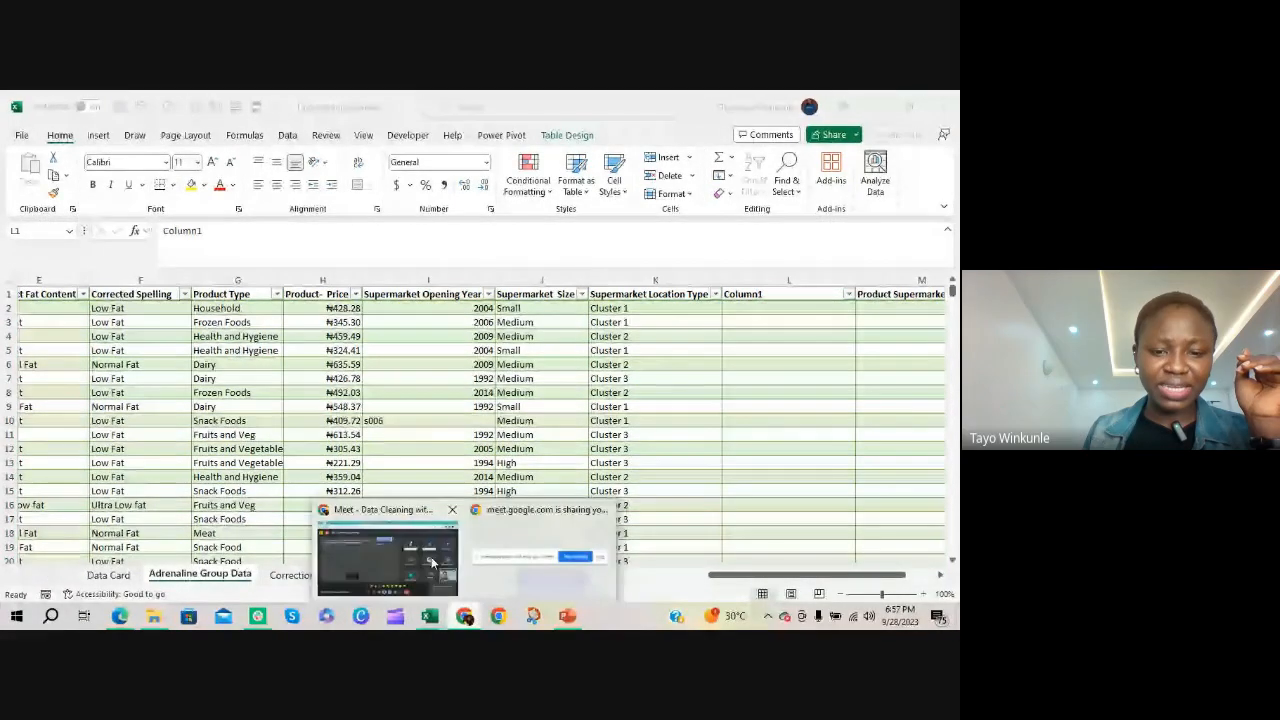
click(432, 563)
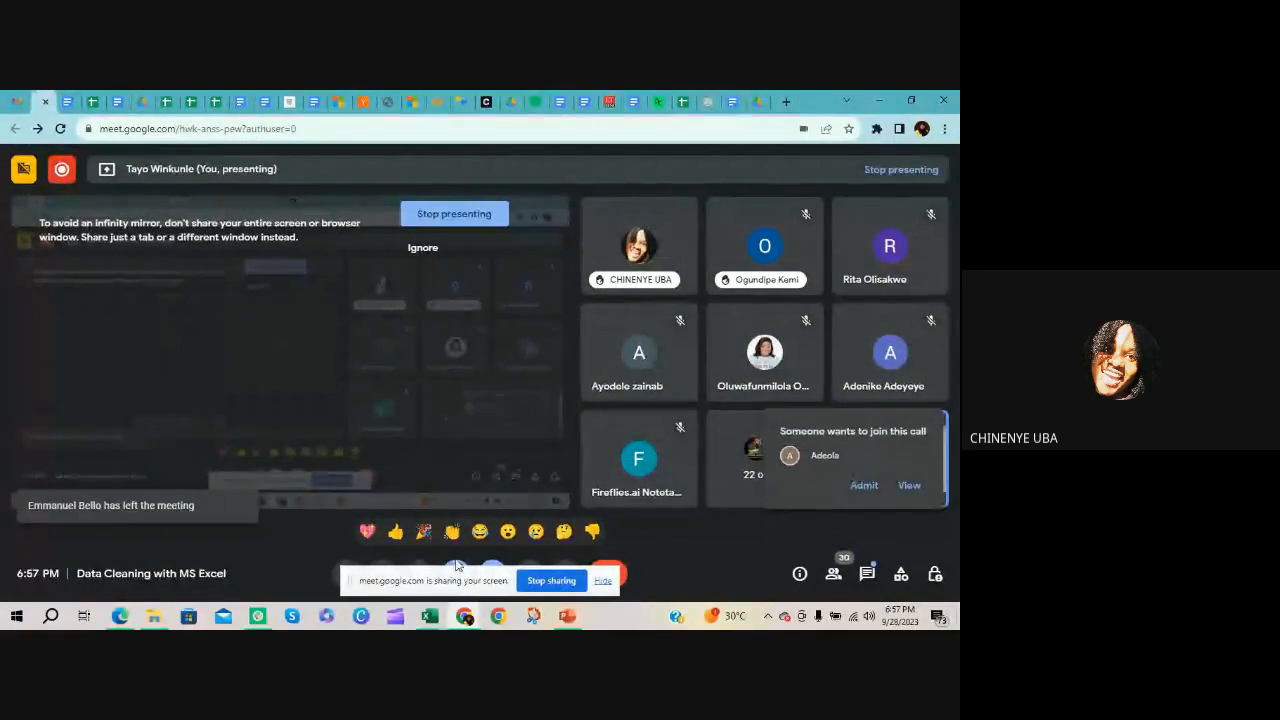
click(857, 490)
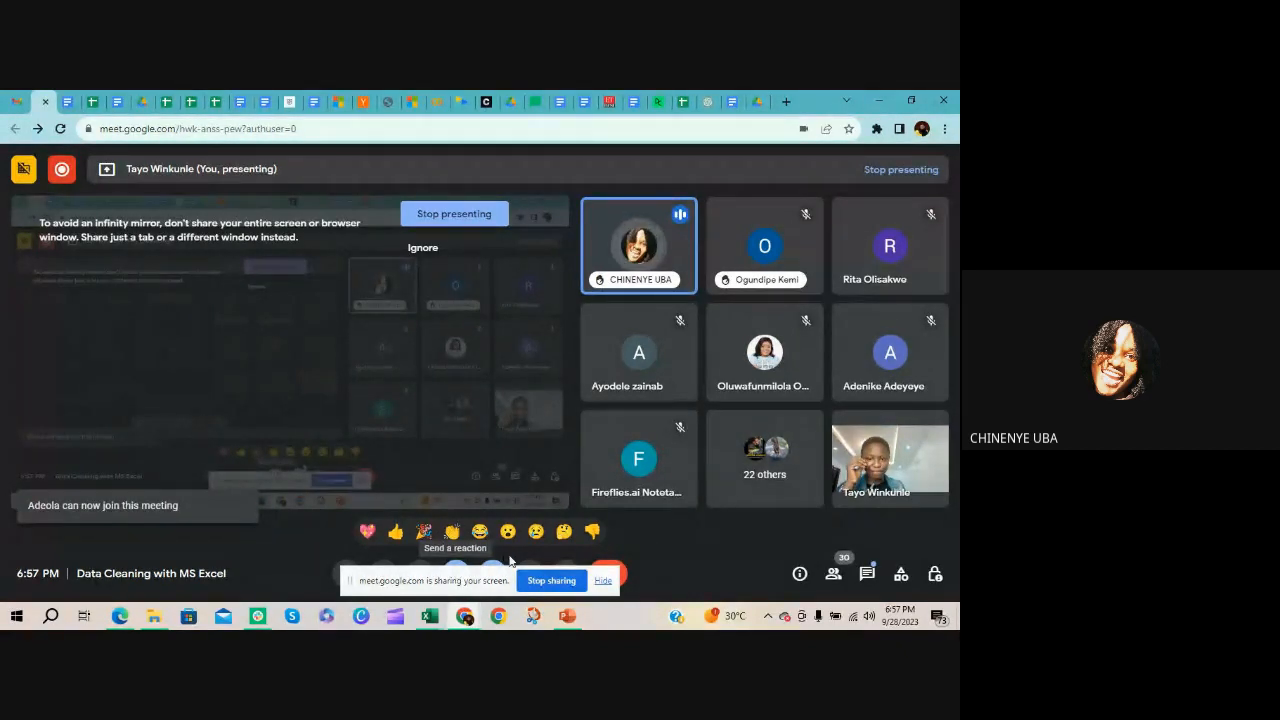
click(438, 617)
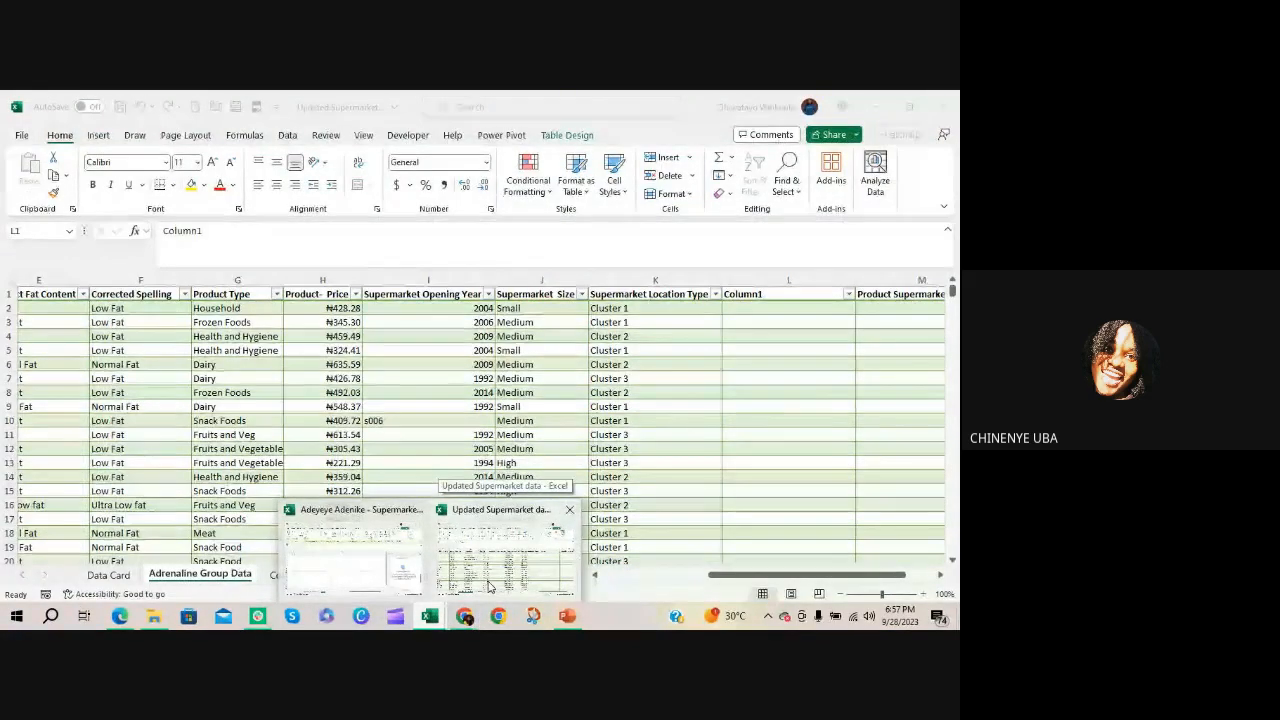
click(490, 587)
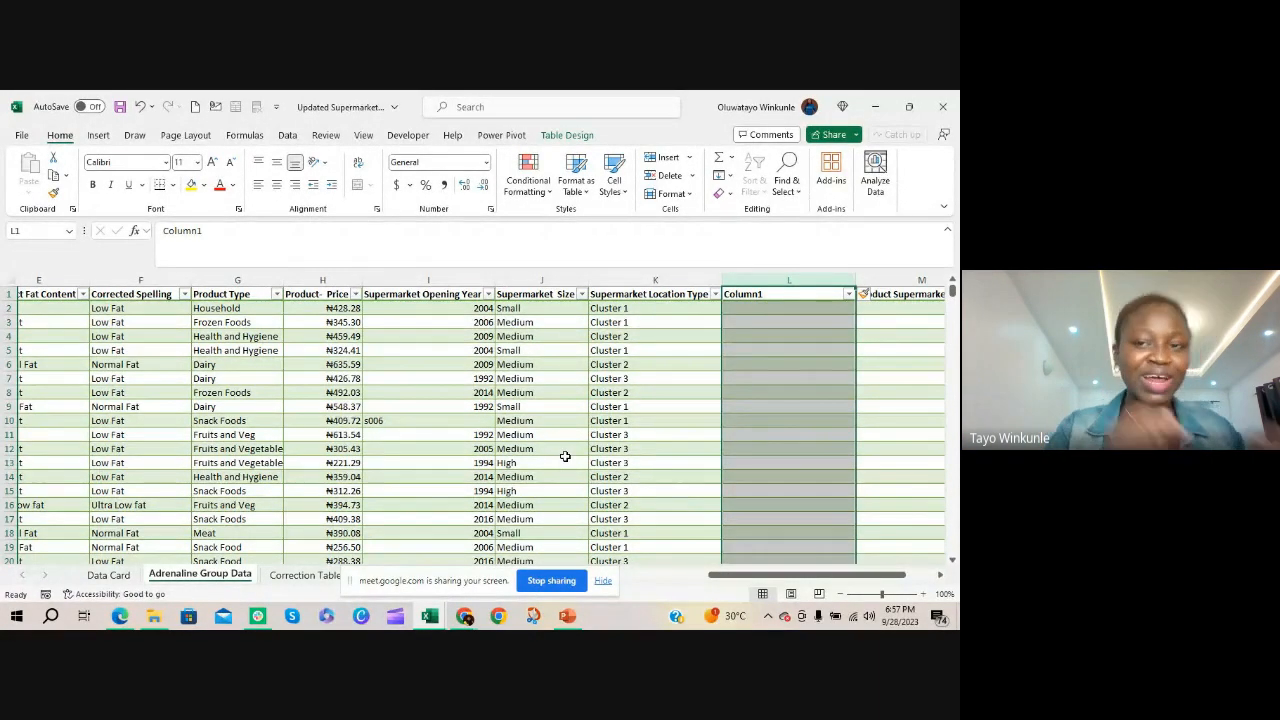
click(760, 318)
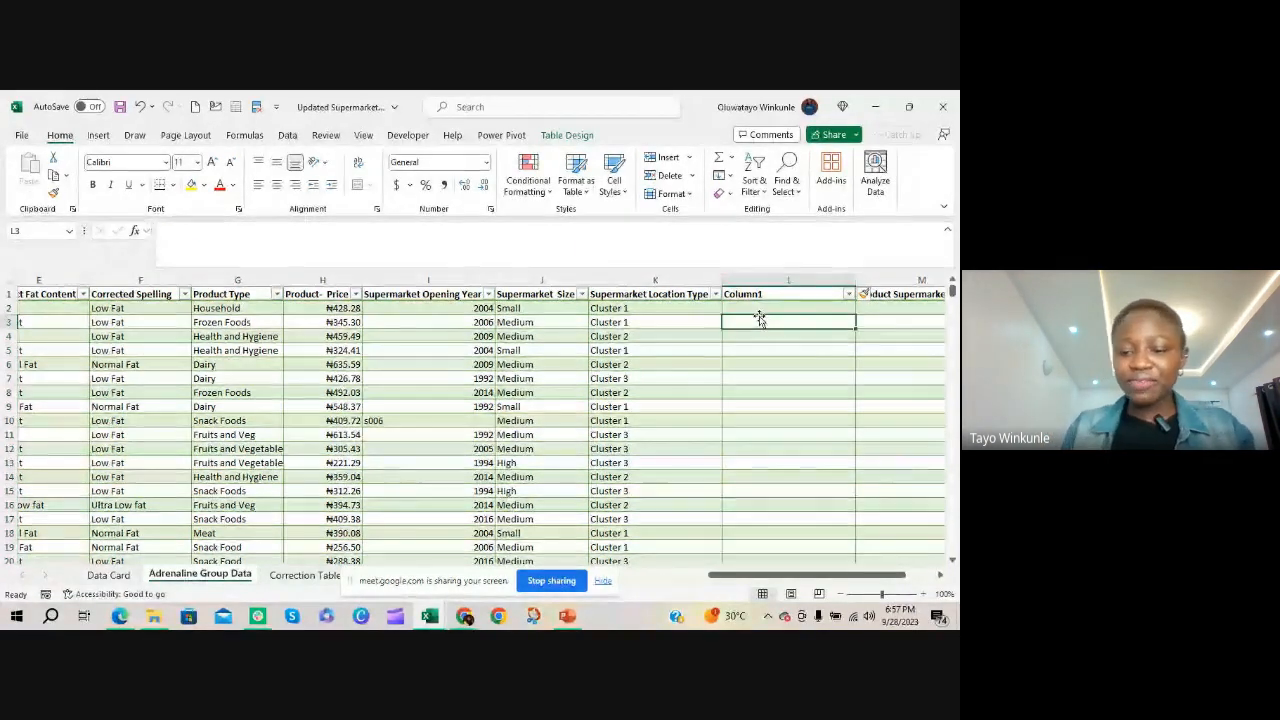
text(=if)
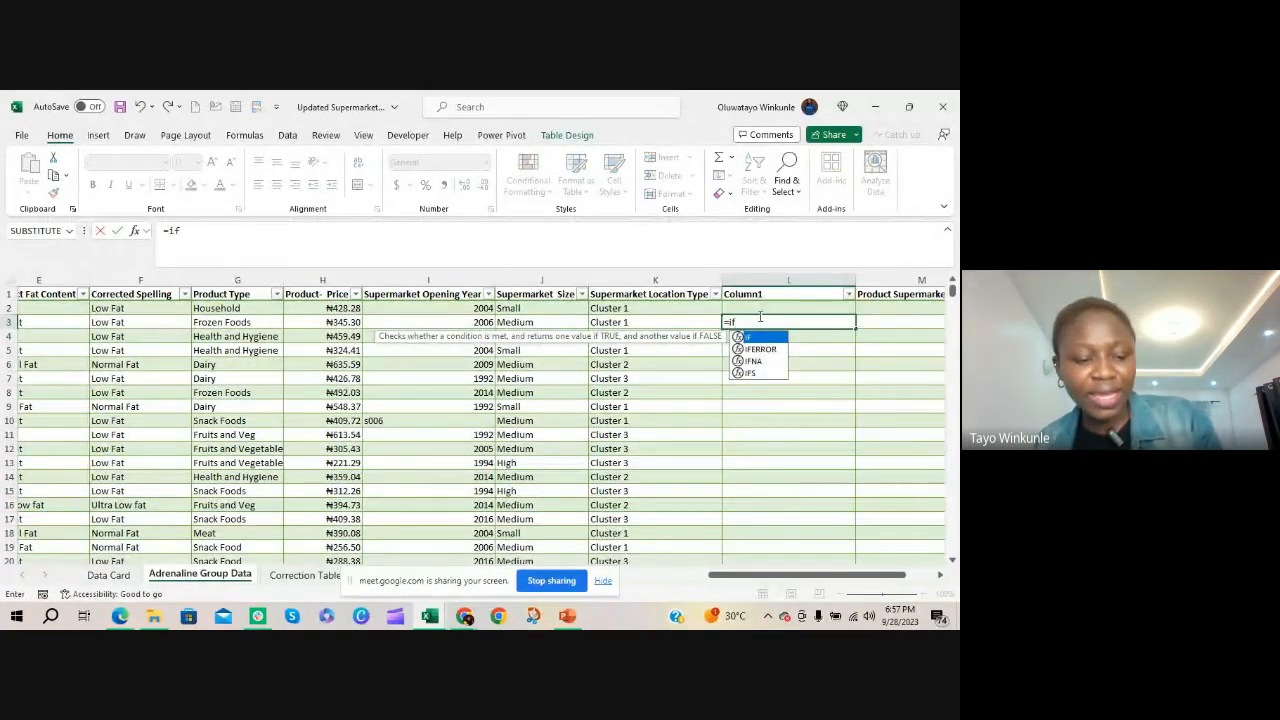
key(Tab)
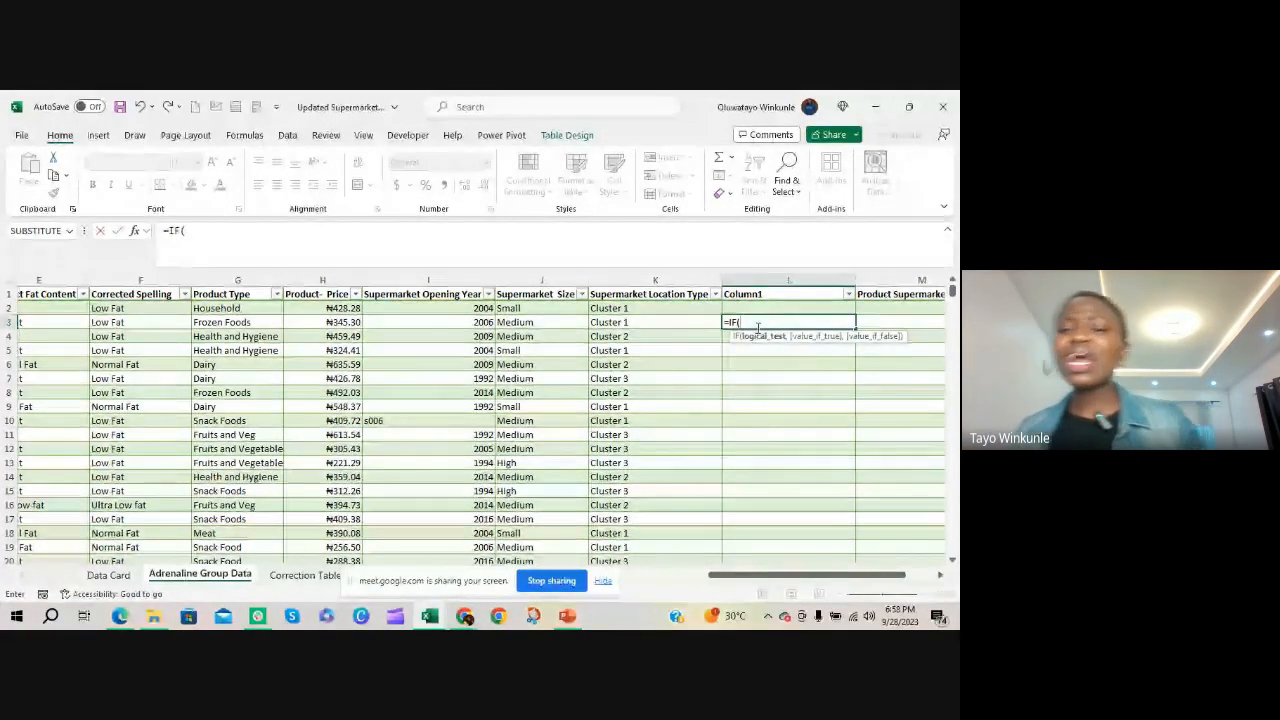
key(BackSpace)
text(e)
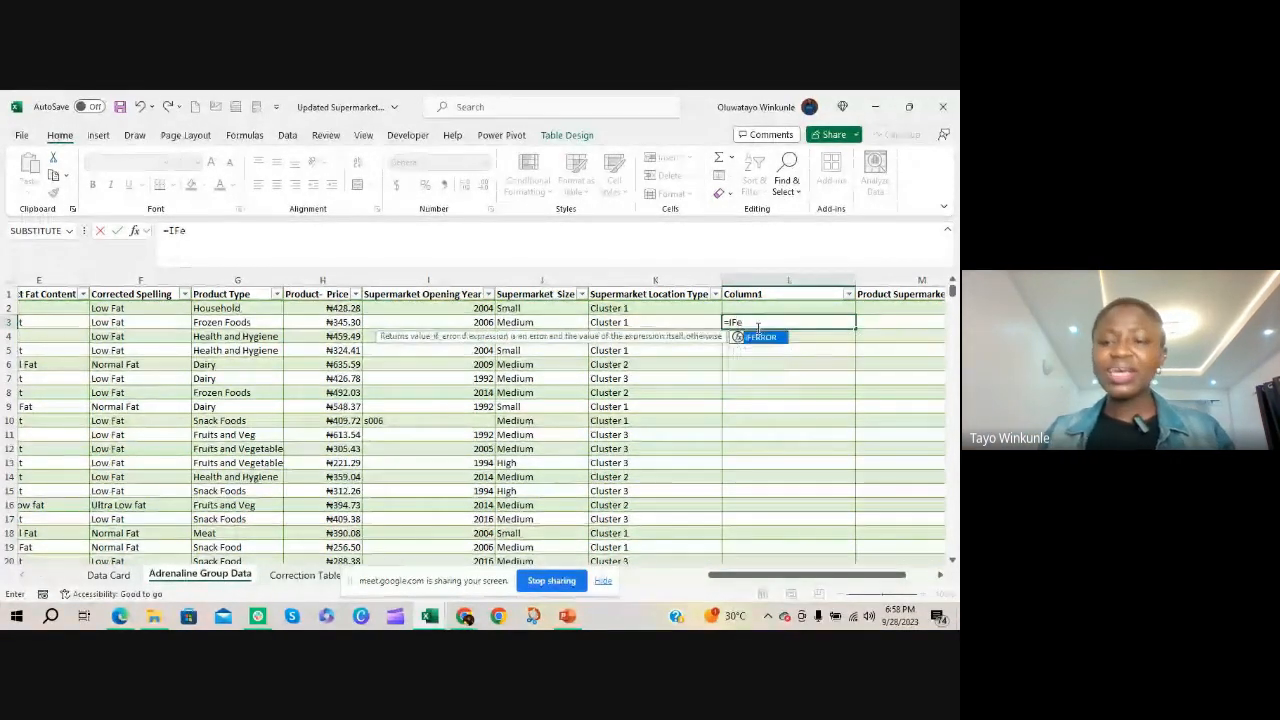
key(Tab)
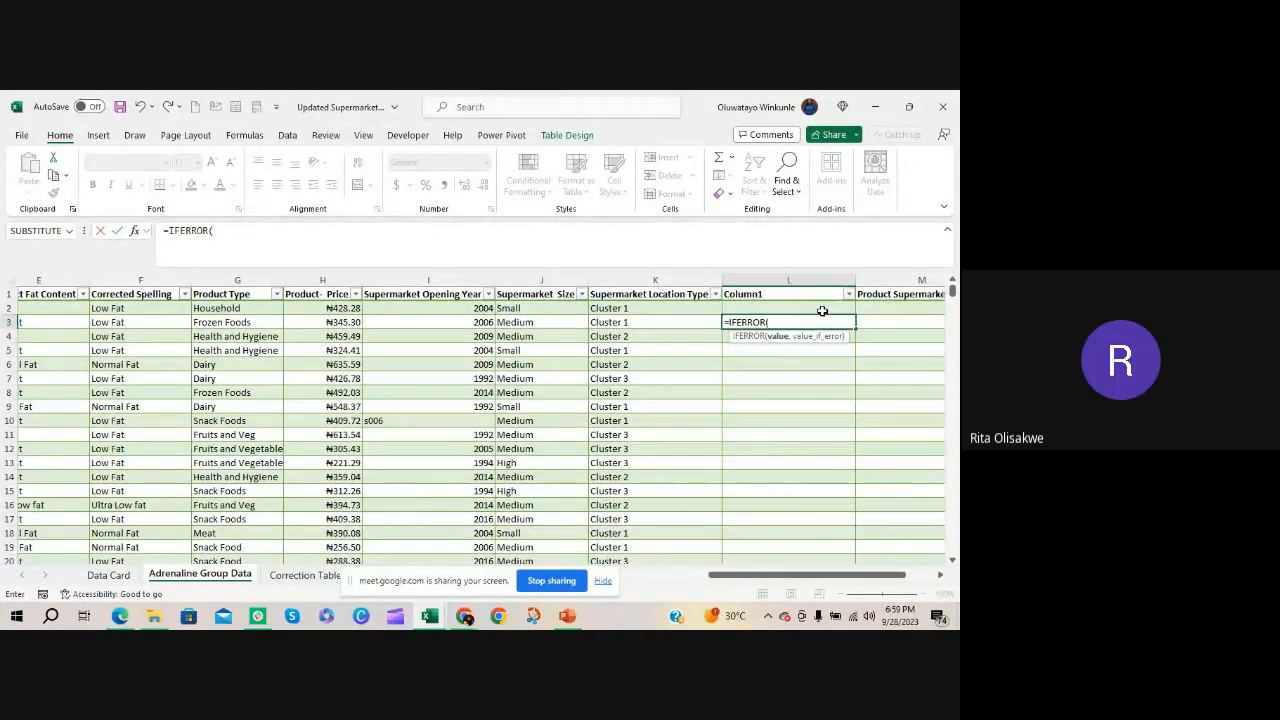
key(BackSpace)
key(BackSpace)
key(BackSpace)
key(BackSpace)
key(BackSpace)
key(BackSpace)
key(BackSpace)
key(BackSpace)
key(BackSpace)
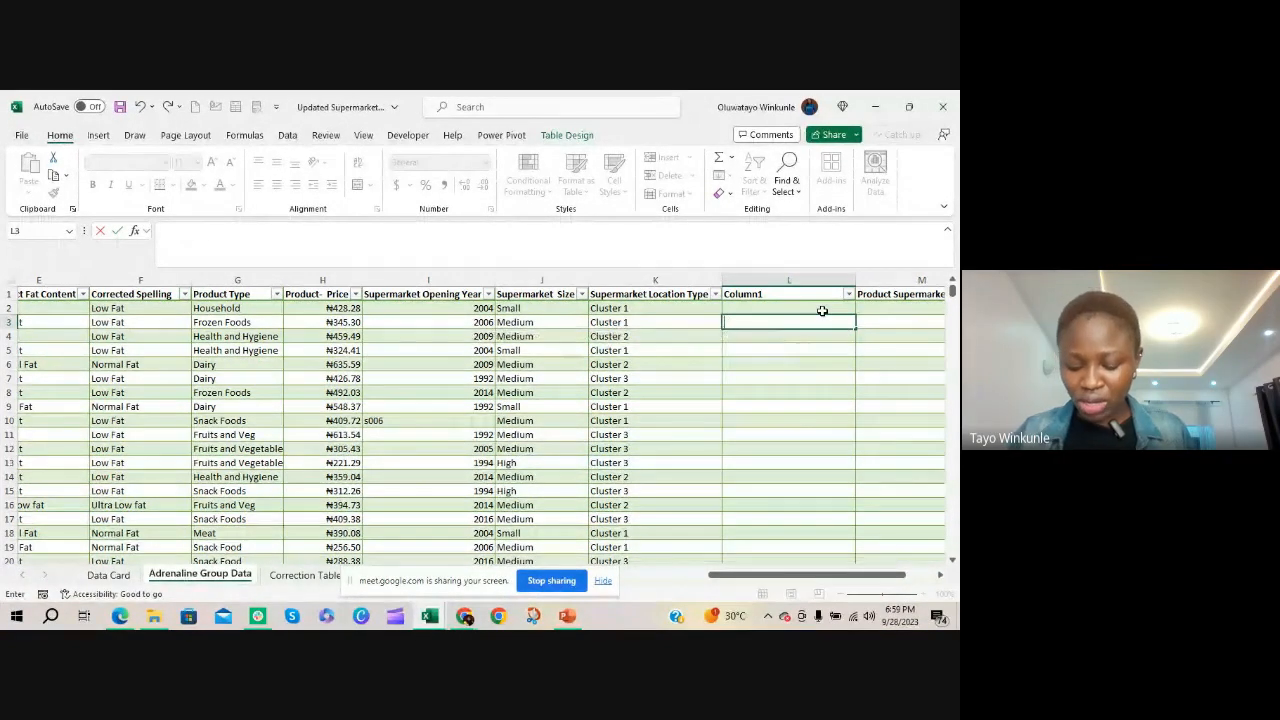
key(Escape)
click(788, 375)
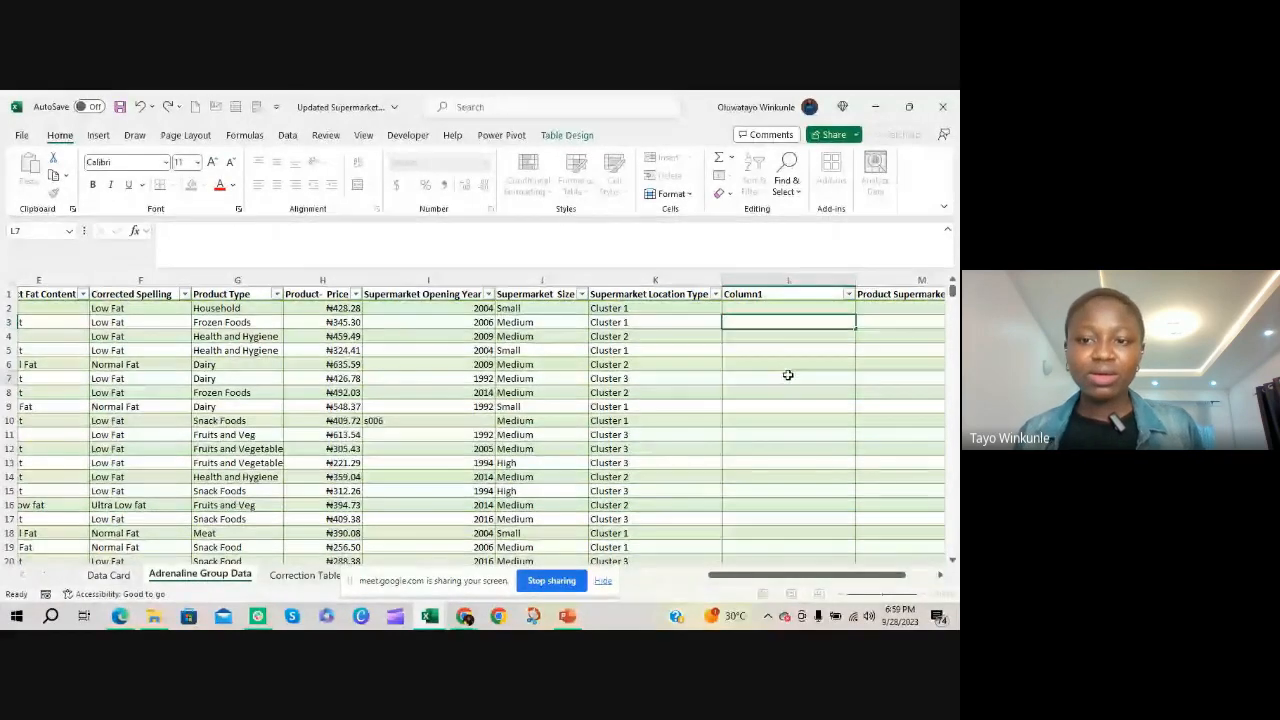
Copy the whole Product Type column from the Adrenaline Group Data sheet into column A of a new worksheet
click(700, 577)
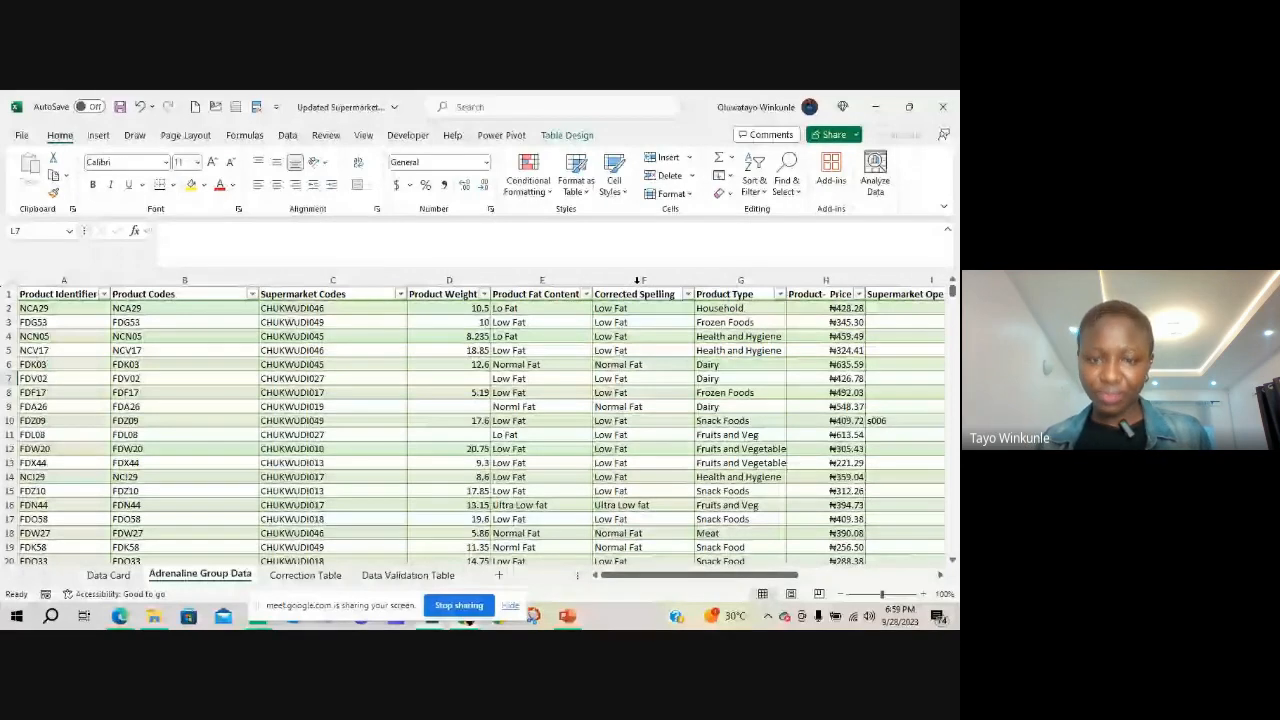
drag(666, 577, 726, 578)
click(481, 293)
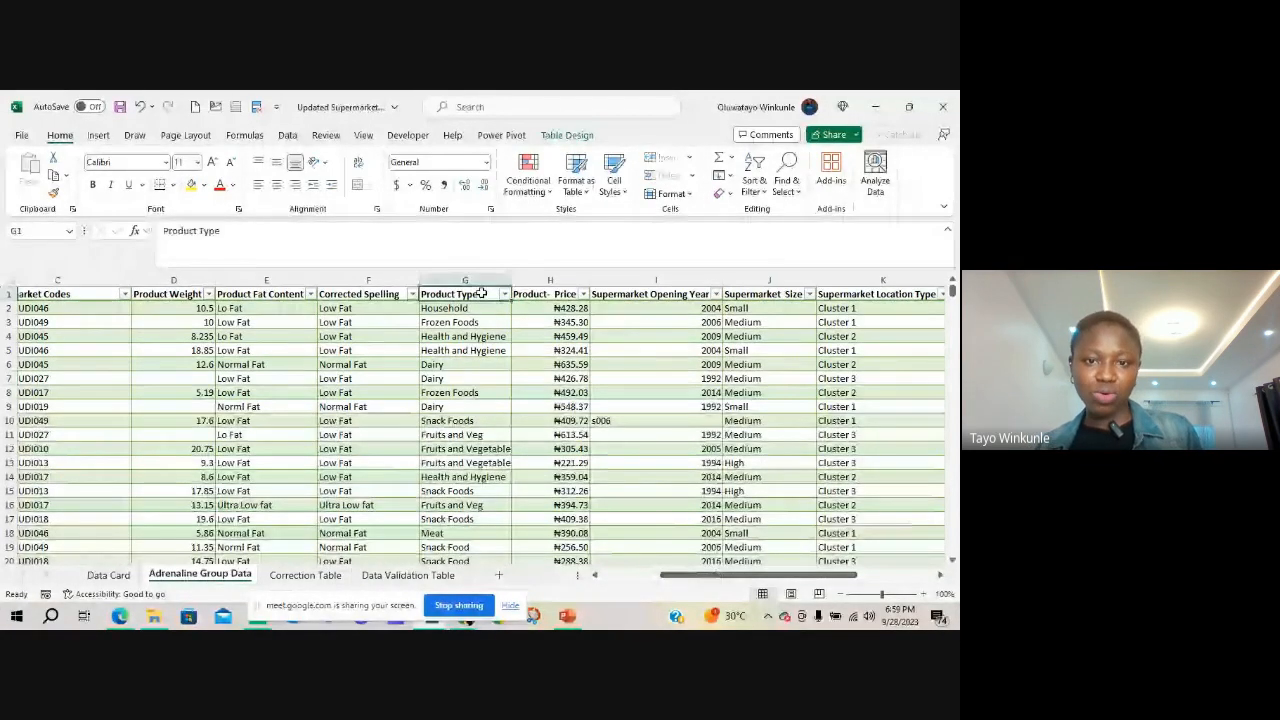
click(491, 278)
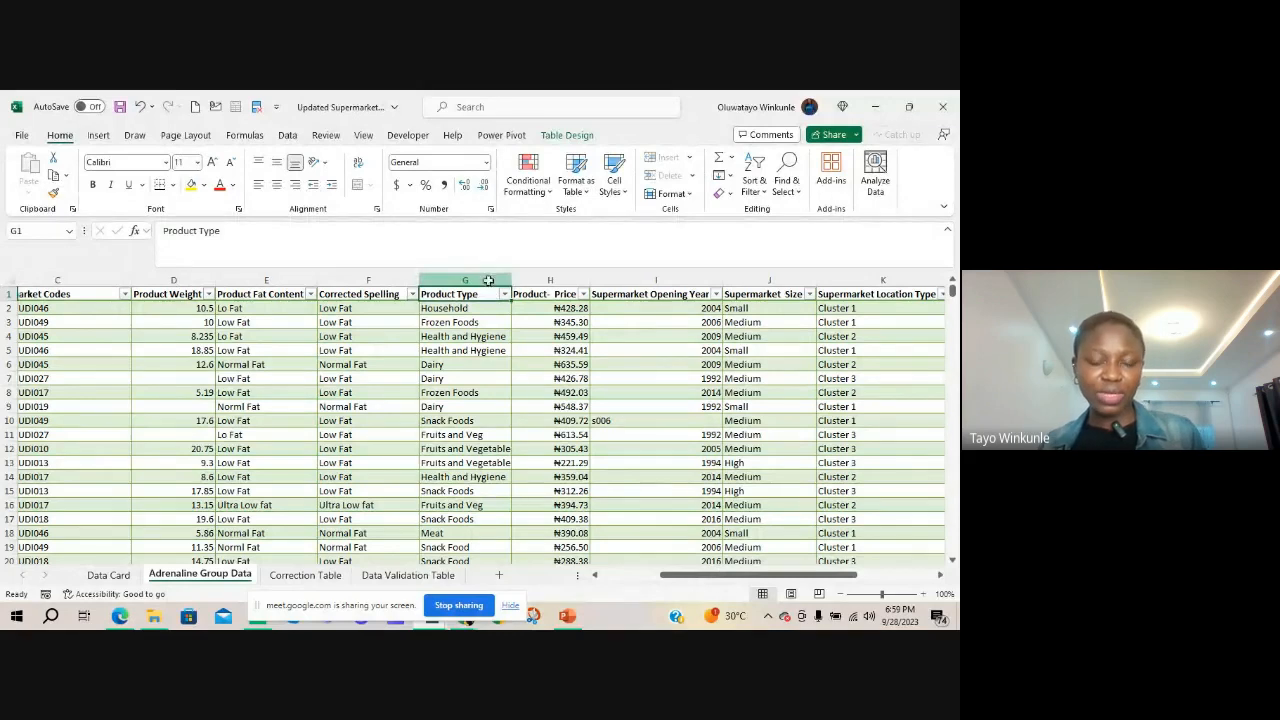
key(ctrl+c)
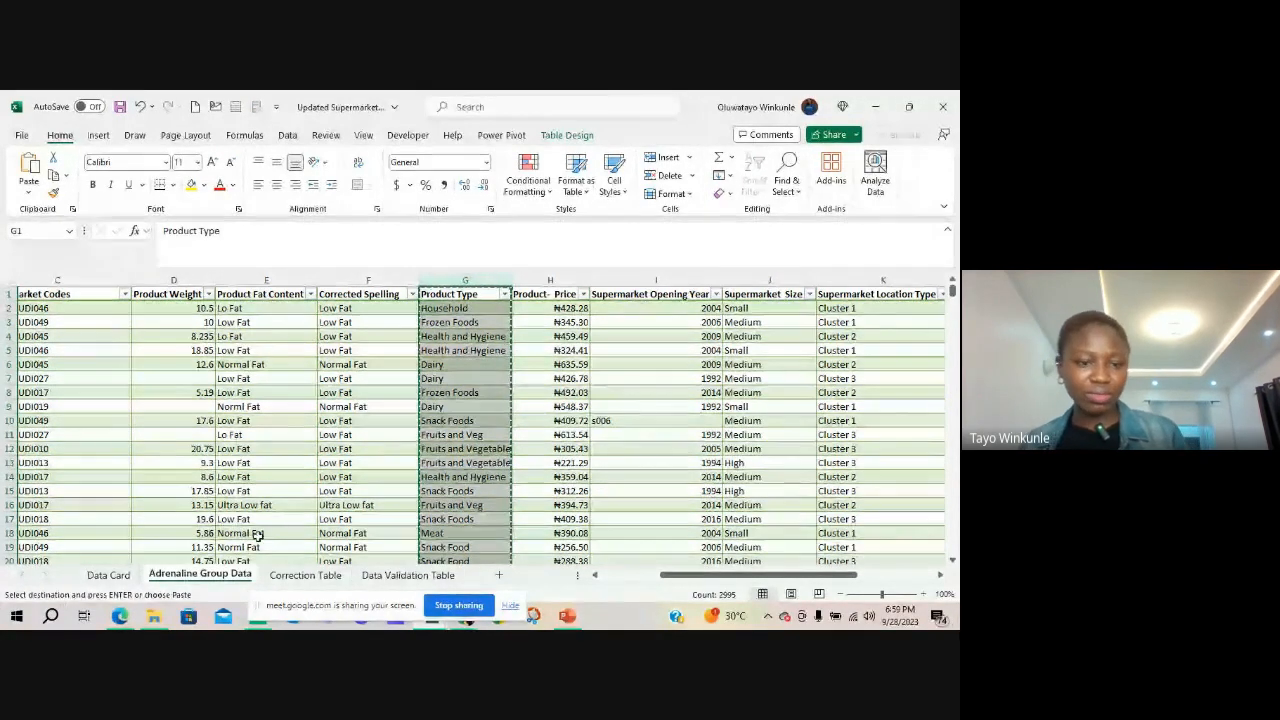
click(498, 575)
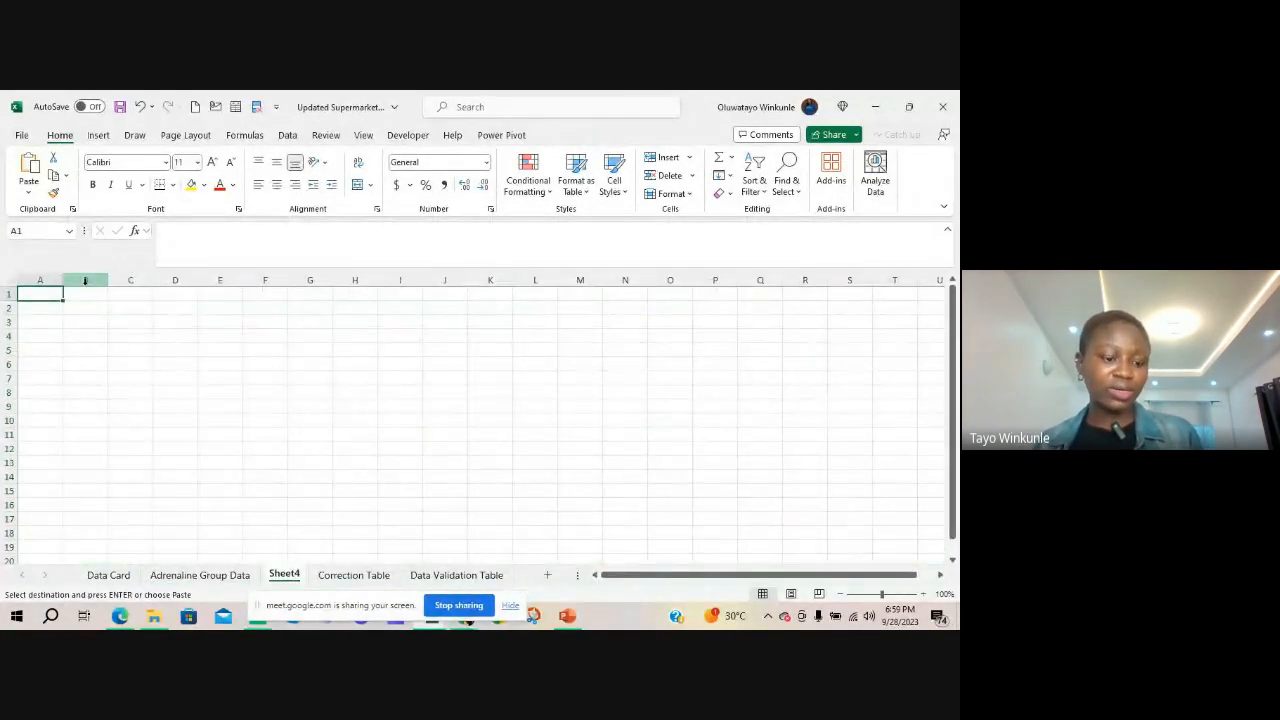
key(ctrl+v)
click(120, 279)
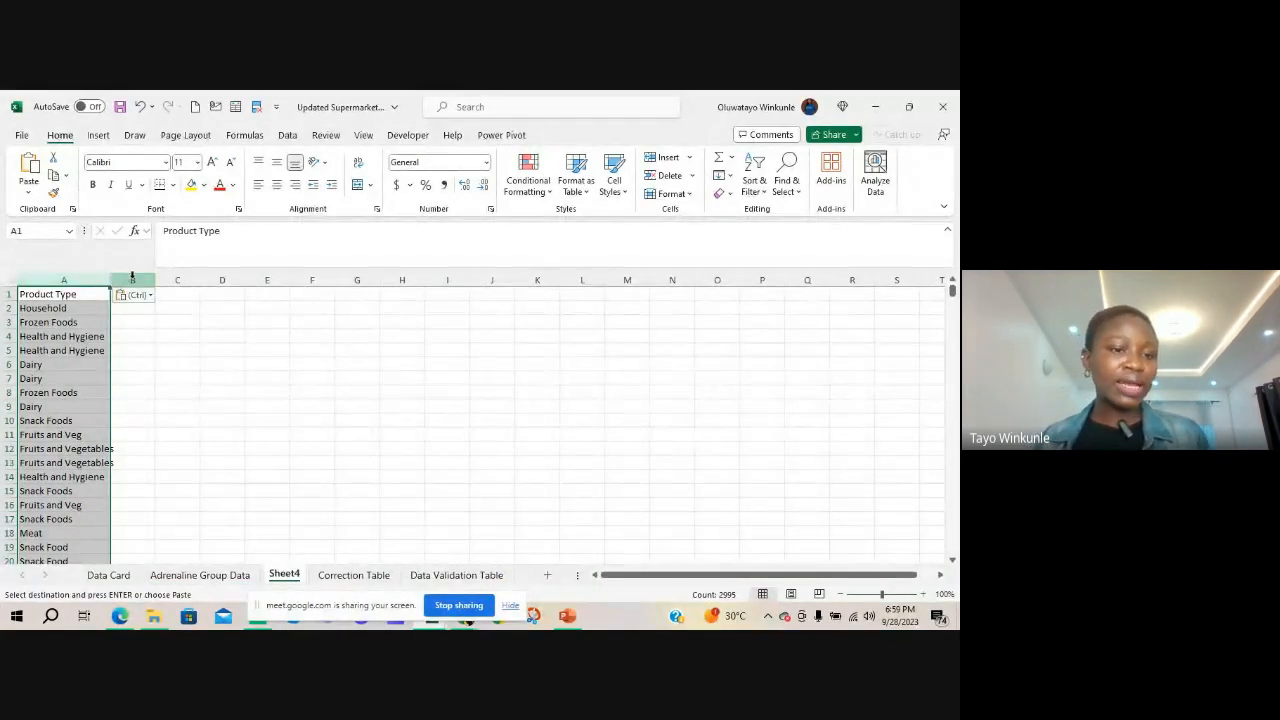
Split the copied Product Type column with Text to Columns as delimited data, adding the Space delimiter and turning off Other
click(76, 279)
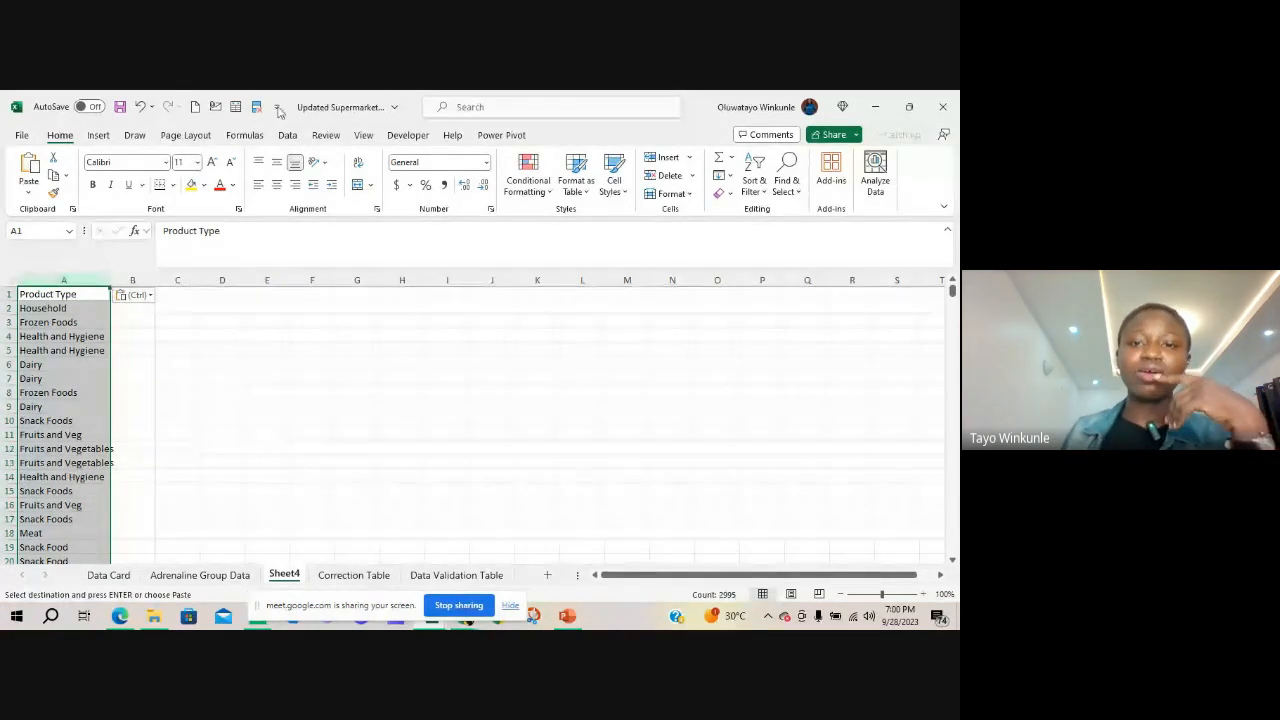
click(288, 137)
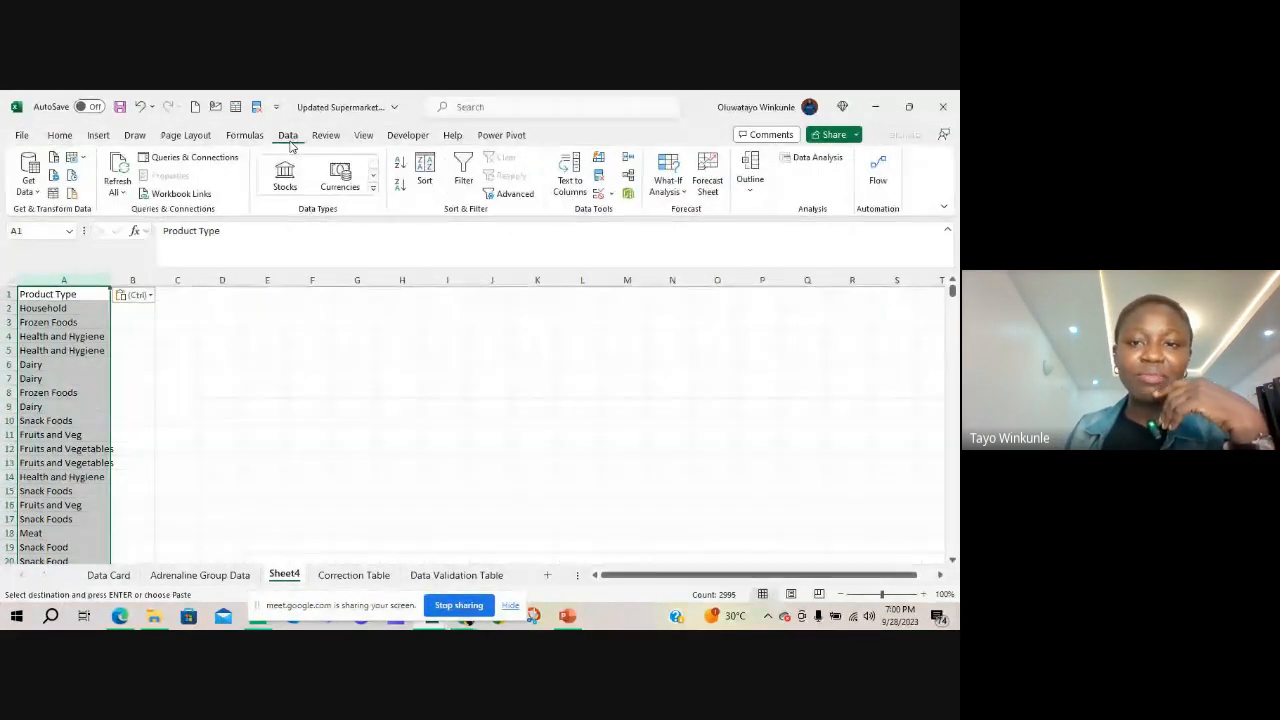
click(571, 175)
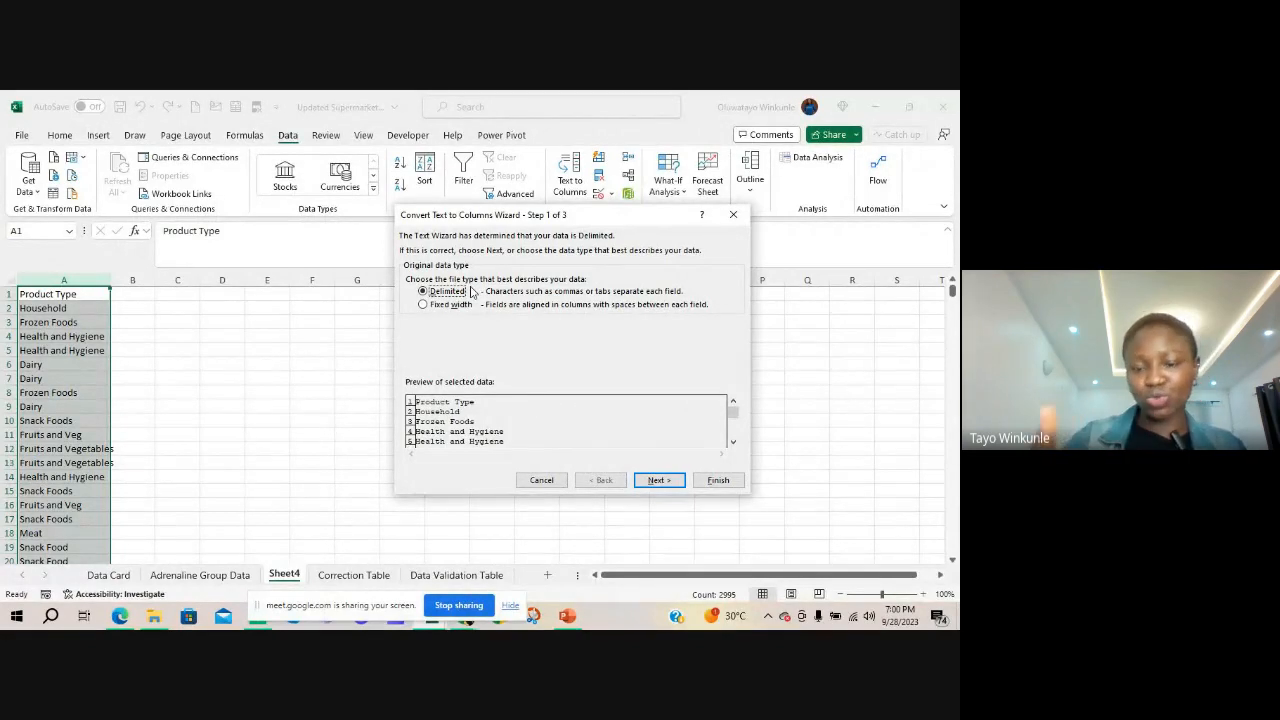
click(658, 481)
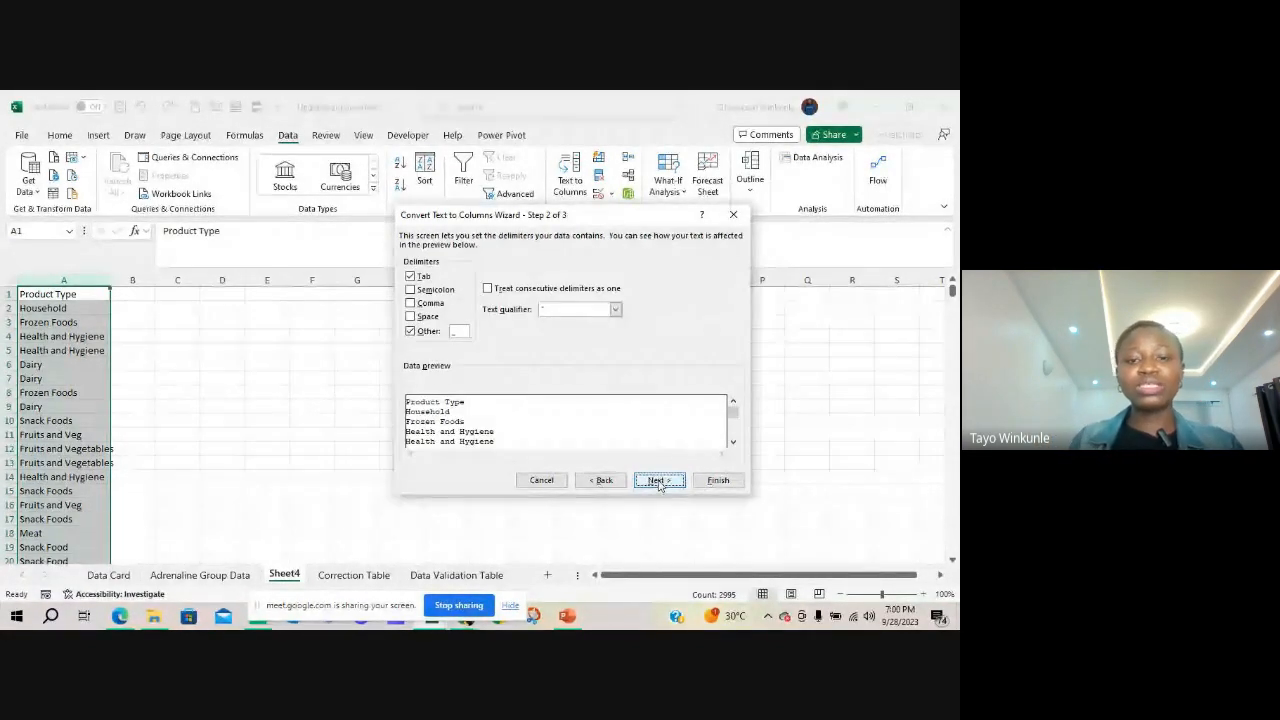
click(410, 318)
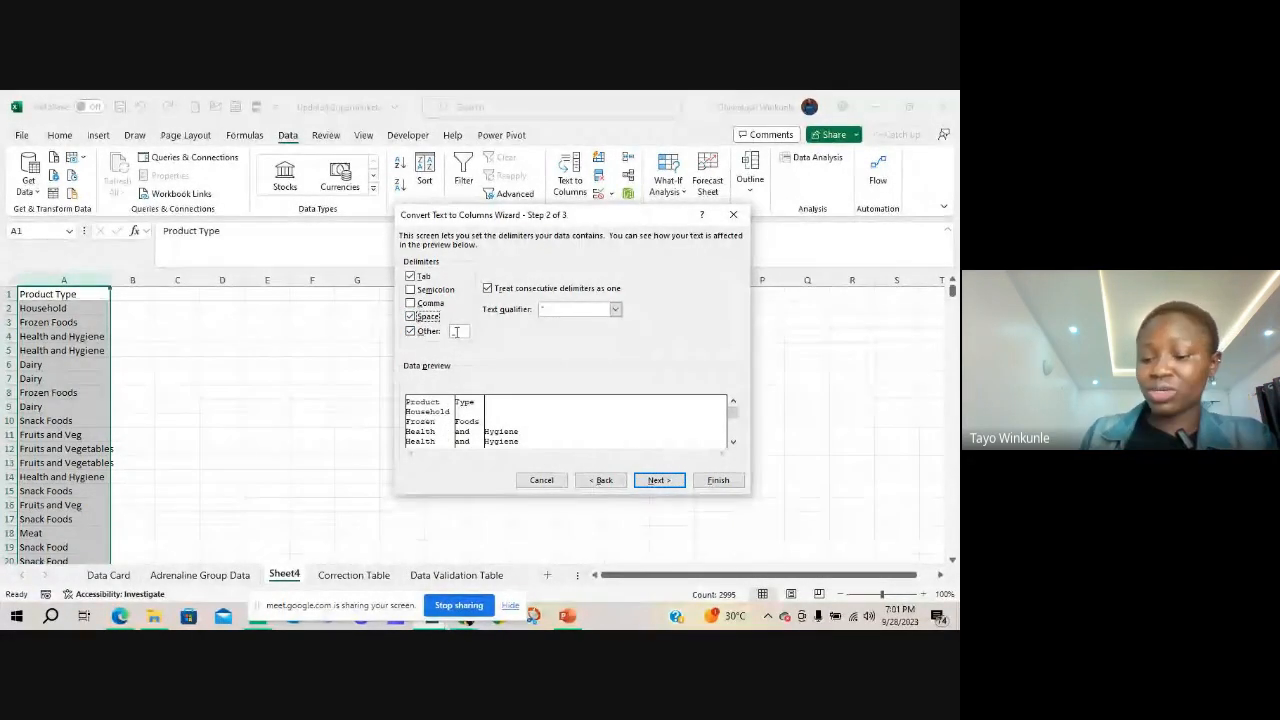
click(419, 333)
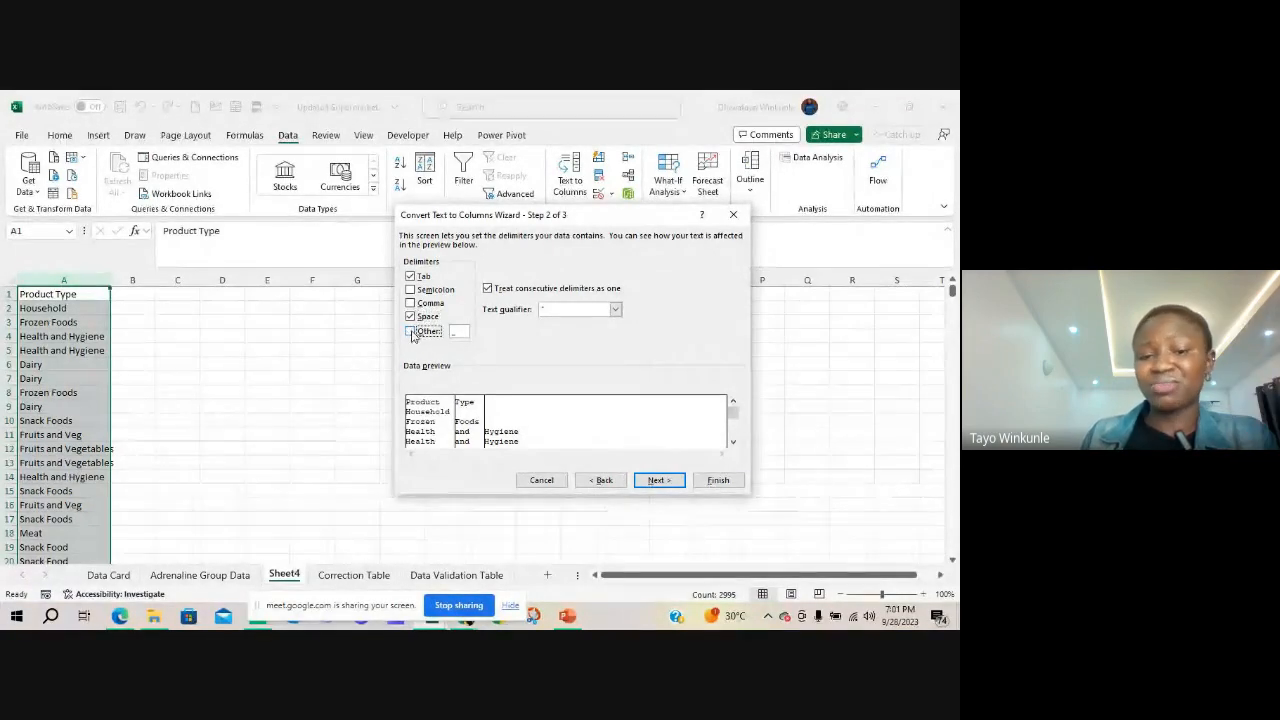
click(460, 333)
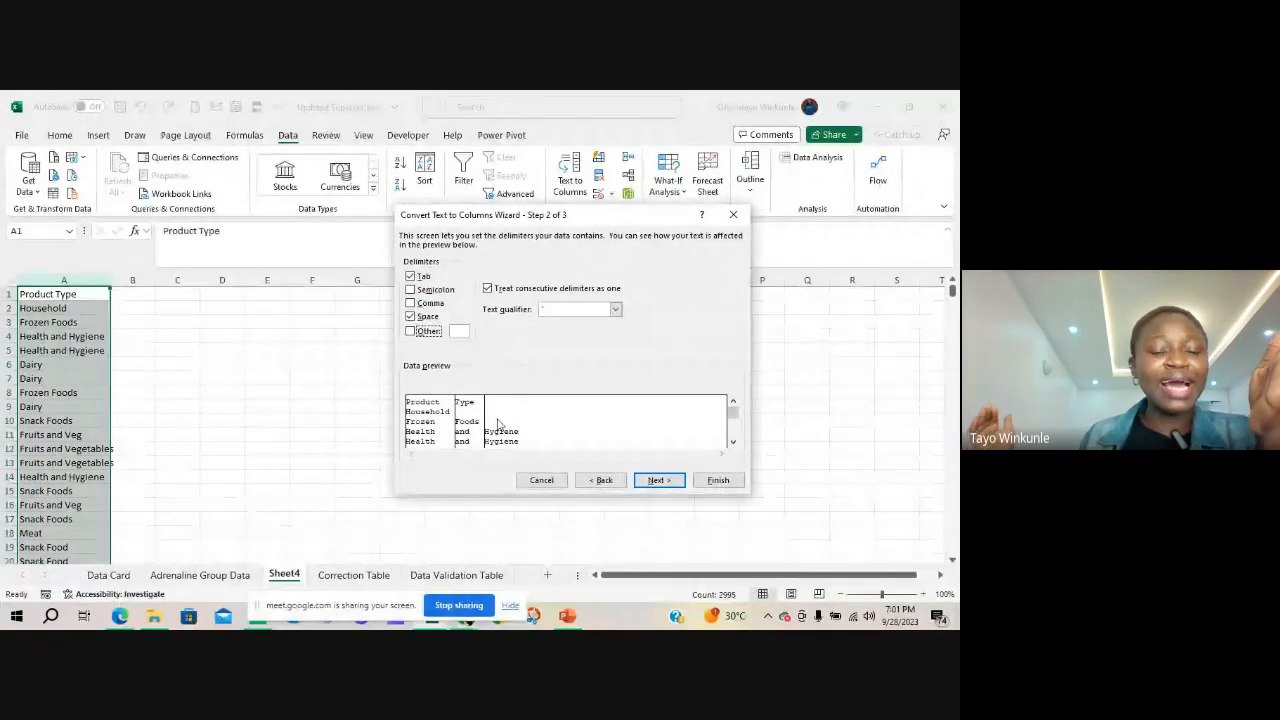
click(659, 480)
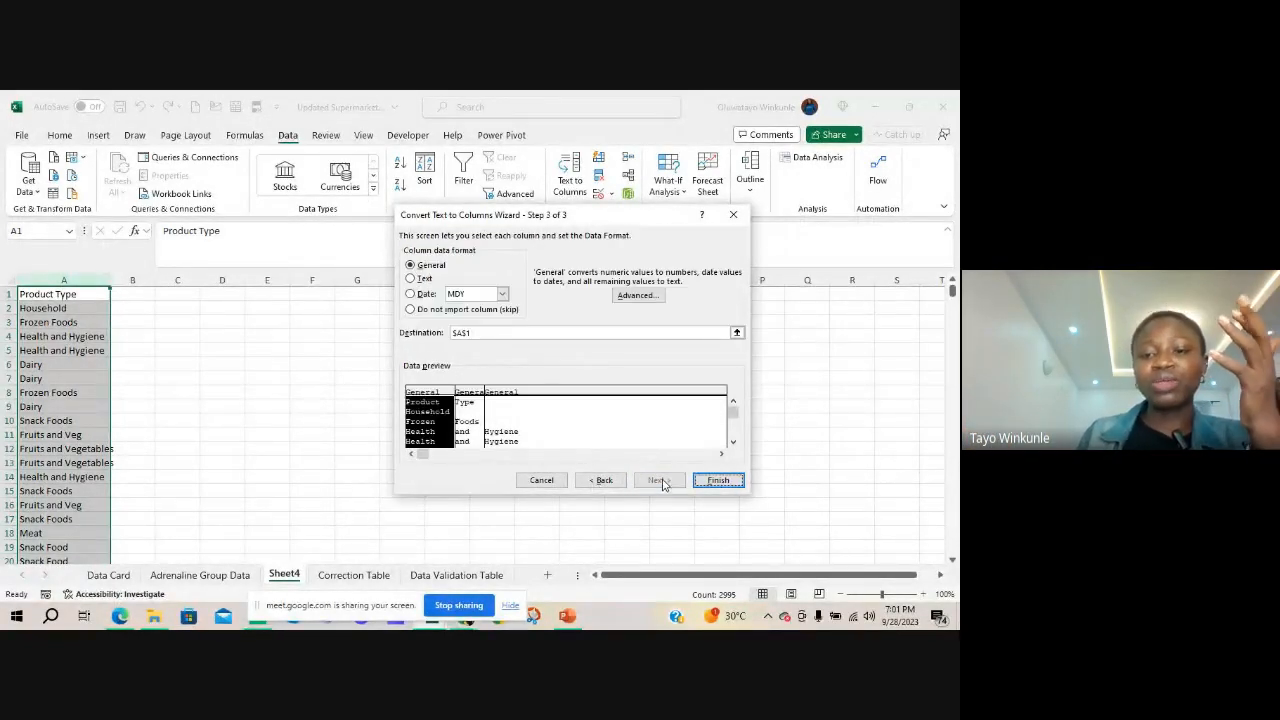
click(718, 481)
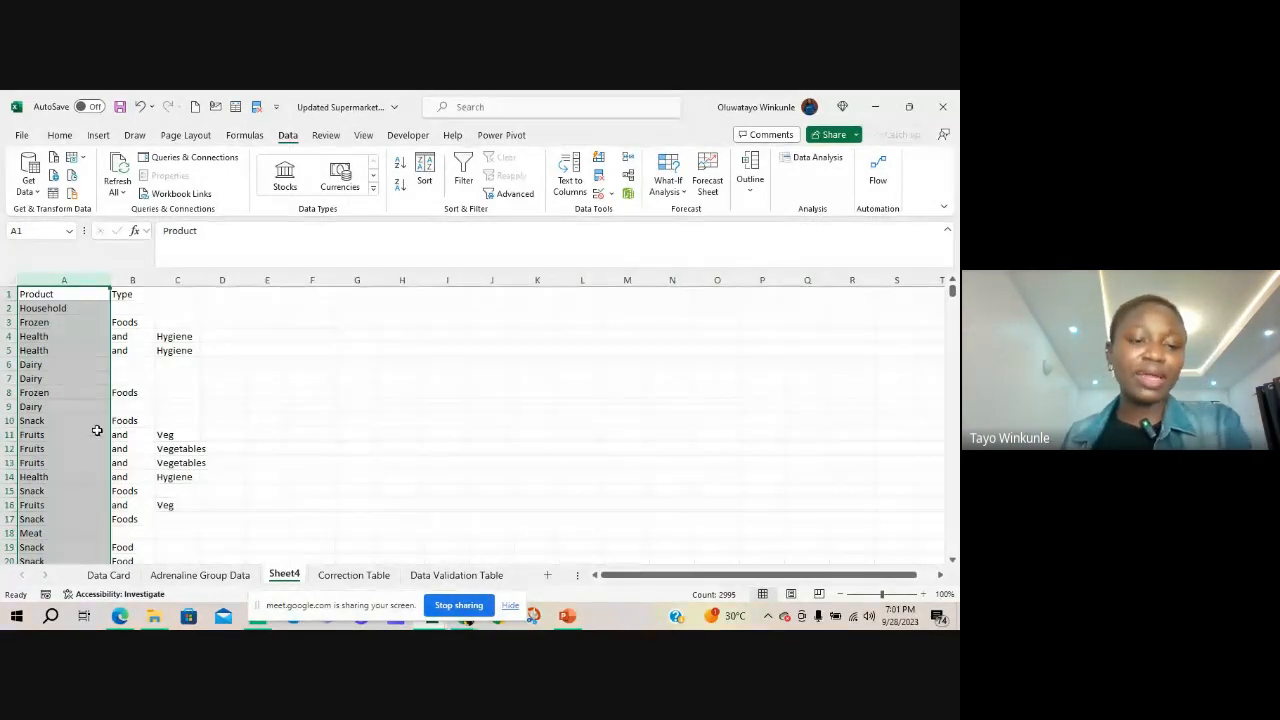
Look over the split Product Type columns and stop sharing the screen in the Google Meet call
scroll(177, 422, down, 1)
scroll(185, 425, up, 1)
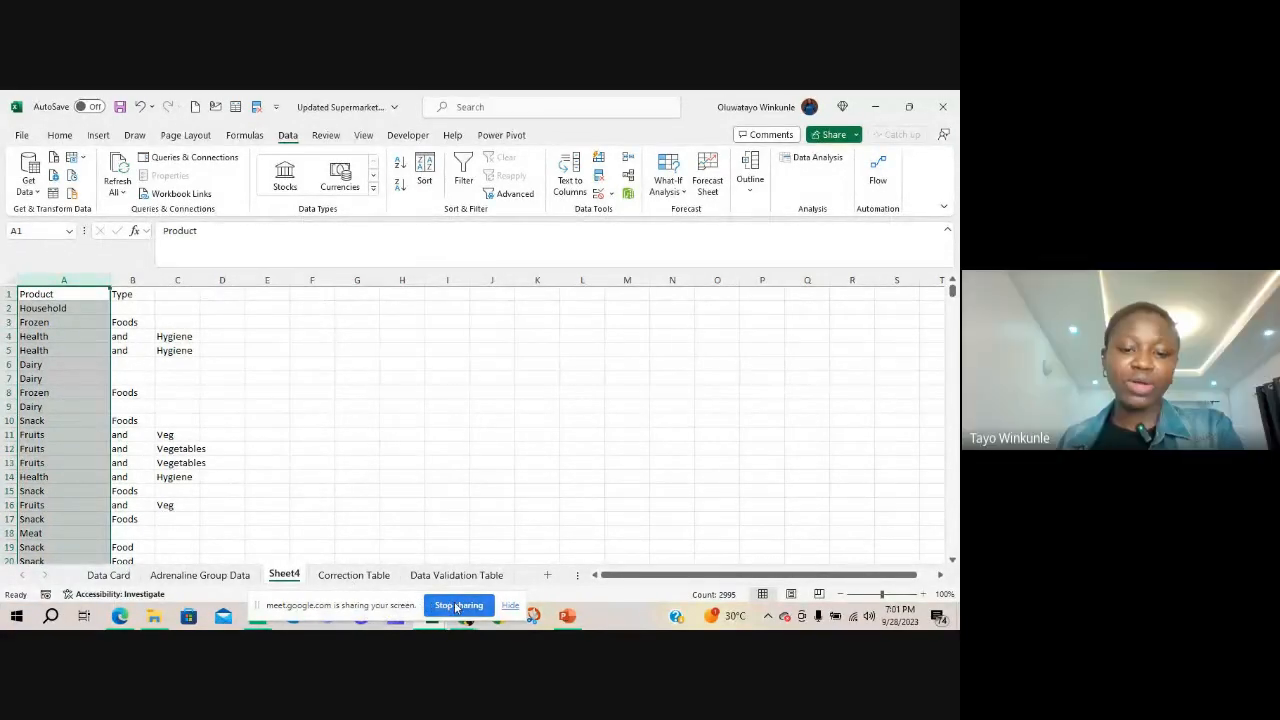
click(458, 605)
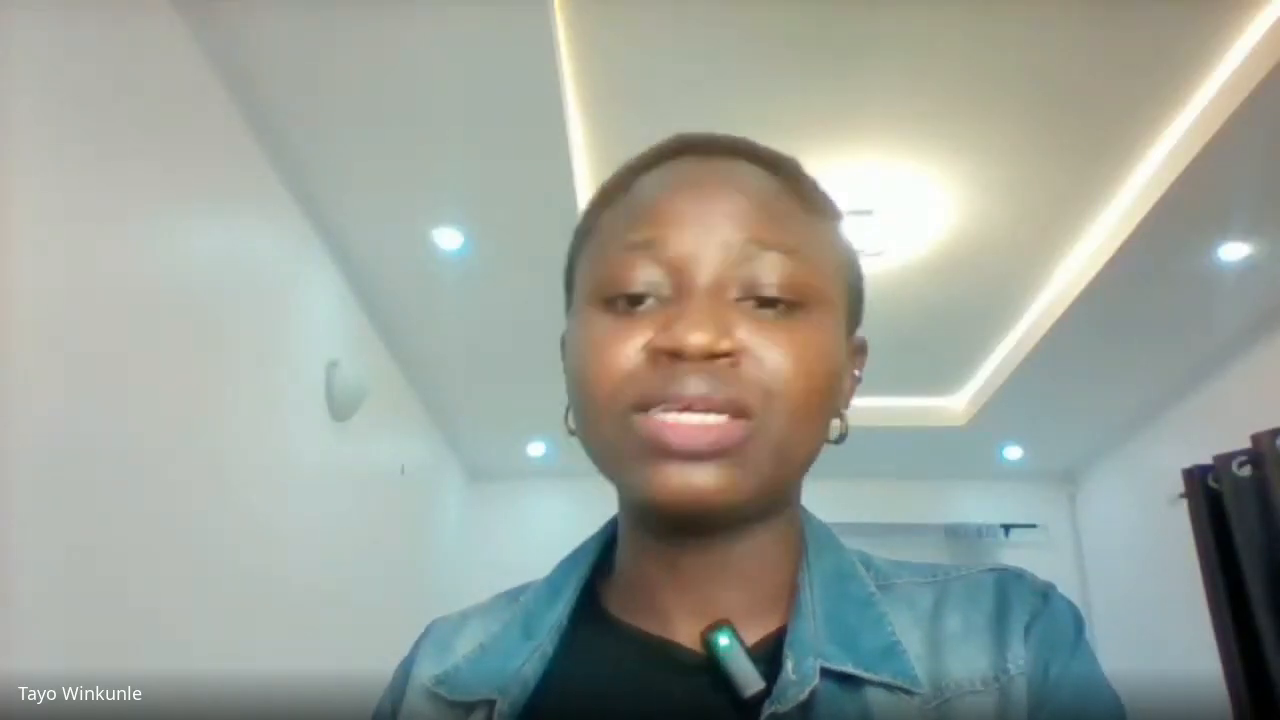